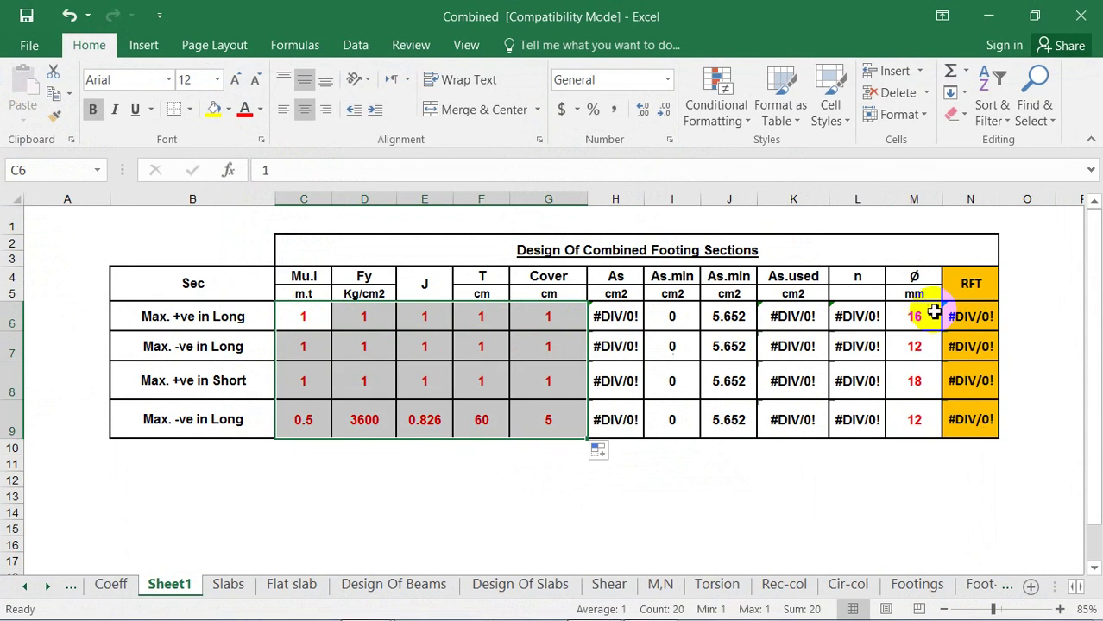
Set the bar diameter Ø to 1 in M6 and fill that value down through M9.
{"action": "left_click", "coordinate": [928, 317]}
{"action": "type", "text": "1"}
{"action": "key", "text": "Return"}
{"action": "left_click", "coordinate": [928, 323]}
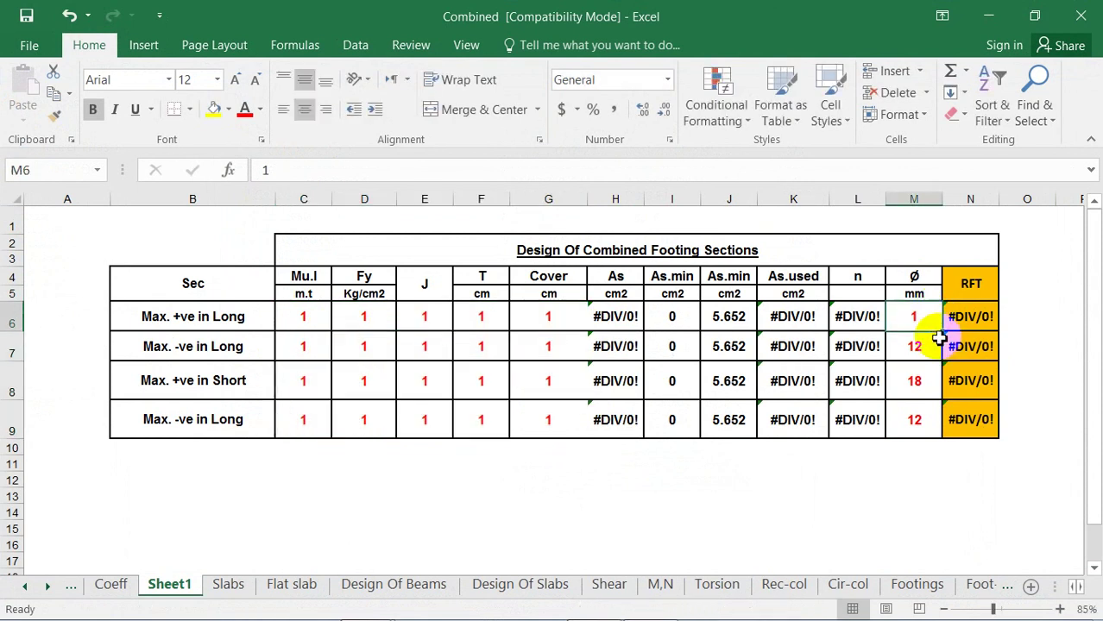
{"action": "left_click_drag", "start_coordinate": [940, 331], "coordinate": [937, 436]}
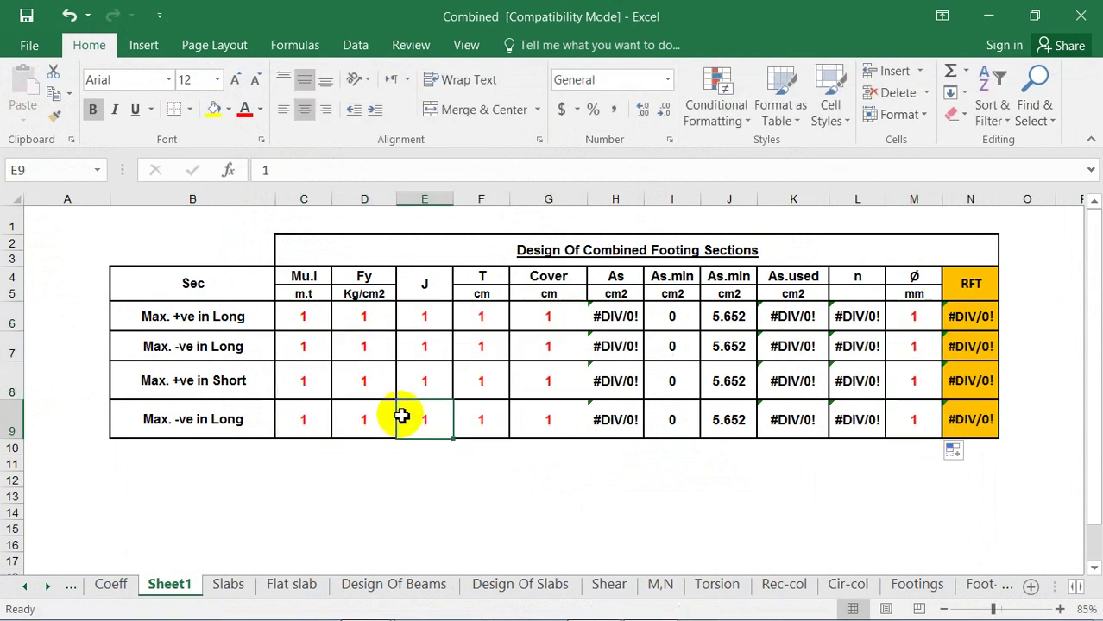
Save the Combined workbook, then return to the Session 14 folder and refresh its file list.
{"action": "key", "text": "ctrl+s"}
{"action": "left_click", "coordinate": [989, 15]}
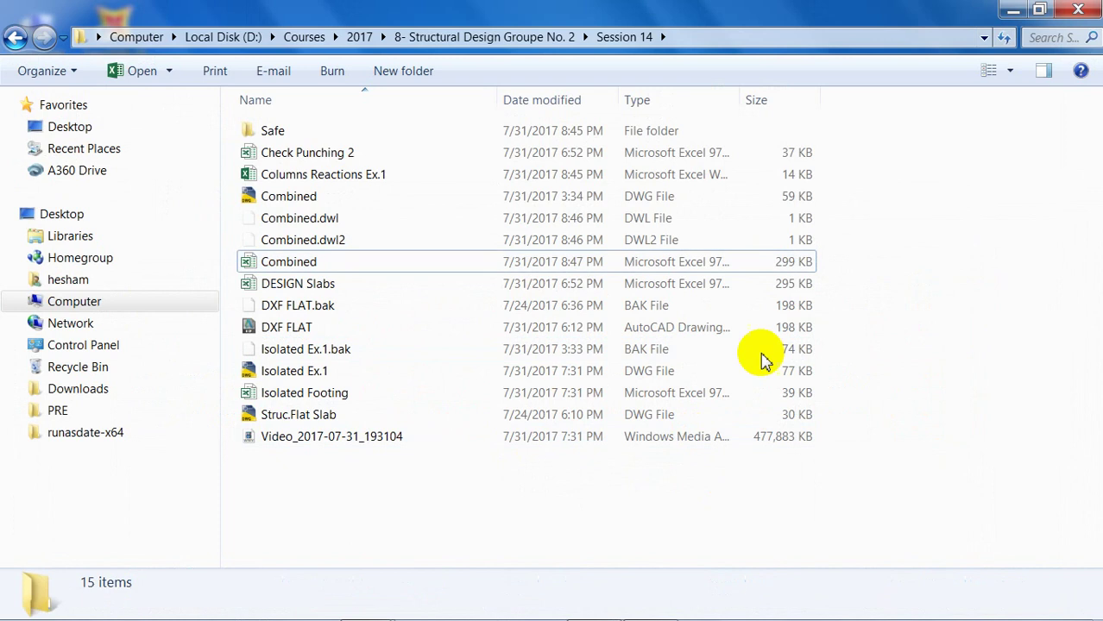
{"action": "right_click", "coordinate": [706, 195]}
{"action": "left_click", "coordinate": [776, 302]}
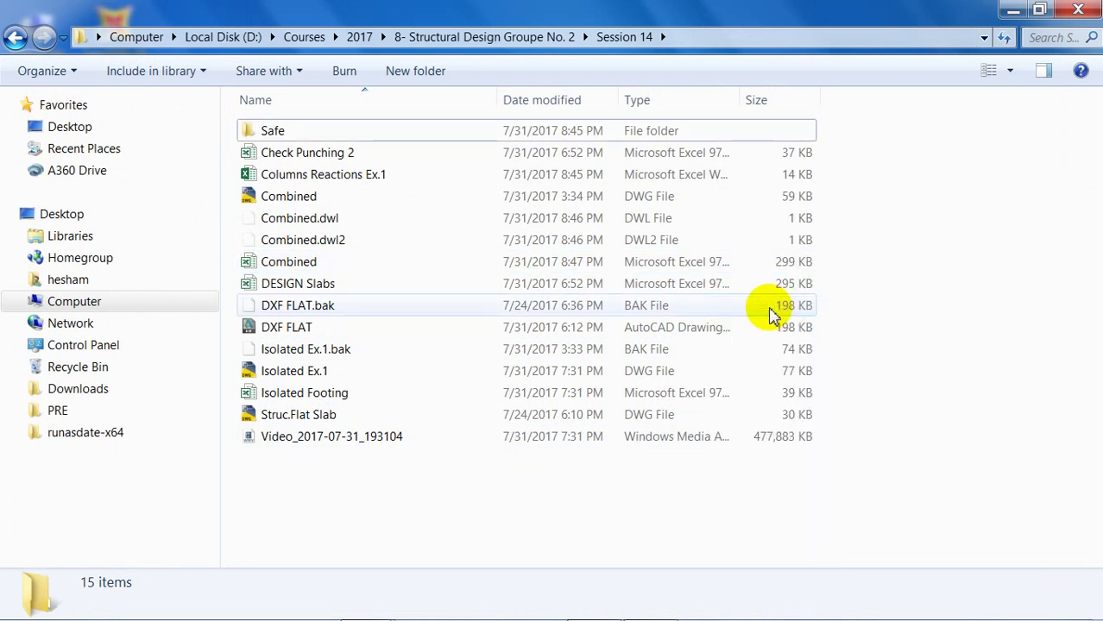
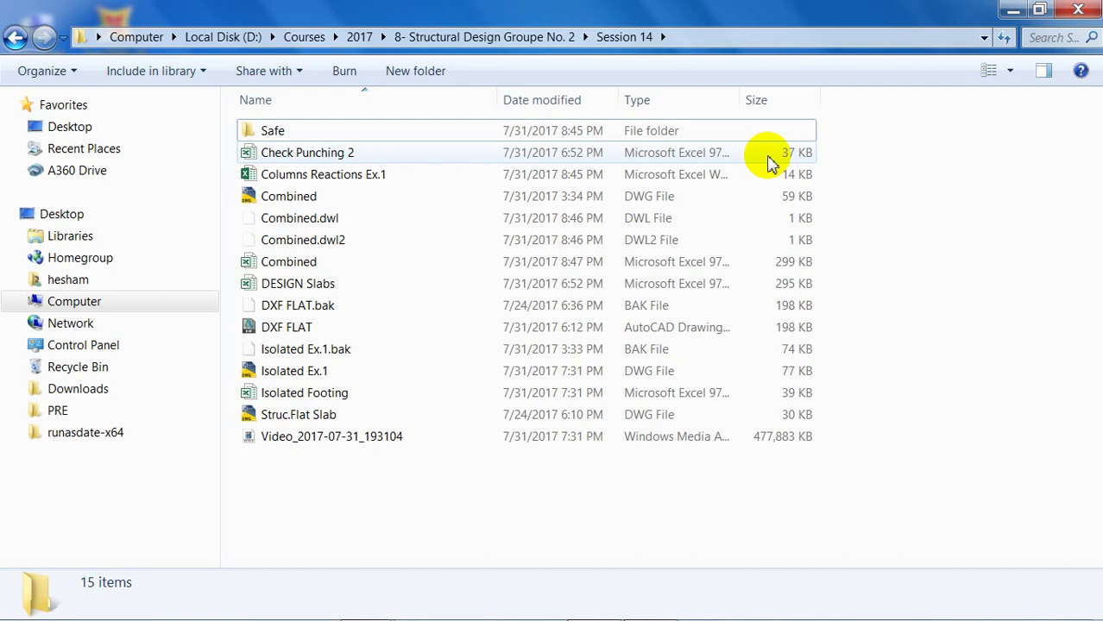
Switch to AutoCAD and draw a diagonal line across the right-hand column rectangle, from its upper-right to its lower-left corner.
{"action": "mouse_move", "coordinate": [259, 615]}
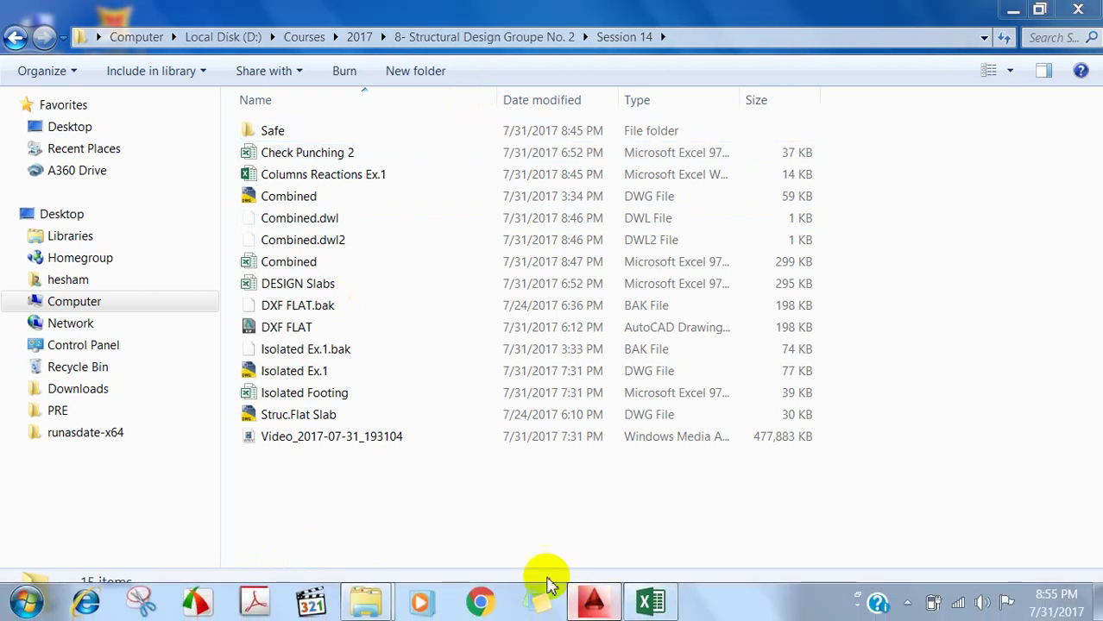
{"action": "left_click", "coordinate": [593, 602]}
{"action": "scroll", "coordinate": [645, 280], "scroll_direction": "up", "scroll_amount": 3}
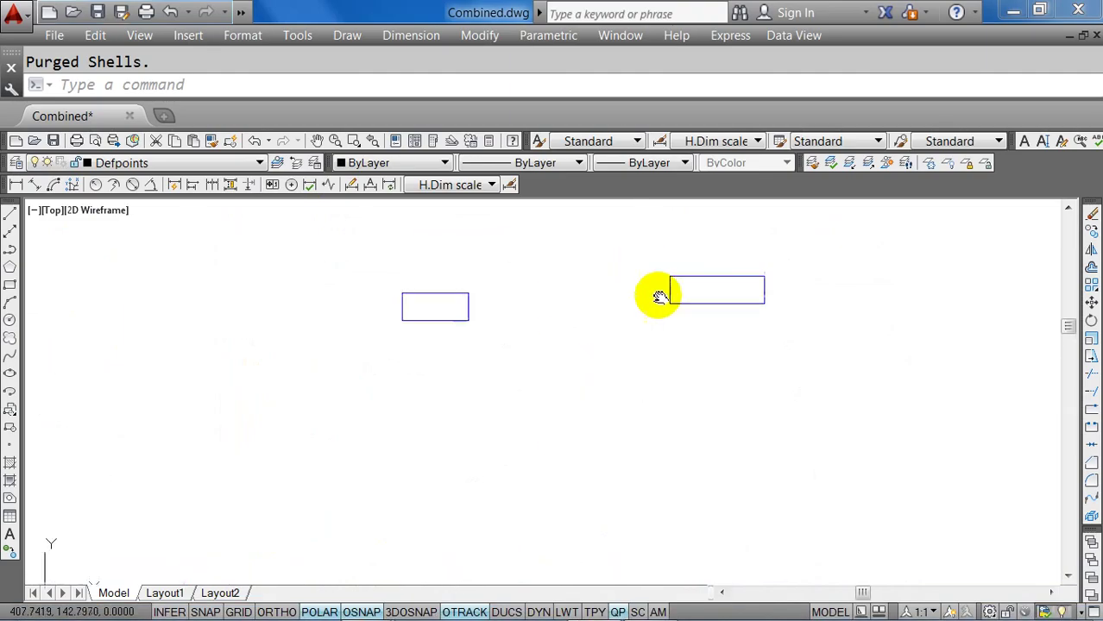
{"action": "type", "text": "l"}
{"action": "key", "text": "Return"}
{"action": "scroll", "coordinate": [756, 285], "scroll_direction": "up", "scroll_amount": 4}
{"action": "left_click", "coordinate": [802, 272]}
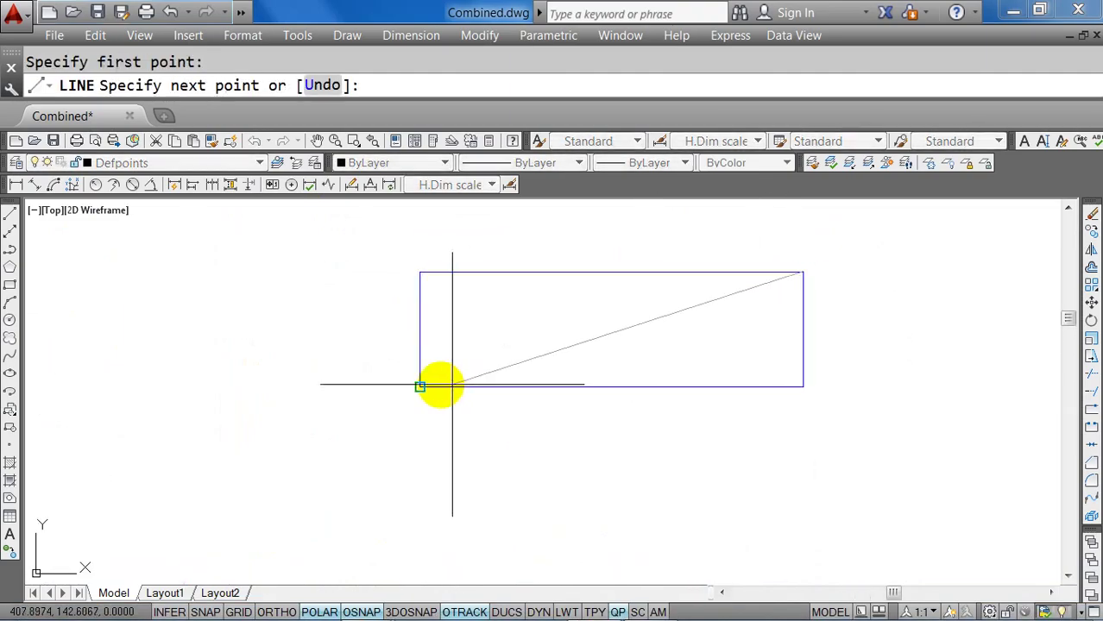
{"action": "left_click", "coordinate": [419, 387]}
{"action": "key", "text": "Return"}
Draw a diagonal line across the left-hand column rectangle, from its upper-right to its lower-left corner.
{"action": "scroll", "coordinate": [820, 328], "scroll_direction": "down", "scroll_amount": 4}
{"action": "key", "text": "Return"}
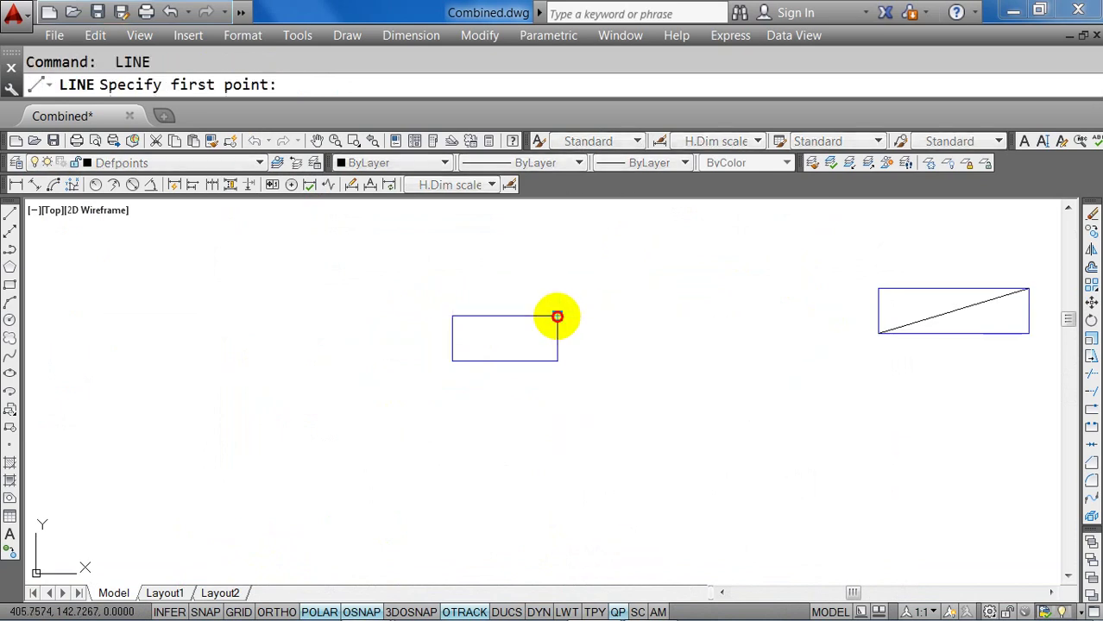
{"action": "left_click", "coordinate": [558, 316]}
{"action": "left_click", "coordinate": [452, 361]}
{"action": "key", "text": "Escape"}
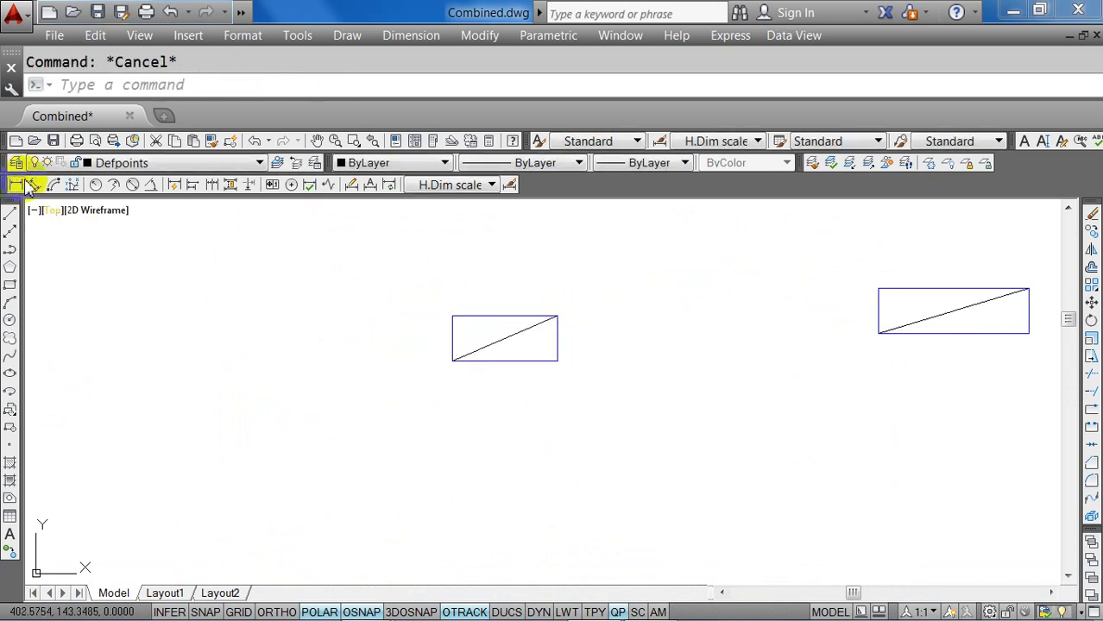
Add an aligned dimension between the midpoints of the two column diagonals, placed below the columns.
{"action": "left_click", "coordinate": [34, 185]}
{"action": "left_click", "coordinate": [505, 338]}
{"action": "middle_click_drag", "start_coordinate": [866, 458], "coordinate": [719, 458]}
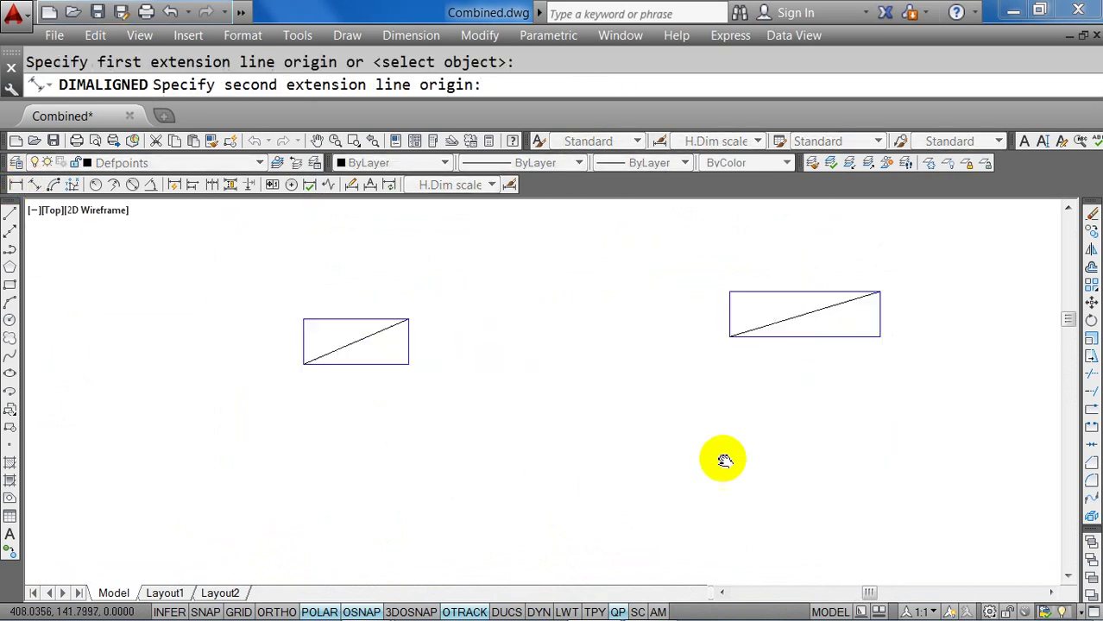
{"action": "left_click", "coordinate": [777, 314]}
{"action": "left_click", "coordinate": [459, 399]}
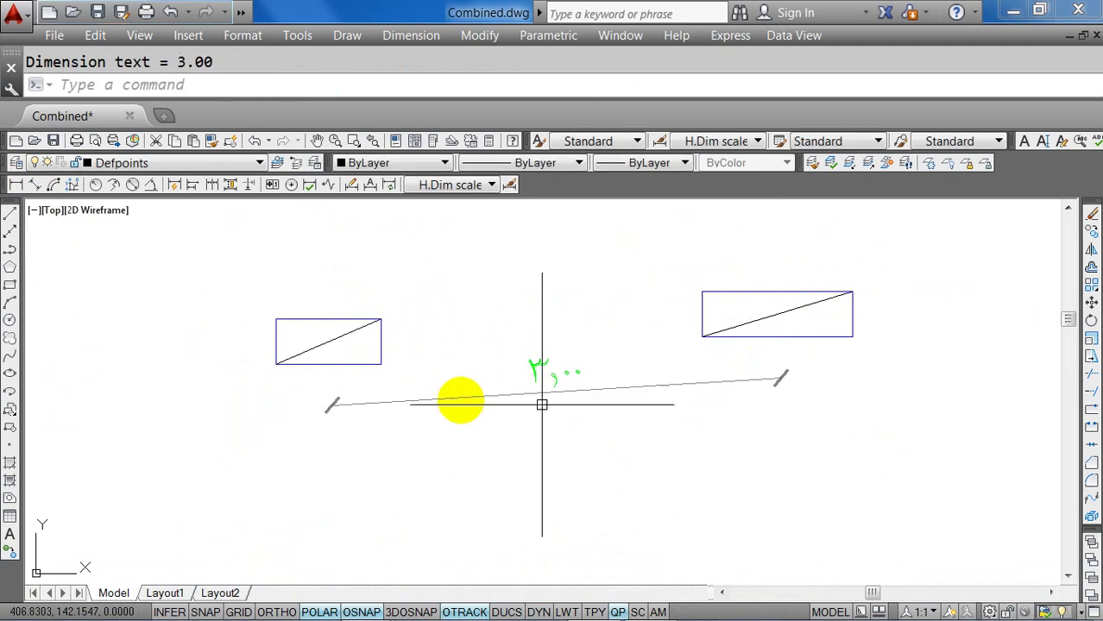
Draw a centre line joining the midpoints of the two column diagonals.
{"action": "type", "text": "l"}
{"action": "key", "text": "Return"}
{"action": "left_click", "coordinate": [328, 343]}
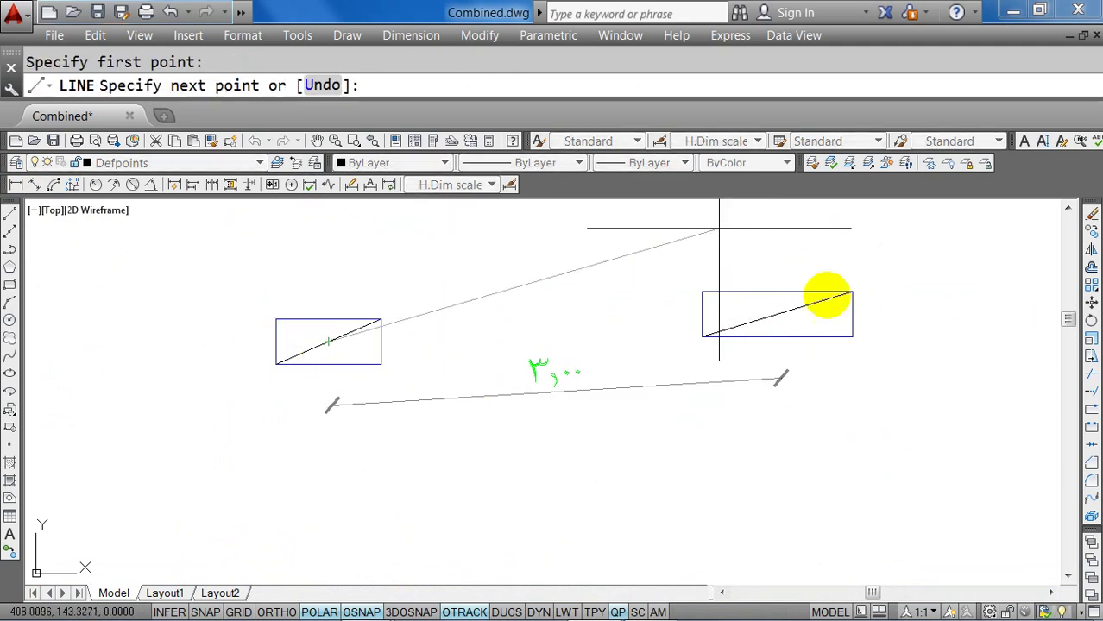
{"action": "left_click", "coordinate": [777, 315]}
{"action": "key", "text": "Escape"}
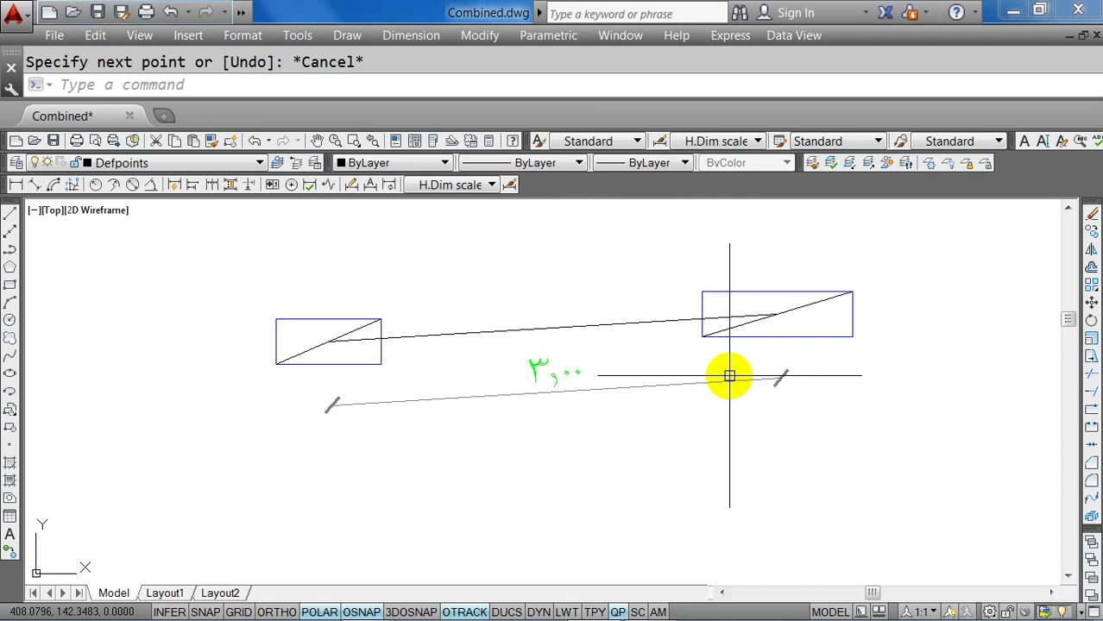
{"action": "key", "text": "ctrl+z"}
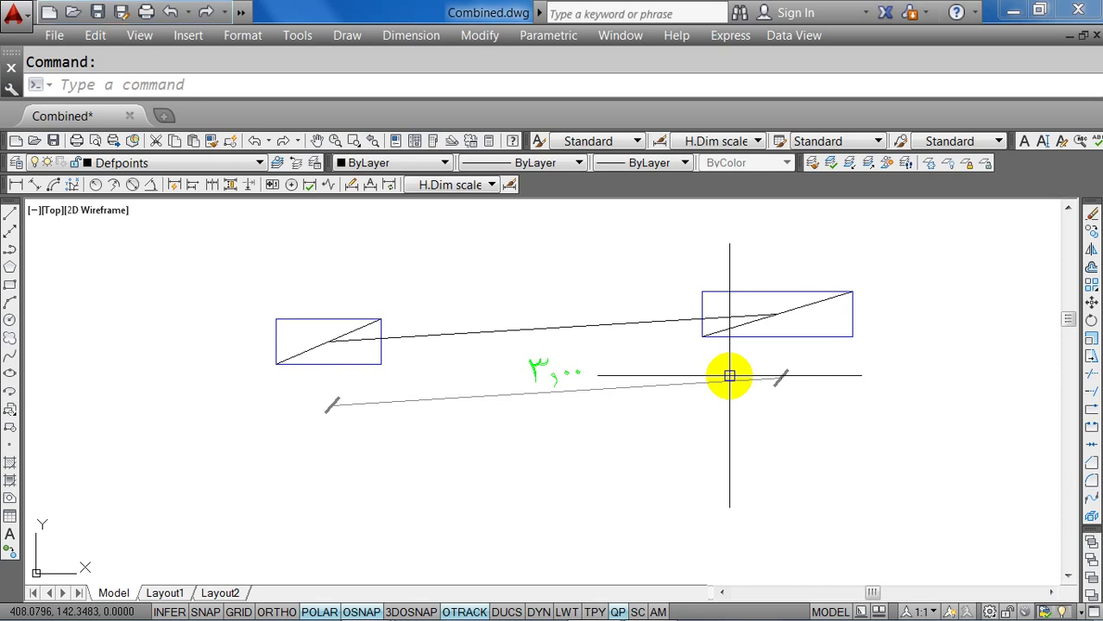
Make Layer1 the current layer.
{"action": "left_click", "coordinate": [131, 163]}
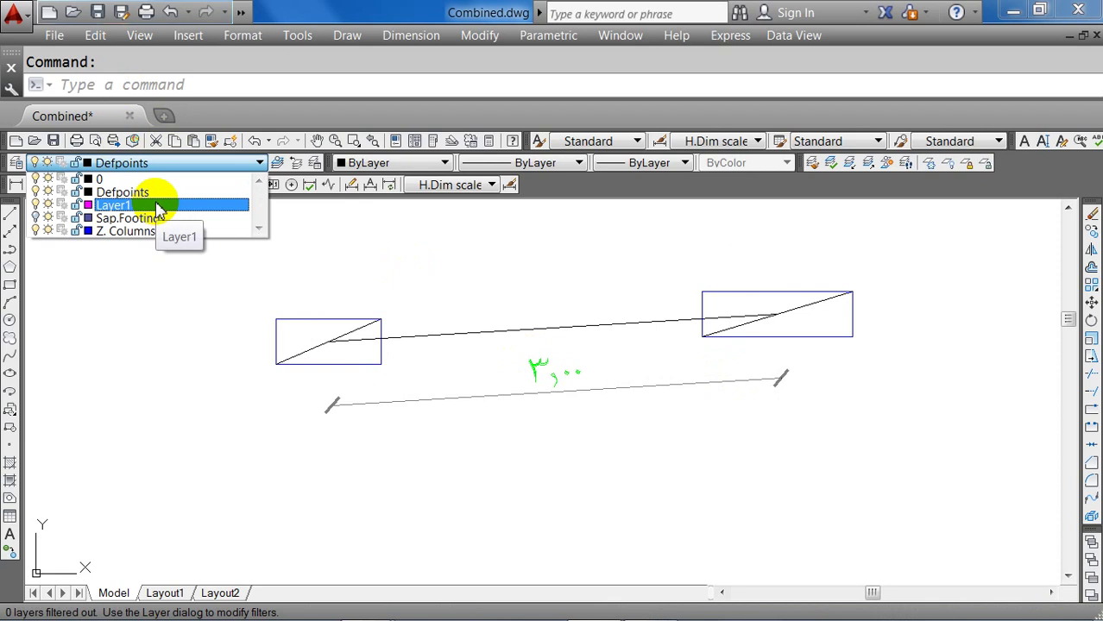
{"action": "left_click", "coordinate": [157, 207]}
{"action": "middle_click_drag", "start_coordinate": [277, 304], "coordinate": [288, 308]}
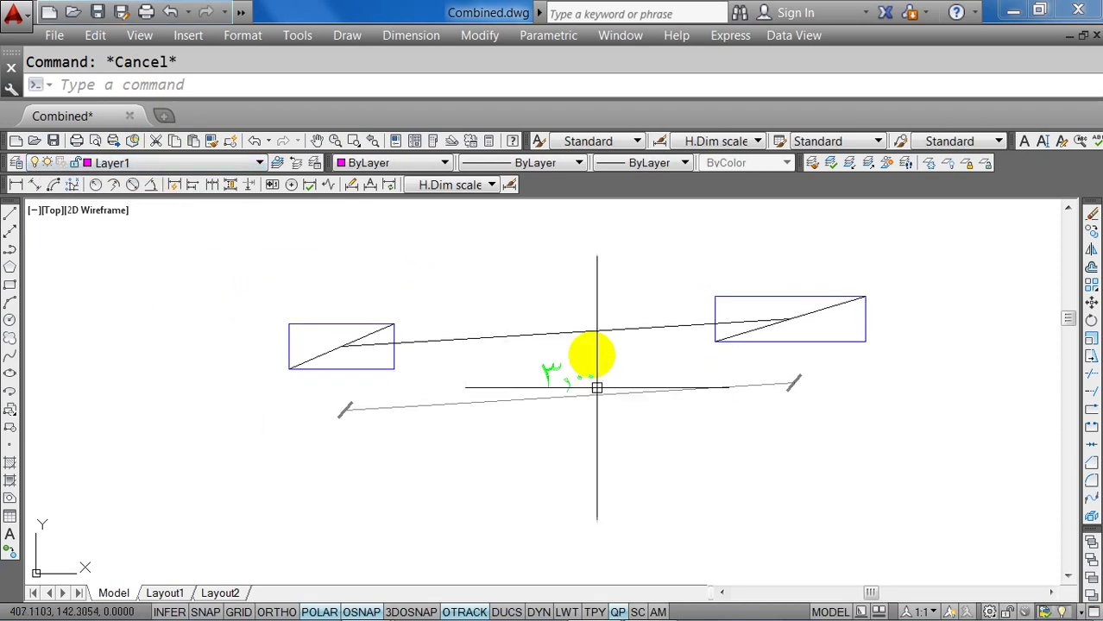
{"action": "left_click", "coordinate": [557, 320]}
{"action": "key", "text": "Escape"}
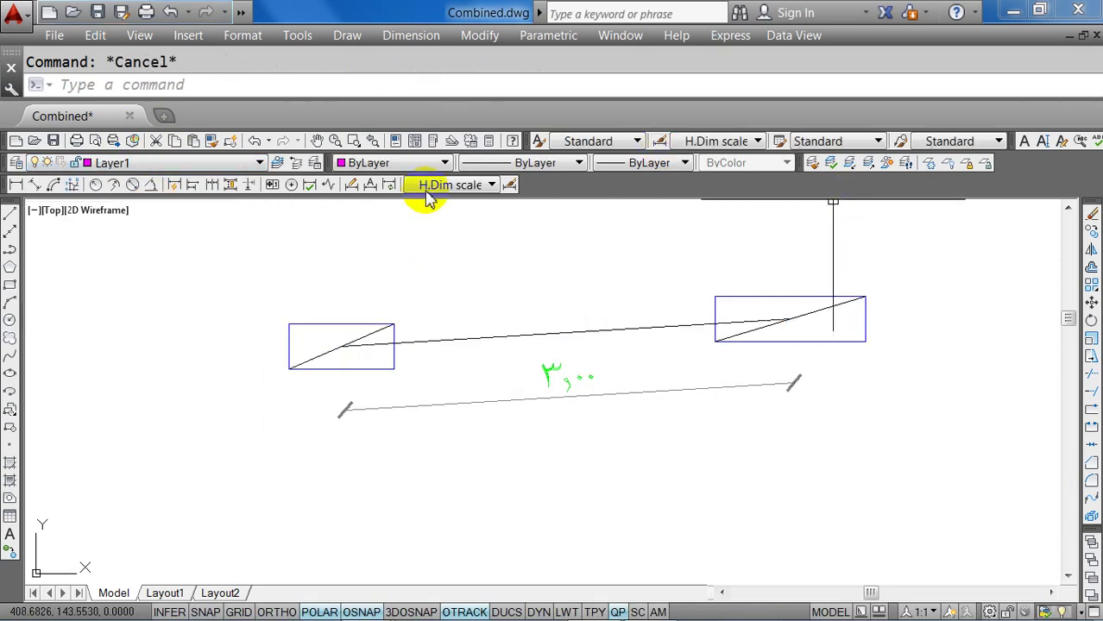
Set the lineweight of Layer1 to 0.40 mm in the layer properties and close the layer manager.
{"action": "left_click", "coordinate": [15, 162]}
{"action": "left_click", "coordinate": [326, 220]}
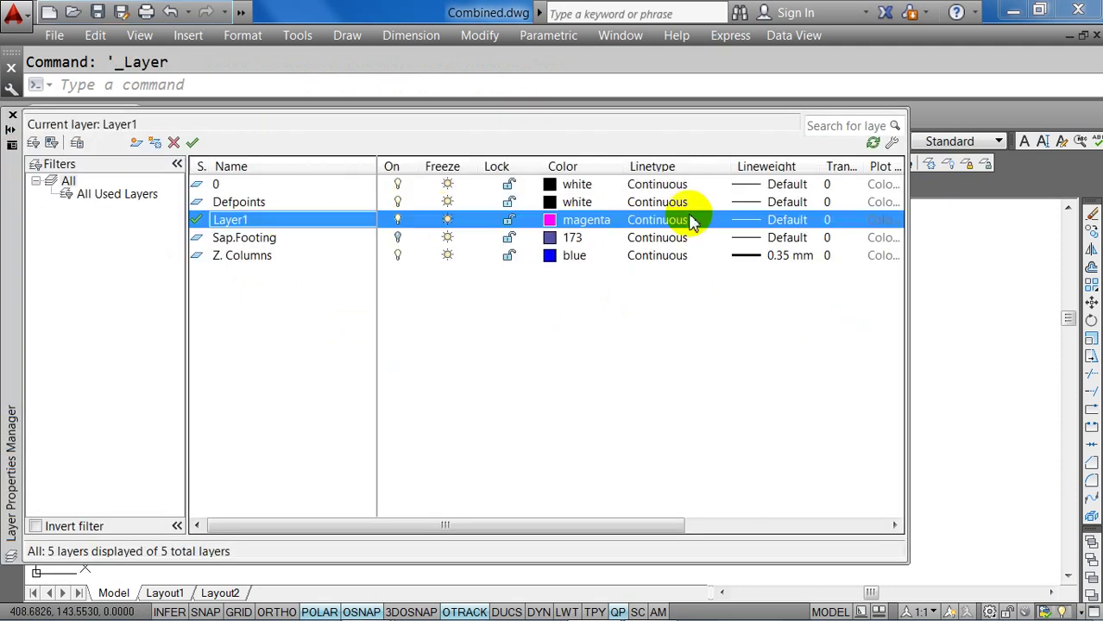
{"action": "left_click", "coordinate": [758, 219]}
{"action": "scroll", "coordinate": [639, 311], "scroll_direction": "down", "scroll_amount": 1}
{"action": "left_click", "coordinate": [591, 296]}
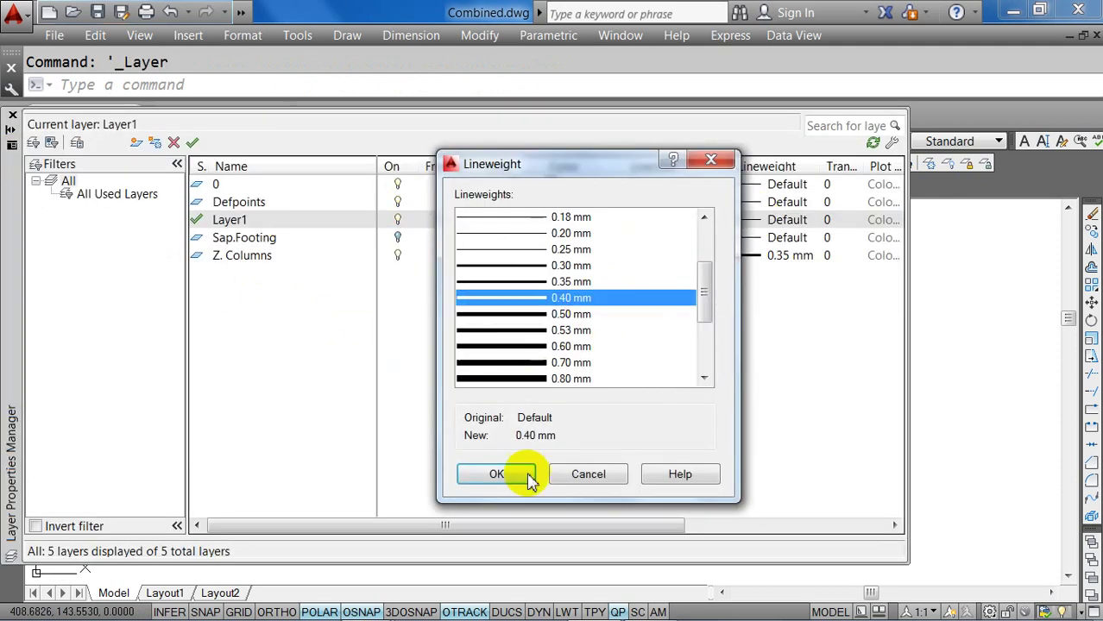
{"action": "left_click", "coordinate": [525, 475]}
{"action": "left_click", "coordinate": [12, 116]}
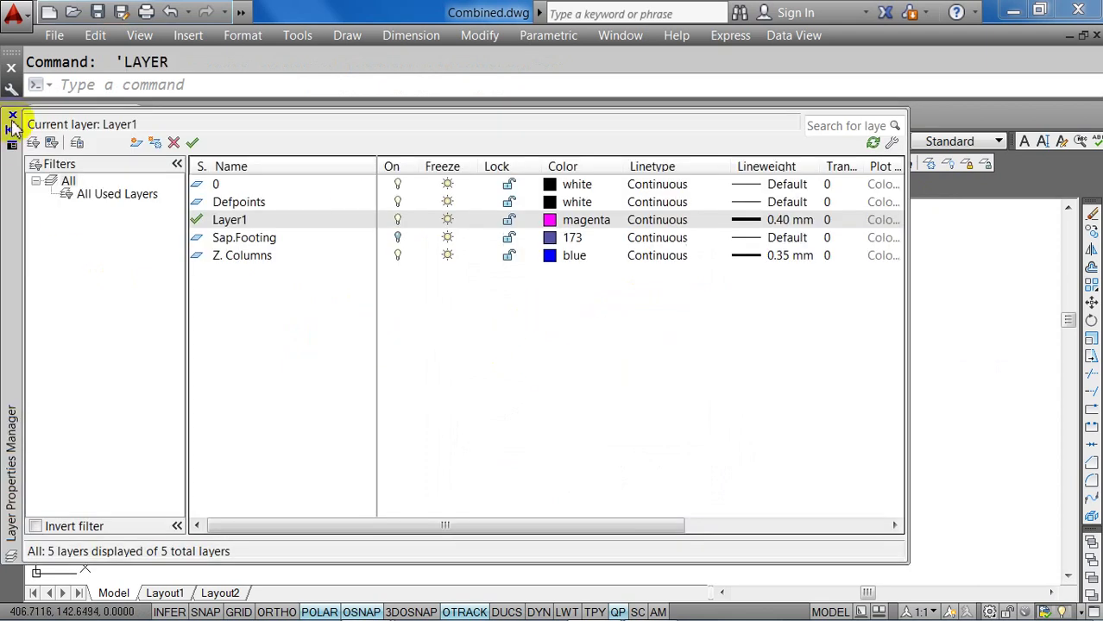
{"action": "left_click", "coordinate": [12, 116]}
Draw a line about 0.98 long from above the columns, perpendicular to the centre line between them.
{"action": "middle_click_drag", "start_coordinate": [475, 356], "coordinate": [458, 421]}
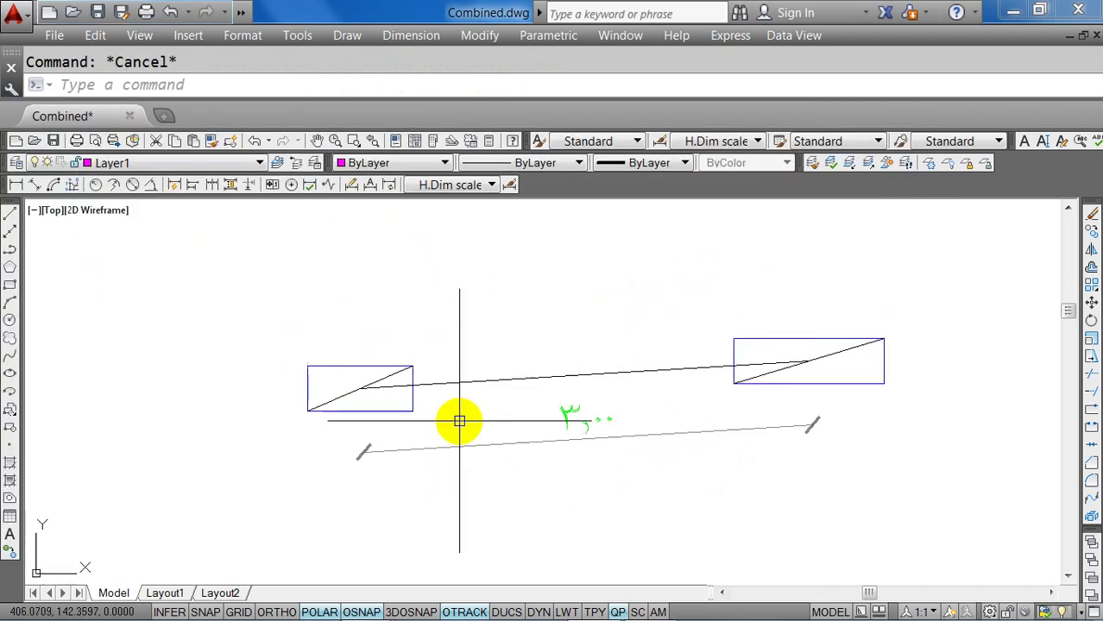
{"action": "type", "text": "l"}
{"action": "key", "text": "Return"}
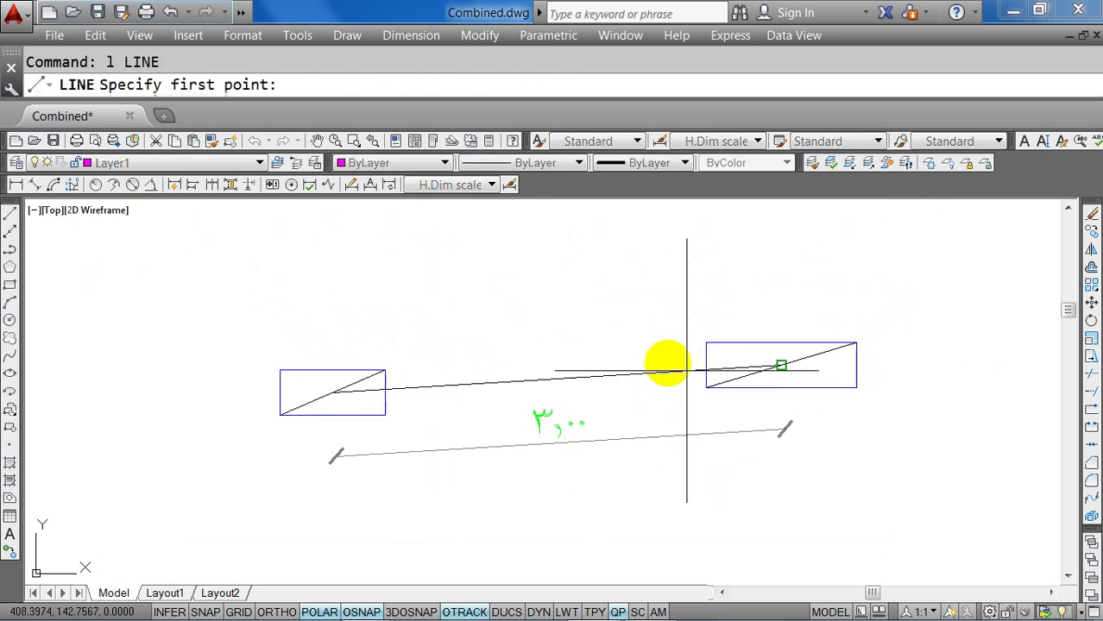
{"action": "left_click", "coordinate": [609, 235]}
{"action": "right_click", "coordinate": [611, 295], "text": "shift"}
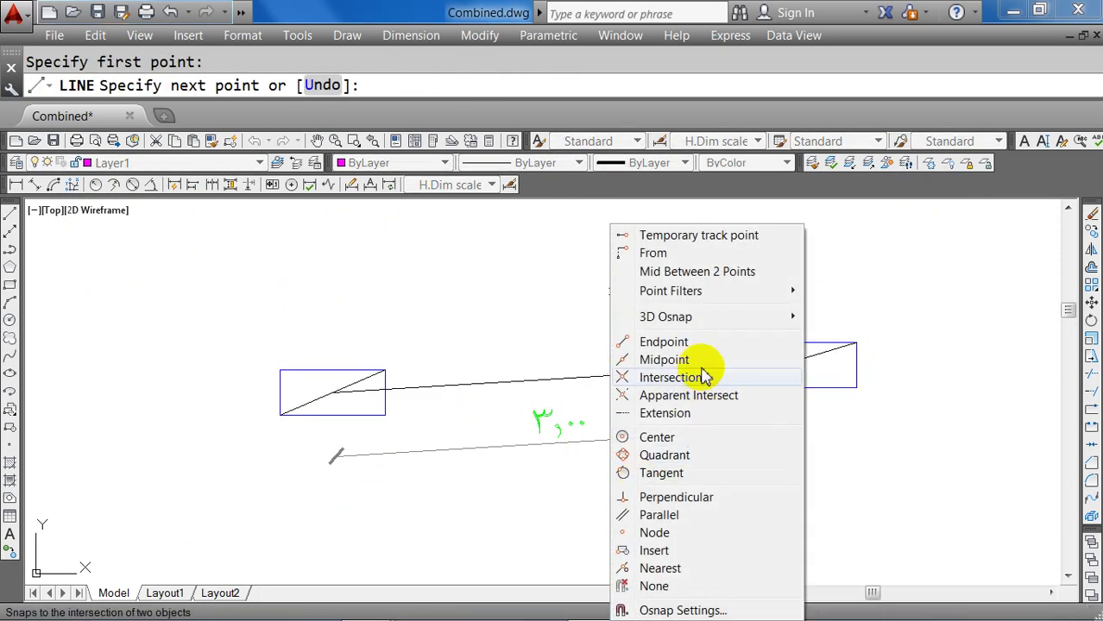
{"action": "left_click", "coordinate": [731, 496]}
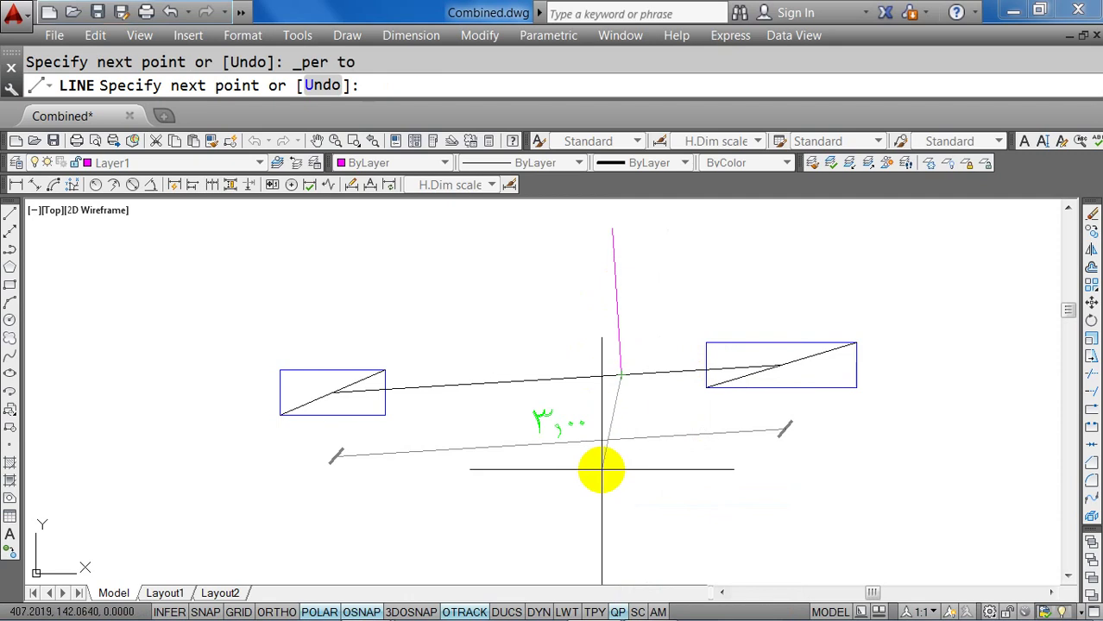
{"action": "key", "text": "Escape"}
Move the perpendicular line by its midpoint onto the centre of the right-hand column.
{"action": "left_click", "coordinate": [598, 296]}
{"action": "middle_click_drag", "start_coordinate": [598, 295], "coordinate": [539, 256]}
{"action": "type", "text": "m"}
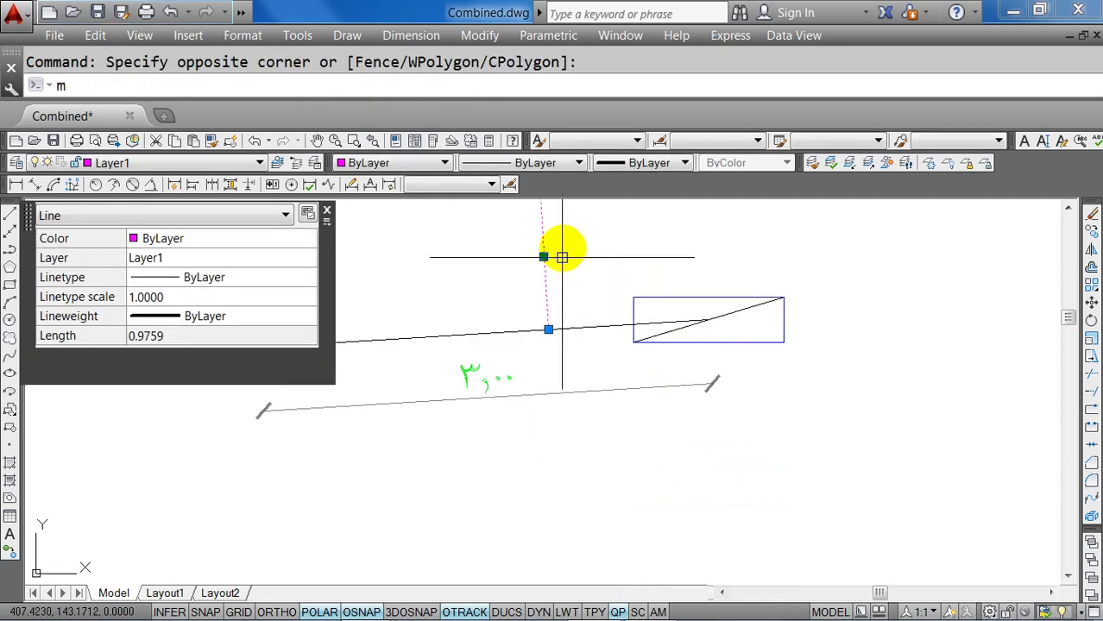
{"action": "key", "text": "Return"}
{"action": "left_click", "coordinate": [543, 257]}
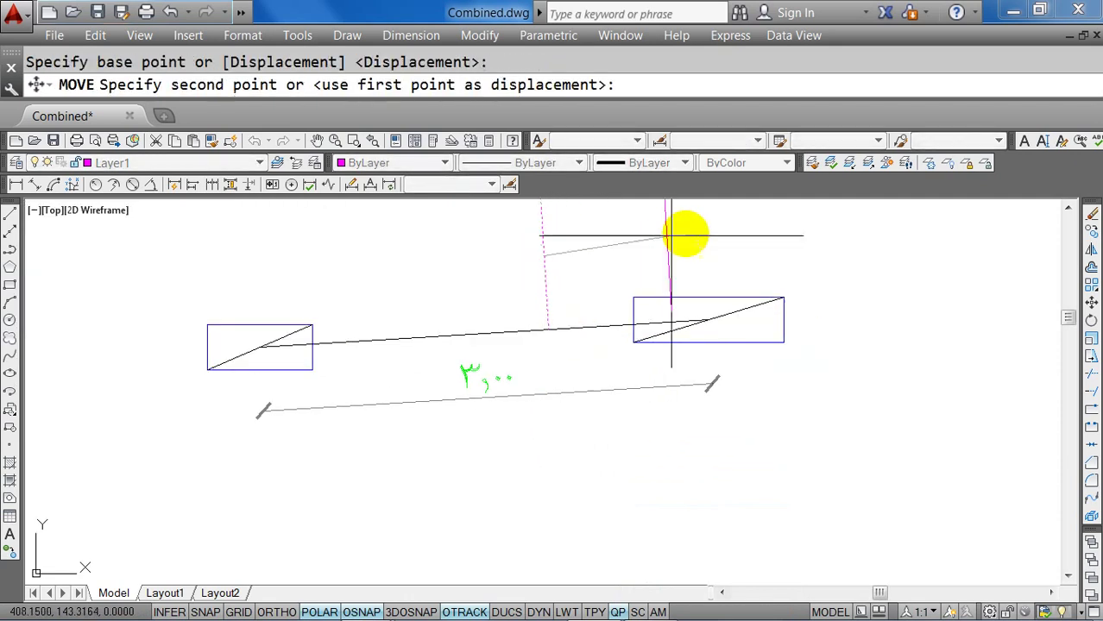
{"action": "left_click", "coordinate": [706, 319]}
{"action": "key", "text": "Escape"}
{"action": "mouse_move", "coordinate": [706, 316]}
{"action": "middle_mouse_down"}
{"action": "mouse_move", "coordinate": [761, 371]}
{"action": "mouse_move", "coordinate": [738, 362]}
{"action": "middle_mouse_up"}
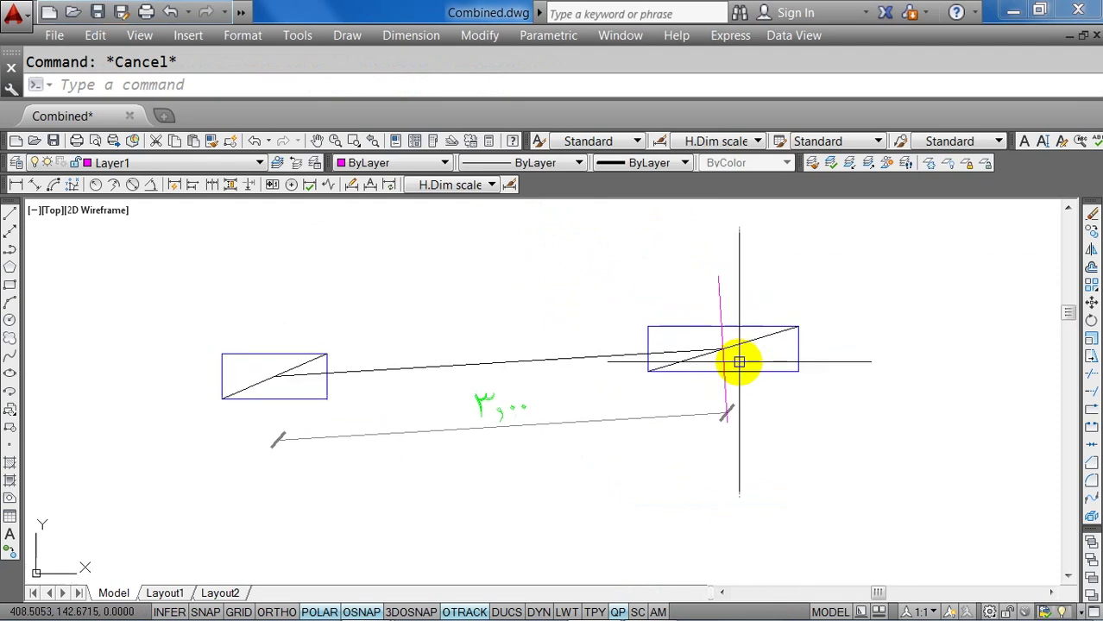
{"action": "type", "text": "ex"}
{"action": "key", "text": "Return"}
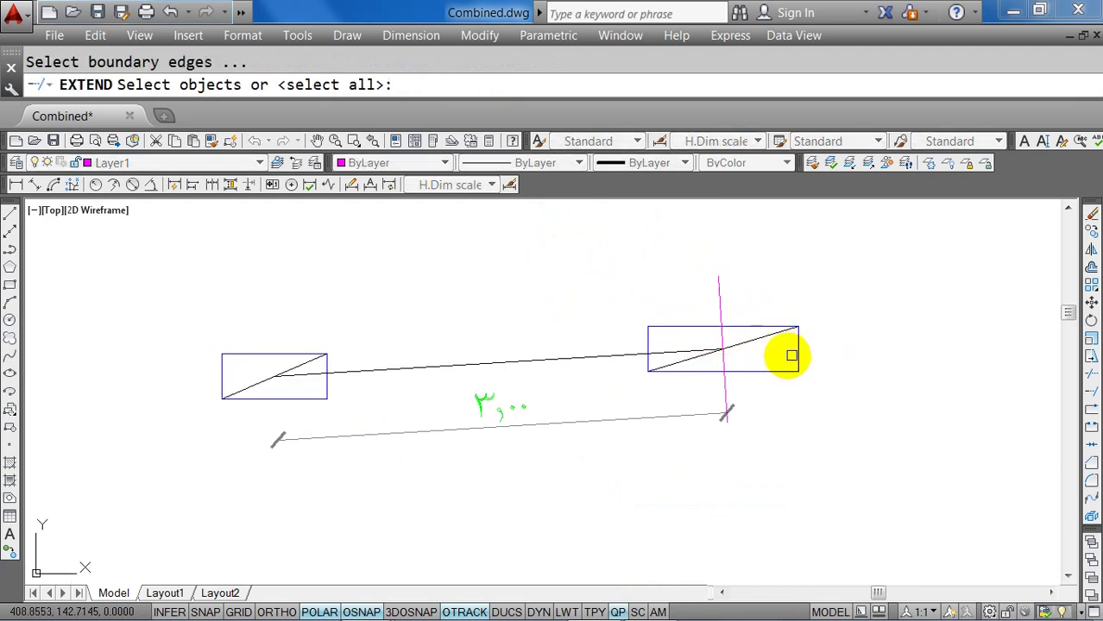
{"action": "left_click", "coordinate": [697, 349]}
{"action": "key", "text": "Escape"}
Extend both ends of the centre line to the outer edges of the two columns.
{"action": "type", "text": "ex"}
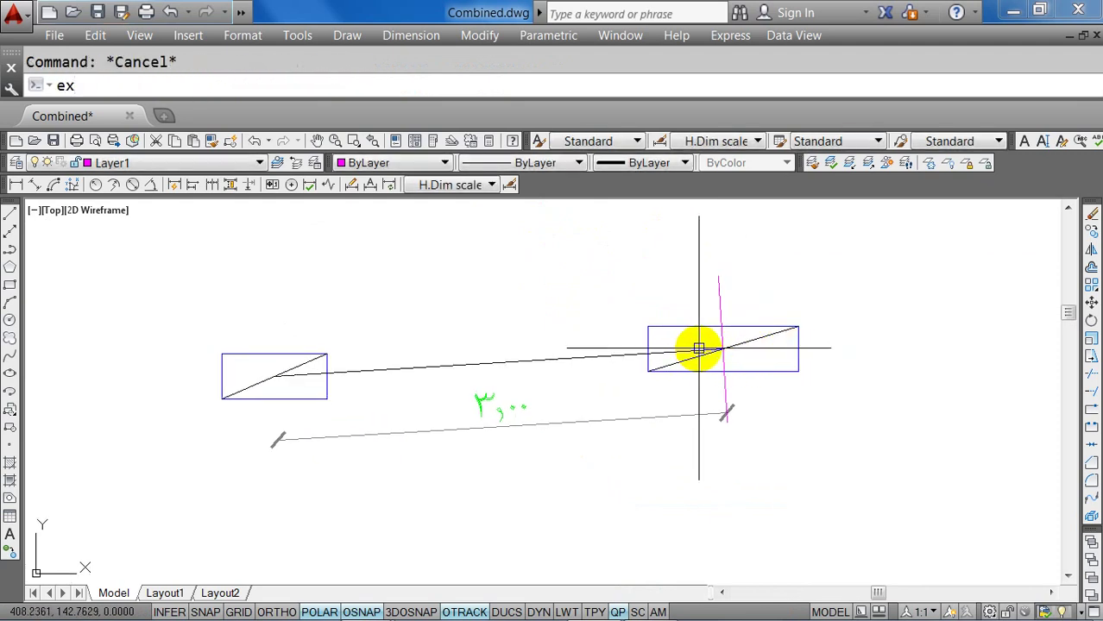
{"action": "key", "text": "Return"}
{"action": "key", "text": "Return"}
{"action": "left_click", "coordinate": [701, 352]}
{"action": "left_click", "coordinate": [358, 371]}
{"action": "key", "text": "Escape"}
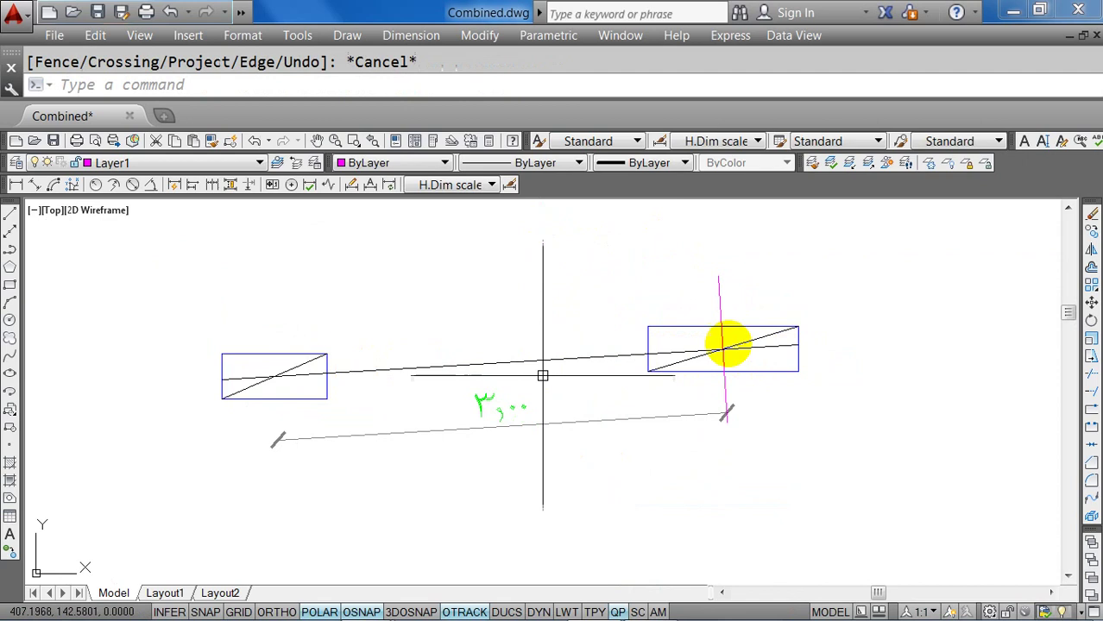
Move the perpendicular line from the right-hand column's centre to the centre line's end on that column's outer edge.
{"action": "left_click", "coordinate": [722, 297]}
{"action": "middle_click_drag", "start_coordinate": [722, 297], "coordinate": [648, 273]}
{"action": "type", "text": "m"}
{"action": "key", "text": "Return"}
{"action": "scroll", "coordinate": [646, 325], "scroll_direction": "up", "scroll_amount": 3}
{"action": "left_click", "coordinate": [649, 322]}
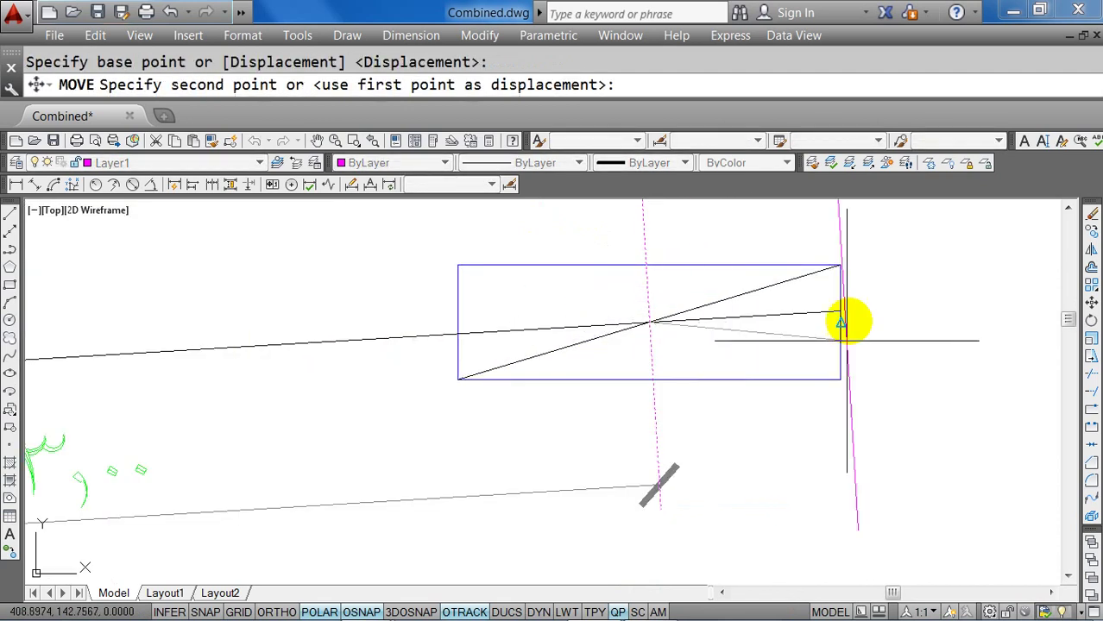
{"action": "key", "text": "Escape"}
Copy the perpendicular line from the centre line's right end to its left end at the left-hand column's outer edge.
{"action": "scroll", "coordinate": [842, 381], "scroll_direction": "down", "scroll_amount": 2}
{"action": "left_click", "coordinate": [867, 411]}
{"action": "left_click", "coordinate": [853, 423]}
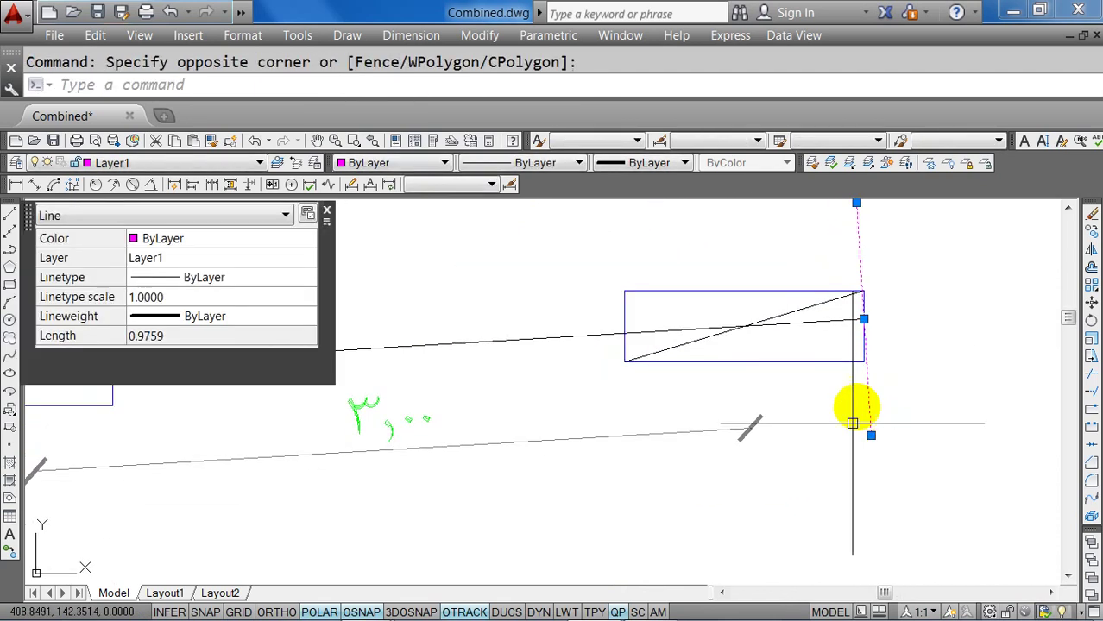
{"action": "left_click", "coordinate": [867, 340]}
{"action": "type", "text": "co"}
{"action": "key", "text": "Return"}
{"action": "left_click", "coordinate": [863, 320]}
{"action": "scroll", "coordinate": [924, 332], "scroll_direction": "down", "scroll_amount": 2}
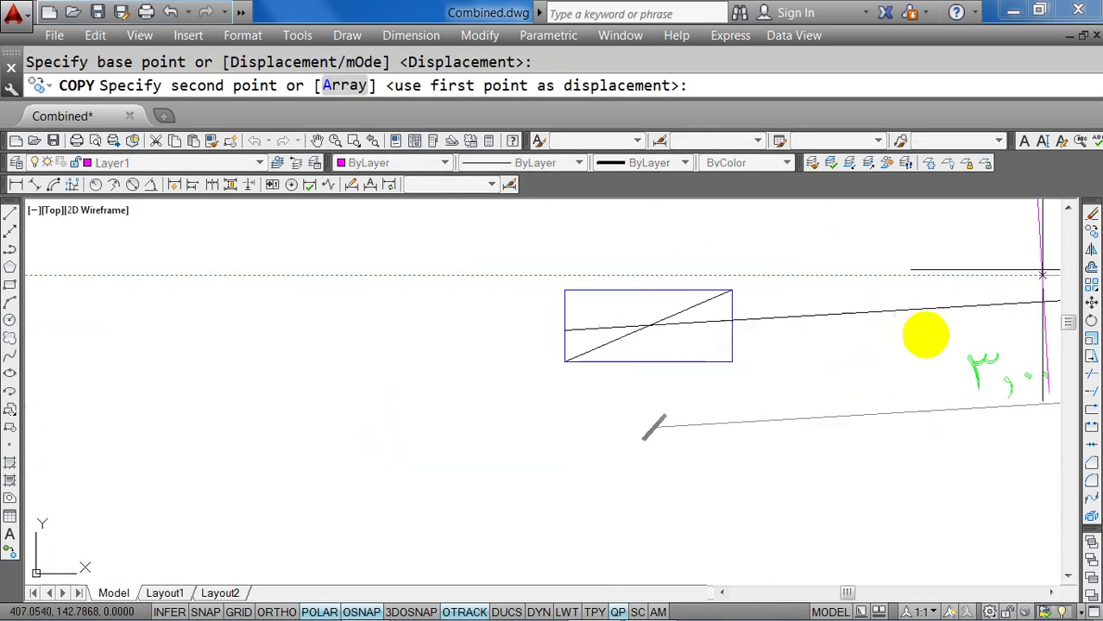
{"action": "left_click", "coordinate": [566, 339]}
{"action": "key", "text": "Escape"}
{"action": "scroll", "coordinate": [510, 382], "scroll_direction": "down", "scroll_amount": 2}
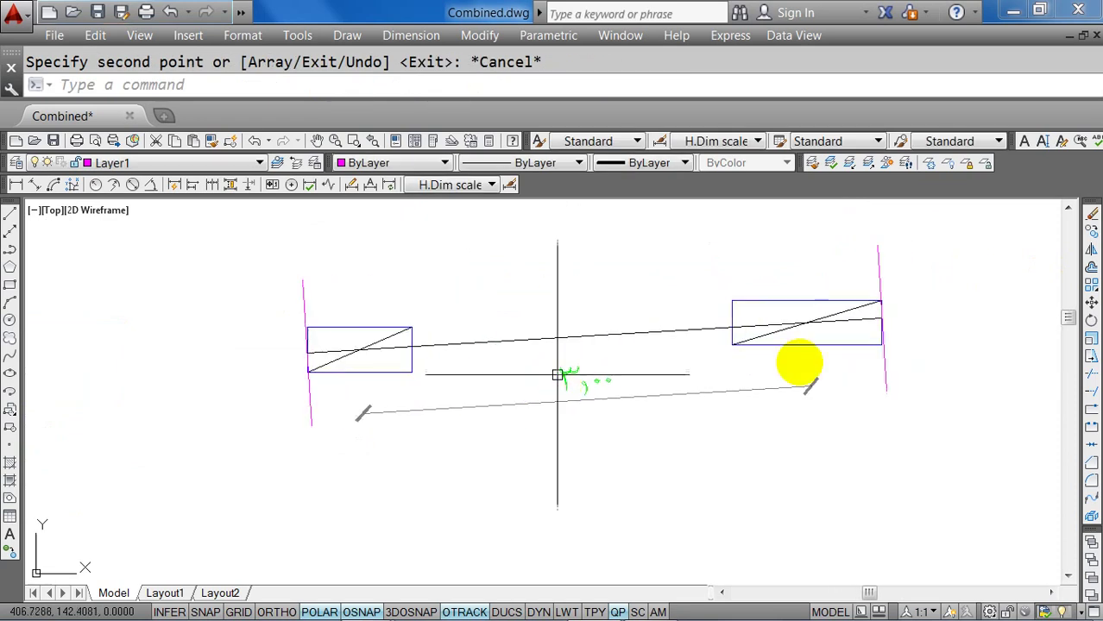
{"action": "middle_click_drag", "start_coordinate": [831, 359], "coordinate": [751, 364]}
{"action": "key", "text": "Escape"}
{"action": "type", "text": "o"}
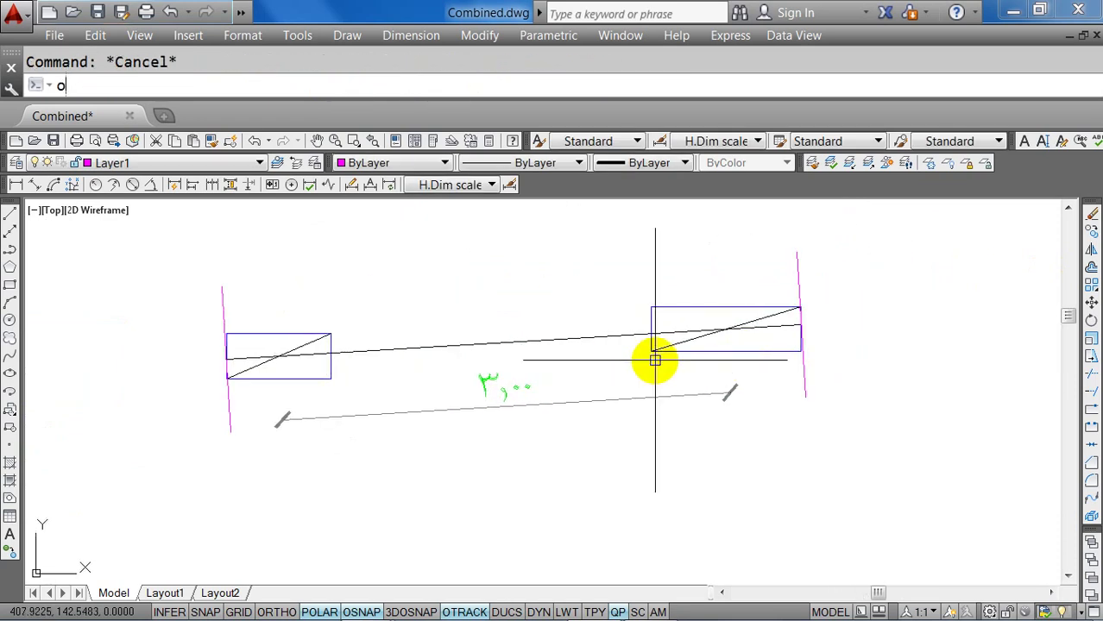
{"action": "key", "text": "Return"}
{"action": "key", "text": "Escape"}
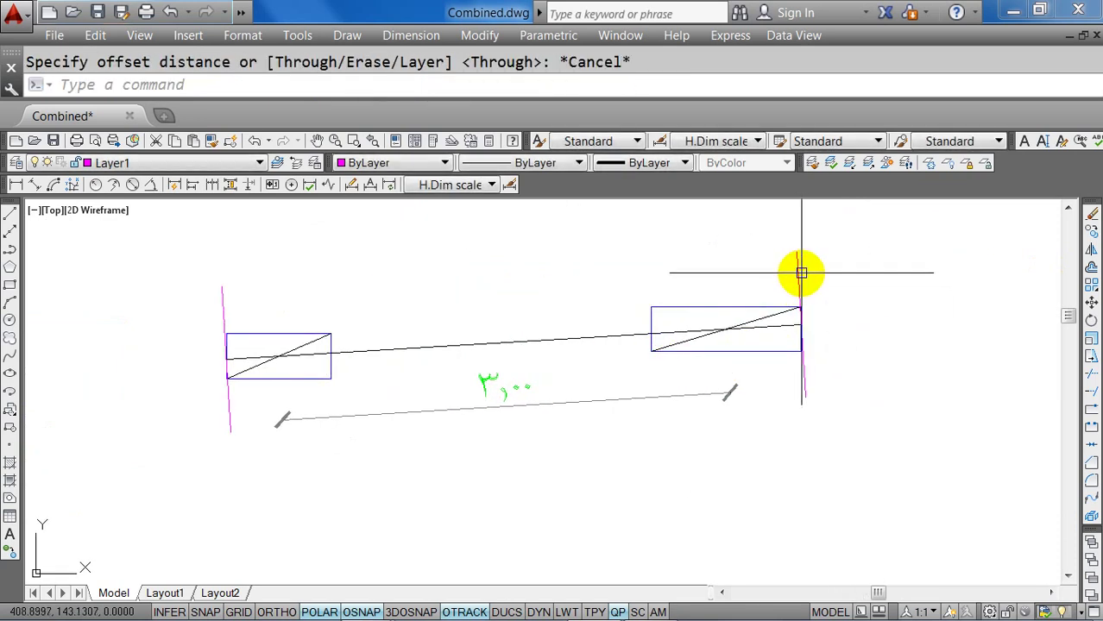
{"action": "mouse_move", "coordinate": [801, 273]}
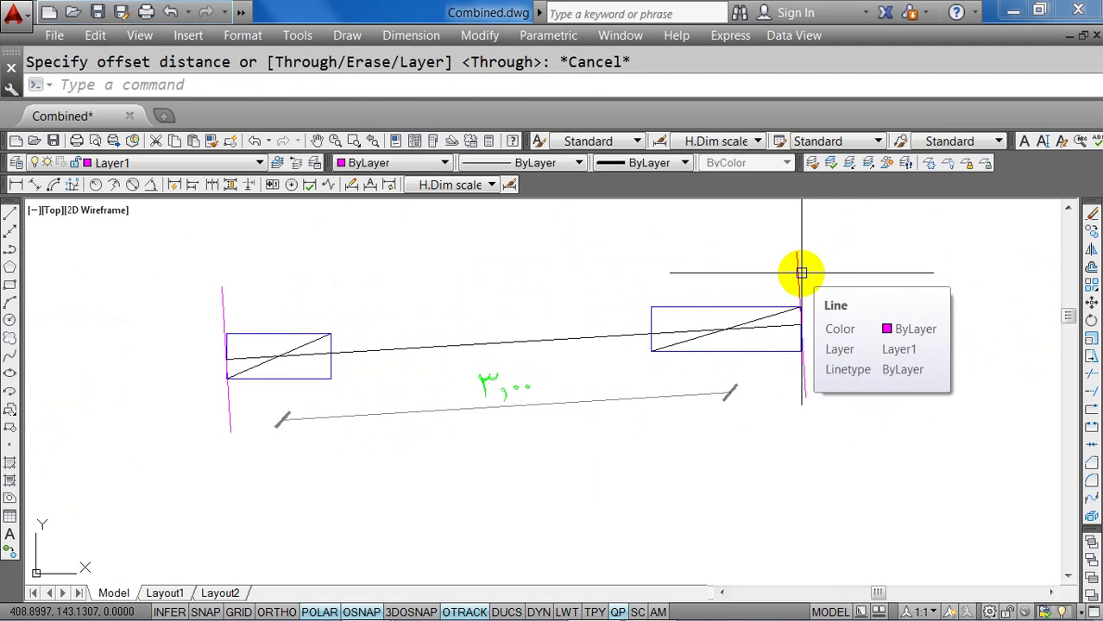
{"action": "key", "text": "Escape"}
{"action": "middle_click_drag", "start_coordinate": [768, 290], "coordinate": [768, 279]}
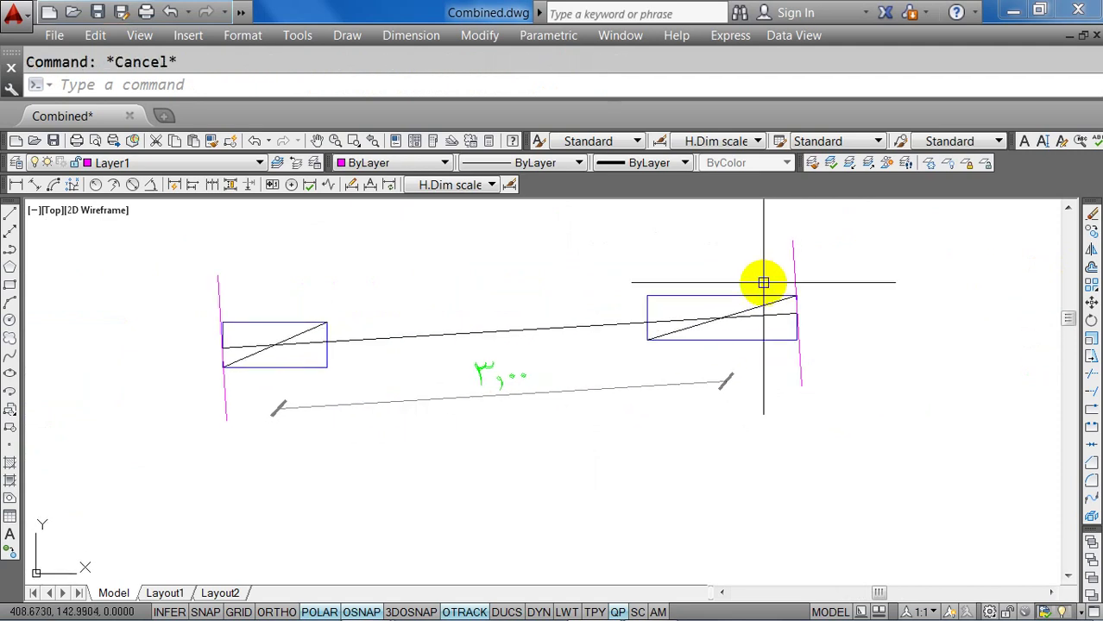
Offset the end line at each column's outer edge outward by 0.80.
{"action": "type", "text": "o"}
{"action": "key", "text": "Return"}
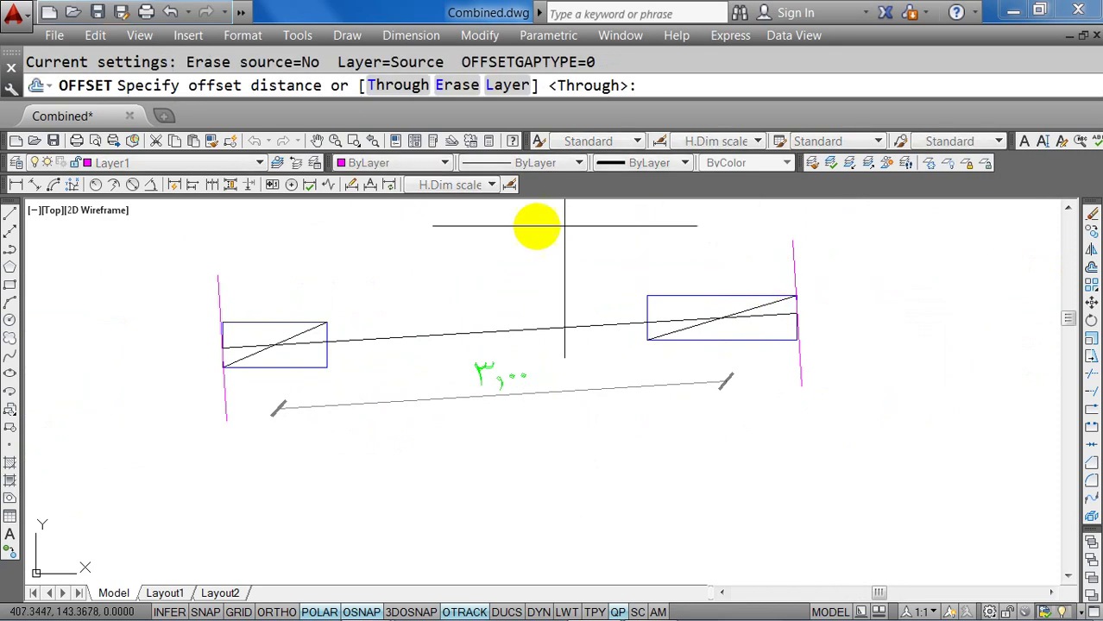
{"action": "type", "text": "0.80"}
{"action": "key", "text": "Return"}
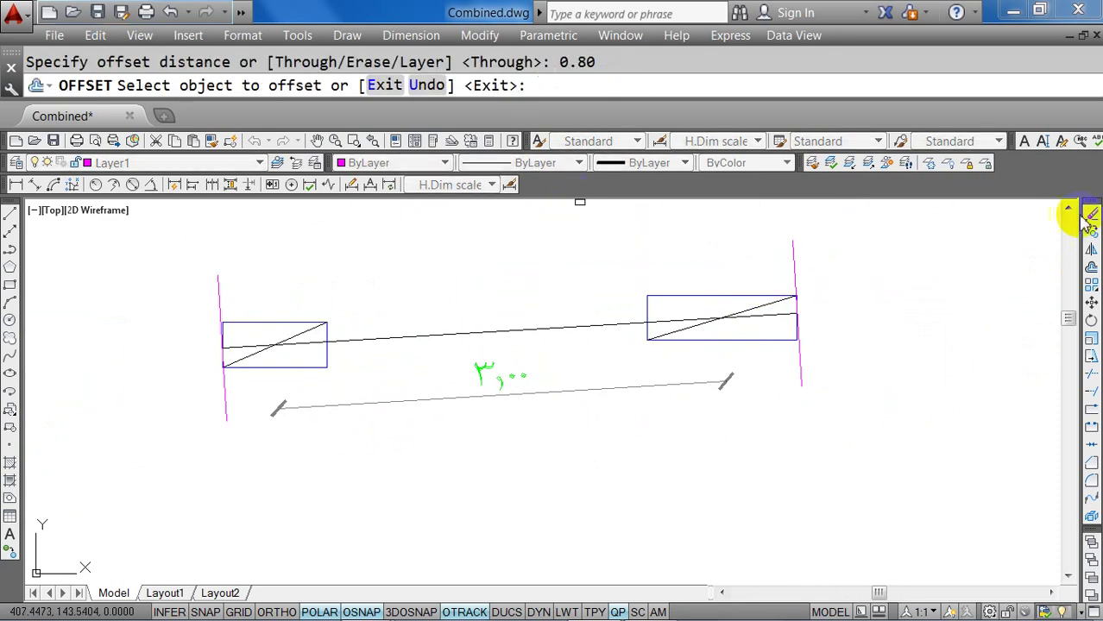
{"action": "left_click", "coordinate": [795, 259]}
{"action": "left_click", "coordinate": [824, 249]}
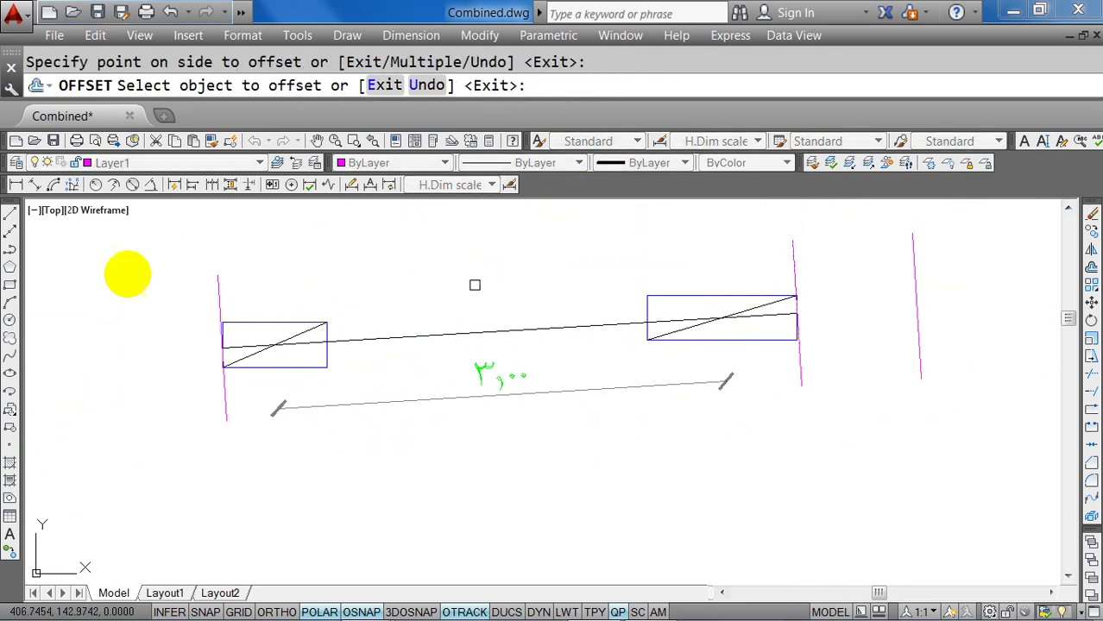
{"action": "left_click", "coordinate": [219, 283]}
{"action": "left_click", "coordinate": [131, 301]}
{"action": "key", "text": "Escape"}
Erase the two original end lines at the columns' outer edges, keeping the offset copies.
{"action": "left_click", "coordinate": [816, 224]}
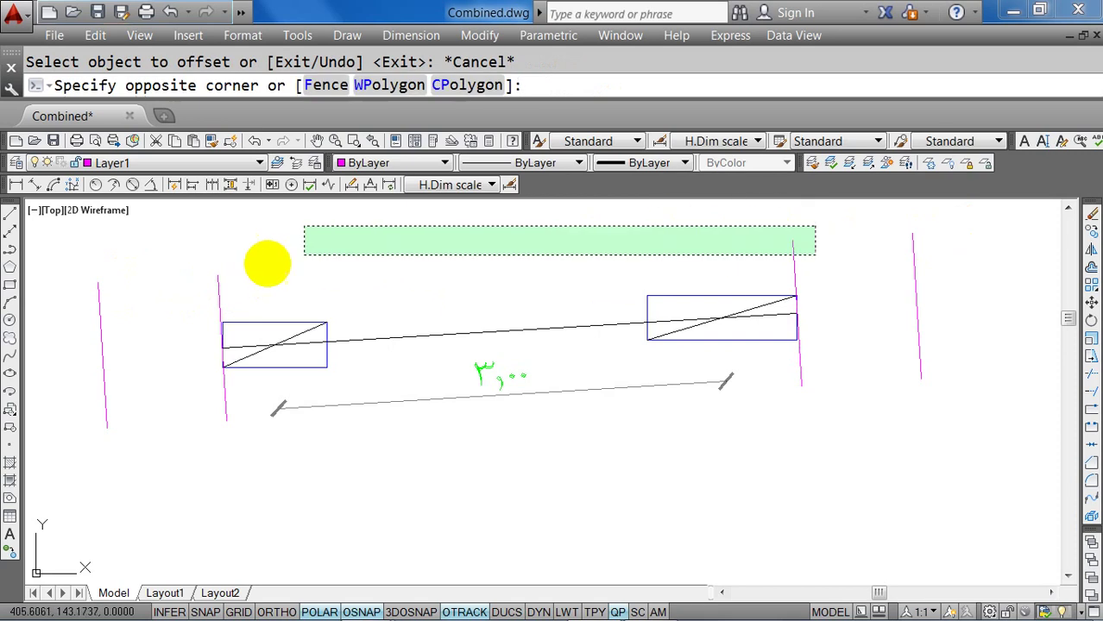
{"action": "left_click", "coordinate": [182, 298]}
{"action": "type", "text": "e"}
{"action": "key", "text": "Return"}
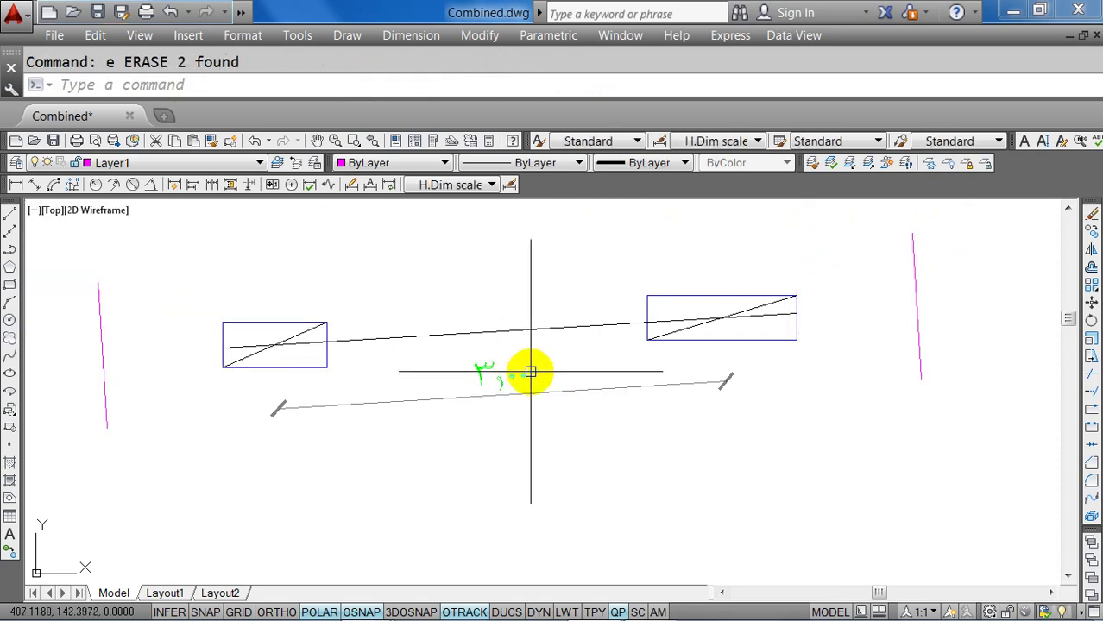
Extend both ends of the centre line to the offset end lines.
{"action": "type", "text": "ex"}
{"action": "key", "text": "Return"}
{"action": "key", "text": "Return"}
{"action": "left_click", "coordinate": [776, 315]}
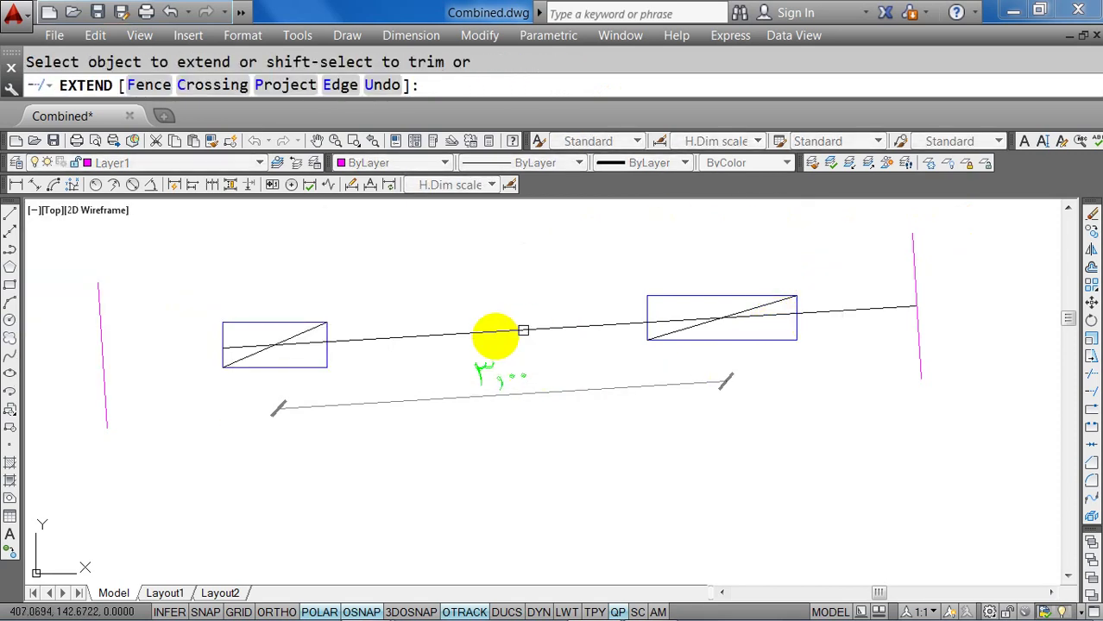
{"action": "left_click", "coordinate": [478, 337]}
{"action": "key", "text": "Escape"}
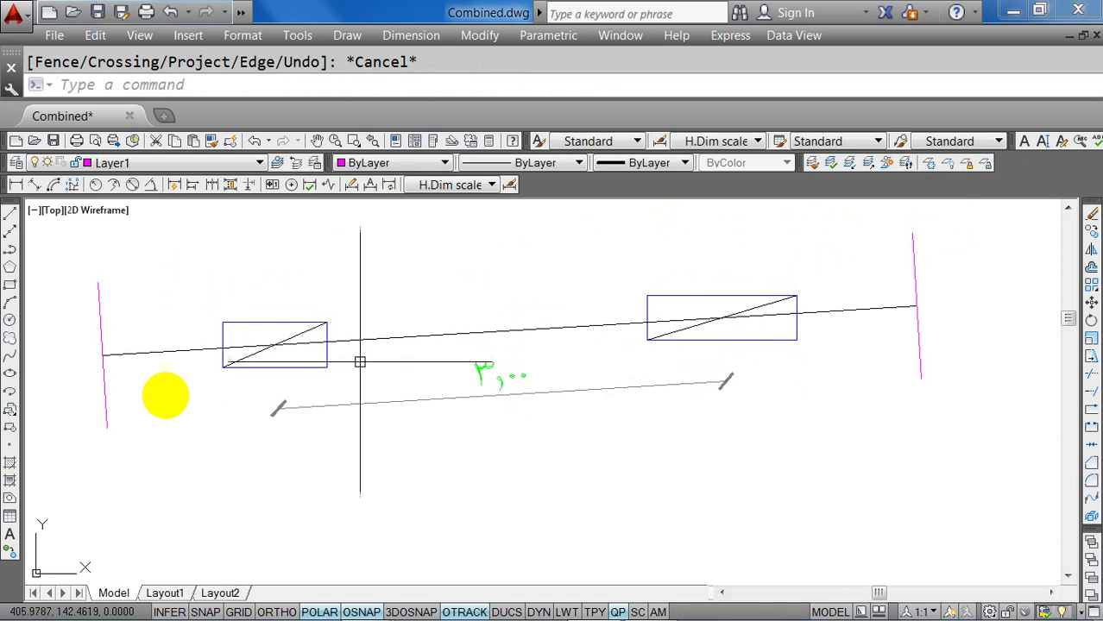
Delete the column-to-column dimension below the centre line.
{"action": "left_click", "coordinate": [477, 446]}
{"action": "left_click", "coordinate": [423, 387]}
{"action": "key", "text": "Delete"}
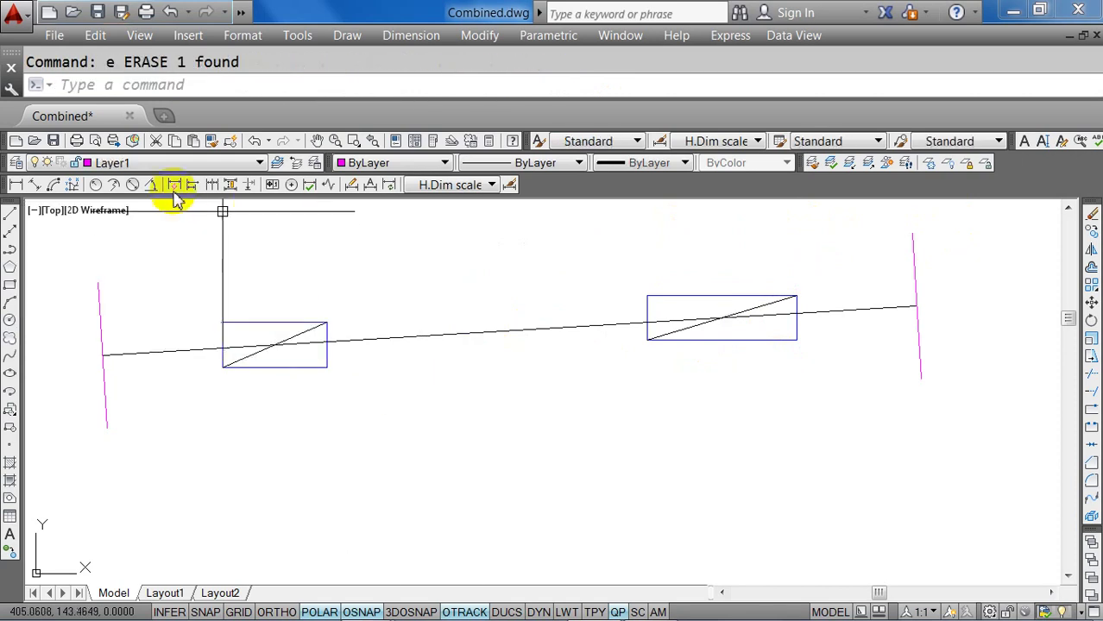
Measure the full length of the extended centre line with an aligned dimension placed below it.
{"action": "left_click", "coordinate": [34, 185]}
{"action": "left_click", "coordinate": [102, 352]}
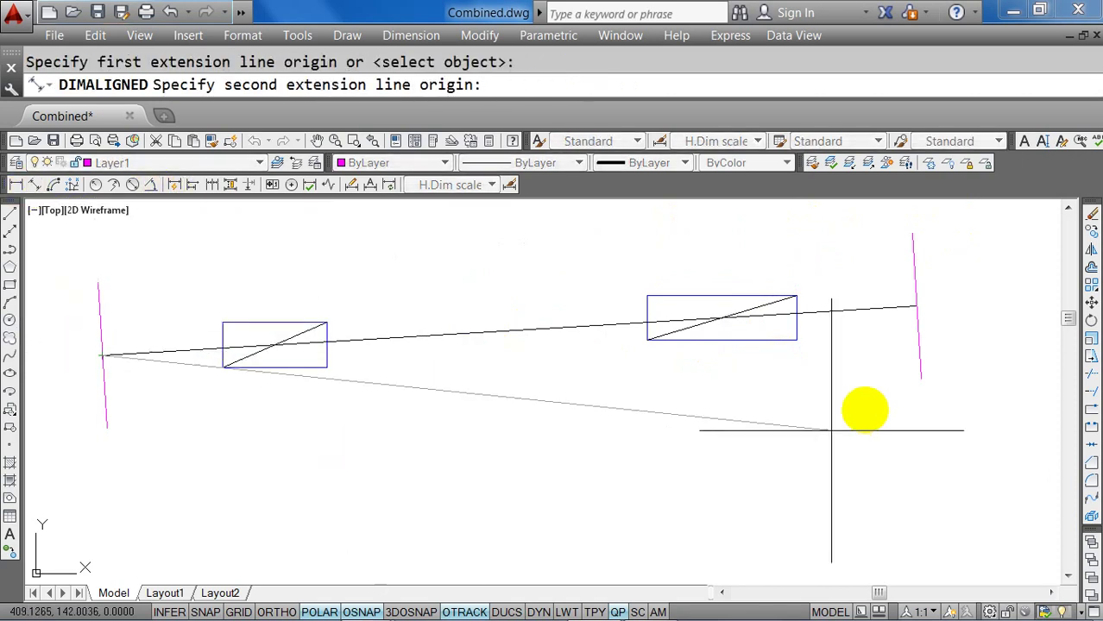
{"action": "left_click", "coordinate": [916, 305]}
{"action": "left_click", "coordinate": [837, 359]}
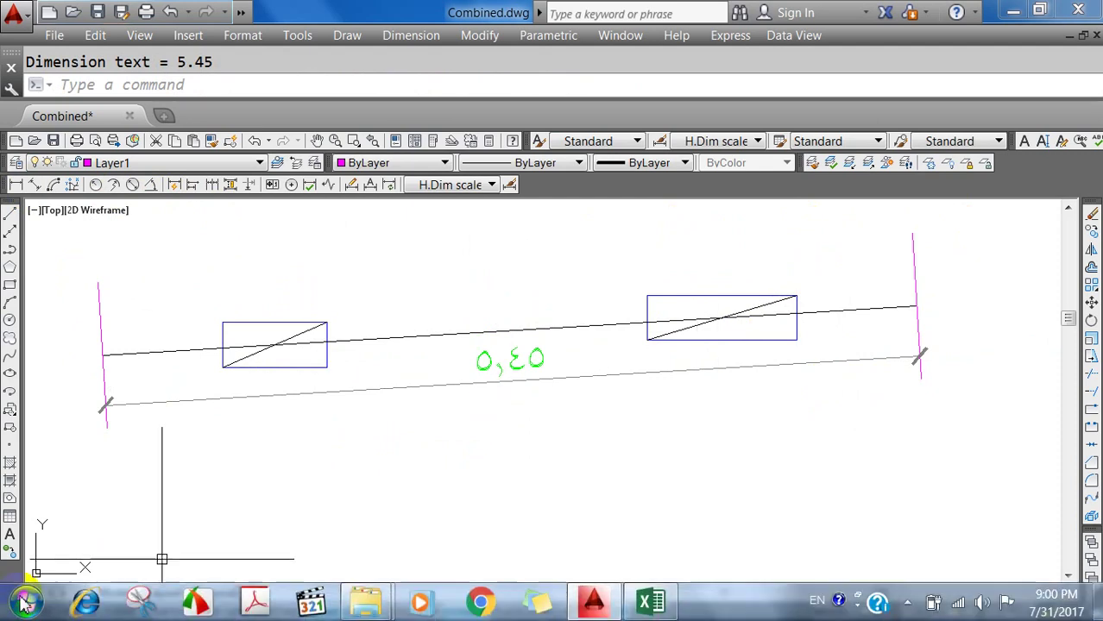
Calculate half of the footing's width in Calculator by dividing 20 by 5.45 and then by 2.
{"action": "key", "text": "super"}
{"action": "left_click", "coordinate": [49, 443]}
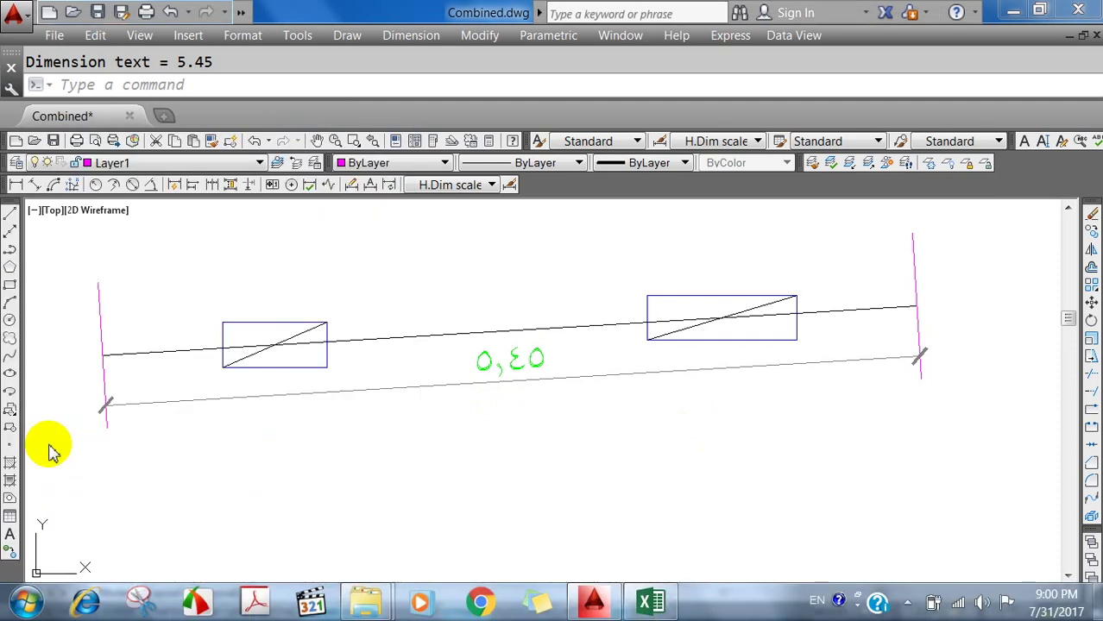
{"action": "type", "text": "20/"}
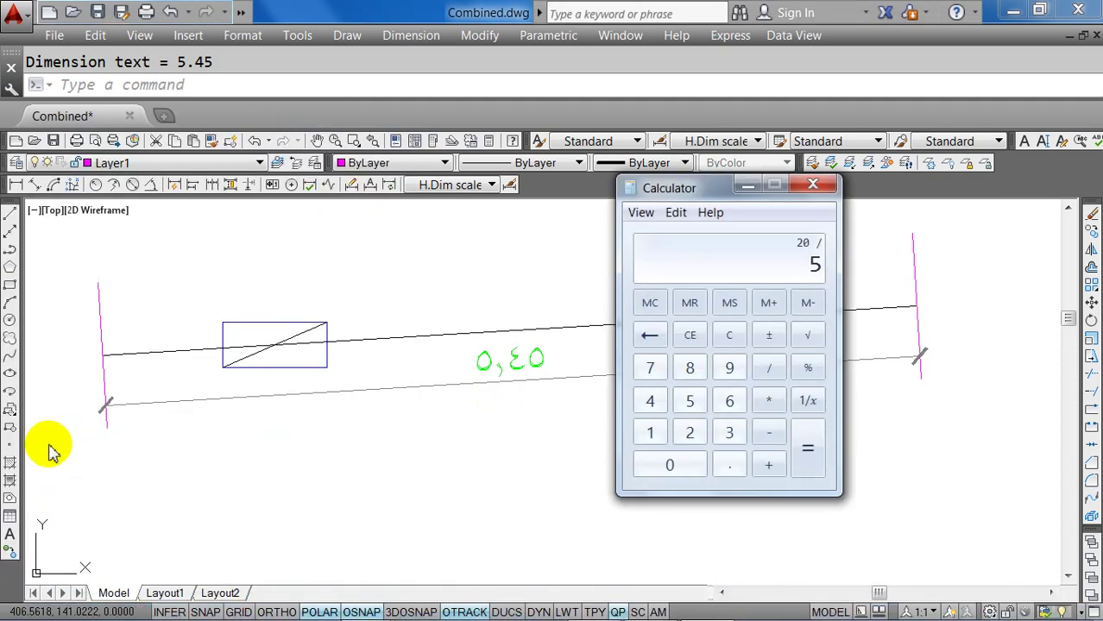
{"action": "type", "text": "5.45"}
{"action": "key", "text": "Return"}
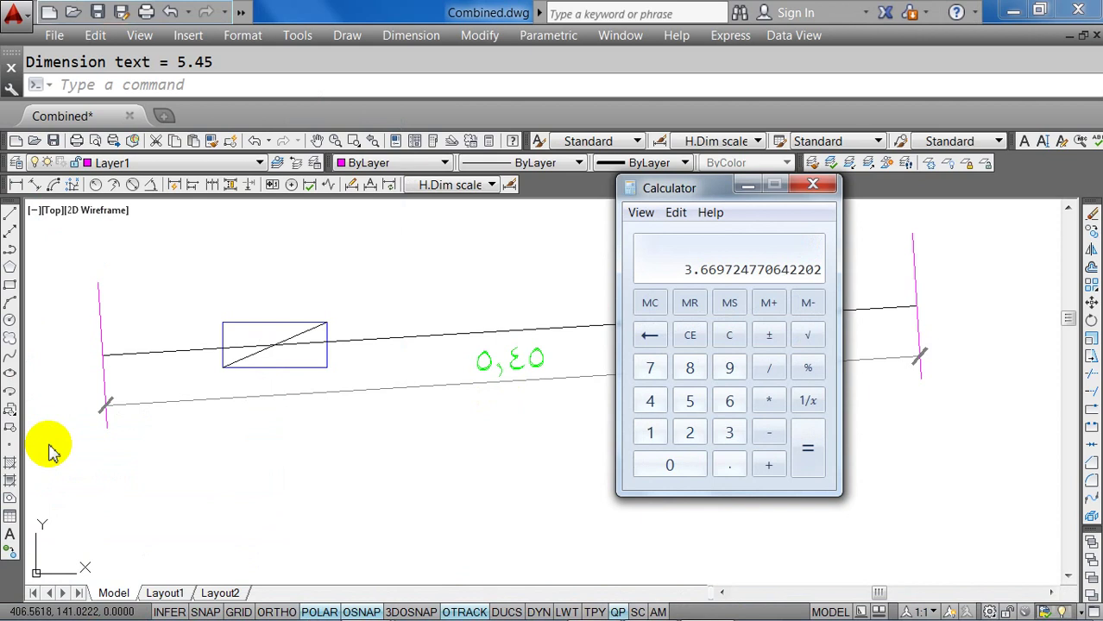
{"action": "type", "text": "/2"}
{"action": "key", "text": "Return"}
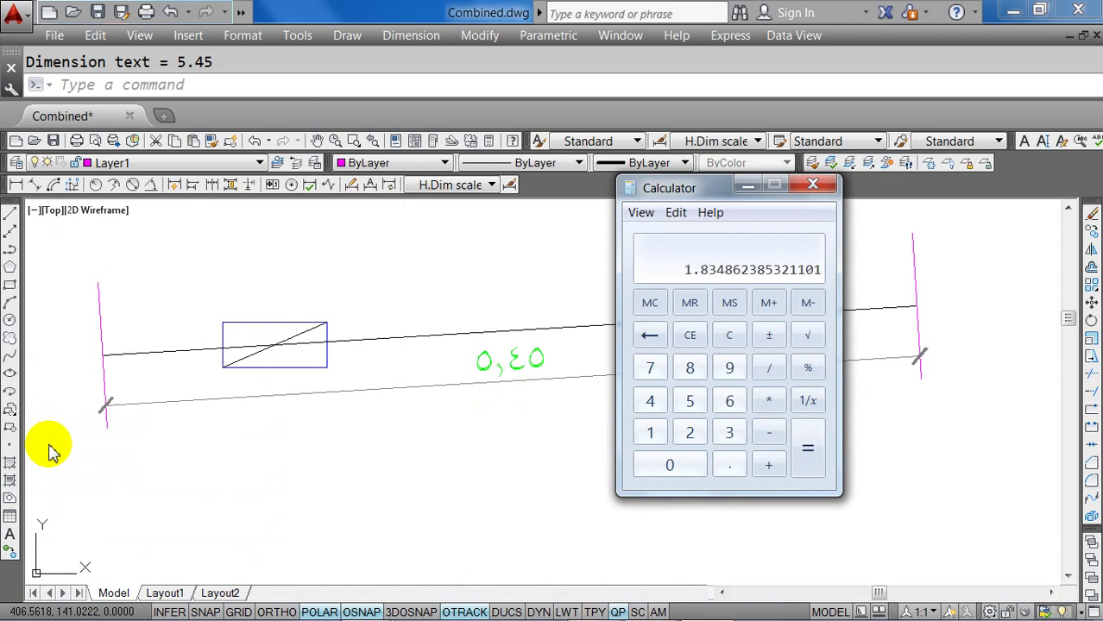
{"action": "left_click", "coordinate": [748, 185]}
Offset the centre line by 1.85 to both sides to form the footing's long edges.
{"action": "key", "text": "Escape"}
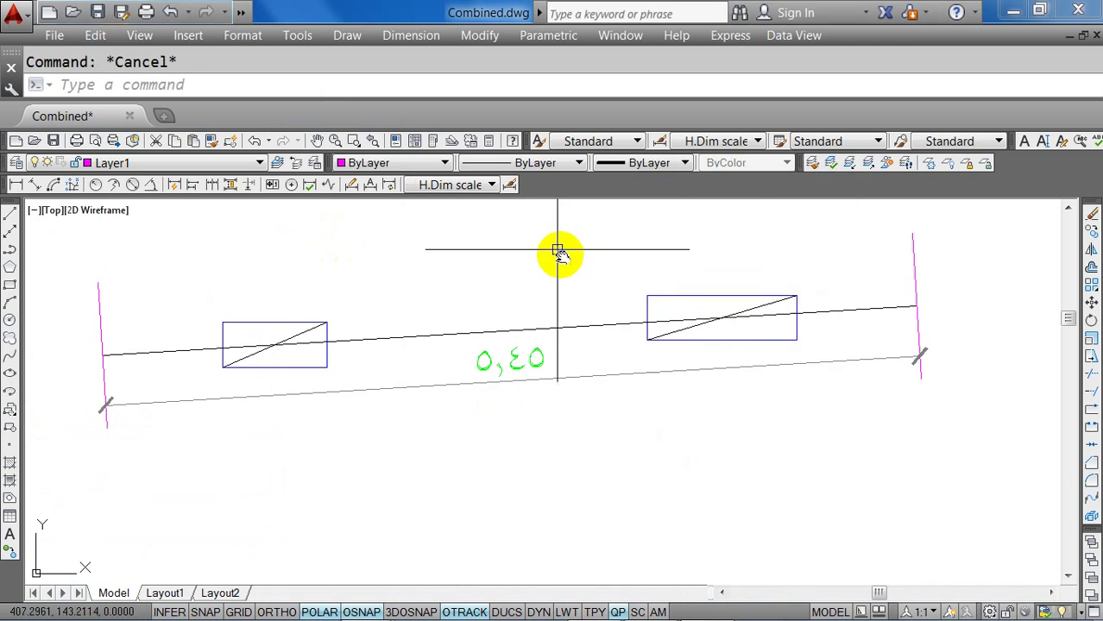
{"action": "middle_click_drag", "start_coordinate": [558, 252], "coordinate": [576, 295]}
{"action": "type", "text": "o"}
{"action": "key", "text": "Return"}
{"action": "type", "text": "1."}
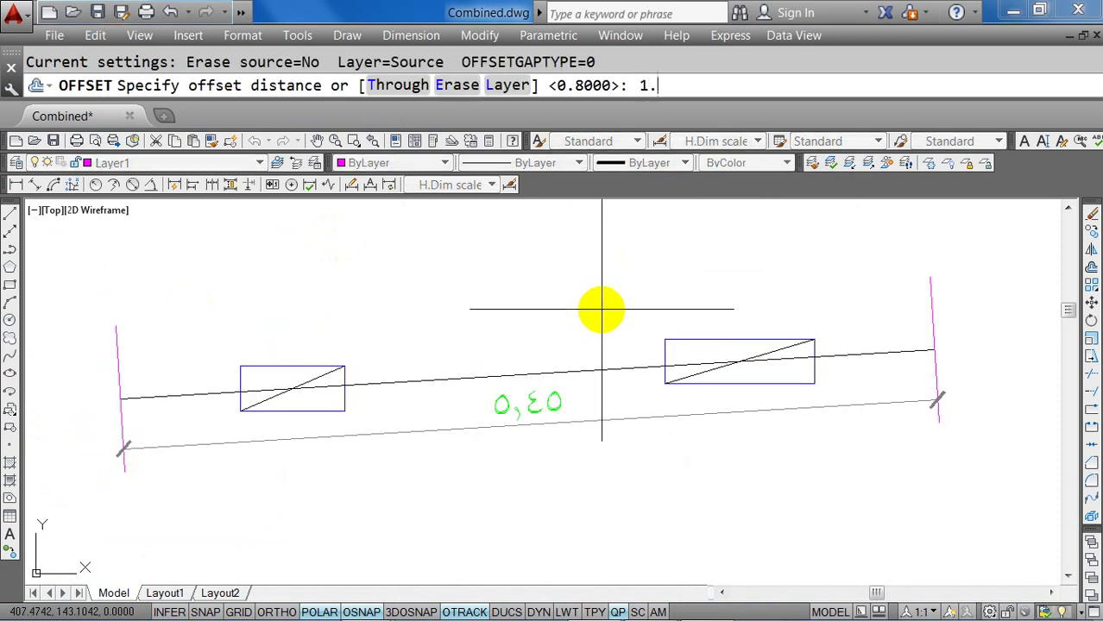
{"action": "type", "text": "85"}
{"action": "key", "text": "Return"}
{"action": "left_click", "coordinate": [570, 370]}
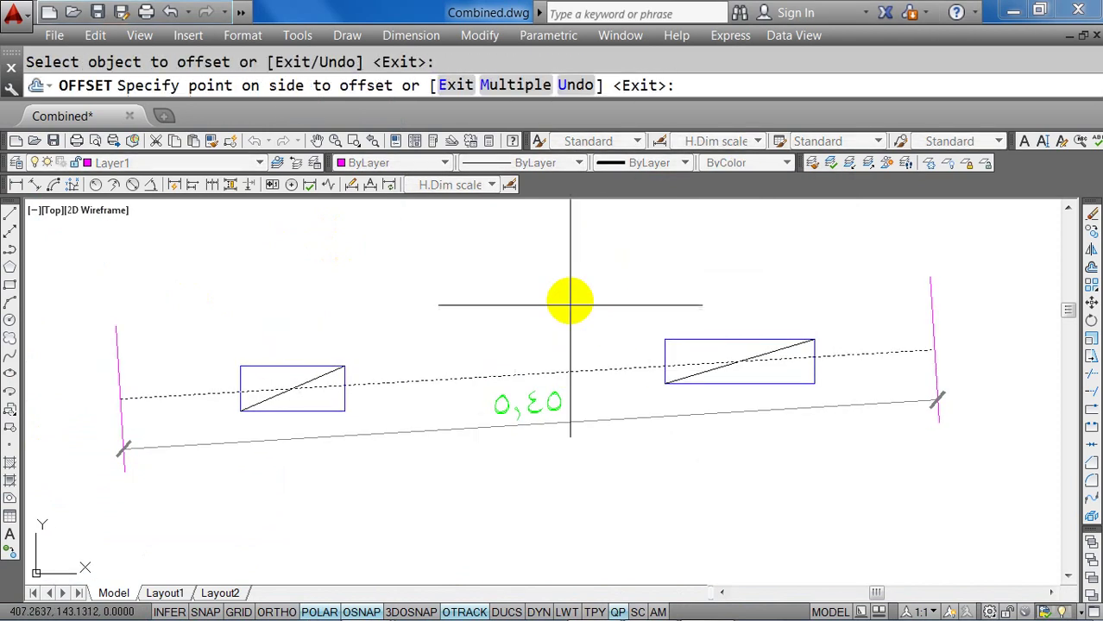
{"action": "left_click", "coordinate": [569, 302]}
{"action": "scroll", "coordinate": [574, 376], "scroll_direction": "down", "scroll_amount": 5}
{"action": "left_click", "coordinate": [579, 385]}
{"action": "left_click", "coordinate": [514, 546]}
{"action": "key", "text": "Escape"}
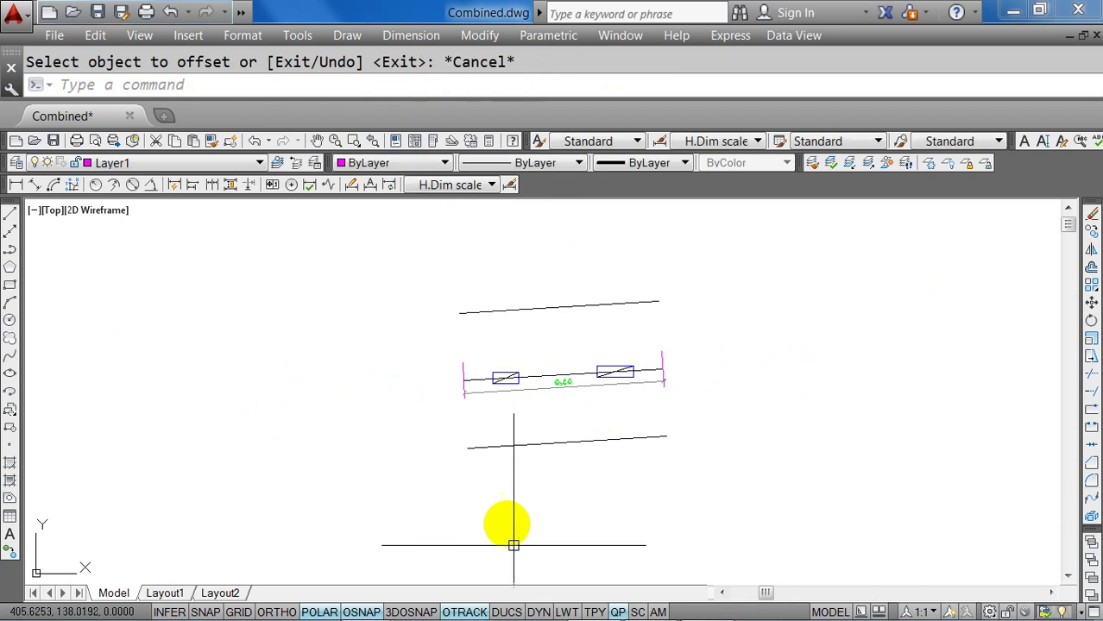
Match the properties of the magenta end line onto both offset long edges.
{"action": "middle_click_drag", "start_coordinate": [512, 520], "coordinate": [487, 508]}
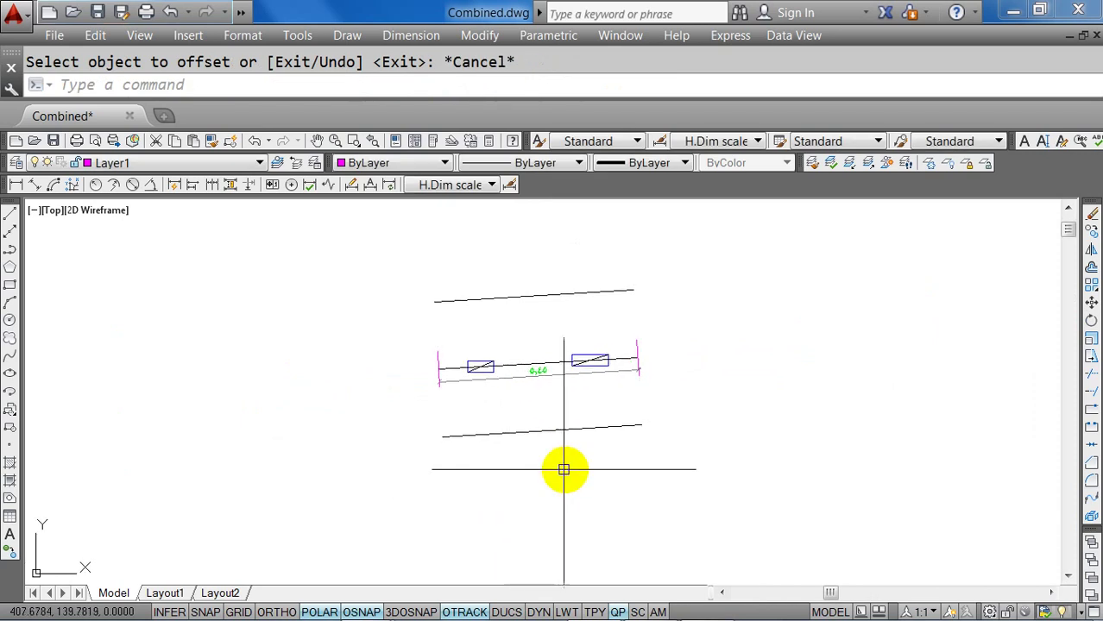
{"action": "type", "text": "ma"}
{"action": "key", "text": "Return"}
{"action": "left_click", "coordinate": [637, 357]}
{"action": "left_click", "coordinate": [582, 294]}
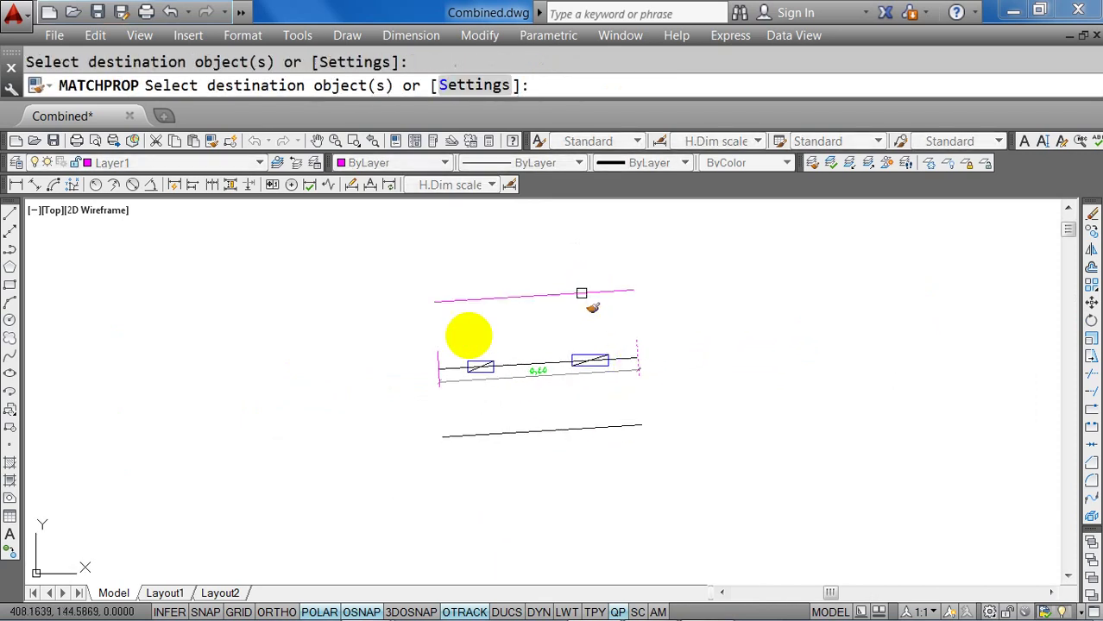
{"action": "left_click", "coordinate": [480, 435]}
{"action": "key", "text": "Escape"}
Delete the aligned dimension spanning the whole centre line.
{"action": "scroll", "coordinate": [529, 375], "scroll_direction": "up", "scroll_amount": 4}
{"action": "left_click", "coordinate": [536, 371]}
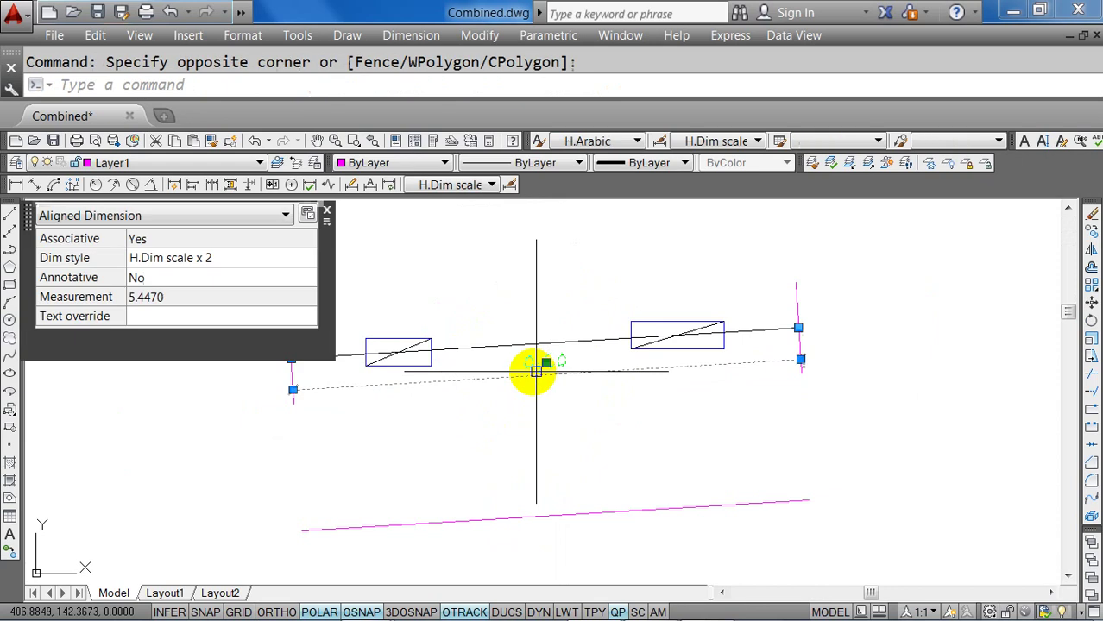
{"action": "key", "text": "Delete"}
Close the footing's two lower corners by filleting the lower long edge with both end lines.
{"action": "type", "text": "f"}
{"action": "key", "text": "Return"}
{"action": "left_click", "coordinate": [796, 326]}
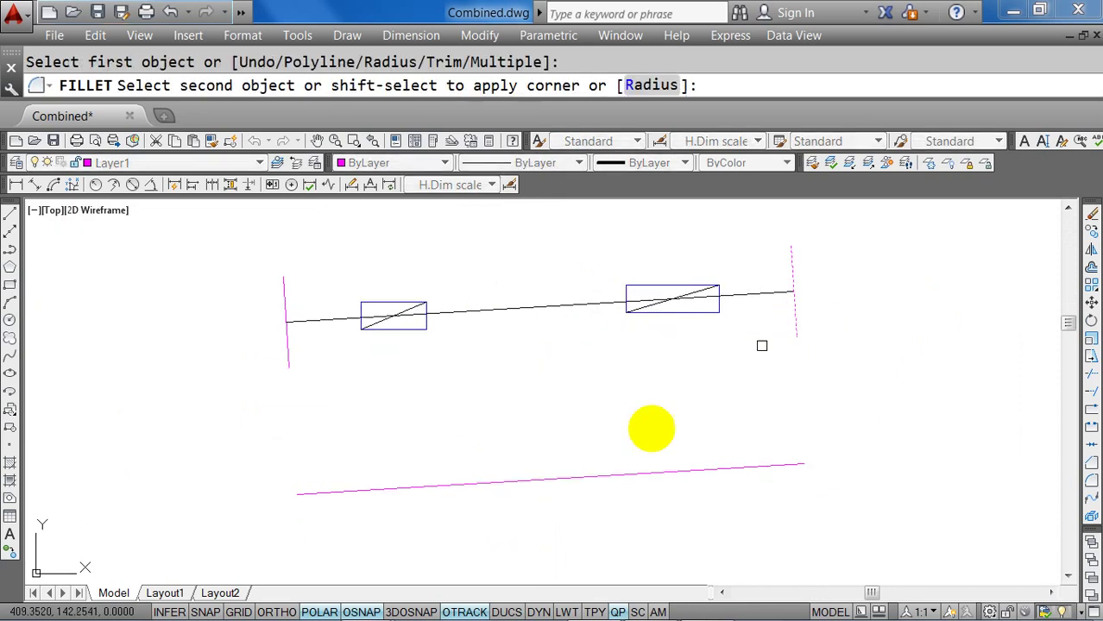
{"action": "left_click", "coordinate": [627, 470]}
{"action": "key", "text": "Return"}
{"action": "left_click", "coordinate": [475, 476]}
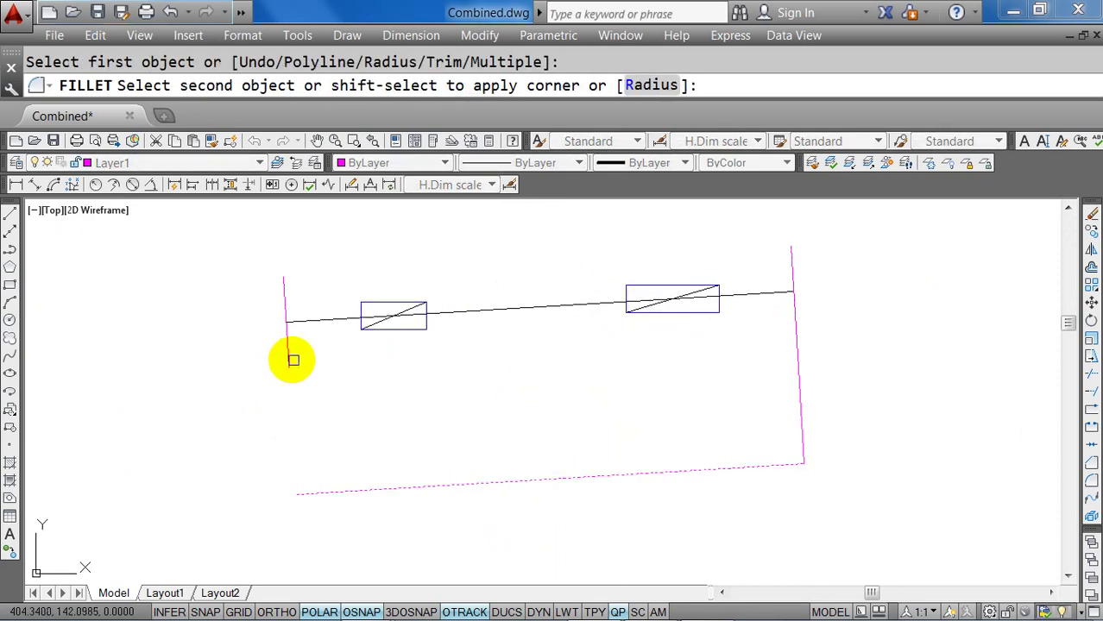
{"action": "left_click", "coordinate": [294, 361]}
Close the footing's two upper corners by filleting the upper long edge with both end lines.
{"action": "key", "text": "Return"}
{"action": "left_click", "coordinate": [291, 308]}
{"action": "middle_click_drag", "start_coordinate": [321, 271], "coordinate": [324, 354]}
{"action": "left_click", "coordinate": [359, 236]}
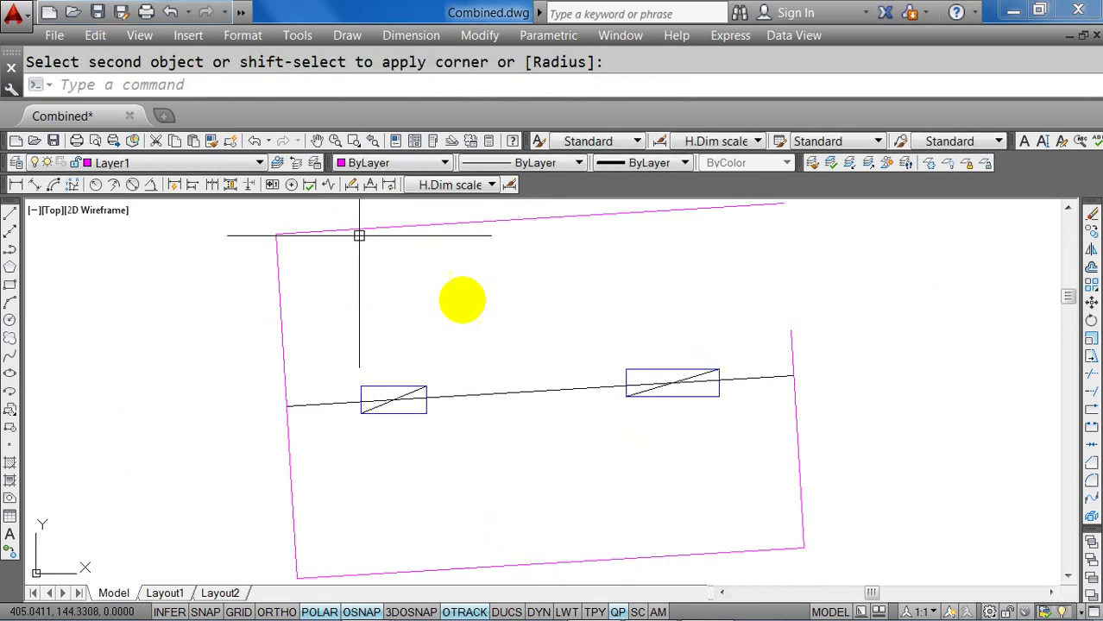
{"action": "middle_click_drag", "start_coordinate": [581, 233], "coordinate": [530, 256]}
{"action": "key", "text": "Return"}
{"action": "left_click", "coordinate": [564, 240]}
{"action": "left_click", "coordinate": [739, 362]}
{"action": "key", "text": "Escape"}
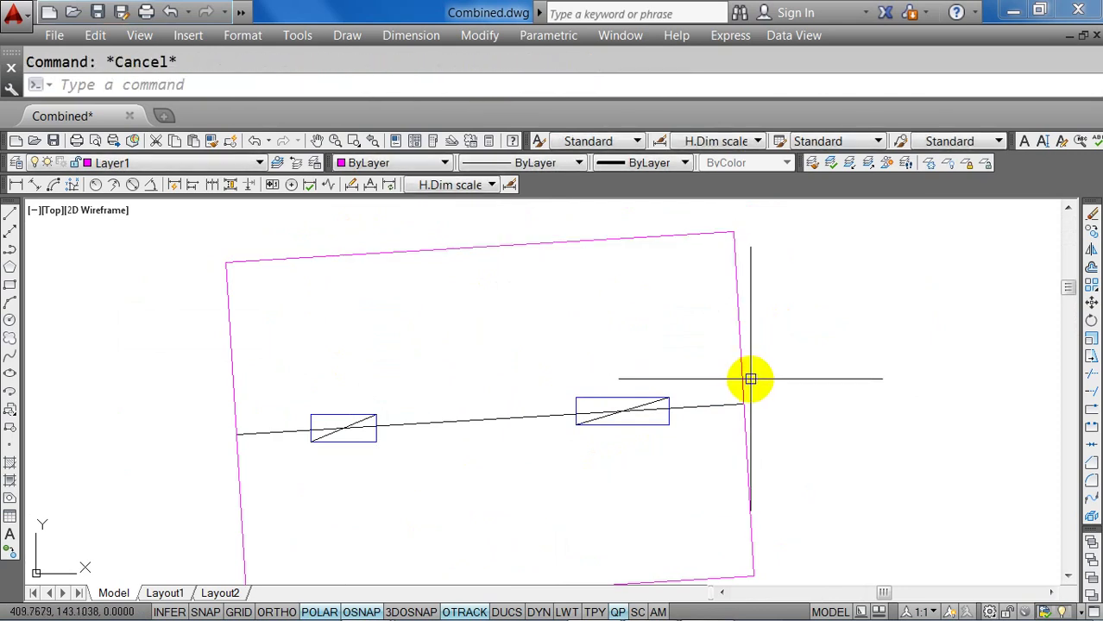
Join the four magenta footing edges into one closed polyline.
{"action": "left_click", "coordinate": [783, 221]}
{"action": "left_click", "coordinate": [738, 263]}
{"action": "middle_click_drag", "start_coordinate": [445, 504], "coordinate": [485, 422]}
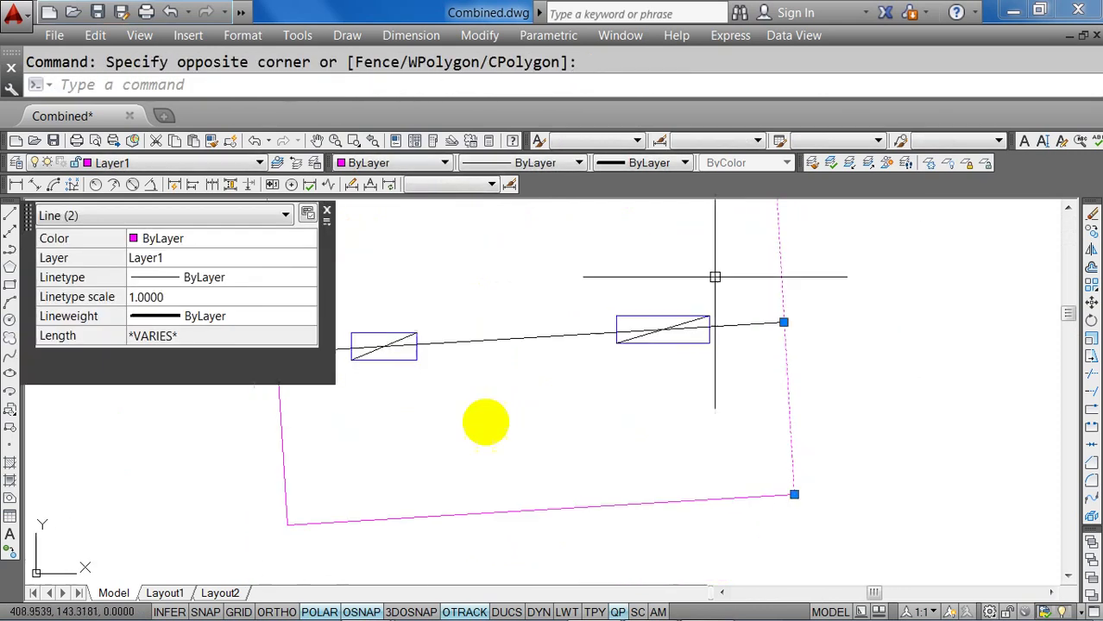
{"action": "left_click", "coordinate": [399, 481]}
{"action": "left_click", "coordinate": [273, 561]}
{"action": "scroll", "coordinate": [411, 493], "scroll_direction": "down", "scroll_amount": 2}
{"action": "type", "text": "j"}
{"action": "key", "text": "Return"}
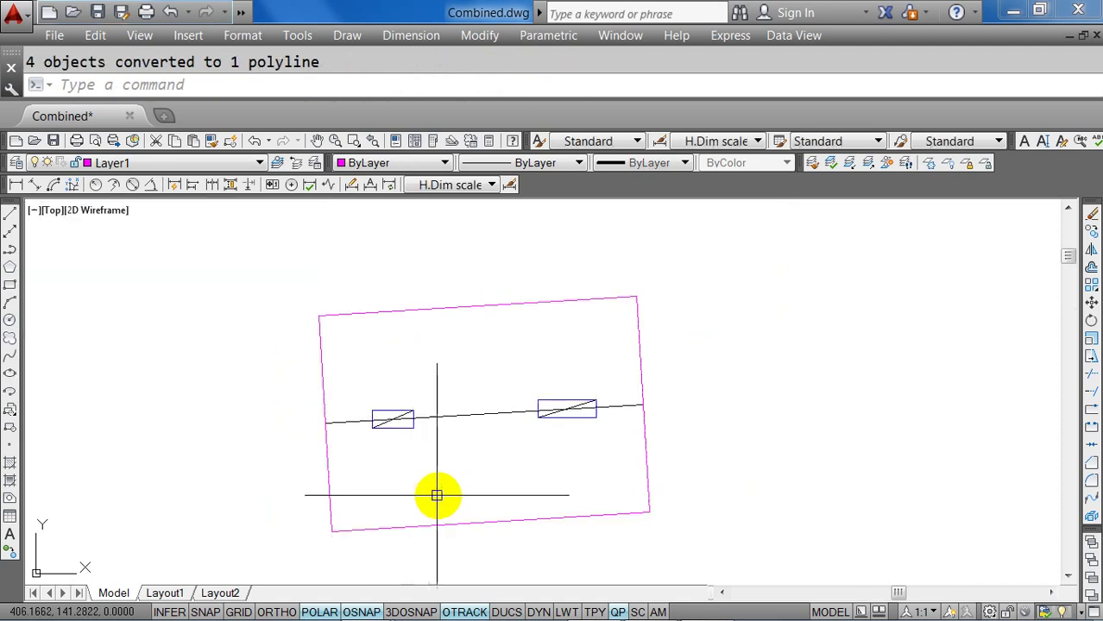
{"action": "left_click", "coordinate": [645, 328]}
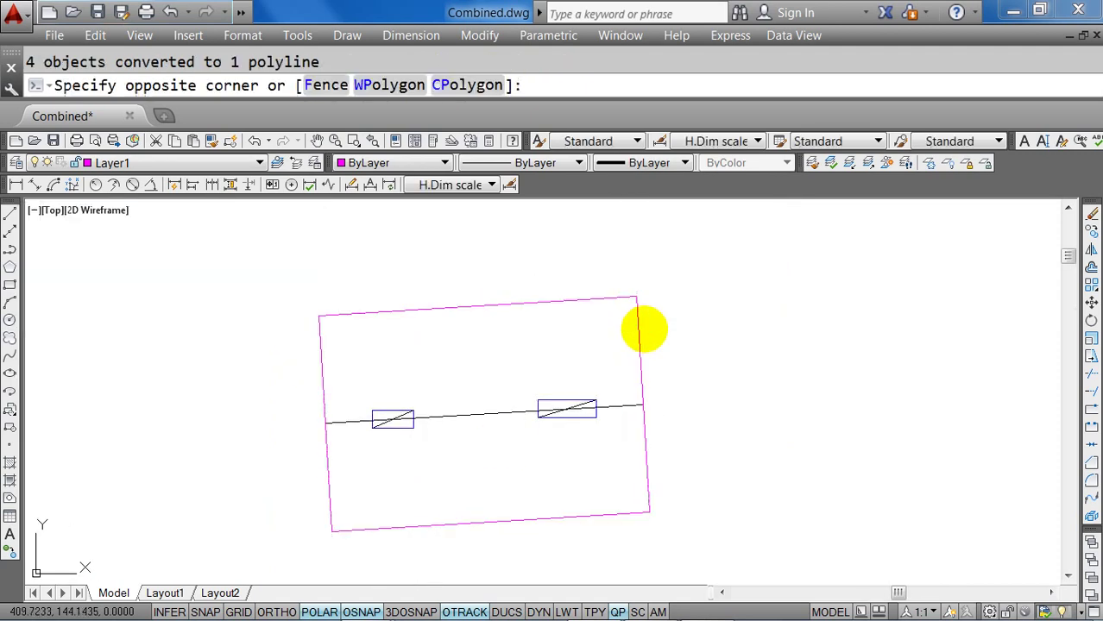
{"action": "left_click", "coordinate": [598, 328]}
{"action": "key", "text": "Escape"}
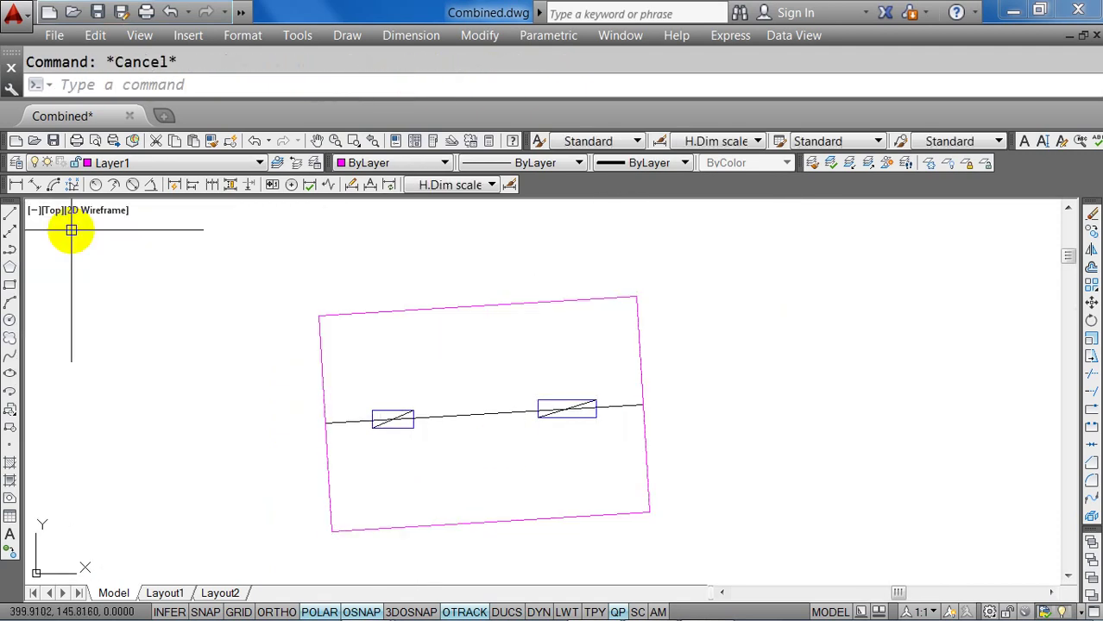
List the properties of the footing outline polyline and examine its area.
{"action": "type", "text": "li"}
{"action": "key", "text": "Return"}
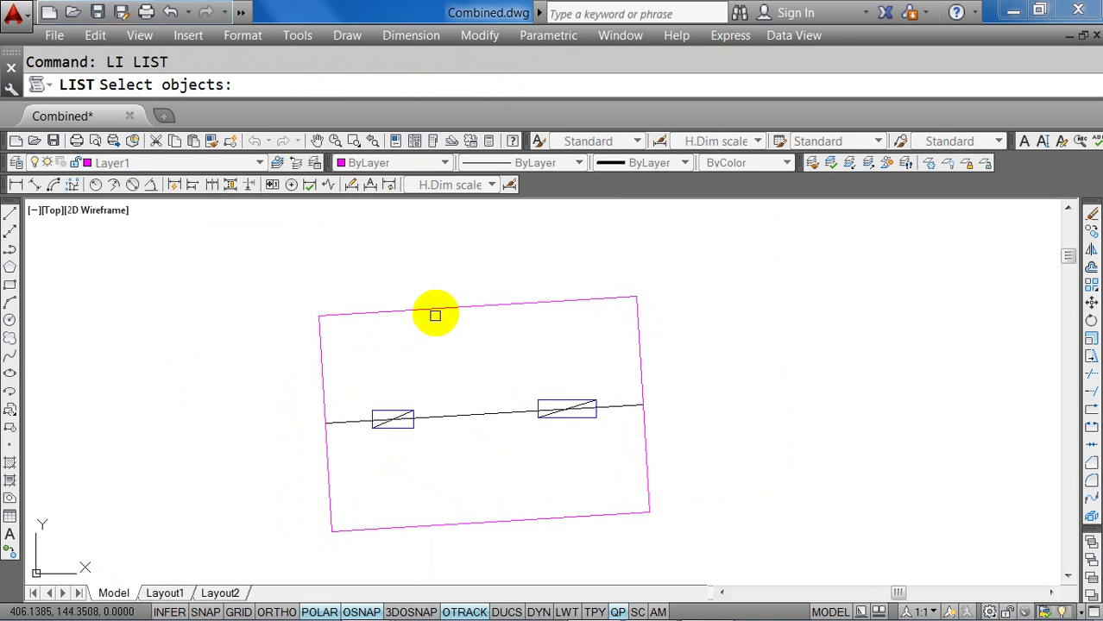
{"action": "left_click", "coordinate": [433, 311]}
{"action": "key", "text": "Return"}
{"action": "left_click_drag", "start_coordinate": [413, 257], "coordinate": [427, 257]}
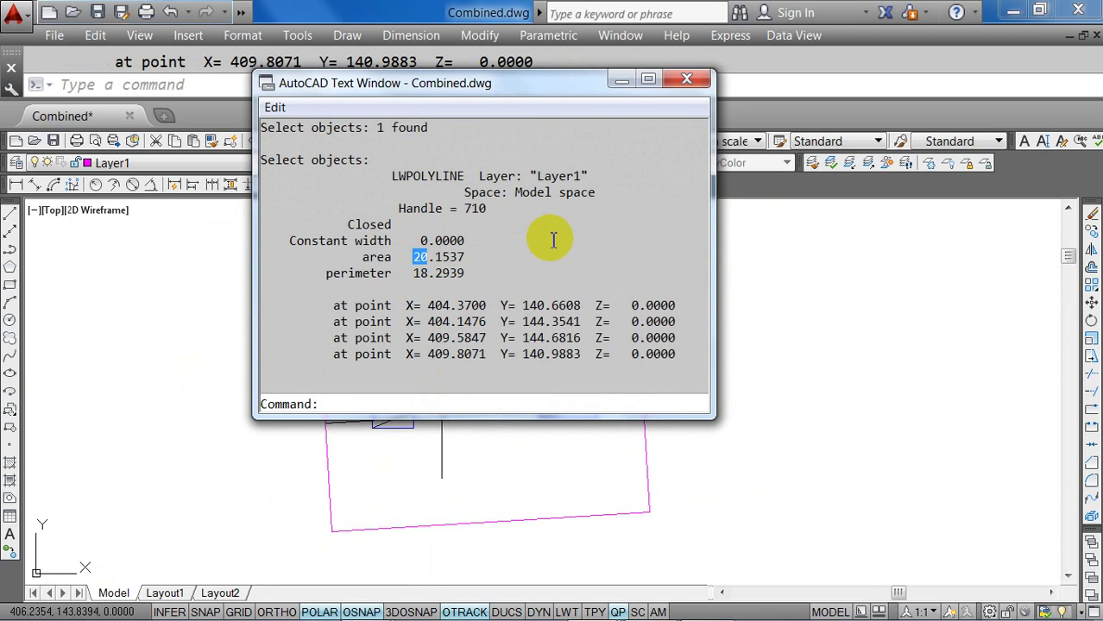
Close the property listing and explode the footing outline polyline into separate lines.
{"action": "key", "text": "Escape"}
{"action": "left_click", "coordinate": [687, 80]}
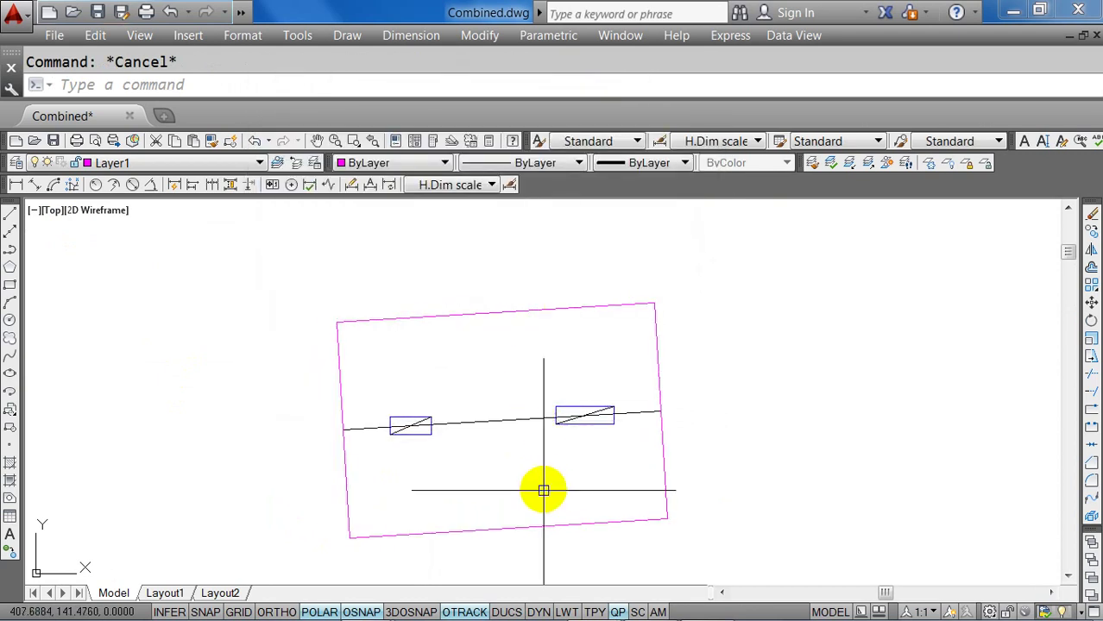
{"action": "left_click", "coordinate": [660, 340]}
{"action": "left_click", "coordinate": [763, 333]}
{"action": "key", "text": "Escape"}
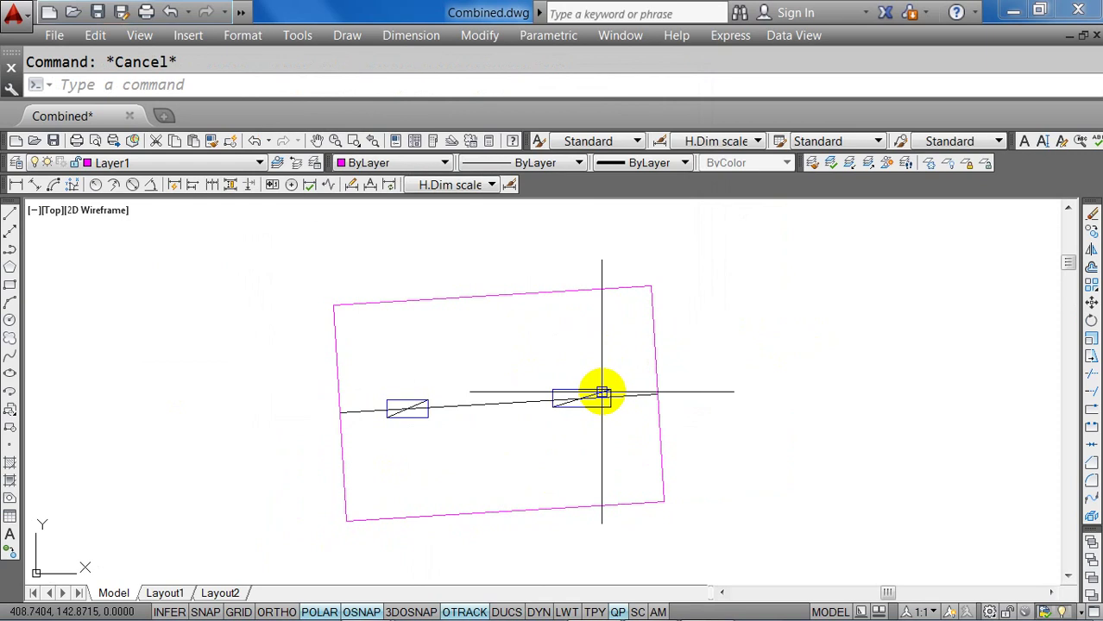
{"action": "left_click", "coordinate": [602, 394]}
{"action": "type", "text": "x"}
{"action": "key", "text": "Return"}
Offset both end edges of the footing outward by 0.15 and erase the original end edges.
{"action": "type", "text": "o"}
{"action": "key", "text": "Return"}
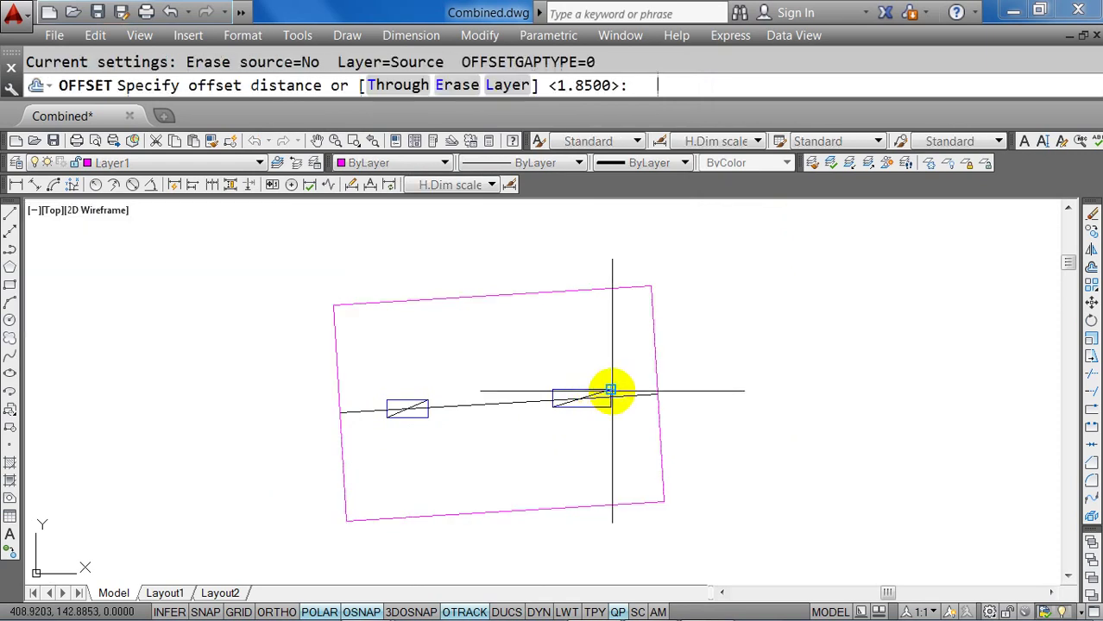
{"action": "type", "text": "0.15"}
{"action": "key", "text": "Return"}
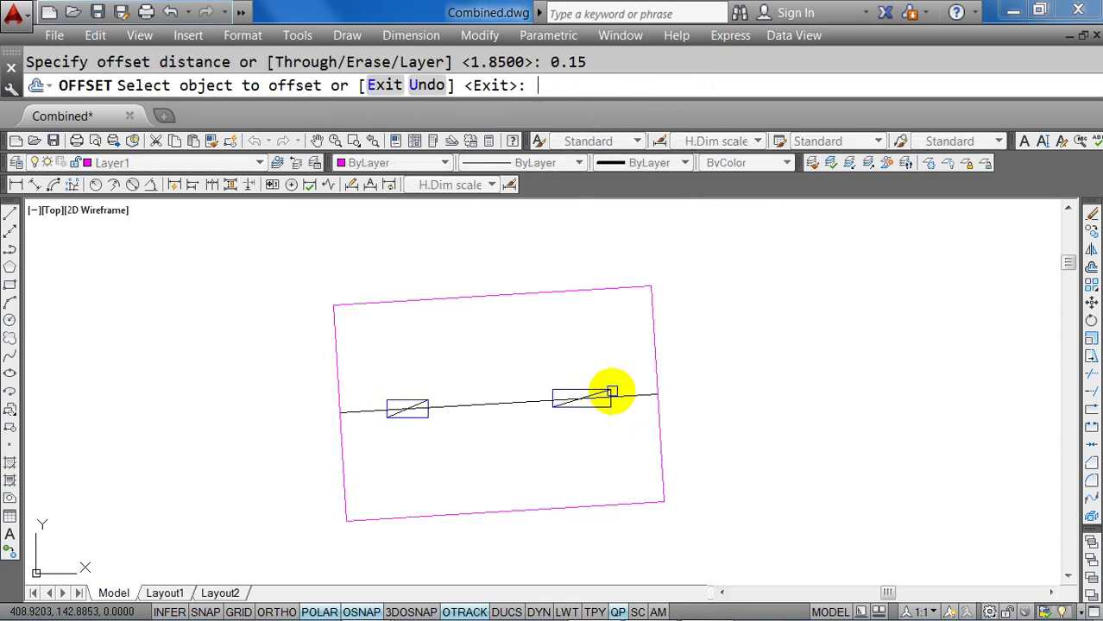
{"action": "left_click", "coordinate": [659, 345]}
{"action": "left_click", "coordinate": [808, 345]}
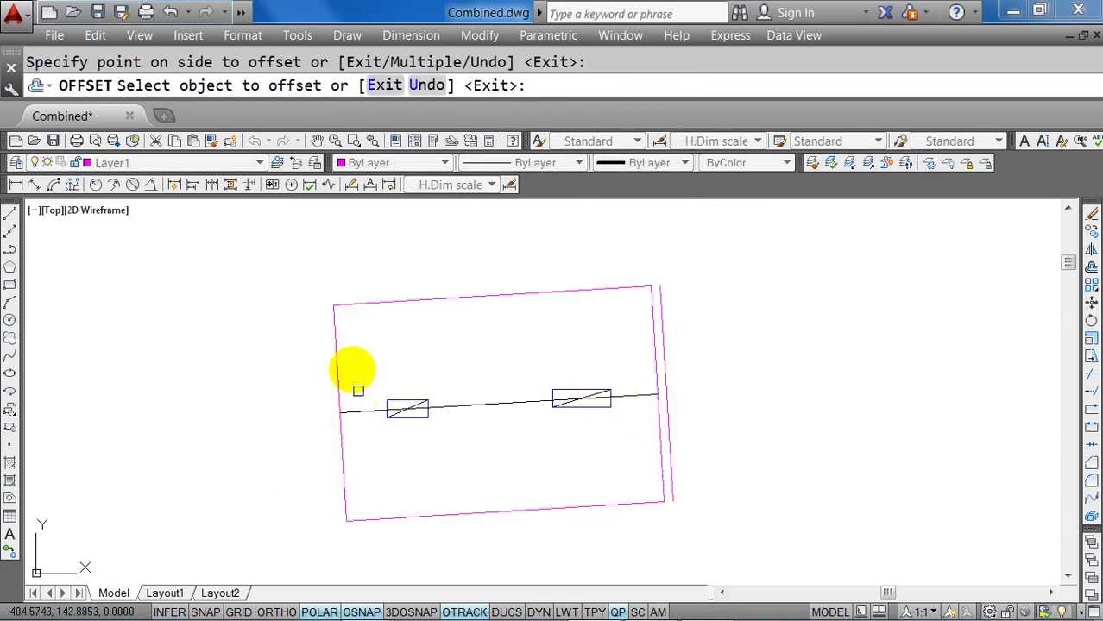
{"action": "key", "text": "Escape"}
{"action": "left_click", "coordinate": [336, 345]}
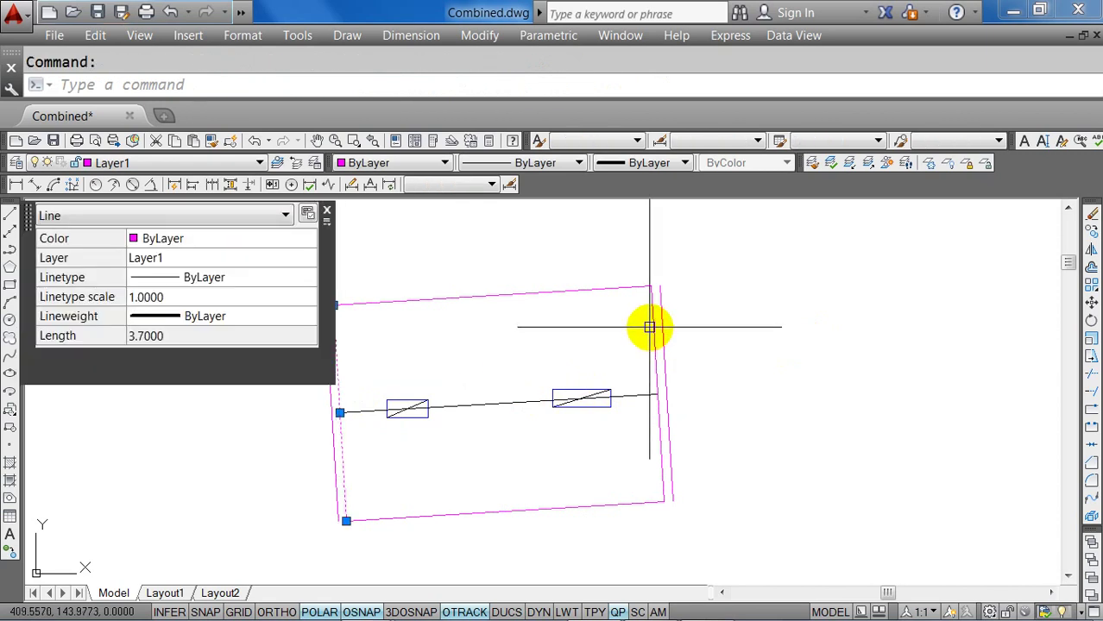
{"action": "key", "text": "Delete"}
Close the footing's two upper corners by filleting the upper long edge with the new end lines.
{"action": "type", "text": "f"}
{"action": "key", "text": "Return"}
{"action": "left_click", "coordinate": [664, 318]}
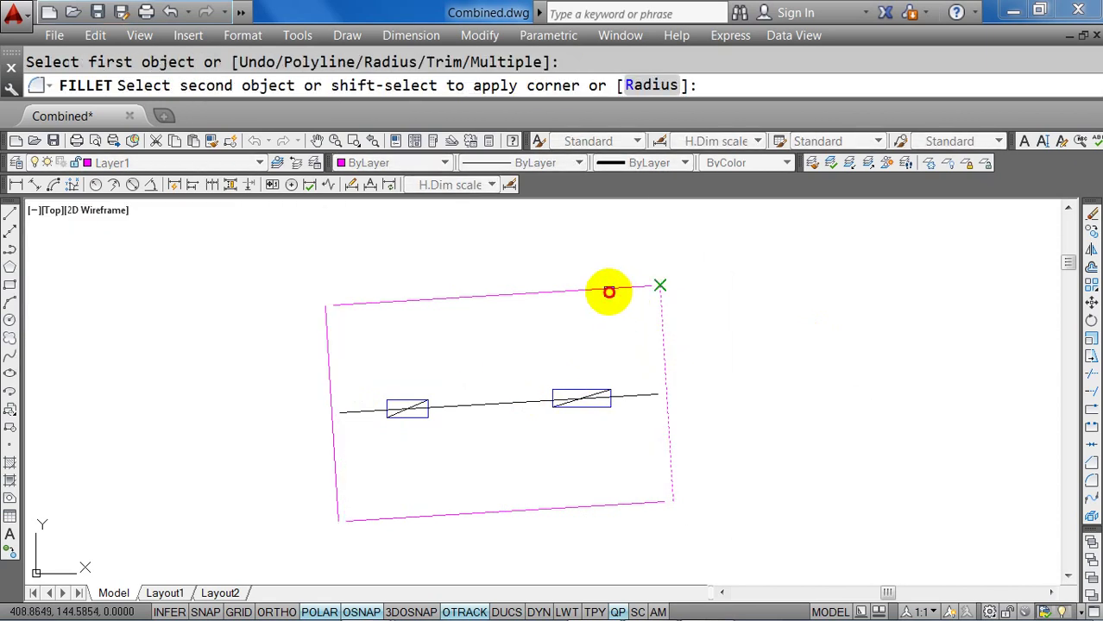
{"action": "left_click", "coordinate": [610, 291]}
{"action": "key", "text": "Return"}
{"action": "left_click", "coordinate": [440, 298]}
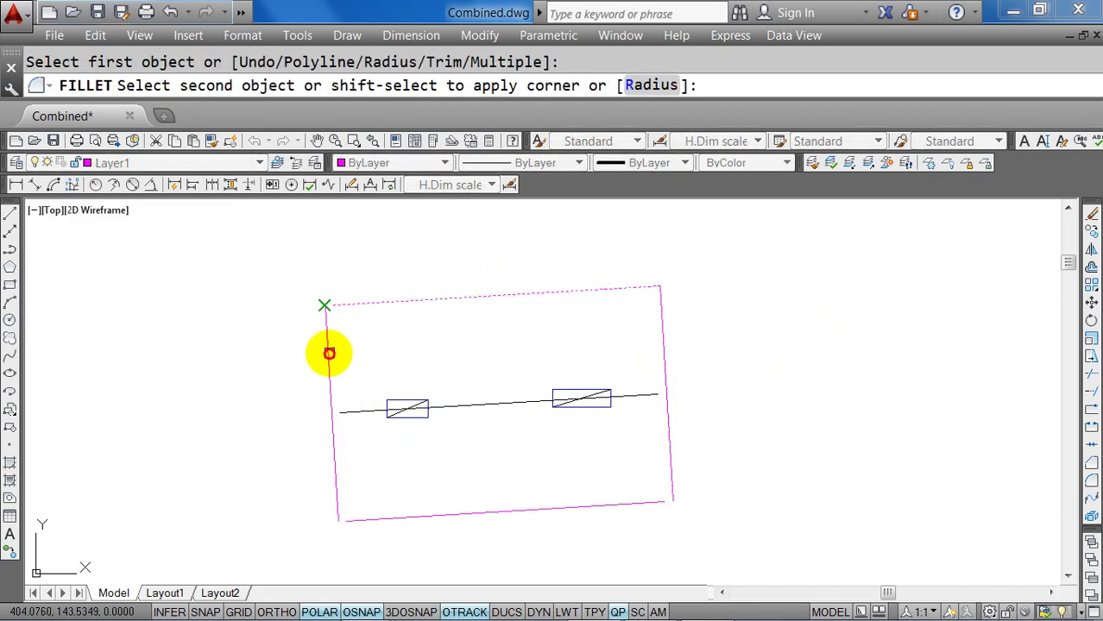
{"action": "left_click", "coordinate": [329, 354]}
Close the footing's two lower corners by filleting the lower long edge with the new end lines.
{"action": "key", "text": "Return"}
{"action": "left_click", "coordinate": [343, 497]}
{"action": "left_click", "coordinate": [369, 520]}
{"action": "key", "text": "Return"}
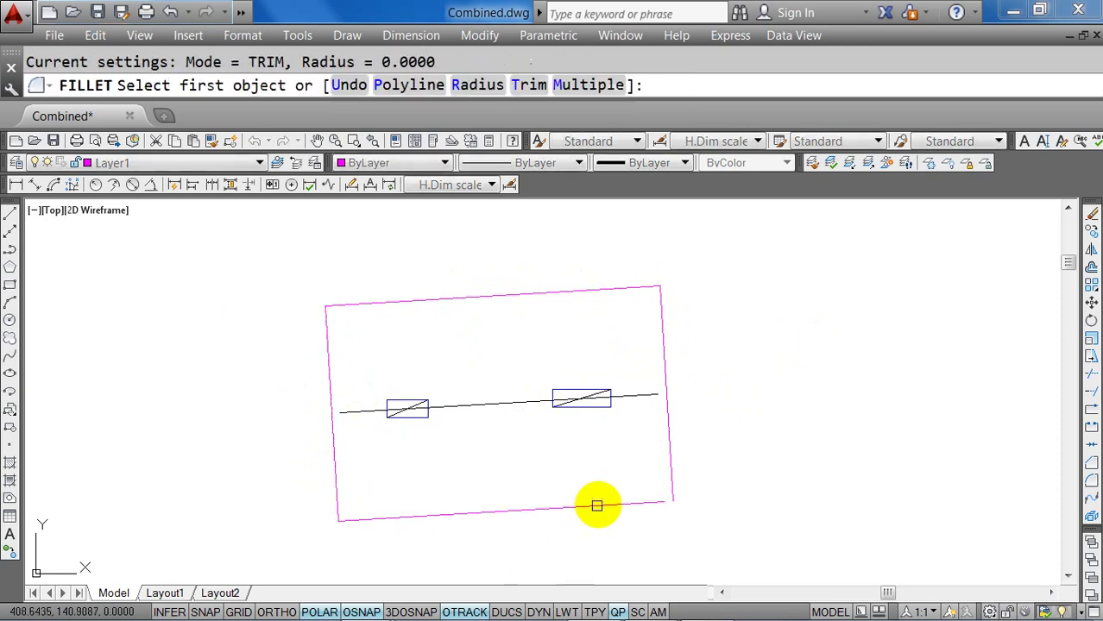
{"action": "left_click", "coordinate": [600, 505]}
{"action": "left_click", "coordinate": [670, 476]}
Join the four edges of the lengthened footing into one closed polyline.
{"action": "left_click", "coordinate": [688, 474]}
{"action": "left_click", "coordinate": [638, 524]}
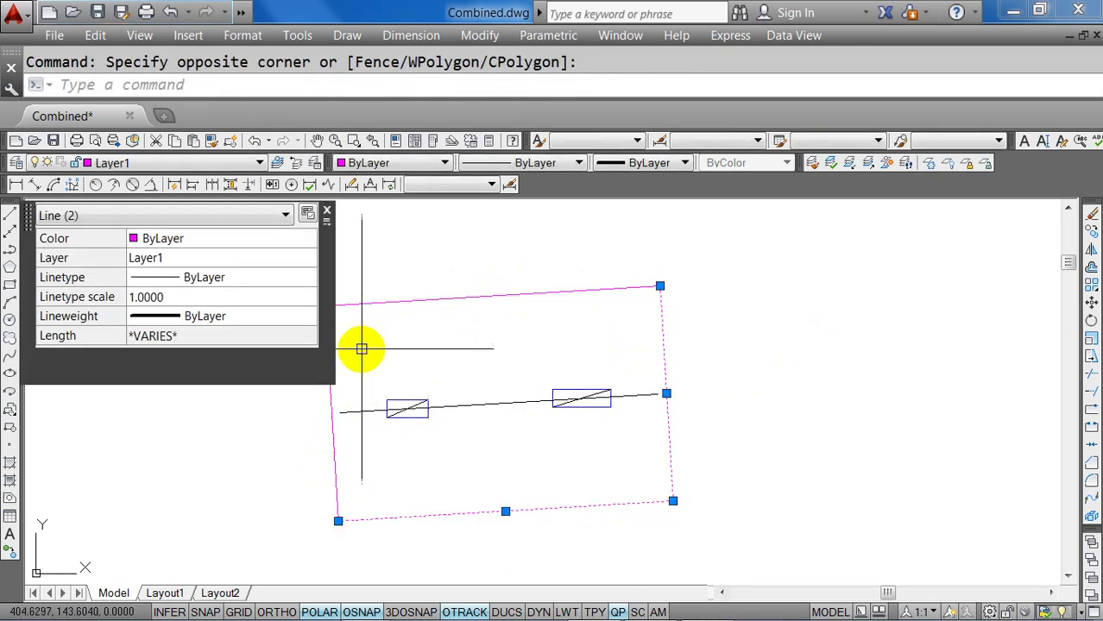
{"action": "middle_click_drag", "start_coordinate": [363, 345], "coordinate": [684, 381]}
{"action": "middle_click_drag", "start_coordinate": [623, 324], "coordinate": [525, 312]}
{"action": "type", "text": "j"}
{"action": "key", "text": "Return"}
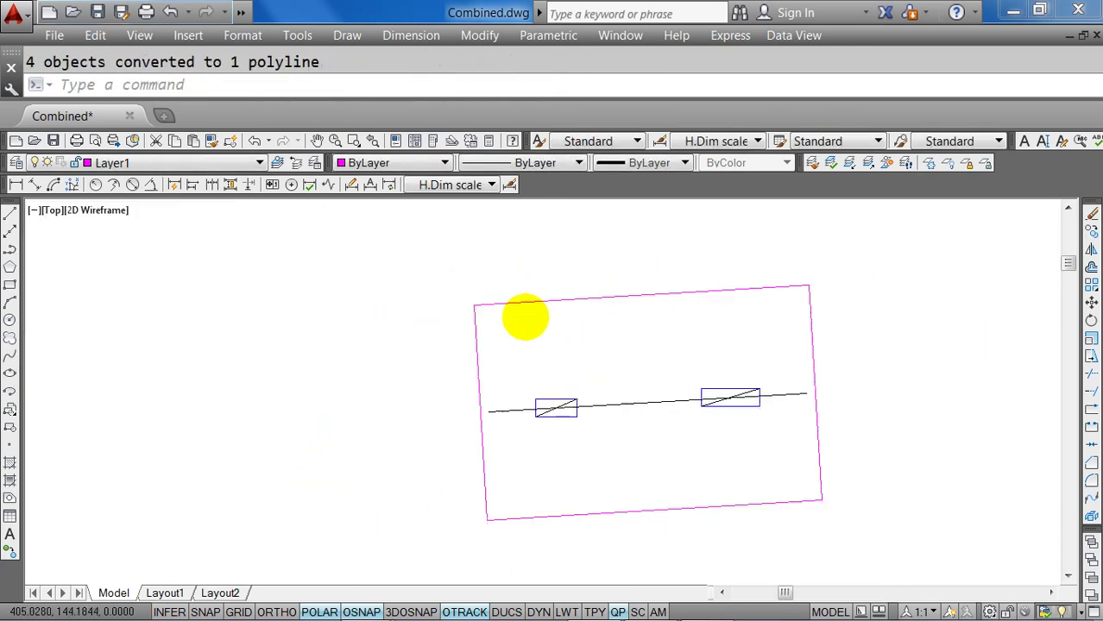
List the properties of the lengthened footing polyline, examine its area and close the listing.
{"action": "type", "text": "li"}
{"action": "key", "text": "Return"}
{"action": "left_click", "coordinate": [548, 300]}
{"action": "key", "text": "Return"}
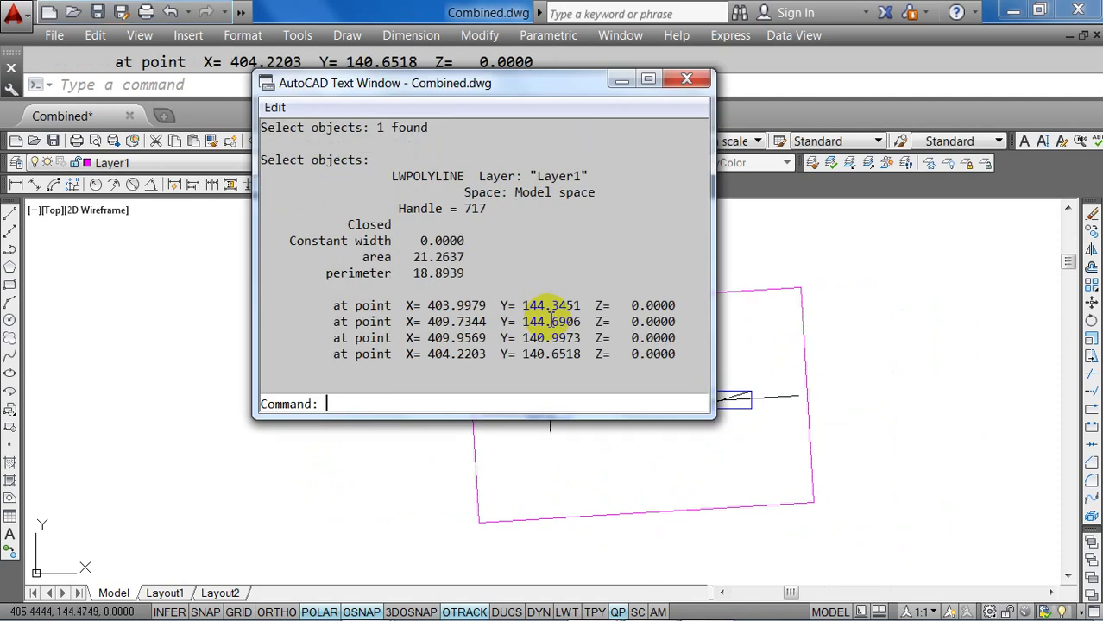
{"action": "left_click_drag", "start_coordinate": [467, 258], "coordinate": [407, 262]}
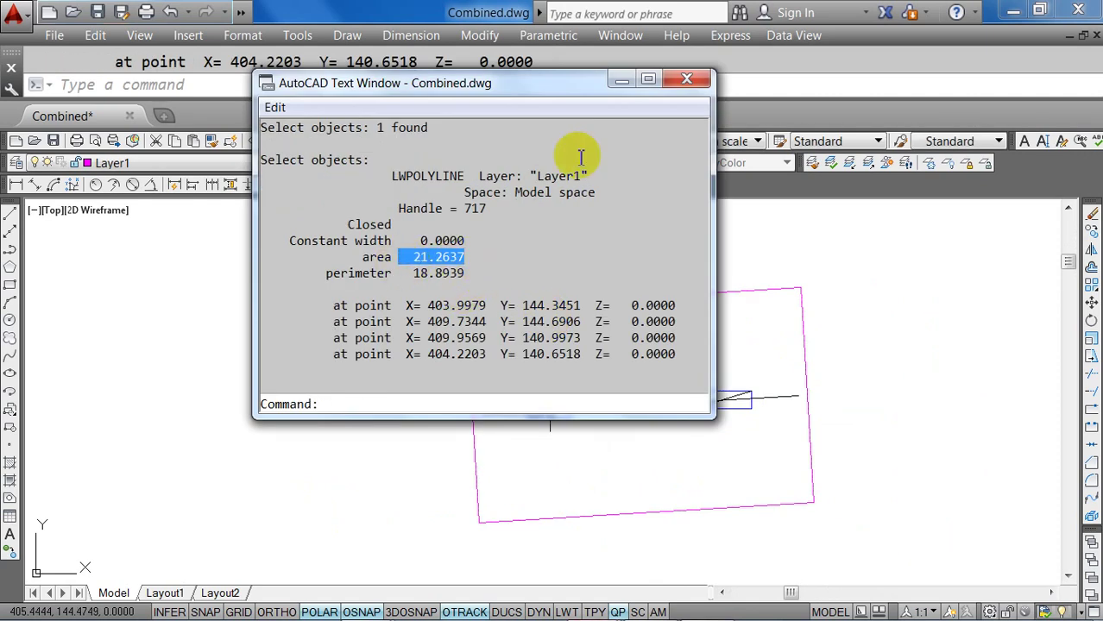
{"action": "left_click", "coordinate": [690, 80]}
Offset the footing outline inward by 0.30.
{"action": "type", "text": "o"}
{"action": "key", "text": "Return"}
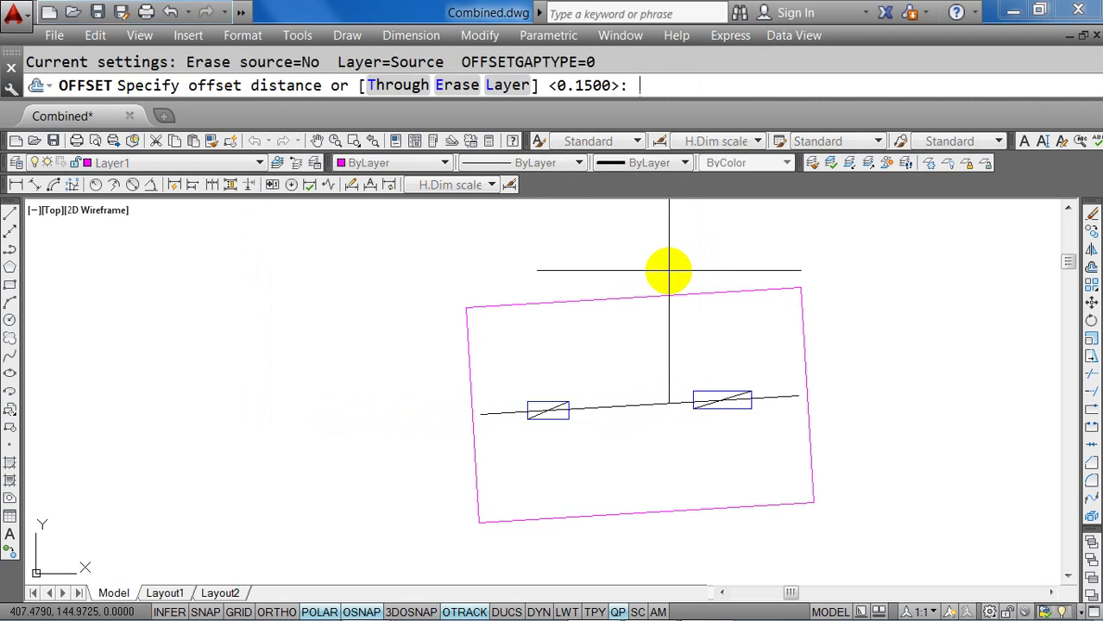
{"action": "type", "text": "0.30"}
{"action": "key", "text": "Return"}
{"action": "left_click", "coordinate": [637, 317]}
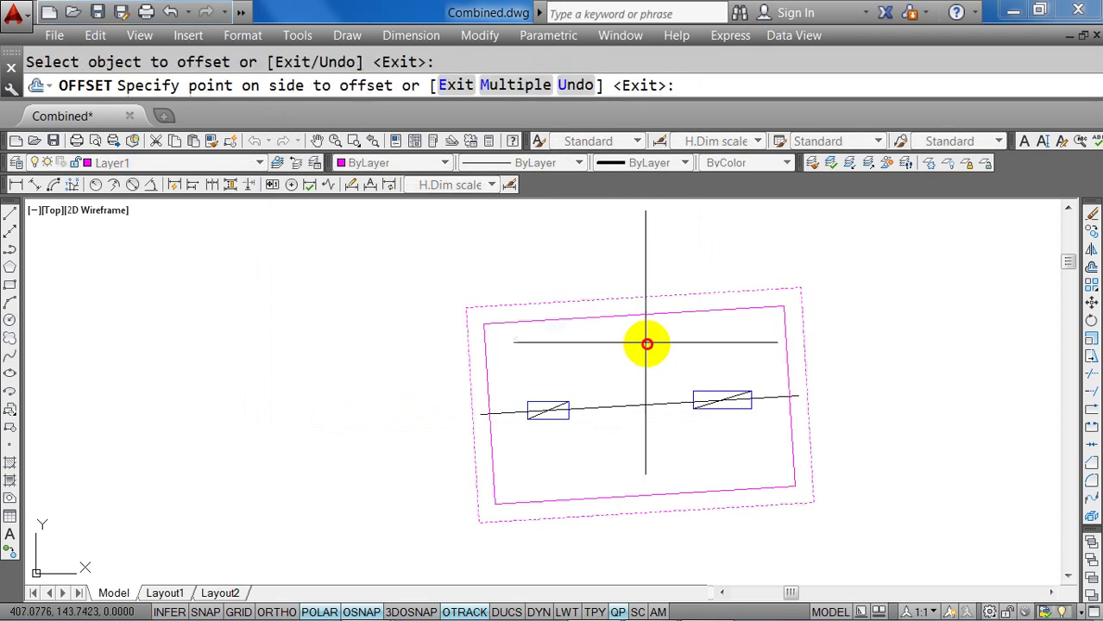
{"action": "left_click", "coordinate": [645, 342]}
{"action": "key", "text": "Escape"}
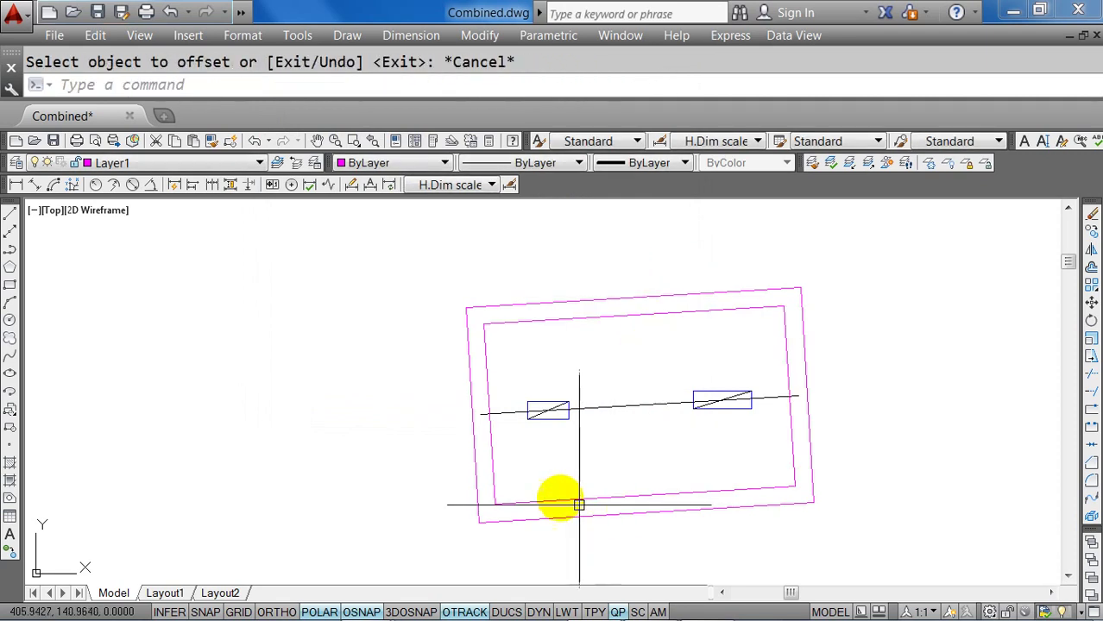
Erase the inner offset outline of the footing.
{"action": "left_click", "coordinate": [553, 326]}
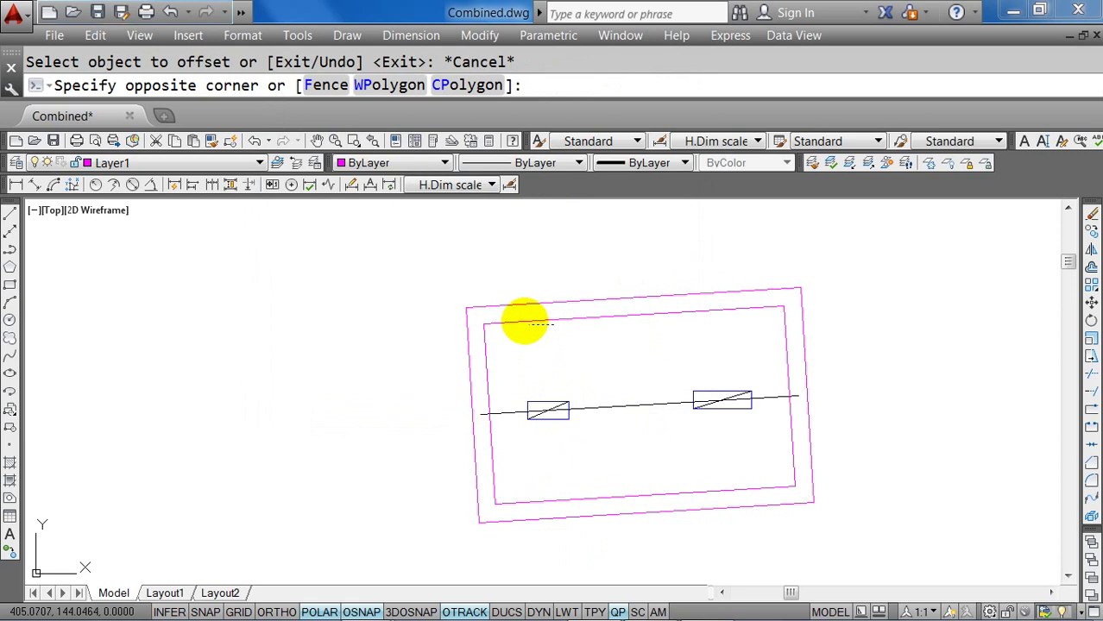
{"action": "left_click", "coordinate": [505, 402]}
{"action": "type", "text": "e"}
{"action": "key", "text": "Return"}
{"action": "middle_click_drag", "start_coordinate": [648, 434], "coordinate": [594, 411]}
{"action": "key", "text": "Escape"}
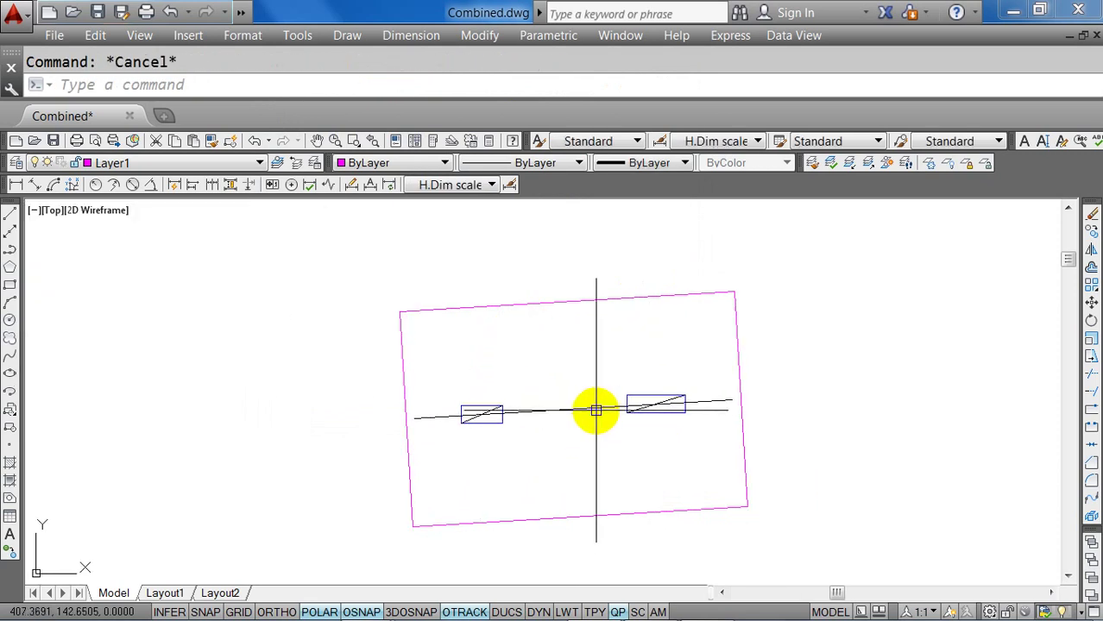
Extend the centre line through the columns at both ends to meet the footing outline.
{"action": "type", "text": "ex"}
{"action": "key", "text": "Return"}
{"action": "key", "text": "Return"}
{"action": "left_click", "coordinate": [723, 400]}
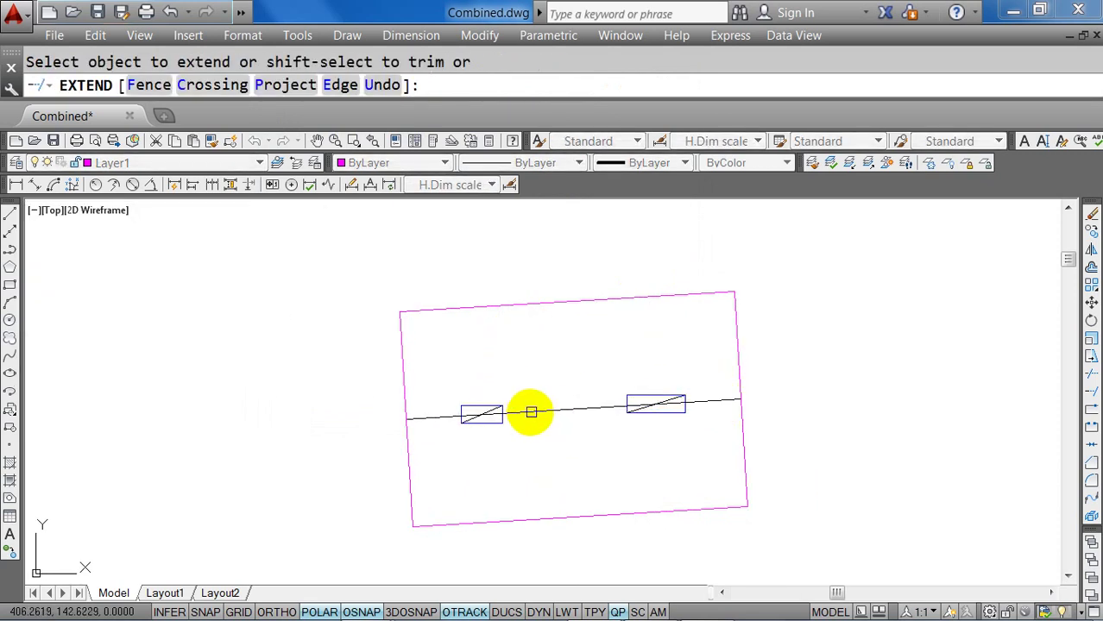
{"action": "key", "text": "Escape"}
Draw a short vertical construction line upward from the centre of the right column.
{"action": "scroll", "coordinate": [655, 402], "scroll_direction": "up", "scroll_amount": 5}
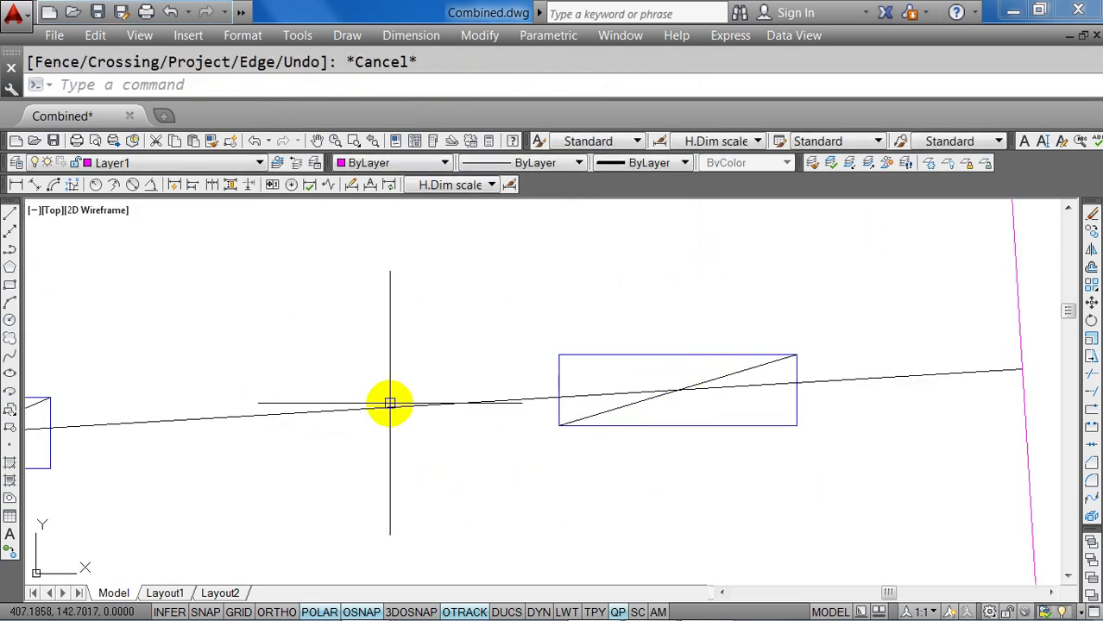
{"action": "middle_click_drag", "start_coordinate": [484, 394], "coordinate": [463, 388]}
{"action": "type", "text": "l"}
{"action": "key", "text": "Return"}
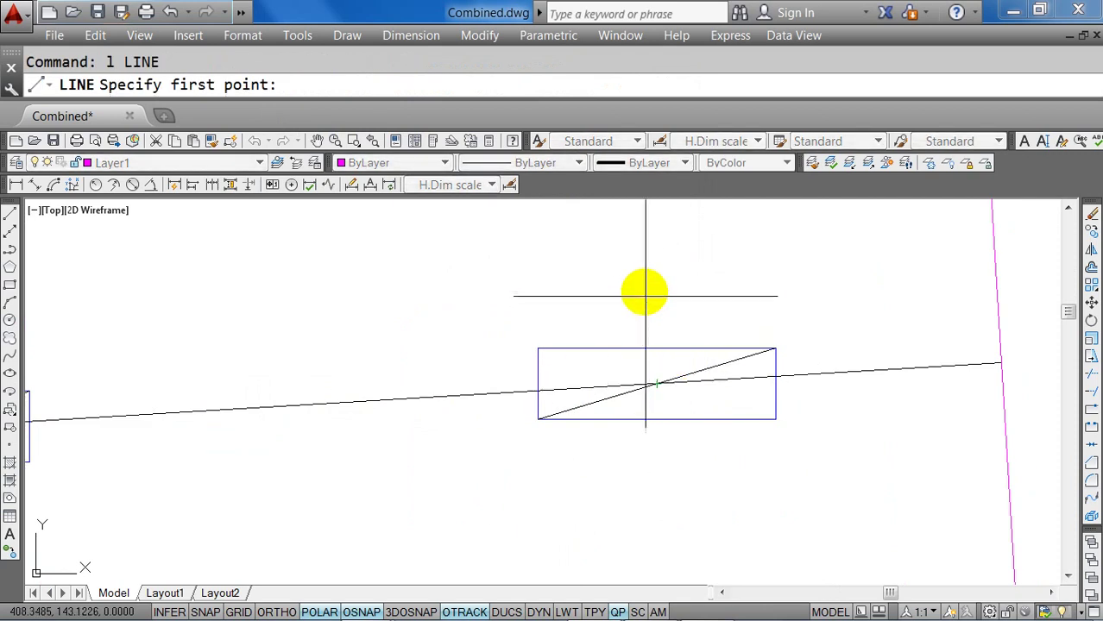
{"action": "left_click", "coordinate": [656, 383]}
{"action": "key", "text": "Escape"}
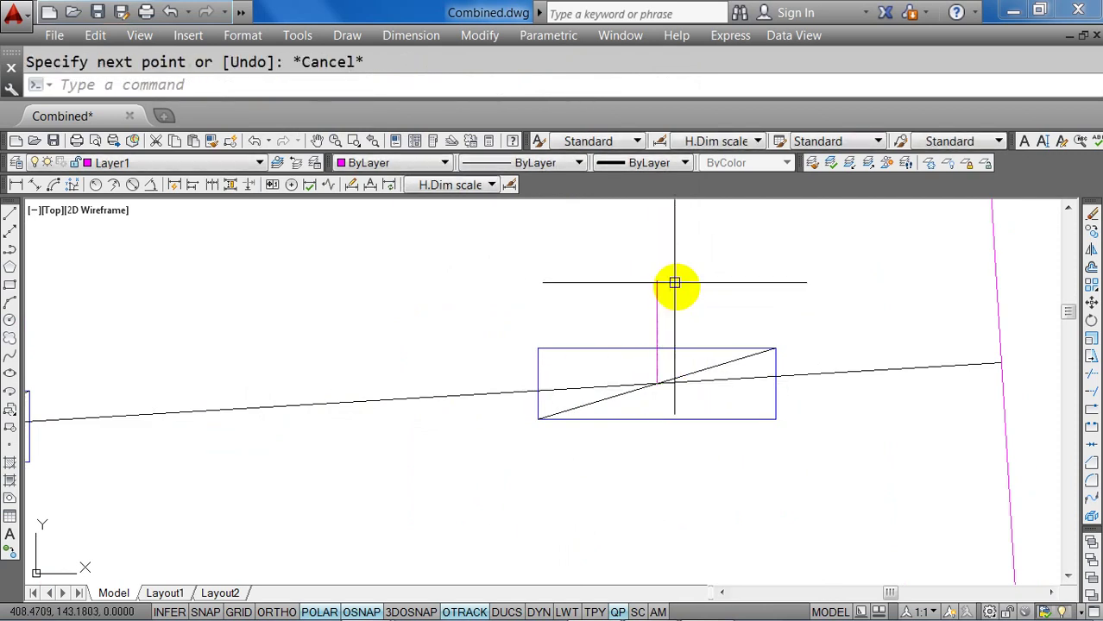
Copy the vertical construction line from the right column's centre along the centre line toward the left column.
{"action": "left_click", "coordinate": [674, 282]}
{"action": "left_click", "coordinate": [655, 402]}
{"action": "type", "text": "co"}
{"action": "key", "text": "Return"}
{"action": "left_click", "coordinate": [656, 383]}
{"action": "middle_click_drag", "start_coordinate": [104, 432], "coordinate": [505, 423]}
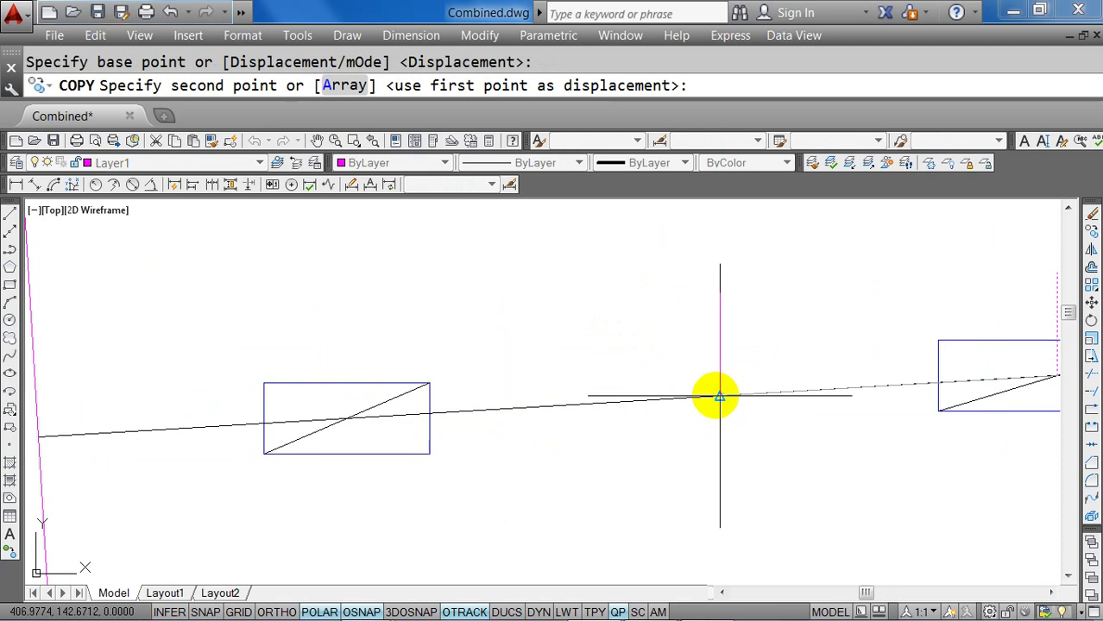
{"action": "left_click", "coordinate": [720, 397]}
{"action": "key", "text": "Escape"}
Place a point marker where the copied vertical line meets the centre line.
{"action": "scroll", "coordinate": [736, 406], "scroll_direction": "up", "scroll_amount": 2}
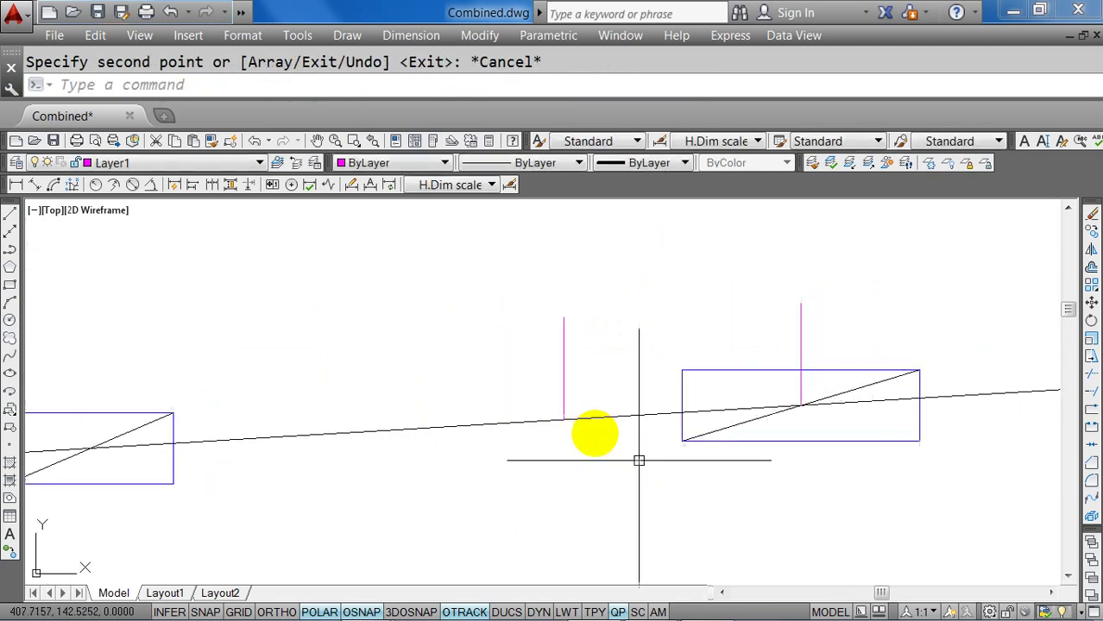
{"action": "middle_click_drag", "start_coordinate": [596, 436], "coordinate": [537, 394]}
{"action": "type", "text": "po"}
{"action": "key", "text": "Return"}
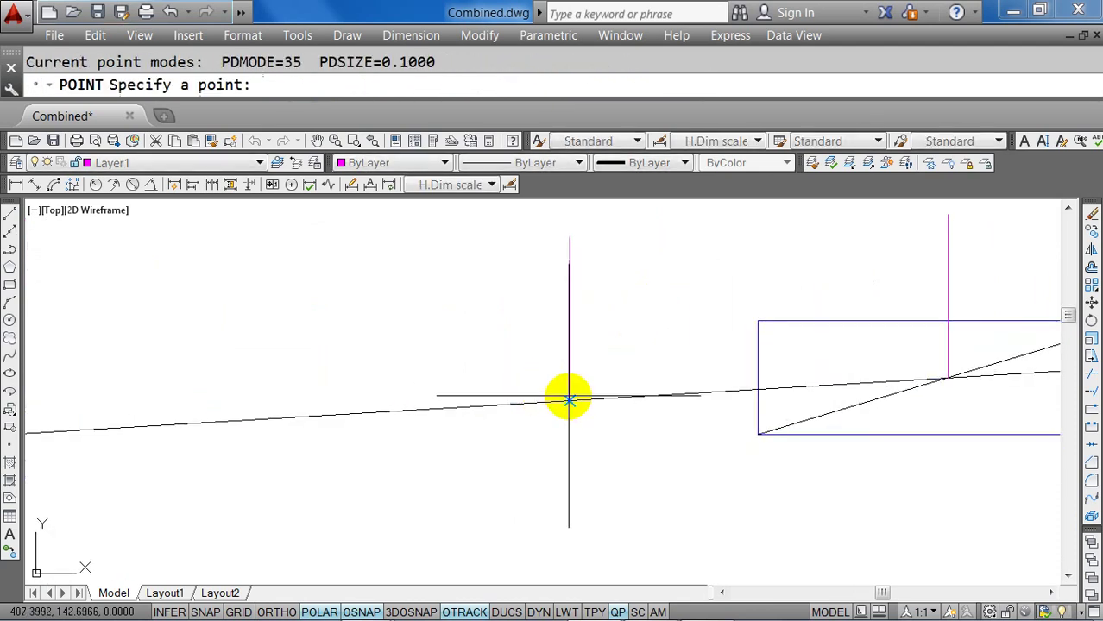
{"action": "left_click", "coordinate": [569, 399]}
{"action": "key", "text": "Escape"}
Erase the two vertical construction lines, keeping the point marker on the centre line.
{"action": "scroll", "coordinate": [561, 384], "scroll_direction": "down", "scroll_amount": 3}
{"action": "type", "text": "tr"}
{"action": "key", "text": "Return"}
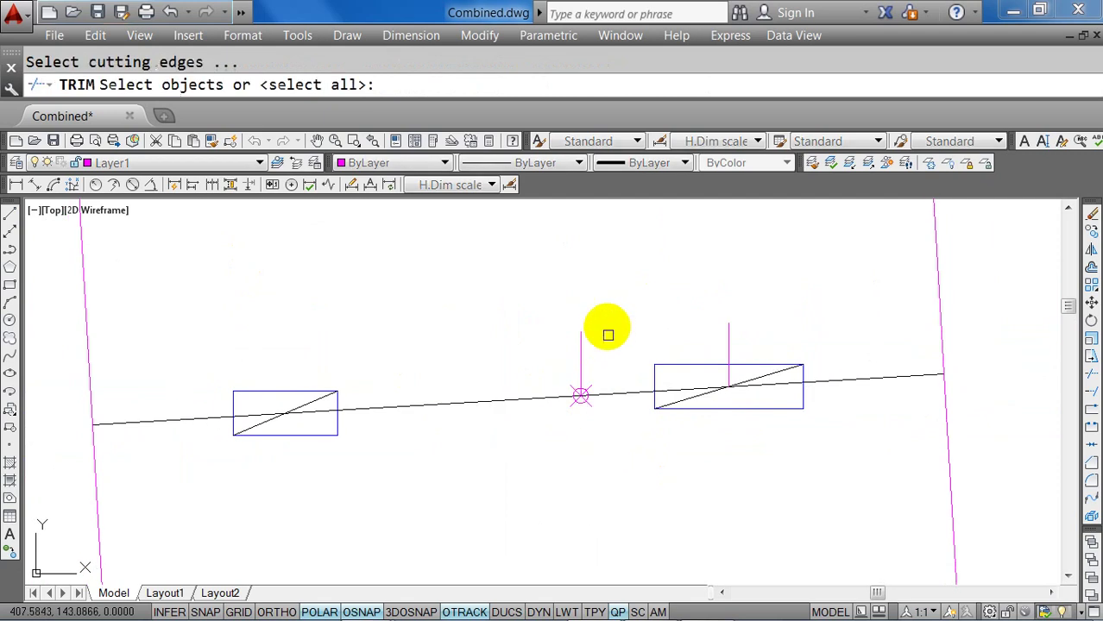
{"action": "key", "text": "Escape"}
{"action": "left_click", "coordinate": [581, 367]}
{"action": "left_click", "coordinate": [729, 330]}
{"action": "type", "text": "e"}
{"action": "key", "text": "Return"}
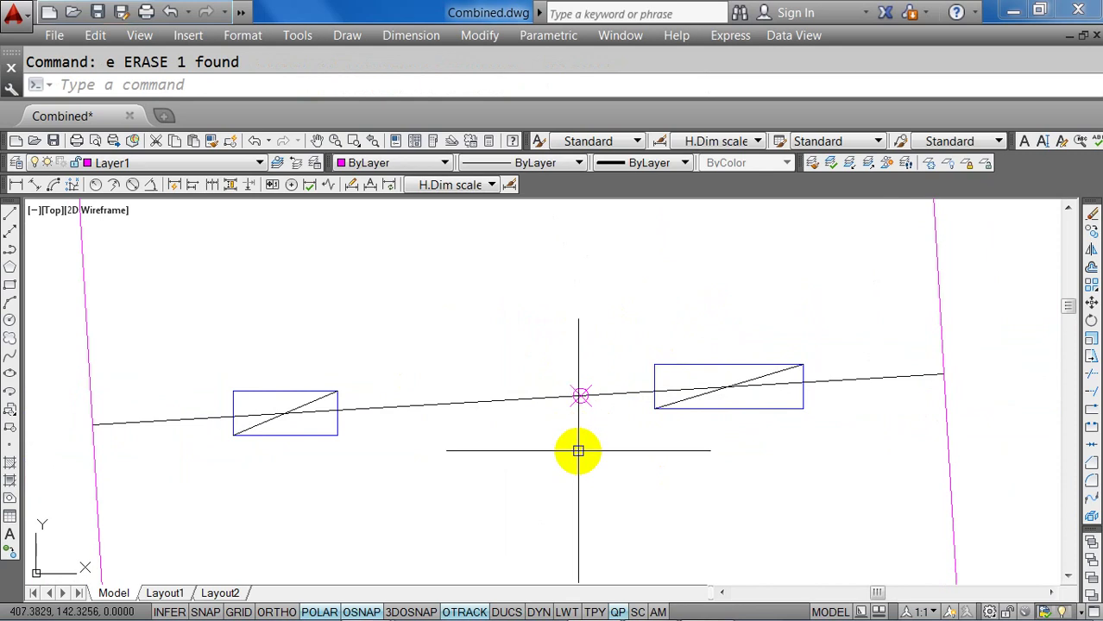
Draw a diagonal line from the footing's lower-left corner to its upper-right corner.
{"action": "scroll", "coordinate": [579, 451], "scroll_direction": "down", "scroll_amount": 4}
{"action": "middle_click_drag", "start_coordinate": [563, 456], "coordinate": [616, 393]}
{"action": "scroll", "coordinate": [615, 393], "scroll_direction": "up", "scroll_amount": 2}
{"action": "type", "text": "l"}
{"action": "key", "text": "Return"}
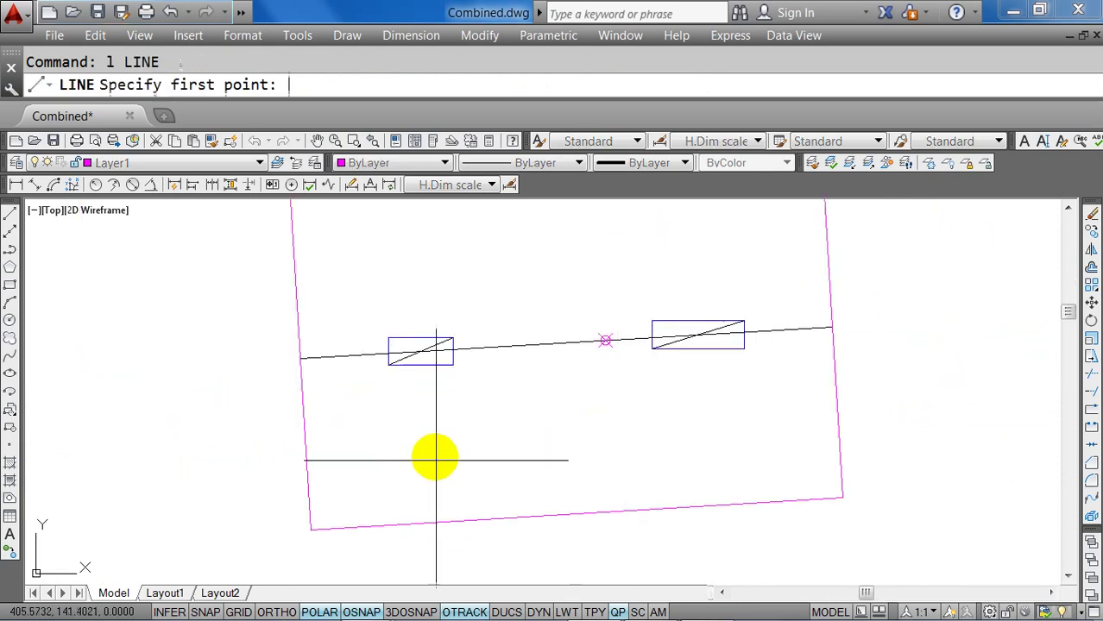
{"action": "left_click", "coordinate": [311, 528]}
{"action": "middle_click_drag", "start_coordinate": [458, 447], "coordinate": [441, 476]}
{"action": "middle_click_drag", "start_coordinate": [561, 346], "coordinate": [546, 367]}
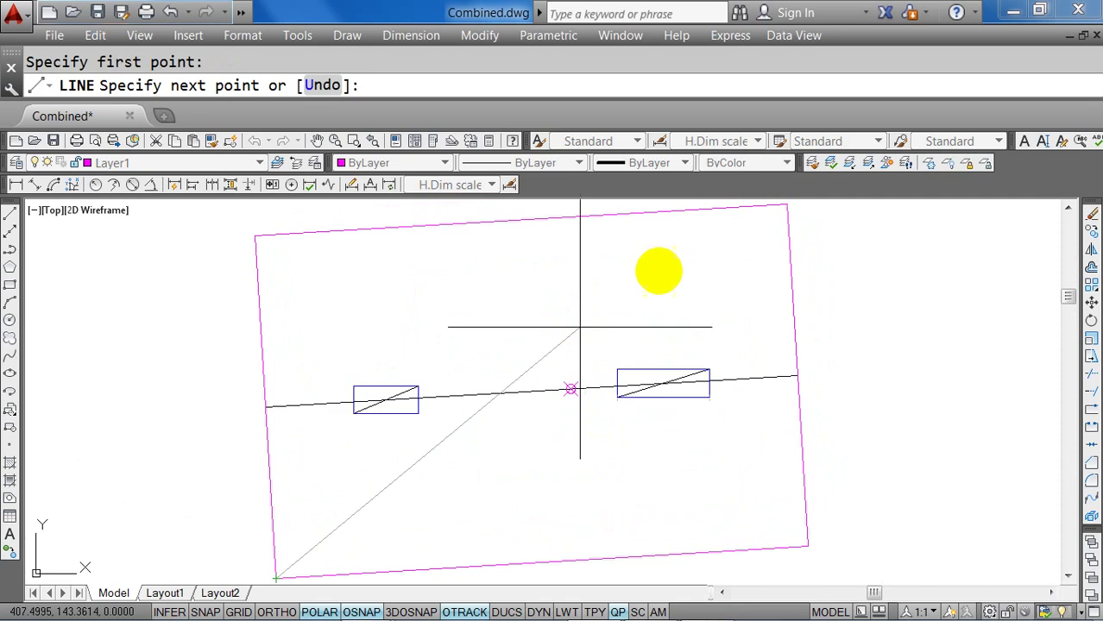
{"action": "left_click", "coordinate": [786, 206]}
{"action": "key", "text": "Return"}
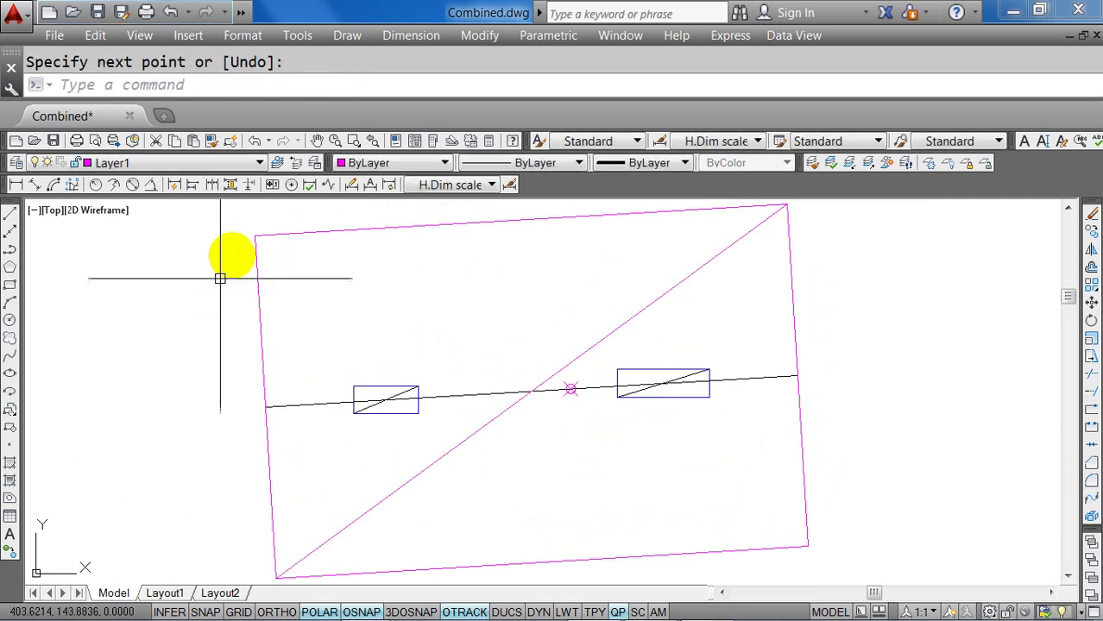
Draw the second diagonal from the footing's upper-left corner to its lower-right corner.
{"action": "key", "text": "Return"}
{"action": "left_click", "coordinate": [256, 235]}
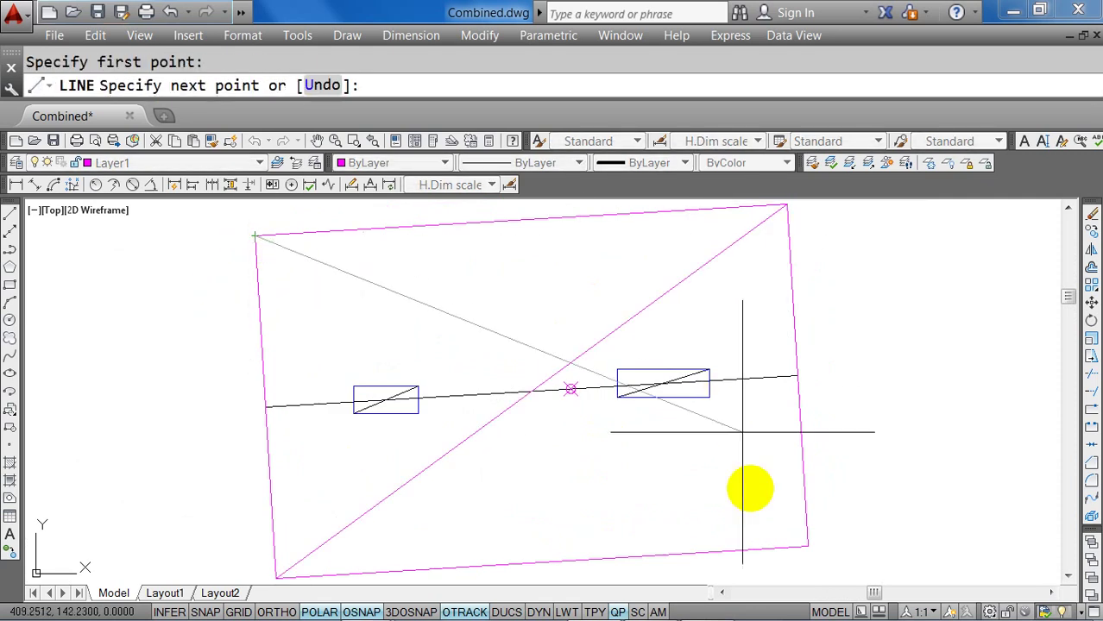
{"action": "left_click", "coordinate": [811, 547]}
{"action": "key", "text": "Escape"}
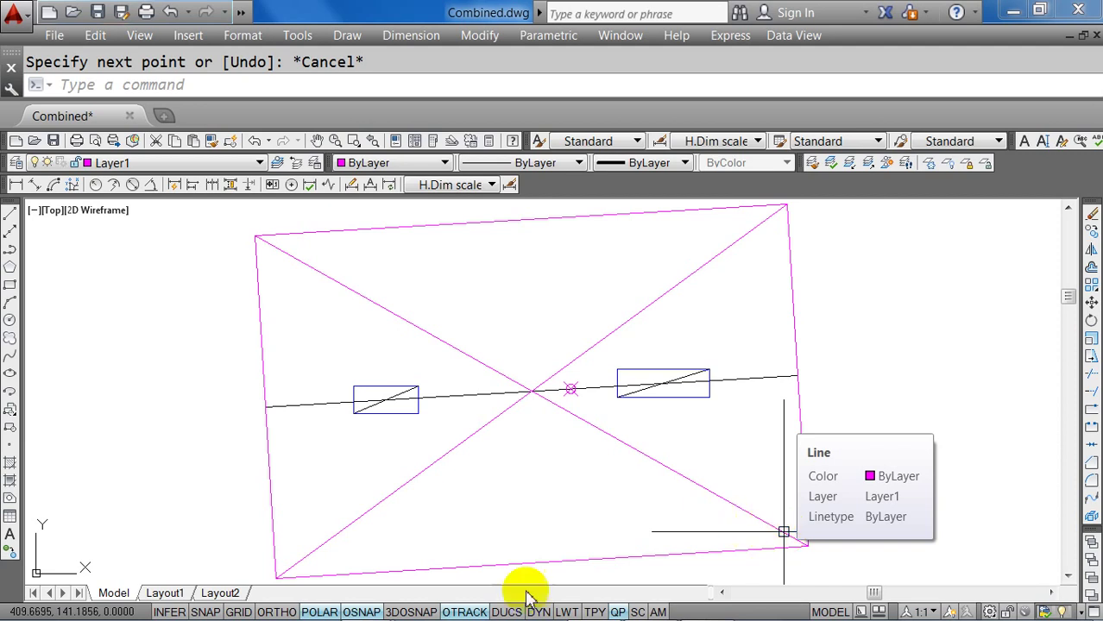
Add an aligned dimension for the full centre line between the footing's end edges, placed below the line.
{"action": "left_click", "coordinate": [38, 188]}
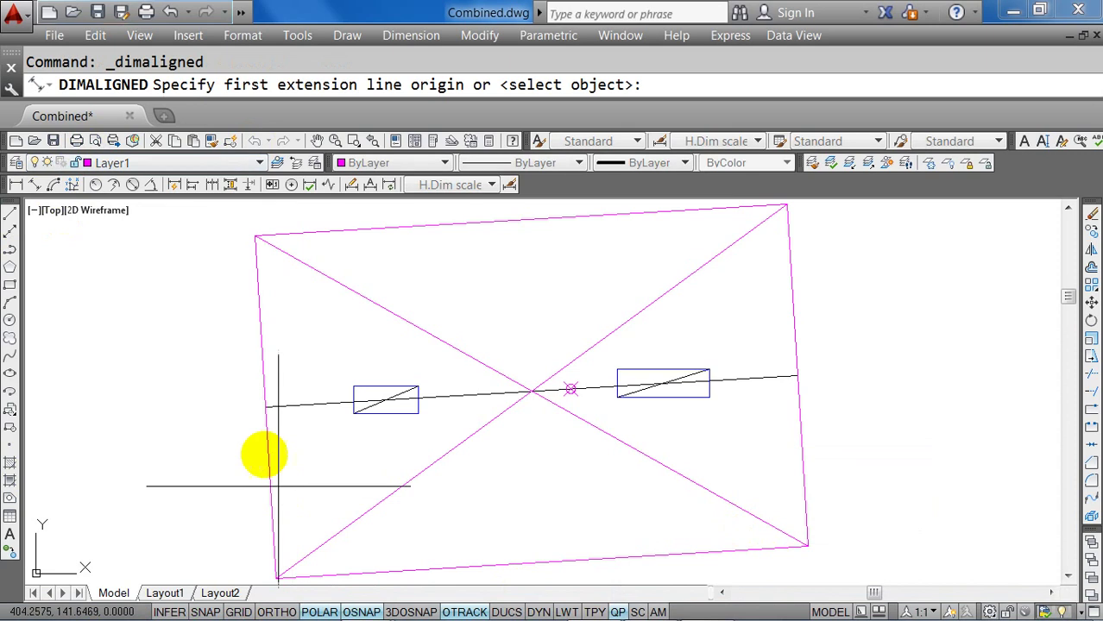
{"action": "left_click", "coordinate": [267, 405]}
{"action": "left_click", "coordinate": [795, 377]}
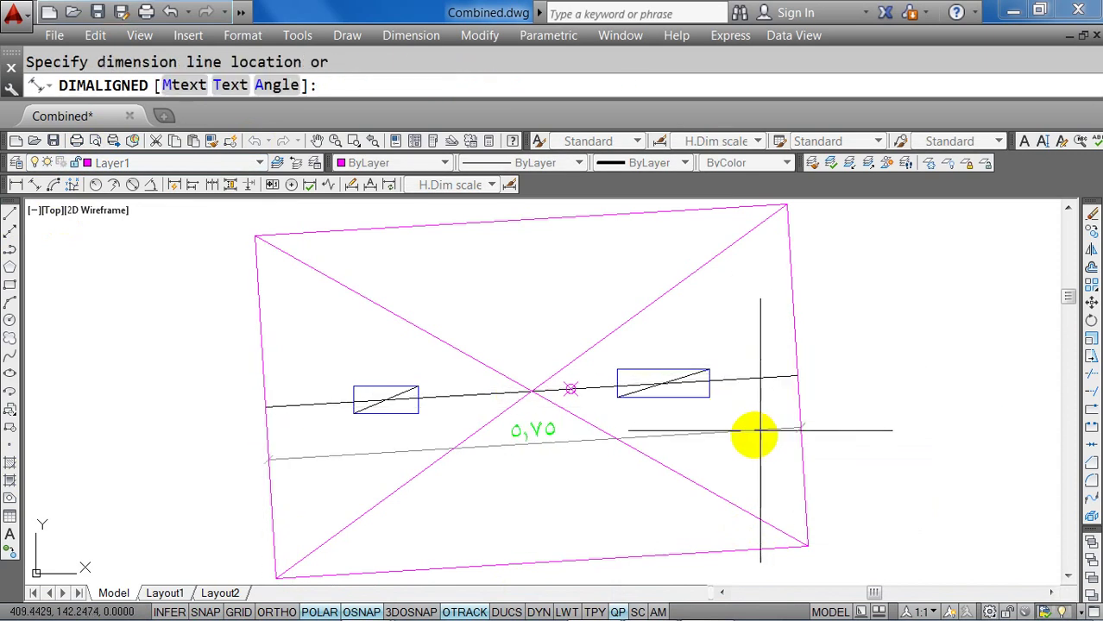
{"action": "left_click", "coordinate": [751, 434]}
Check the earlier result in the calculator and minimize it again.
{"action": "left_click", "coordinate": [705, 604]}
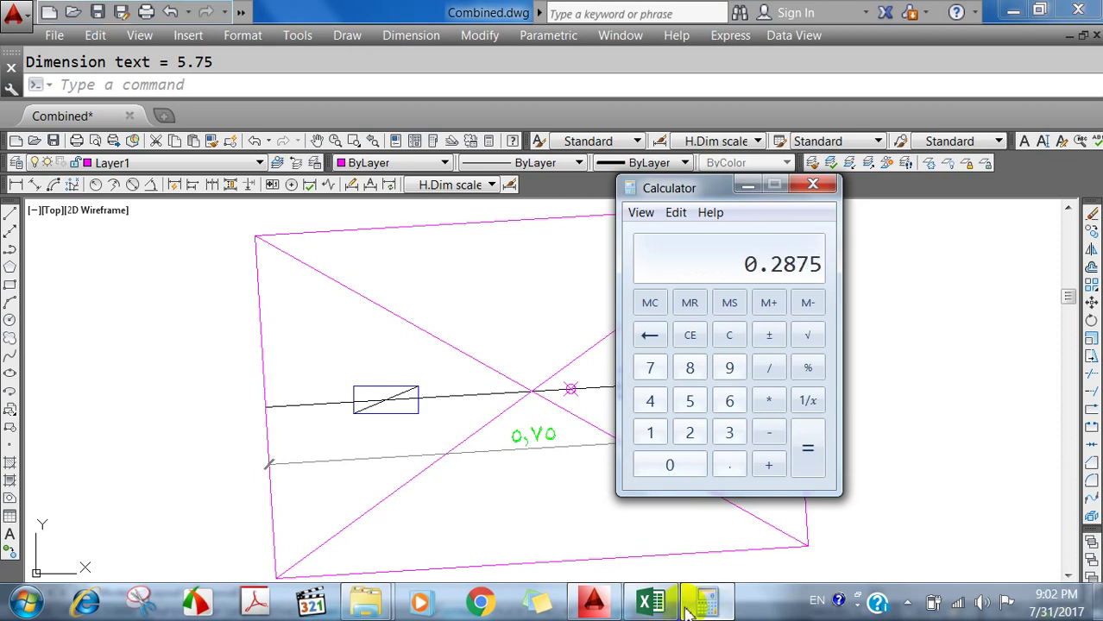
{"action": "left_click", "coordinate": [746, 188]}
{"action": "key", "text": "Escape"}
Measure the aligned distance between the diagonals' intersection and the point marker on the centre line.
{"action": "scroll", "coordinate": [576, 389], "scroll_direction": "up", "scroll_amount": 5}
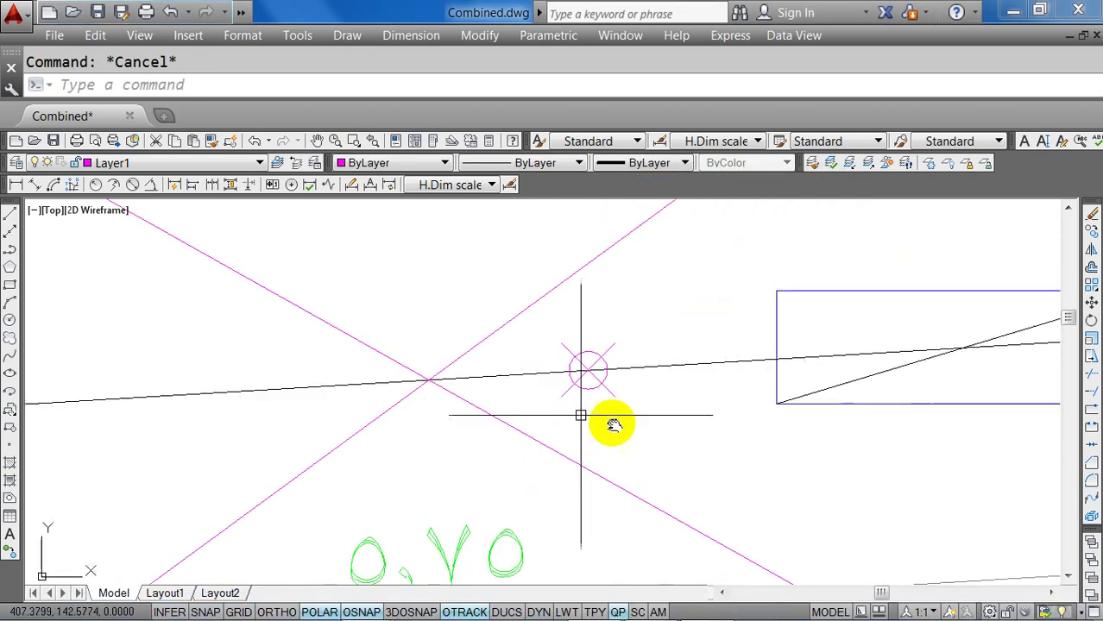
{"action": "left_click", "coordinate": [32, 187]}
{"action": "left_click", "coordinate": [467, 361]}
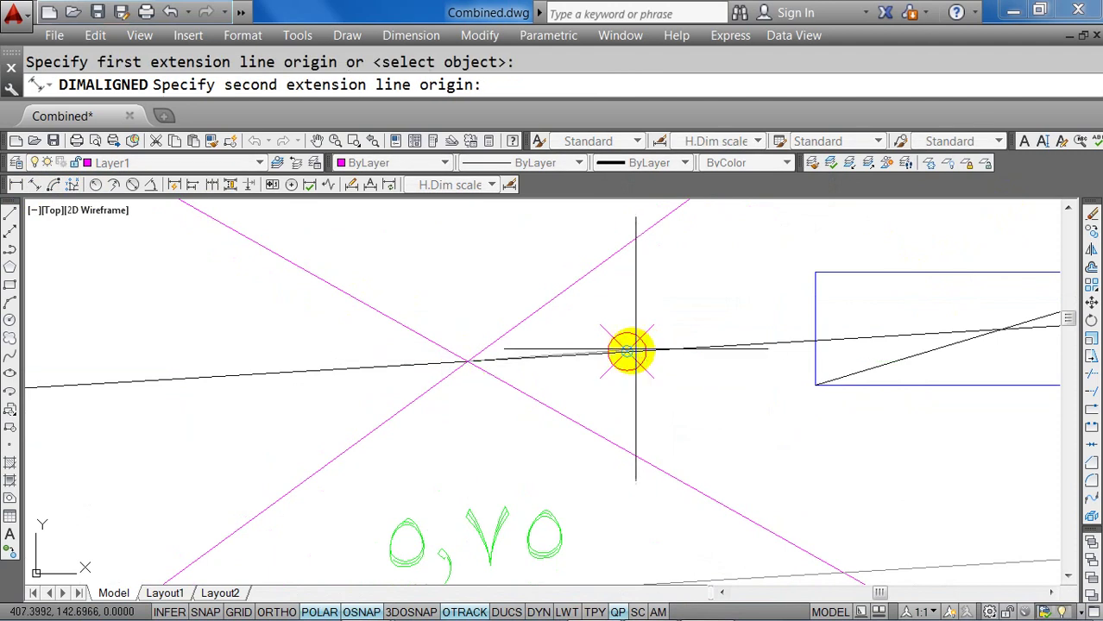
{"action": "left_click", "coordinate": [628, 351]}
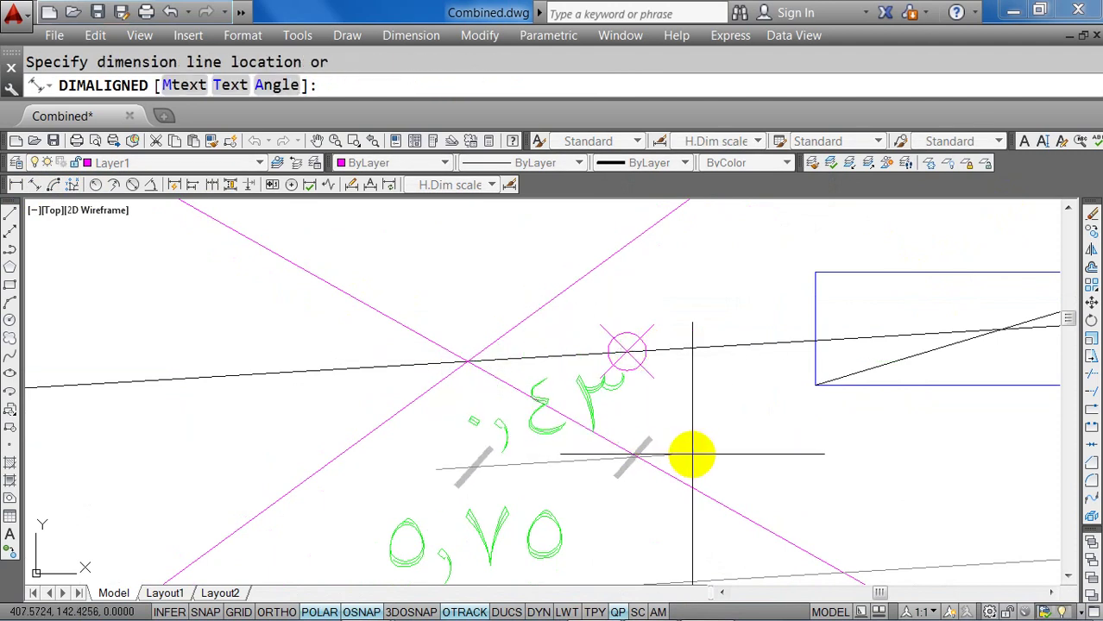
{"action": "key", "text": "Escape"}
Erase the centre line's aligned dimension and both diagonals inside the footing.
{"action": "scroll", "coordinate": [630, 414], "scroll_direction": "down", "scroll_amount": 7}
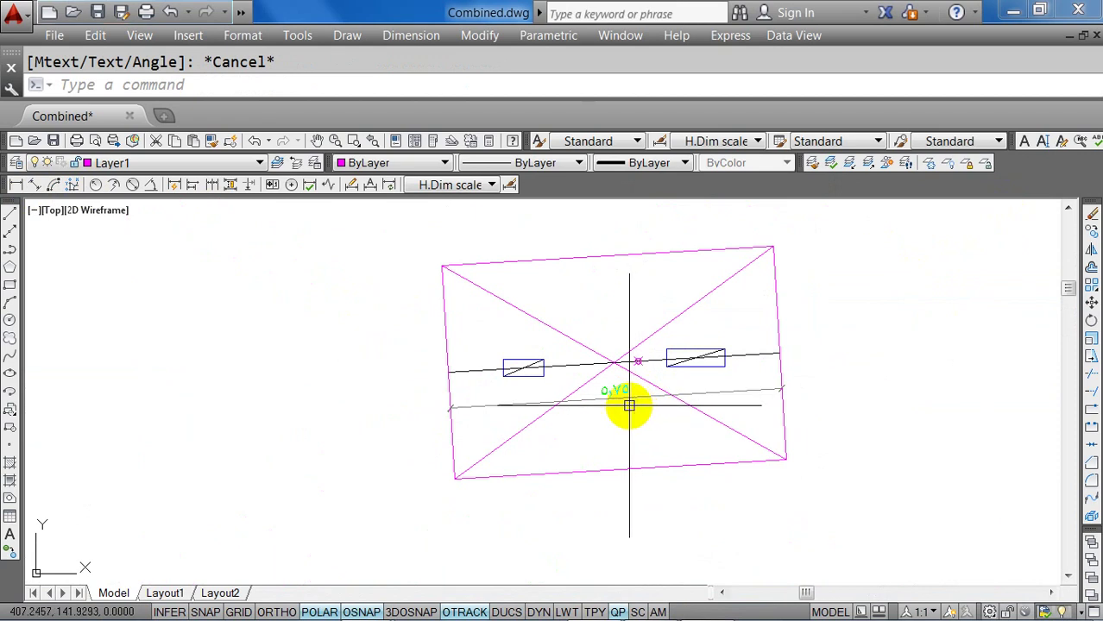
{"action": "left_click", "coordinate": [610, 384]}
{"action": "key", "text": "Return"}
{"action": "key", "text": "Escape"}
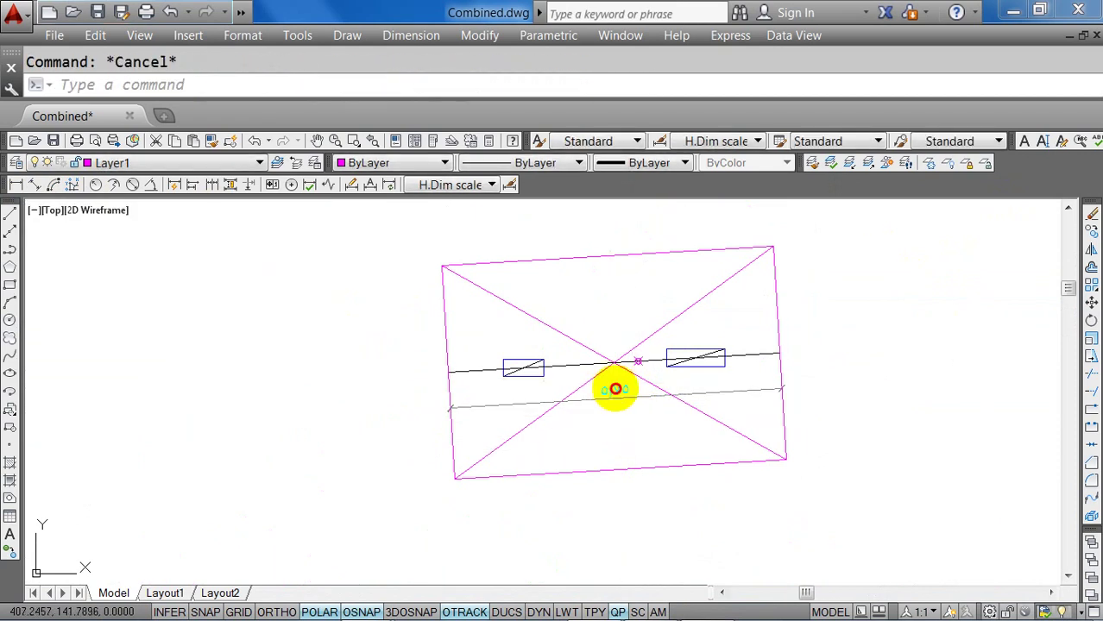
{"action": "type", "text": "e"}
{"action": "left_click", "coordinate": [612, 409]}
{"action": "type", "text": "e"}
{"action": "key", "text": "Return"}
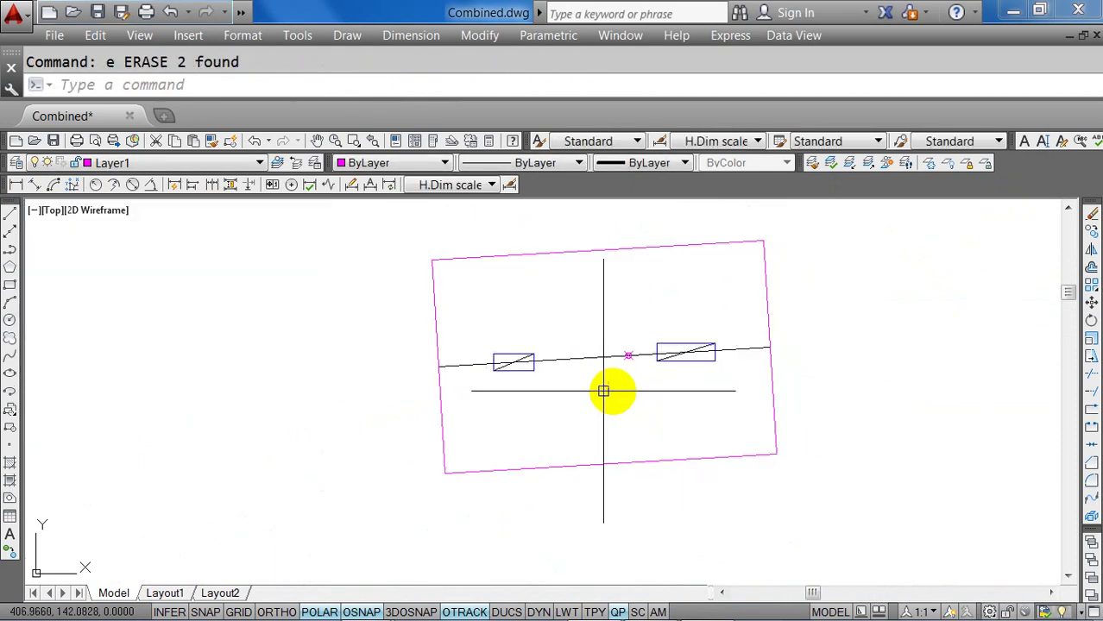
{"action": "key", "text": "Escape"}
{"action": "middle_click_drag", "start_coordinate": [604, 387], "coordinate": [647, 438]}
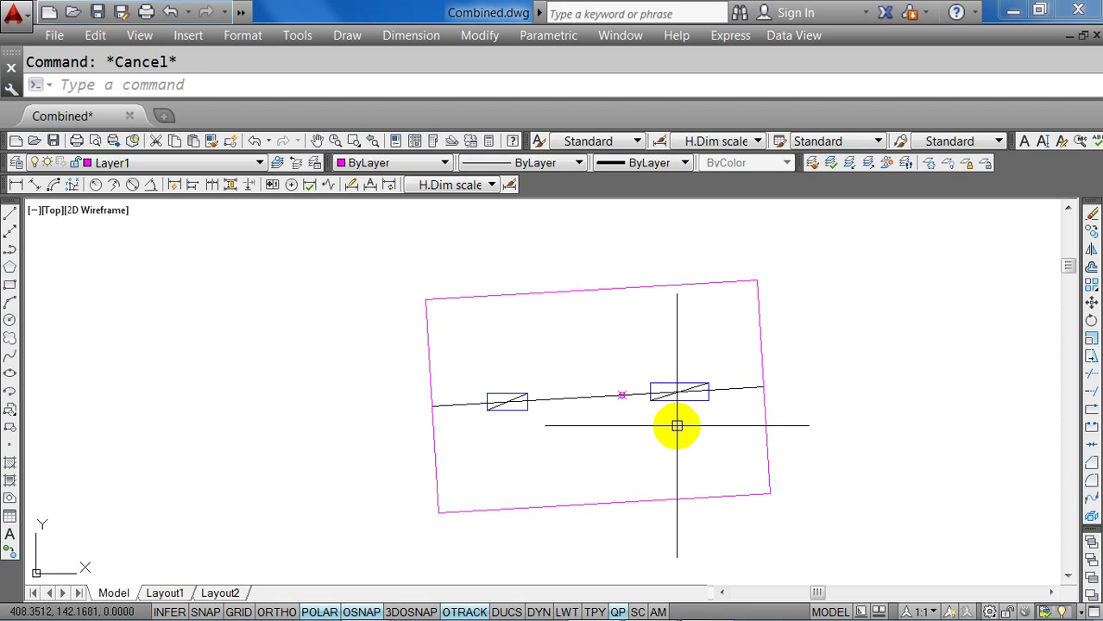
Explode the footing outline into separate lines.
{"action": "left_click", "coordinate": [783, 276]}
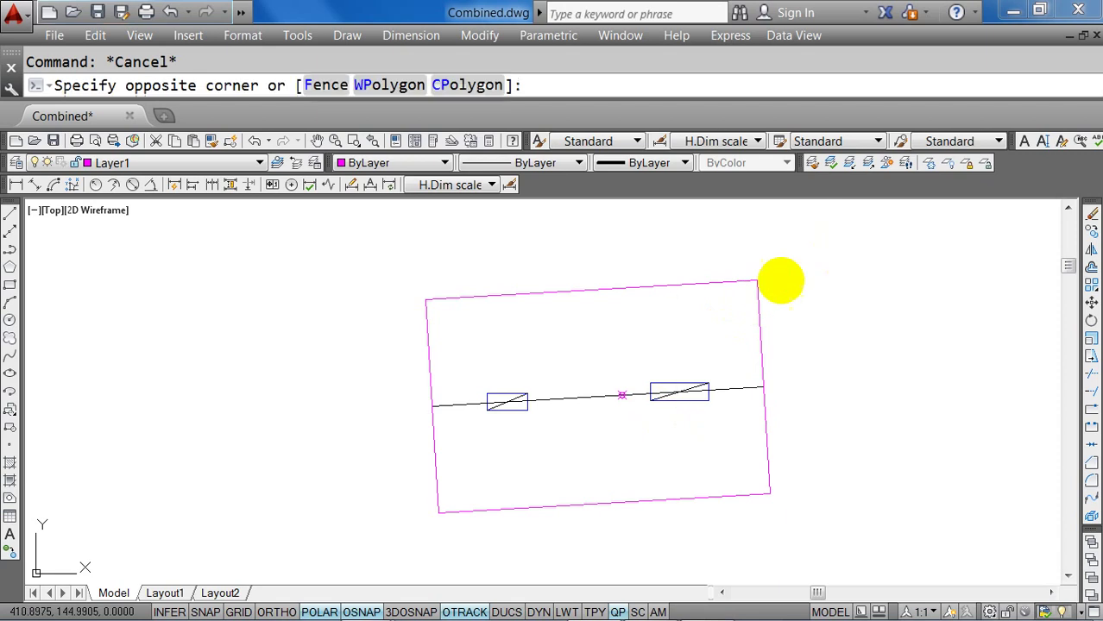
{"action": "left_click", "coordinate": [718, 360]}
{"action": "type", "text": "x"}
{"action": "key", "text": "Return"}
{"action": "middle_click_drag", "start_coordinate": [717, 339], "coordinate": [693, 339]}
Offset the footing's right end edge outward by 0.20.
{"action": "type", "text": "o"}
{"action": "key", "text": "Return"}
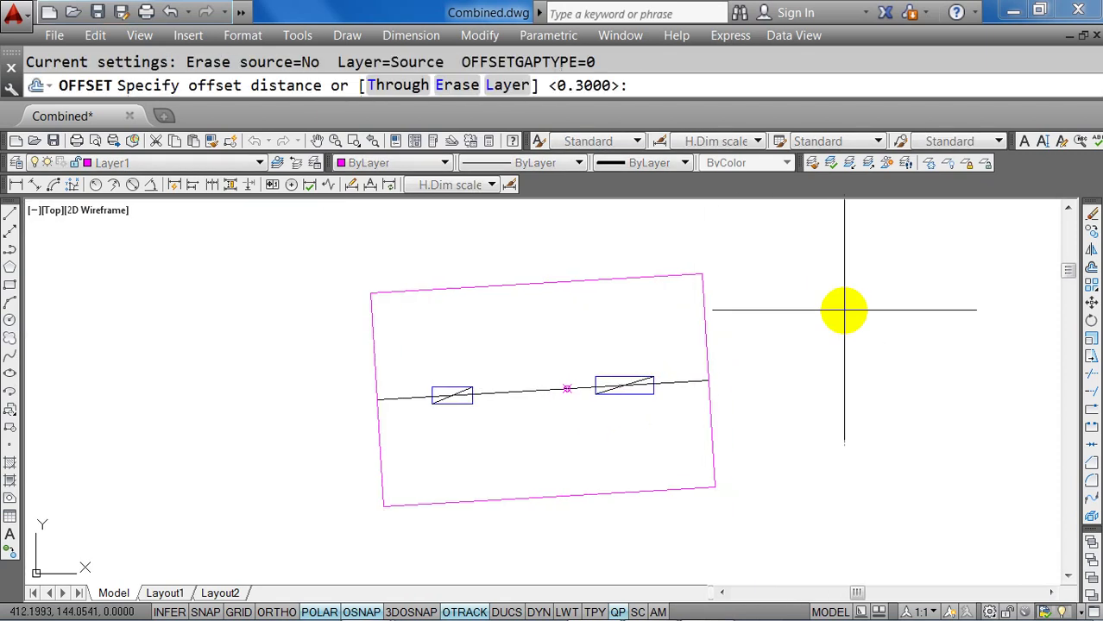
{"action": "key", "text": "Escape"}
{"action": "type", "text": "o"}
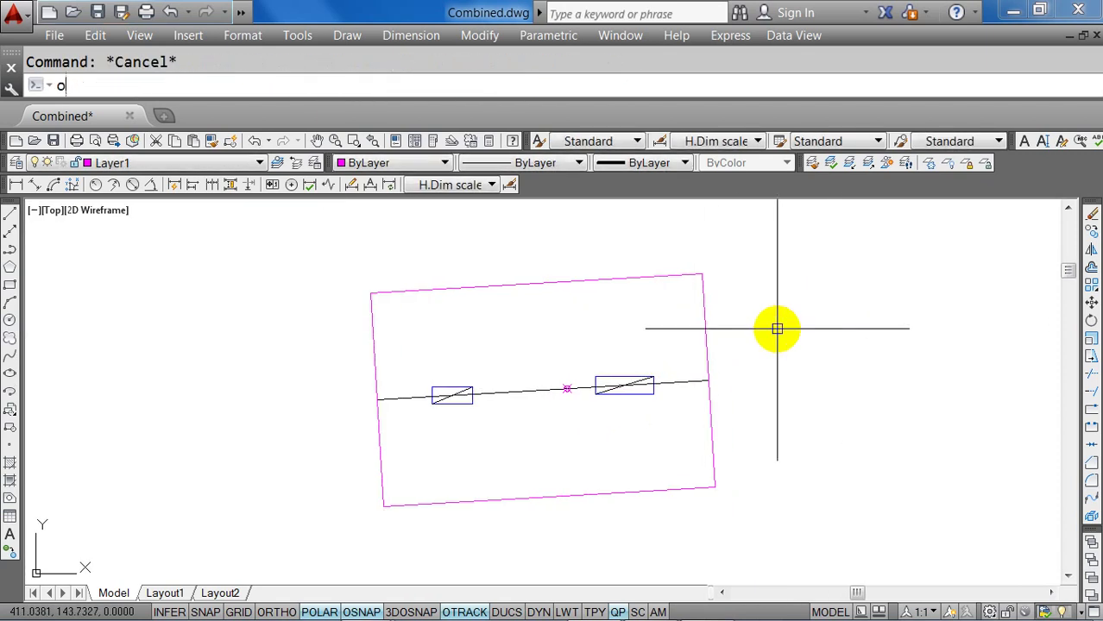
{"action": "key", "text": "Return"}
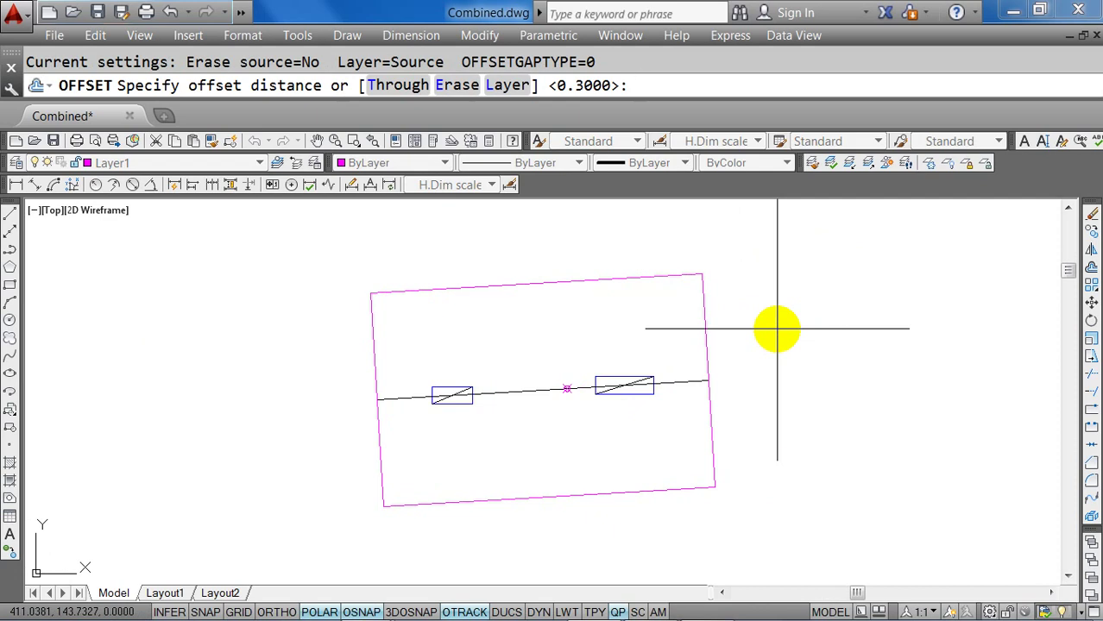
{"action": "type", "text": "0.20"}
{"action": "key", "text": "Return"}
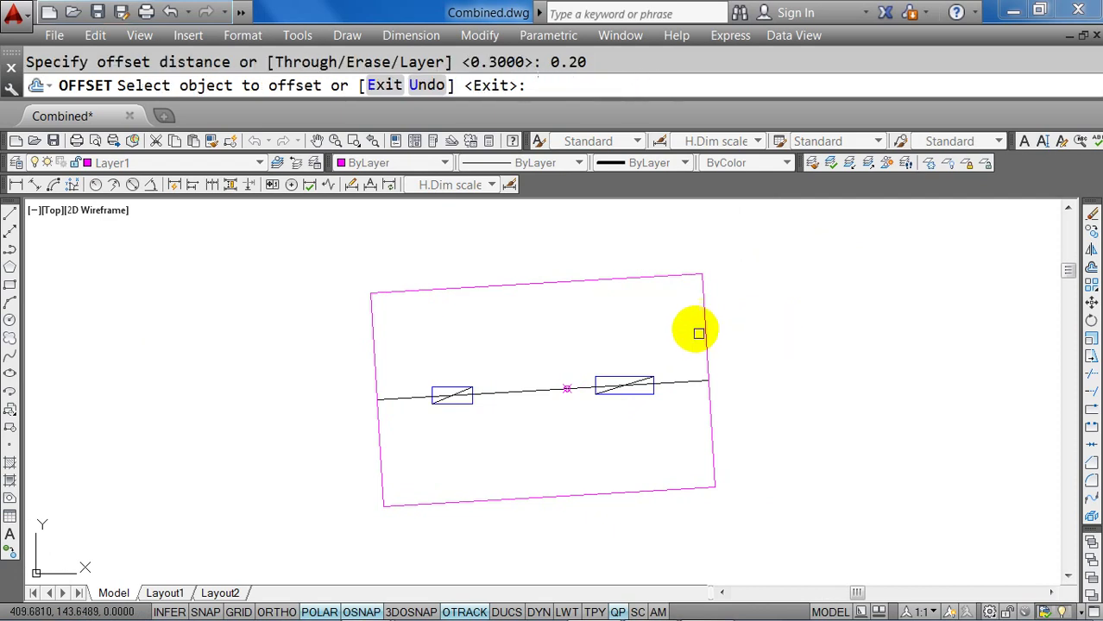
{"action": "left_click", "coordinate": [701, 313]}
{"action": "left_click", "coordinate": [776, 312]}
{"action": "key", "text": "Escape"}
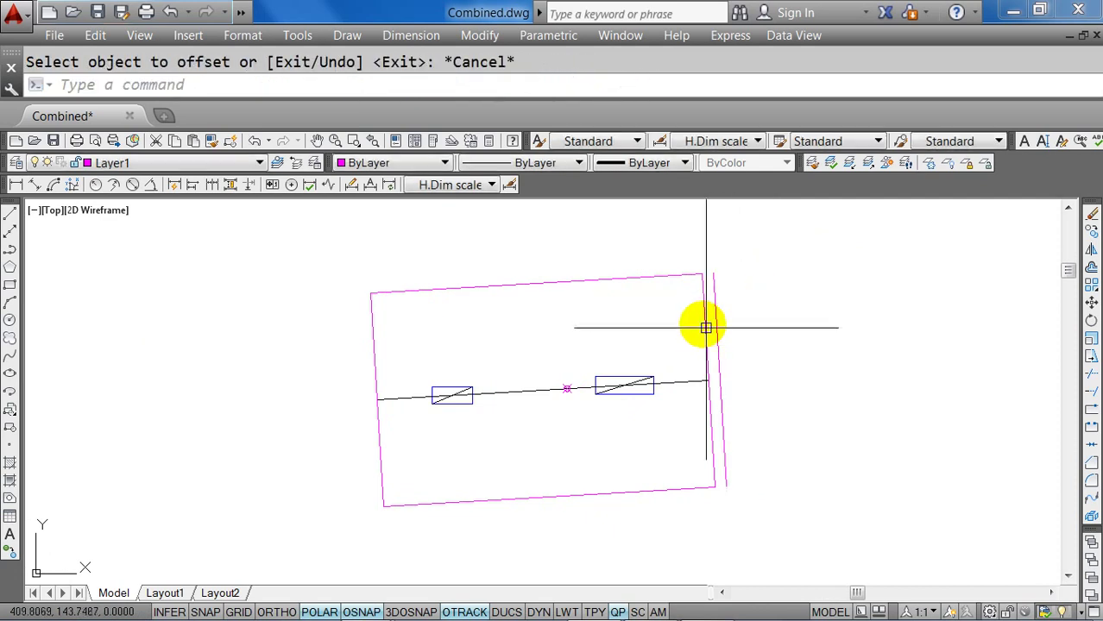
Erase the original right end edge and fillet the offset edge to the upper and lower footing edges.
{"action": "left_click", "coordinate": [709, 345]}
{"action": "type", "text": "e"}
{"action": "key", "text": "Return"}
{"action": "type", "text": "f"}
{"action": "key", "text": "Return"}
{"action": "left_click", "coordinate": [715, 288]}
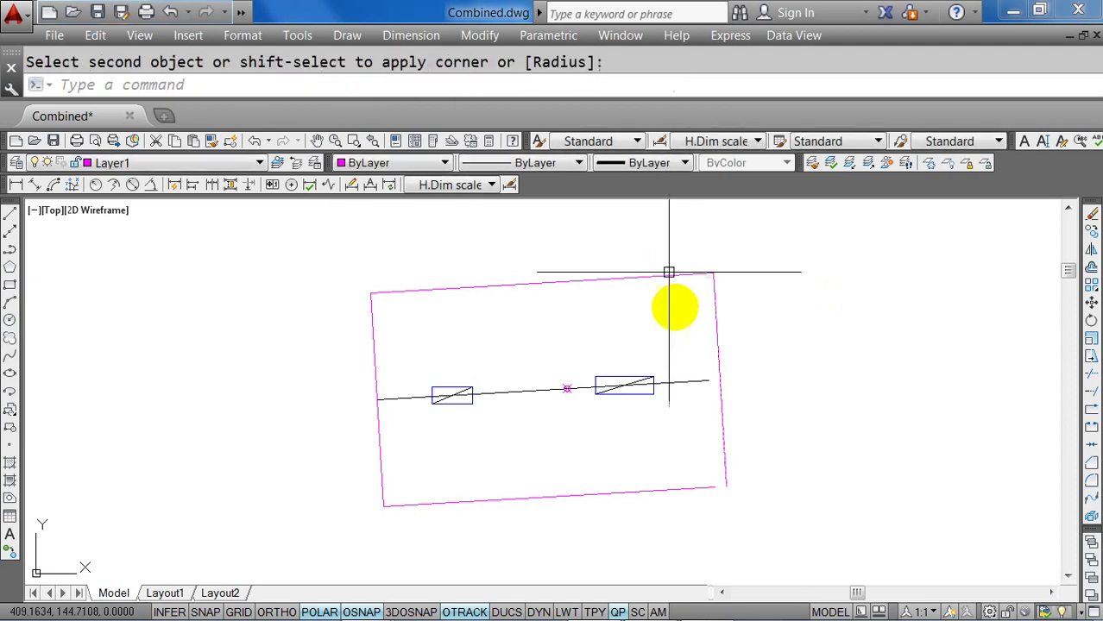
{"action": "left_click", "coordinate": [670, 273]}
{"action": "key", "text": "Return"}
{"action": "left_click", "coordinate": [723, 457]}
{"action": "left_click", "coordinate": [702, 486]}
{"action": "key", "text": "Escape"}
{"action": "middle_click_drag", "start_coordinate": [608, 481], "coordinate": [635, 466]}
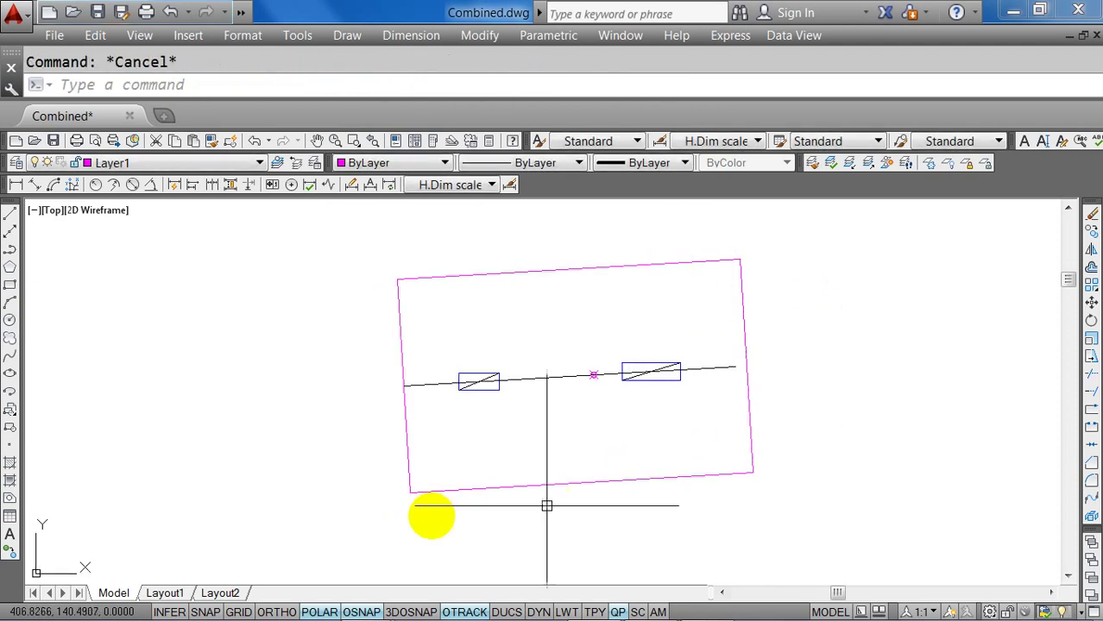
Draw a diagonal line from the extended footing's lower-left corner to its upper-right corner.
{"action": "type", "text": "l"}
{"action": "key", "text": "Return"}
{"action": "key", "text": "Escape"}
{"action": "type", "text": "l"}
{"action": "key", "text": "Return"}
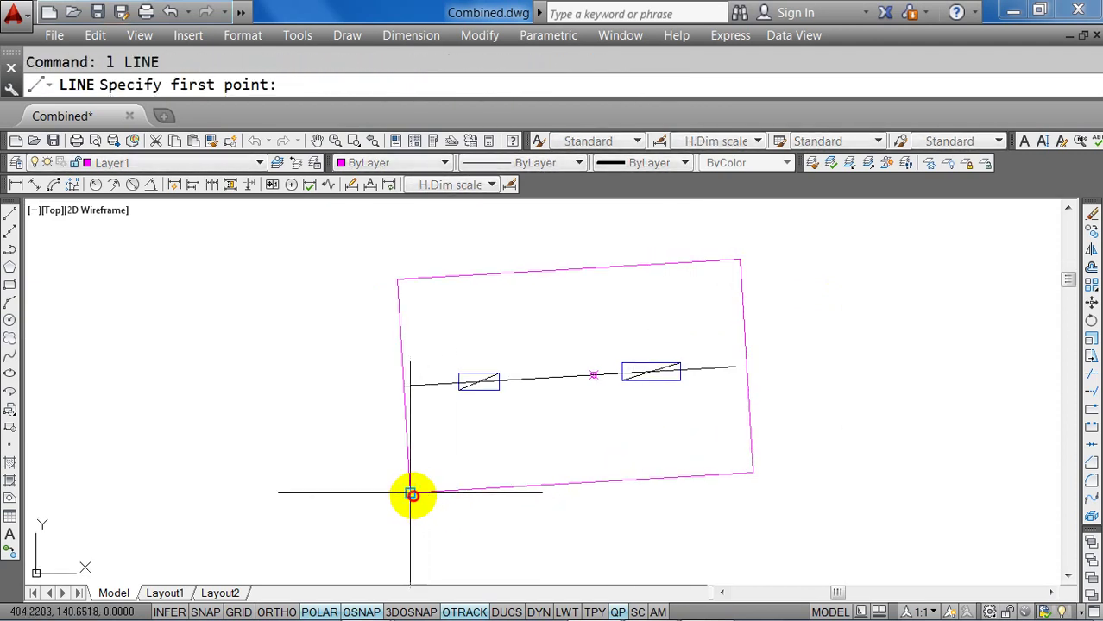
{"action": "left_click", "coordinate": [410, 493]}
{"action": "left_click", "coordinate": [740, 260]}
{"action": "key", "text": "Return"}
Draw the second diagonal from the extended footing's upper-left corner to its lower-right corner.
{"action": "key", "text": "Return"}
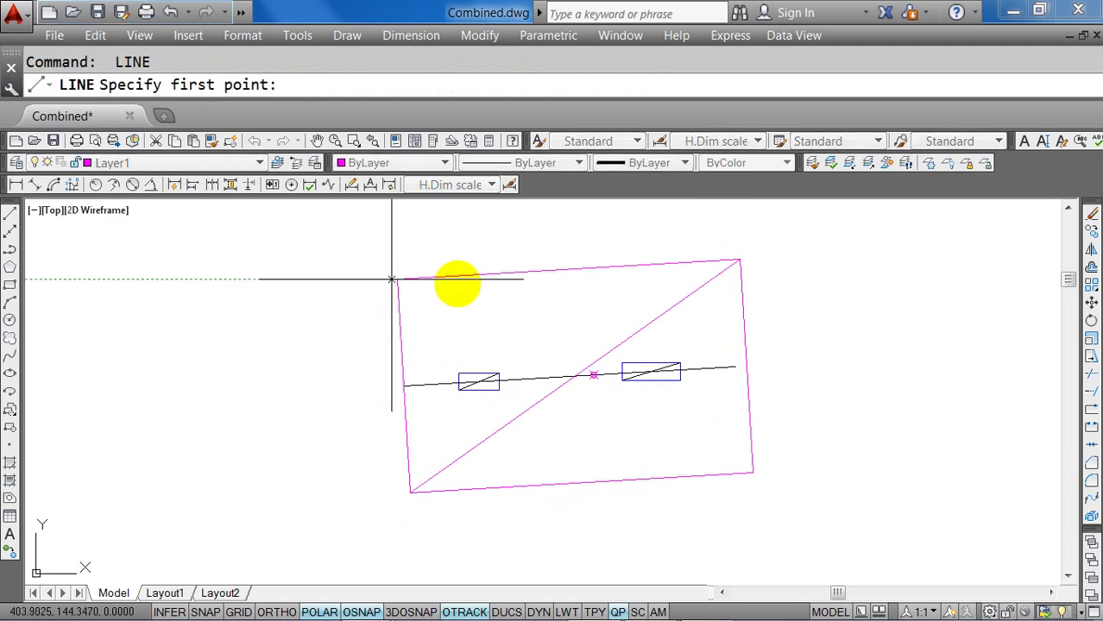
{"action": "left_click", "coordinate": [397, 279]}
{"action": "left_click", "coordinate": [752, 471]}
{"action": "scroll", "coordinate": [604, 381], "scroll_direction": "up", "scroll_amount": 6}
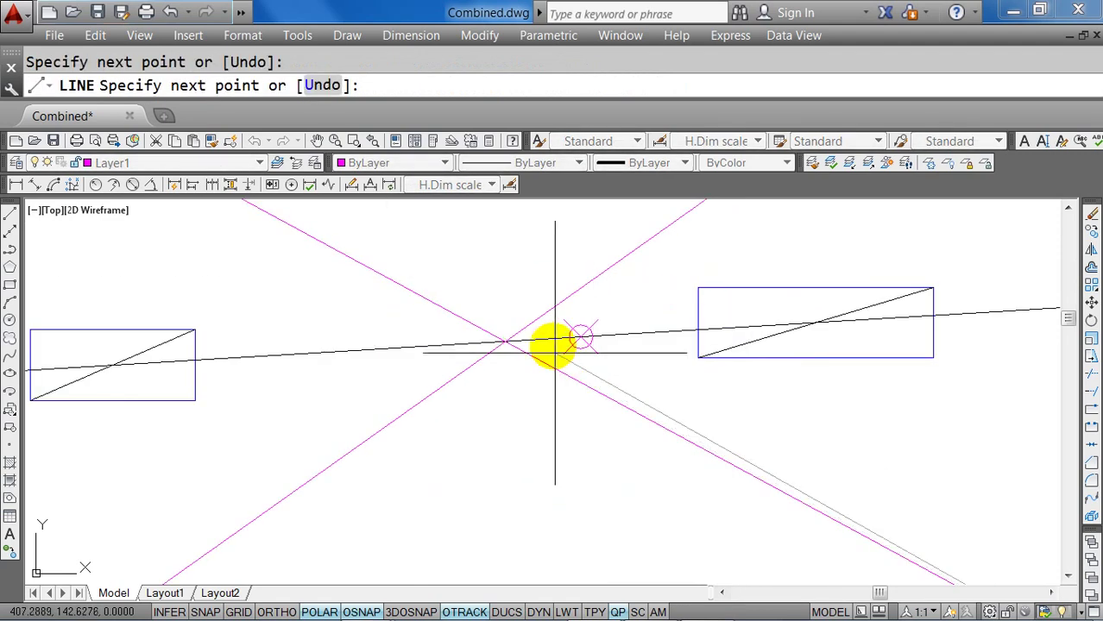
{"action": "key", "text": "Escape"}
Measure the aligned distance from the new diagonals' crossing point to the point marker.
{"action": "middle_click_drag", "start_coordinate": [613, 380], "coordinate": [651, 414]}
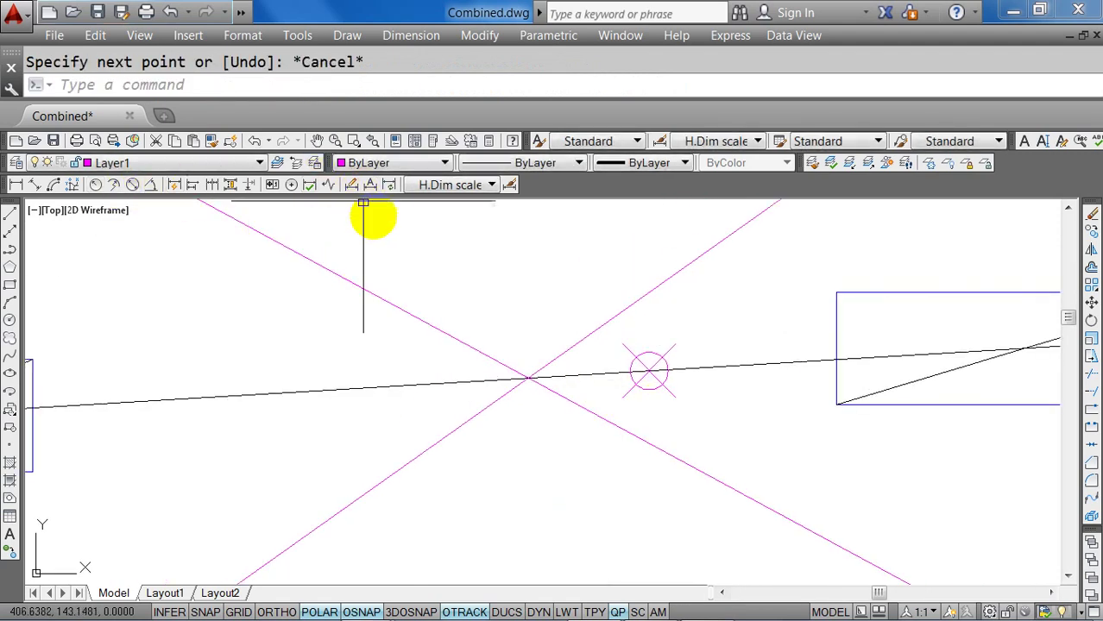
{"action": "scroll", "coordinate": [602, 300], "scroll_direction": "down", "scroll_amount": 3}
{"action": "middle_click_drag", "start_coordinate": [77, 210], "coordinate": [283, 241]}
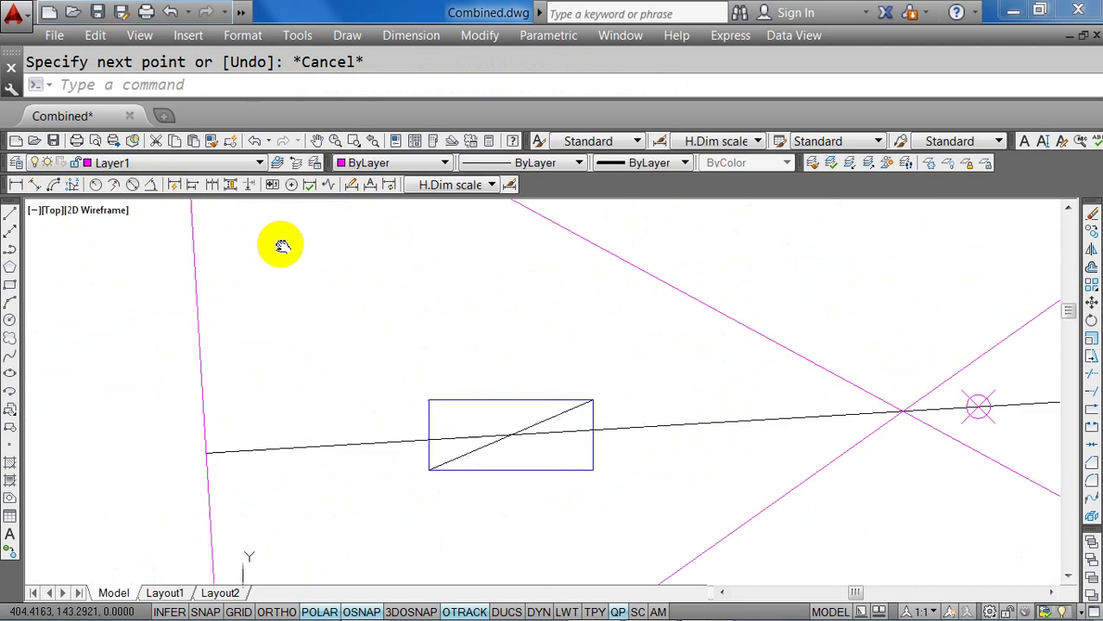
{"action": "left_click", "coordinate": [34, 184]}
{"action": "middle_click_drag", "start_coordinate": [785, 387], "coordinate": [542, 386]}
{"action": "left_click", "coordinate": [671, 414]}
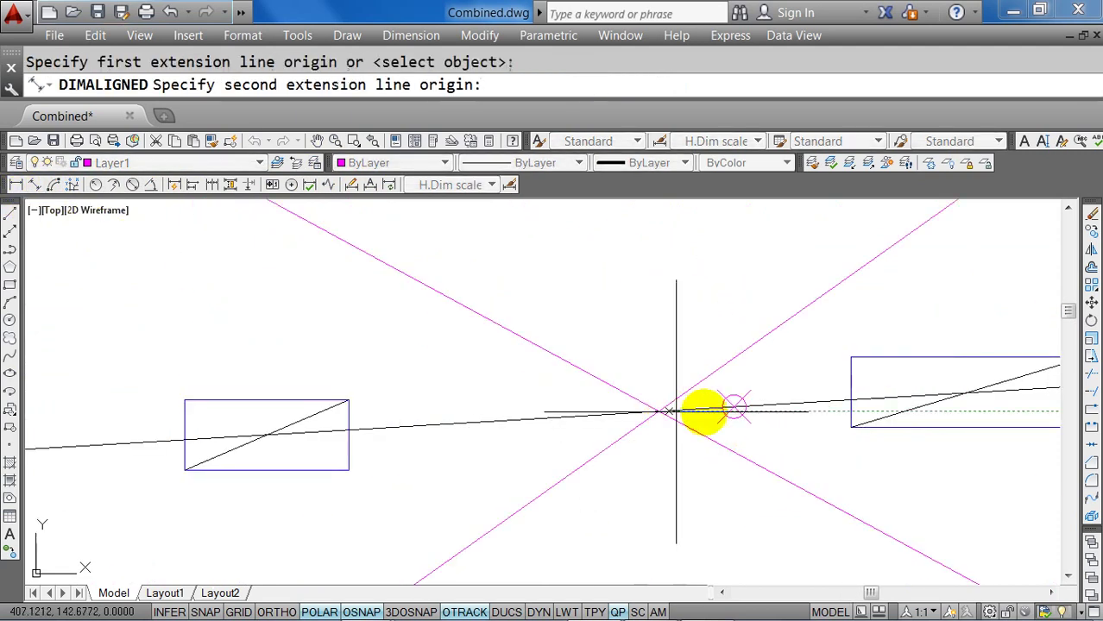
{"action": "left_click", "coordinate": [732, 405]}
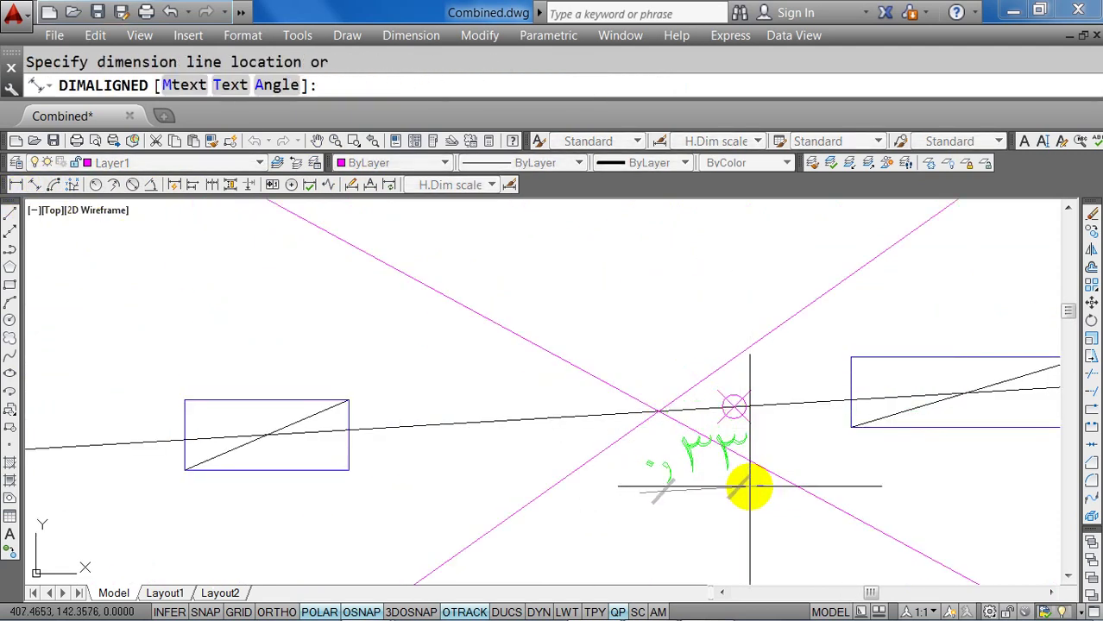
{"action": "key", "text": "Escape"}
Offset the footing's left end edge inward by 0.10.
{"action": "scroll", "coordinate": [703, 482], "scroll_direction": "down", "scroll_amount": 5}
{"action": "scroll", "coordinate": [524, 436], "scroll_direction": "up", "scroll_amount": 5}
{"action": "type", "text": "o"}
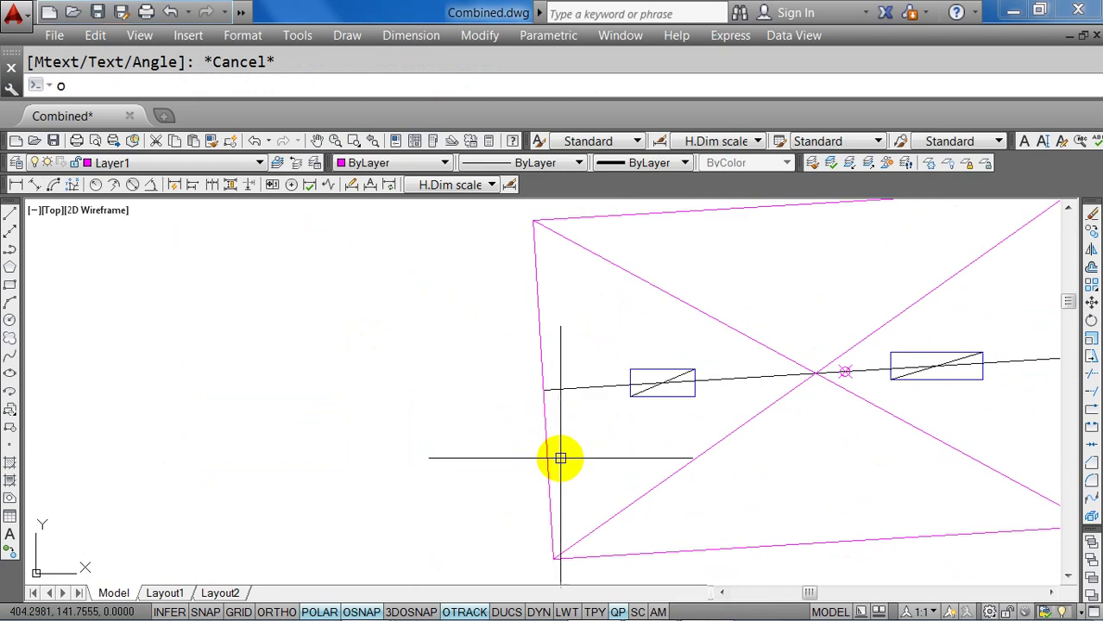
{"action": "key", "text": "Return"}
{"action": "type", "text": "0.10"}
{"action": "key", "text": "Return"}
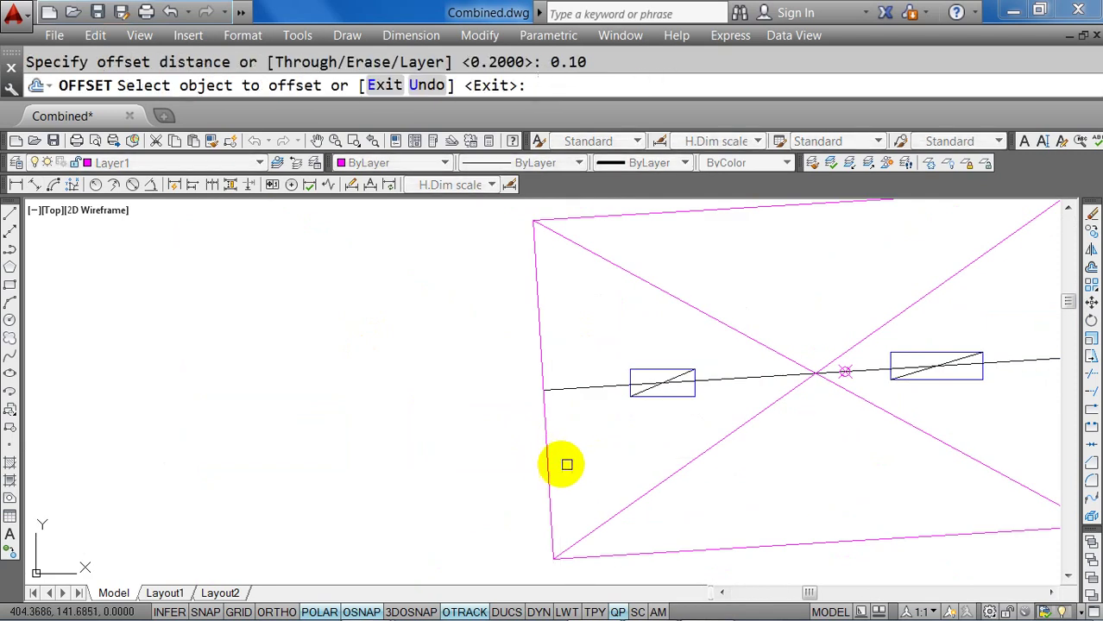
{"action": "left_click", "coordinate": [551, 464]}
{"action": "left_click", "coordinate": [607, 477]}
{"action": "key", "text": "Escape"}
{"action": "type", "text": "tr"}
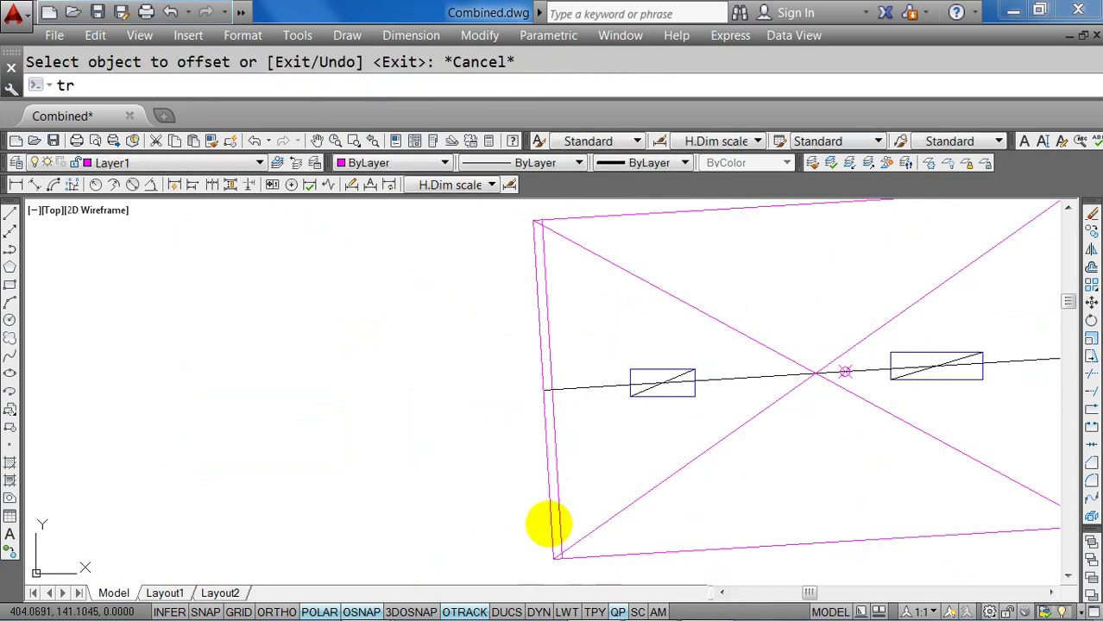
{"action": "key", "text": "Return"}
{"action": "middle_click_drag", "start_coordinate": [548, 530], "coordinate": [516, 455]}
{"action": "scroll", "coordinate": [516, 455], "scroll_direction": "up", "scroll_amount": 2}
{"action": "key", "text": "Escape"}
Stretch the left ends of both diagonals to the corners where the inner left edge meets the long edges.
{"action": "left_click", "coordinate": [563, 453]}
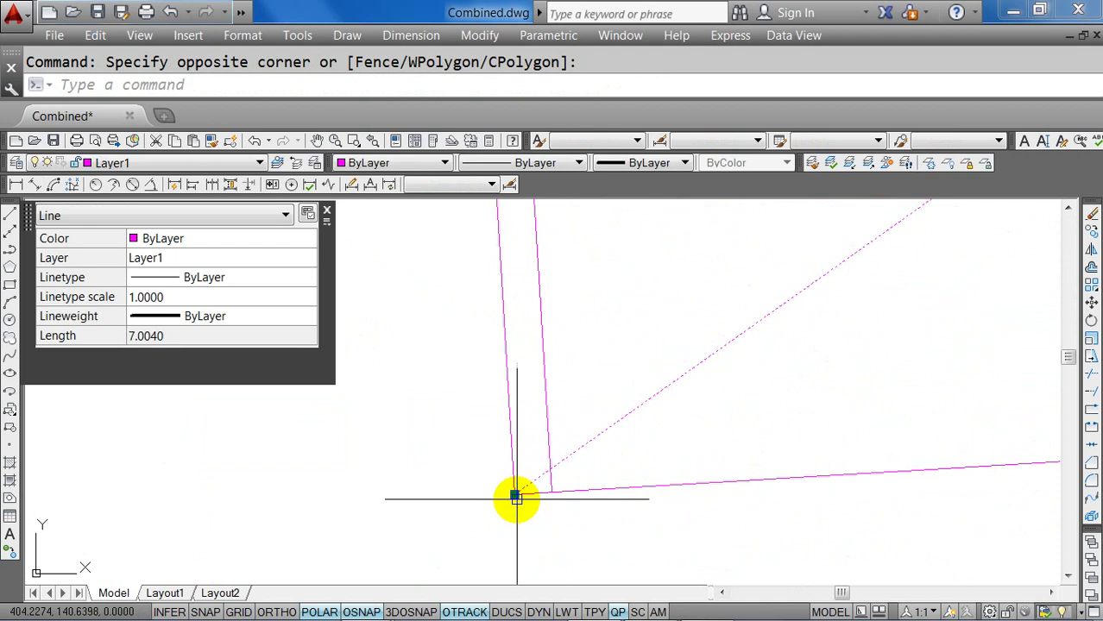
{"action": "left_click", "coordinate": [514, 493]}
{"action": "left_click", "coordinate": [551, 494]}
{"action": "key", "text": "Escape"}
{"action": "scroll", "coordinate": [579, 357], "scroll_direction": "down", "scroll_amount": 2}
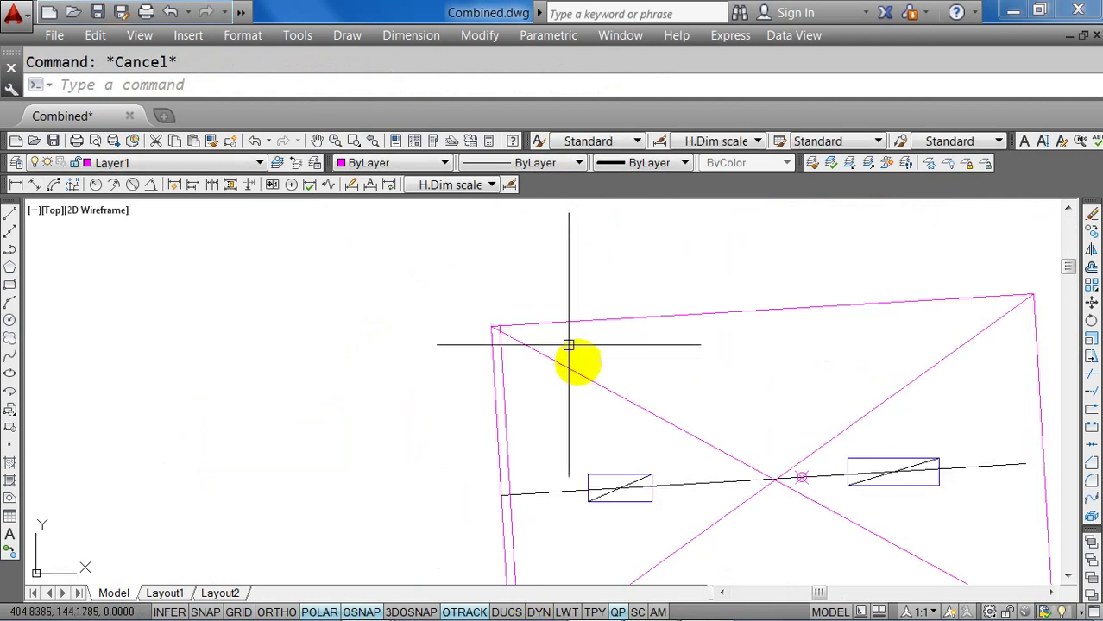
{"action": "left_click", "coordinate": [524, 341]}
{"action": "left_click", "coordinate": [493, 326]}
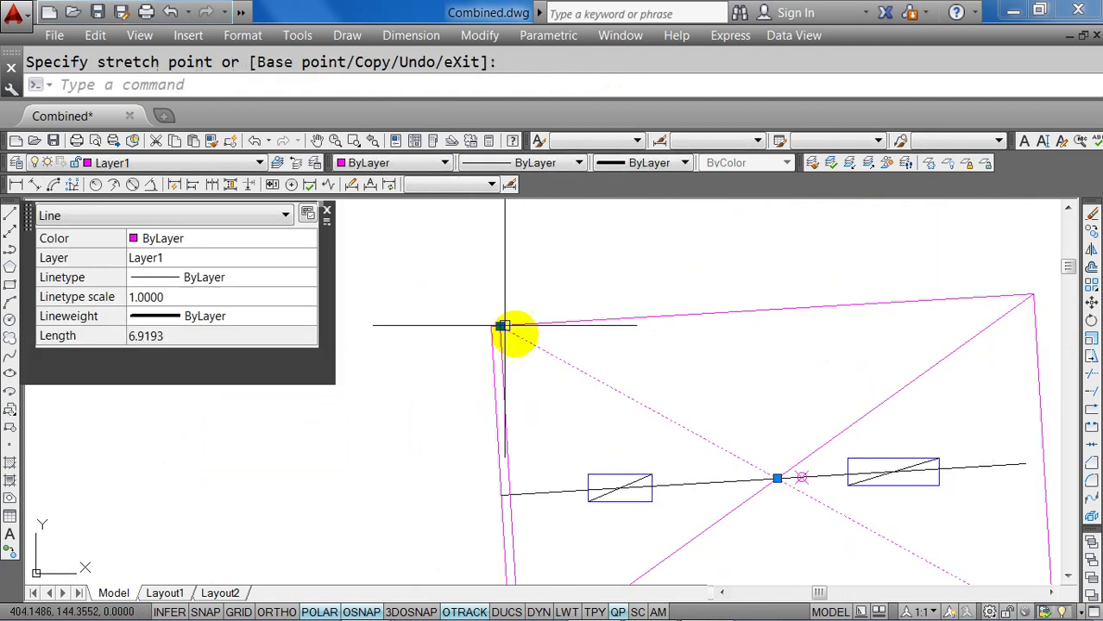
{"action": "key", "text": "Escape"}
Offset the footing's right end edge outward by 0.25.
{"action": "scroll", "coordinate": [800, 392], "scroll_direction": "down", "scroll_amount": 2}
{"action": "middle_click_drag", "start_coordinate": [800, 393], "coordinate": [742, 387]}
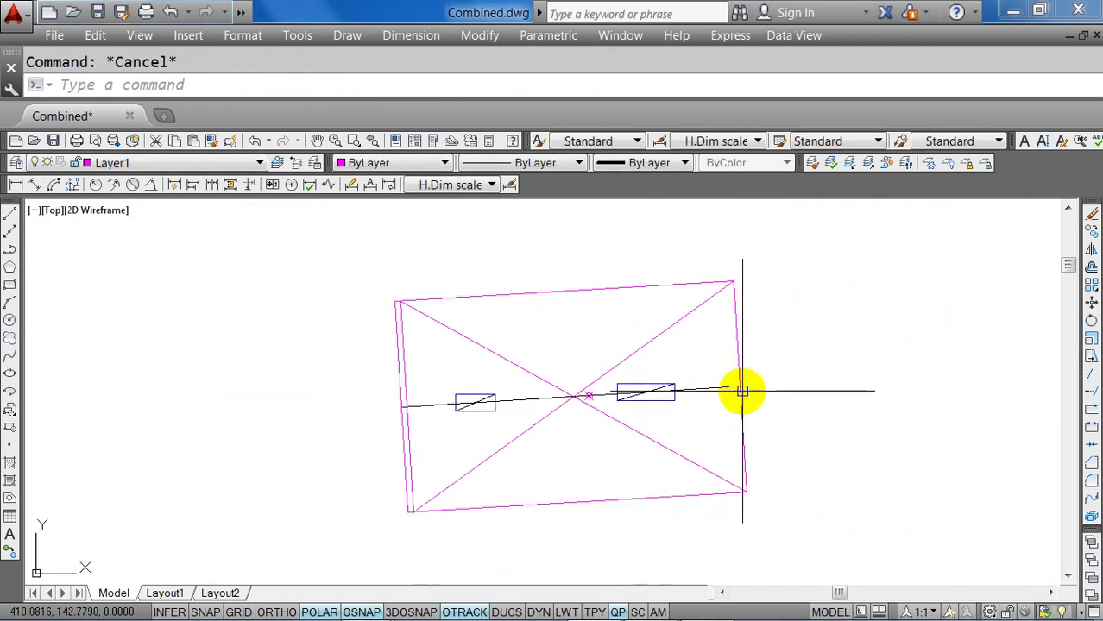
{"action": "type", "text": "o"}
{"action": "key", "text": "Return"}
{"action": "key", "text": "Return"}
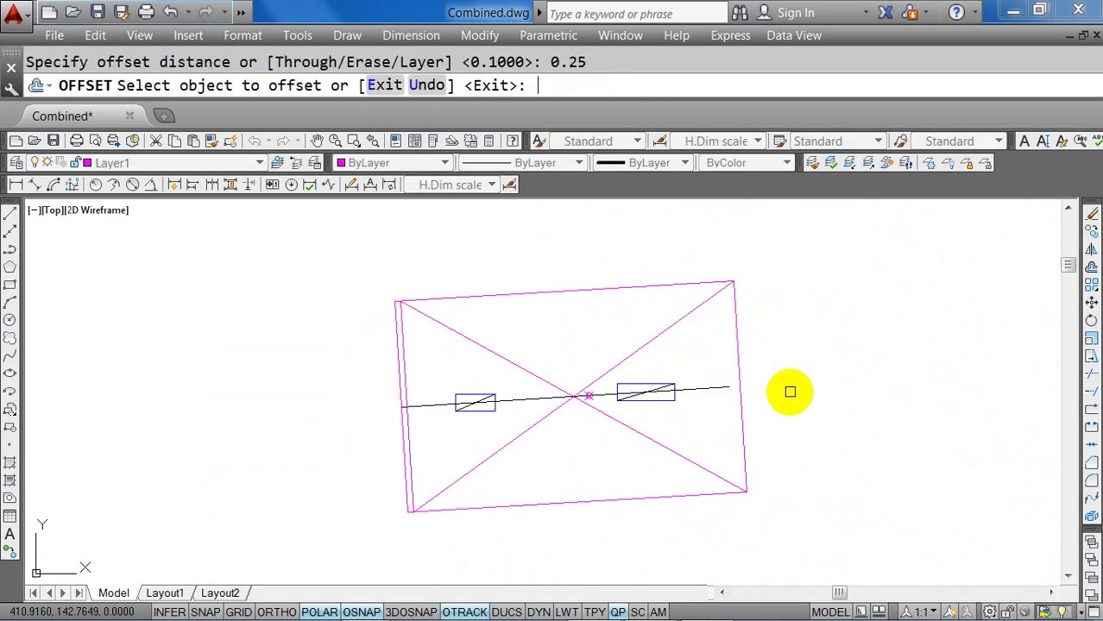
{"action": "left_click", "coordinate": [741, 369]}
{"action": "left_click", "coordinate": [806, 355]}
{"action": "key", "text": "Escape"}
Fillet the new right edge to the upper and lower footing edges with zero radius for sharp corners.
{"action": "type", "text": "f"}
{"action": "key", "text": "Return"}
{"action": "middle_click_drag", "start_coordinate": [777, 328], "coordinate": [774, 310]}
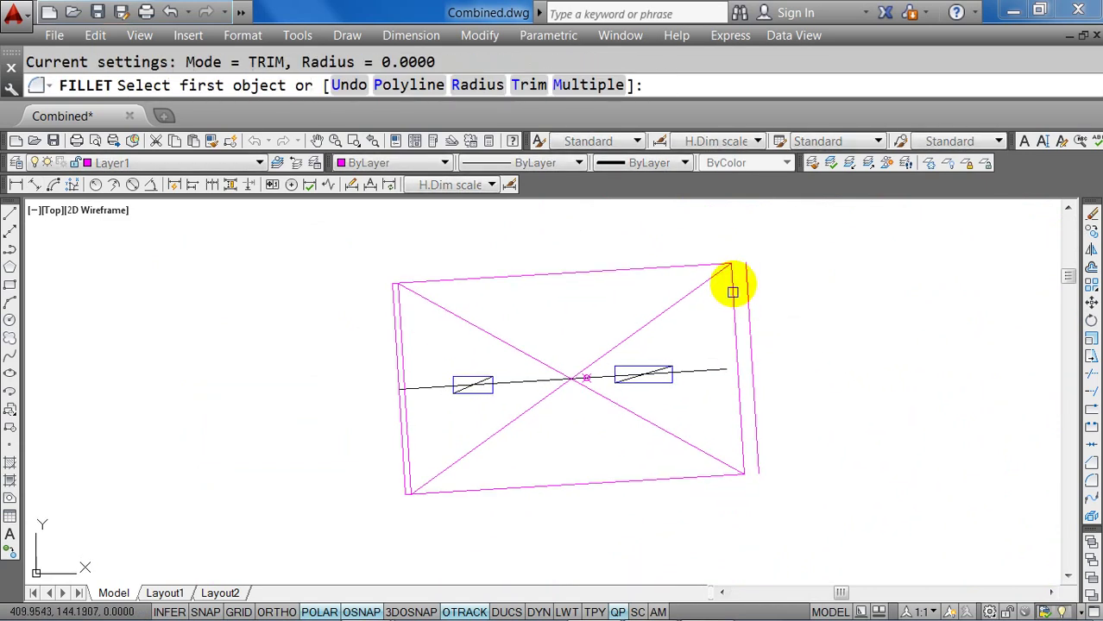
{"action": "left_click", "coordinate": [745, 274]}
{"action": "left_click", "coordinate": [679, 266]}
{"action": "key", "text": "Return"}
{"action": "left_click", "coordinate": [756, 397]}
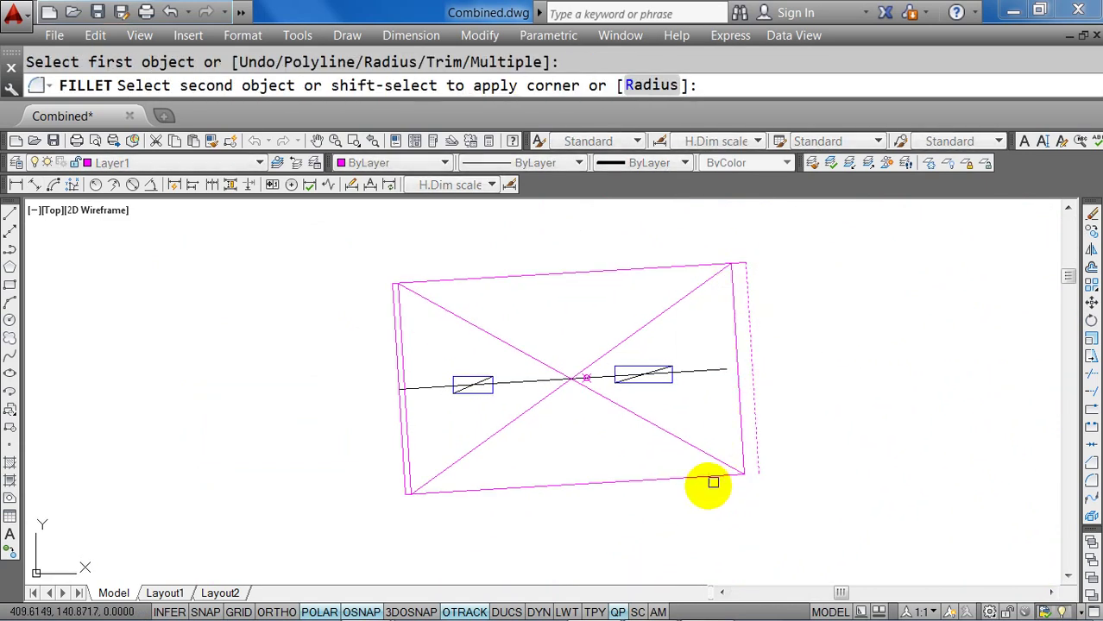
{"action": "left_click", "coordinate": [697, 476]}
{"action": "key", "text": "Escape"}
Stretch the right ends of both diagonals to the corners where the new right edge meets the long edges.
{"action": "left_click", "coordinate": [741, 467]}
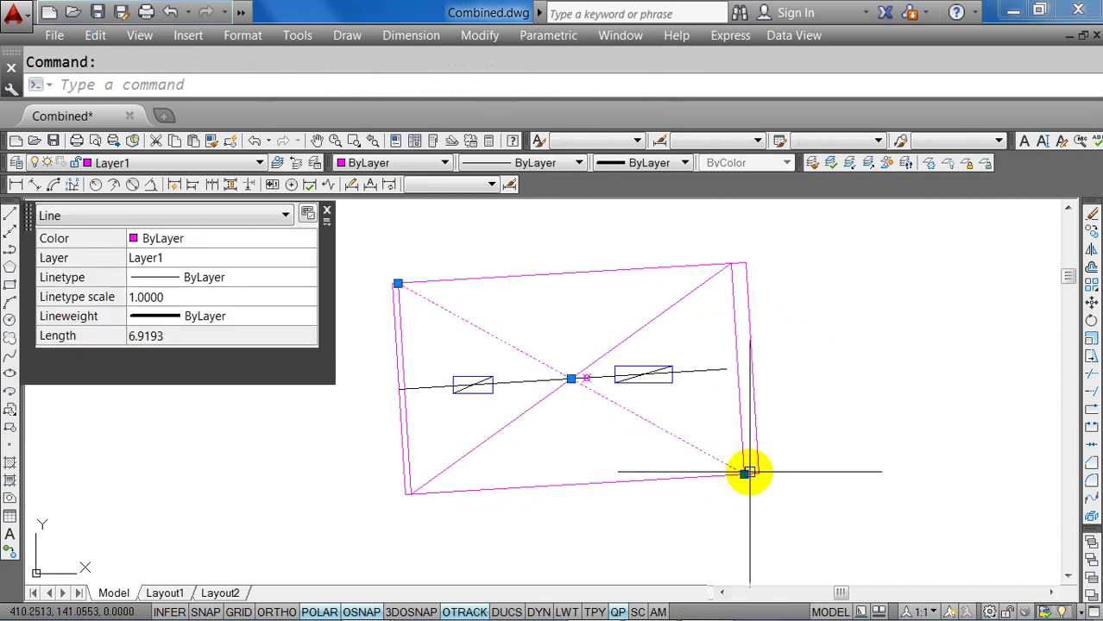
{"action": "left_click", "coordinate": [758, 473]}
{"action": "key", "text": "Escape"}
{"action": "left_click", "coordinate": [721, 275]}
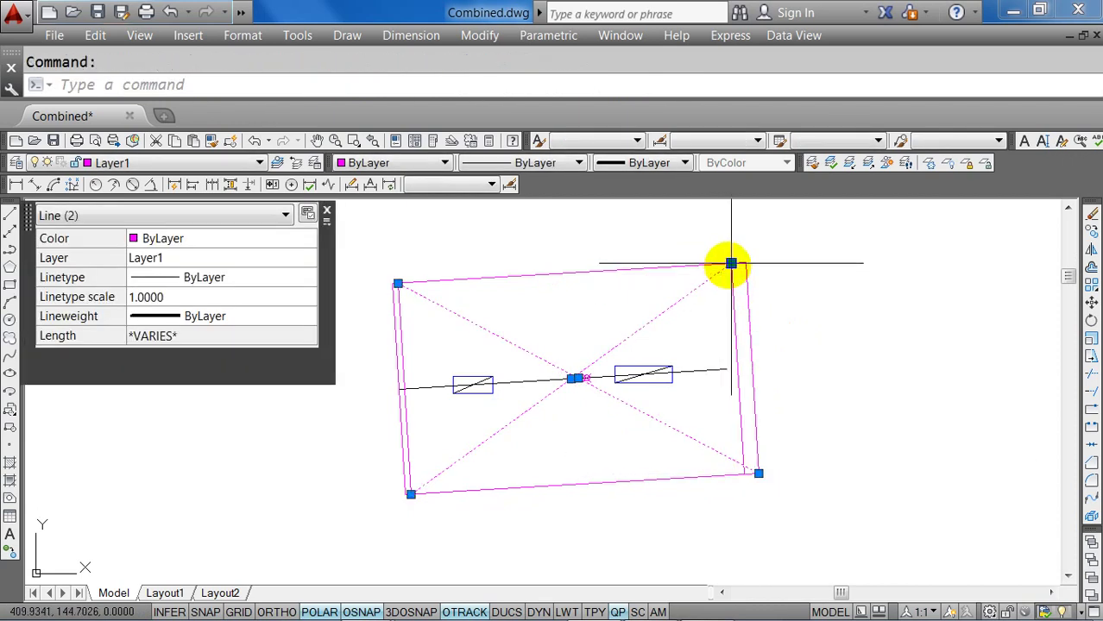
{"action": "left_click", "coordinate": [731, 259]}
{"action": "key", "text": "Escape"}
Measure the aligned distance between the diagonals' crossing and the marked centre point without placing a dimension.
{"action": "scroll", "coordinate": [576, 381], "scroll_direction": "up", "scroll_amount": 5}
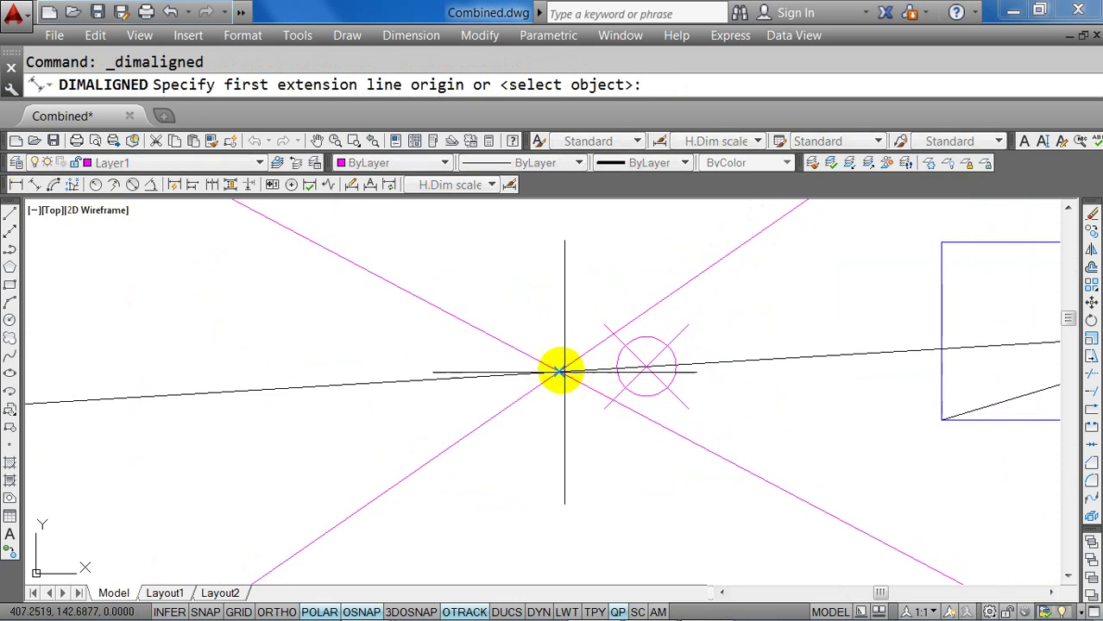
{"action": "left_click", "coordinate": [559, 371]}
{"action": "left_click", "coordinate": [646, 367]}
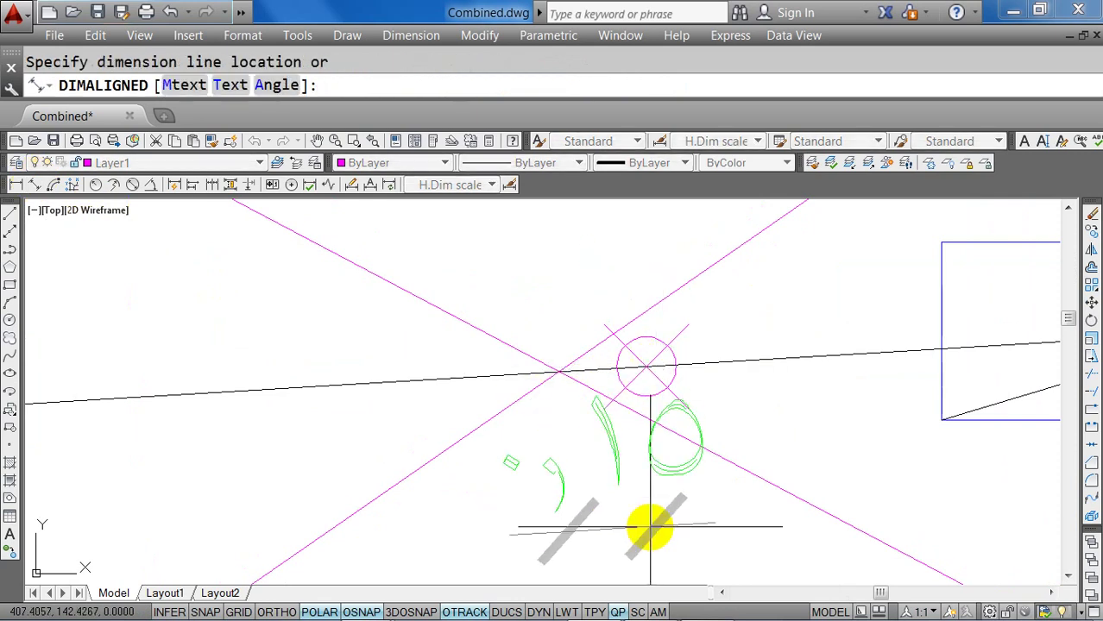
{"action": "key", "text": "Escape"}
{"action": "scroll", "coordinate": [647, 524], "scroll_direction": "down", "scroll_amount": 8}
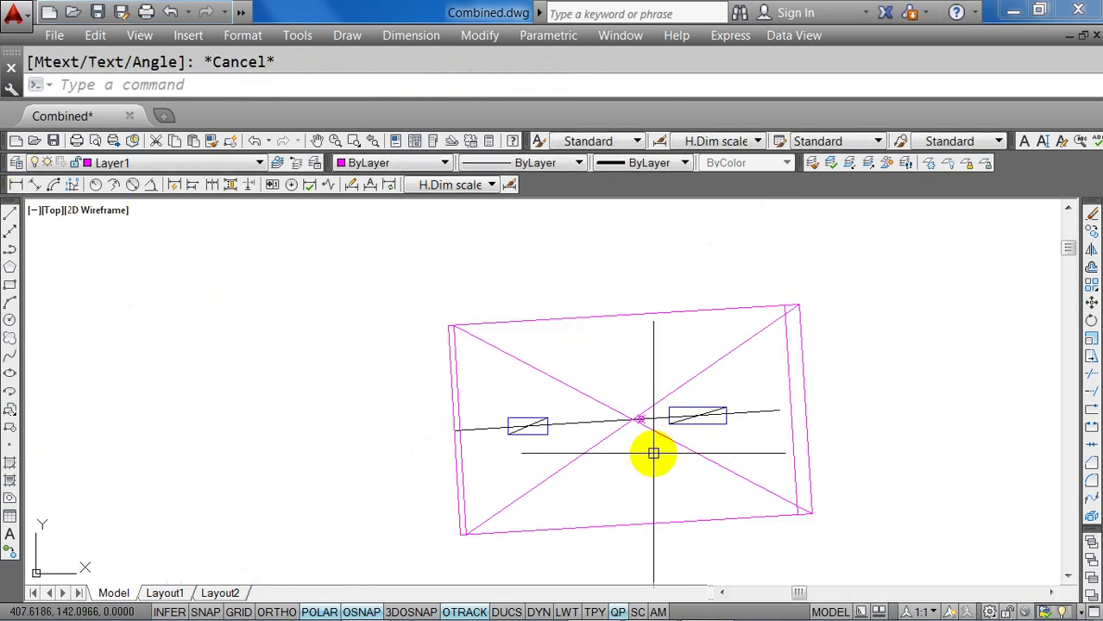
Erase the superseded outer left edge and inner right edge of the footing.
{"action": "left_click", "coordinate": [768, 366]}
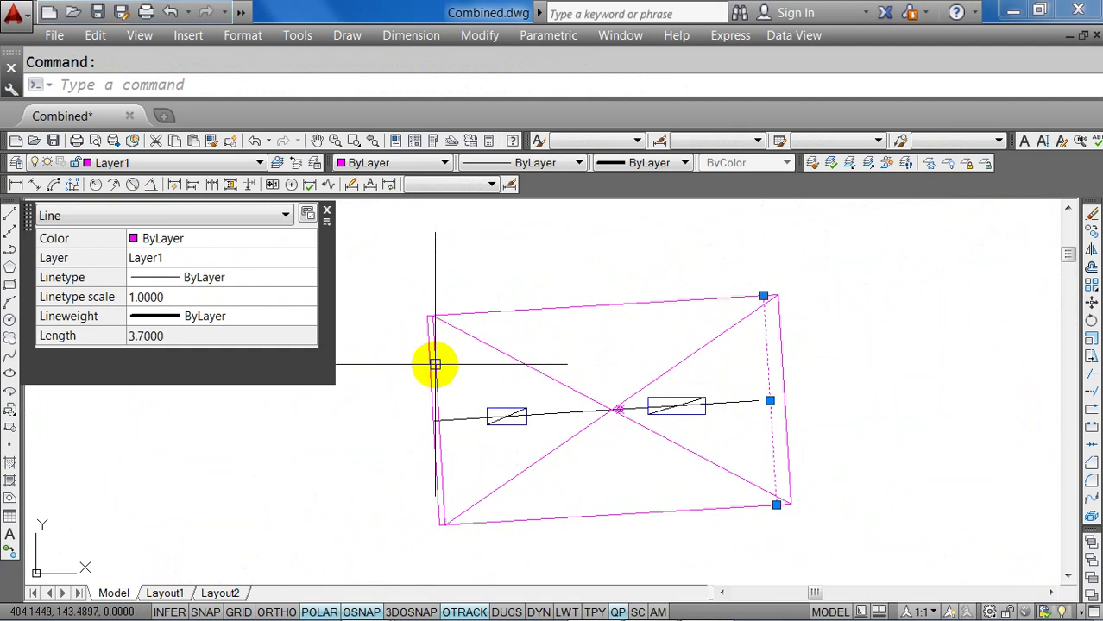
{"action": "left_click", "coordinate": [435, 365]}
{"action": "key", "text": "Escape"}
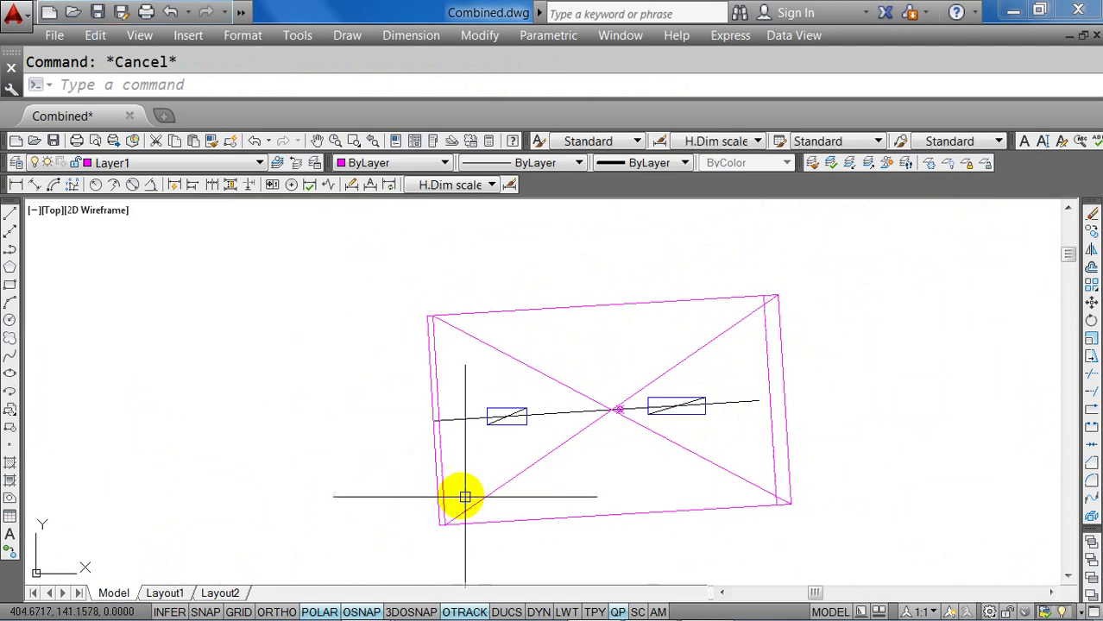
{"action": "left_click", "coordinate": [435, 485]}
{"action": "type", "text": "e"}
{"action": "key", "text": "Return"}
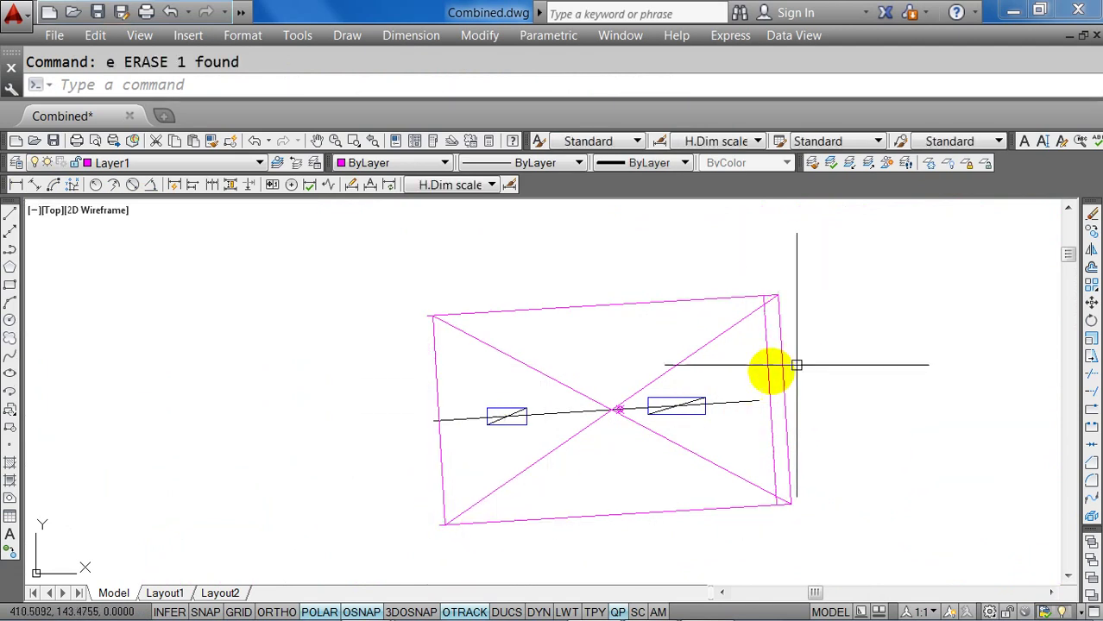
{"action": "left_click", "coordinate": [769, 369]}
{"action": "type", "text": "e"}
{"action": "key", "text": "Return"}
Trim the short overhangs of the long footing edges beyond the new left edge.
{"action": "type", "text": "tr"}
{"action": "key", "text": "Return"}
{"action": "key", "text": "Return"}
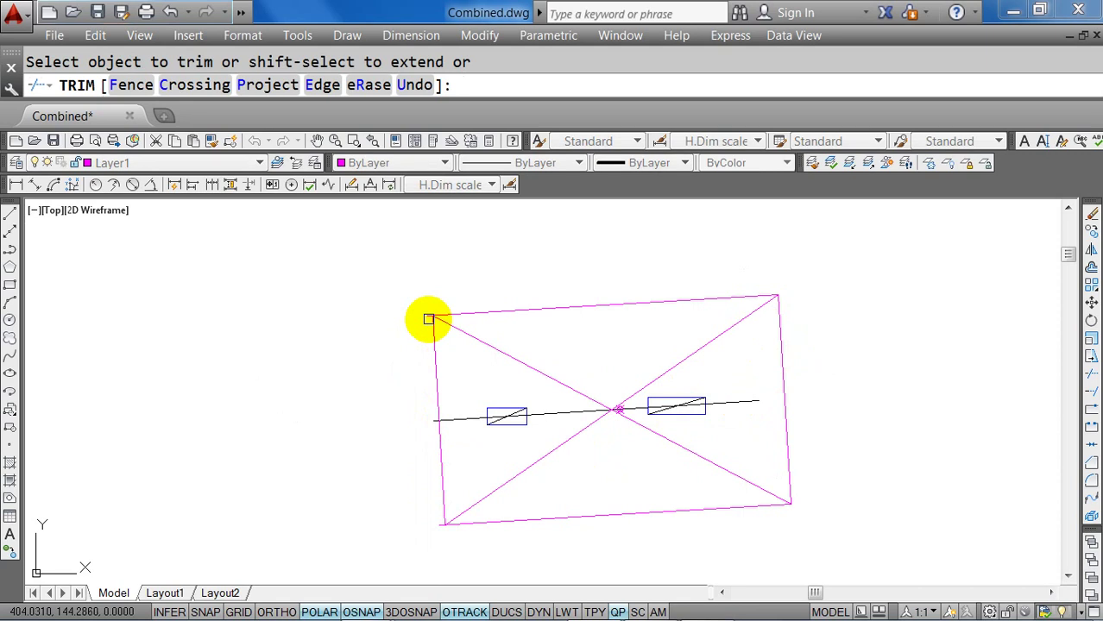
{"action": "scroll", "coordinate": [442, 539], "scroll_direction": "up", "scroll_amount": 4}
{"action": "key", "text": "Escape"}
Join the four footing edges into one closed polyline.
{"action": "scroll", "coordinate": [447, 527], "scroll_direction": "down", "scroll_amount": 3}
{"action": "left_click", "coordinate": [414, 449]}
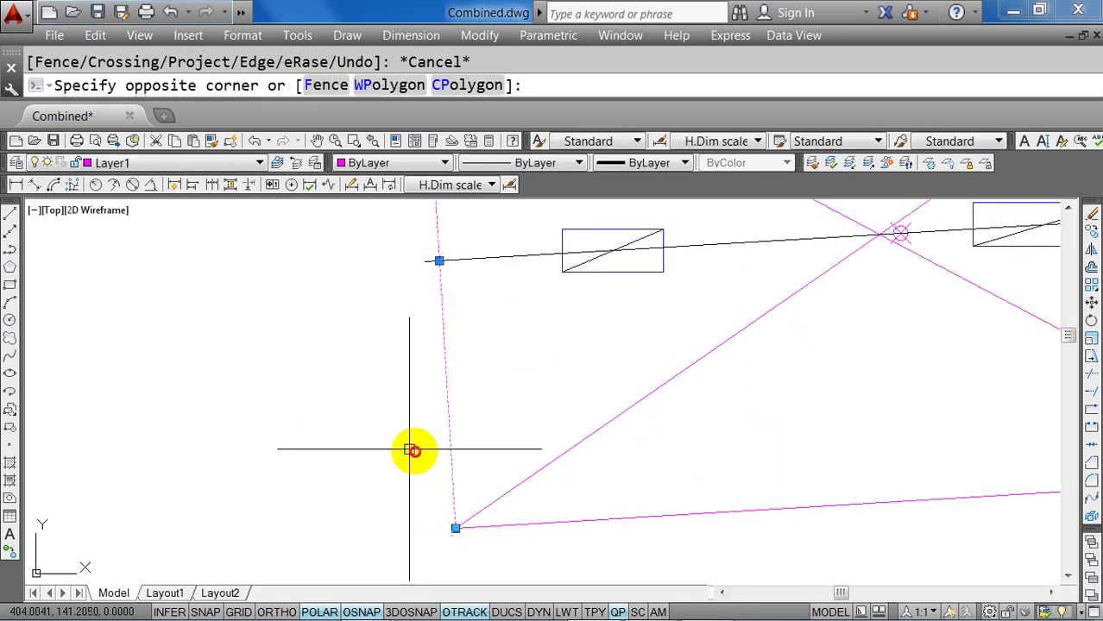
{"action": "scroll", "coordinate": [604, 457], "scroll_direction": "down", "scroll_amount": 2}
{"action": "left_click", "coordinate": [712, 458]}
{"action": "left_click", "coordinate": [818, 363]}
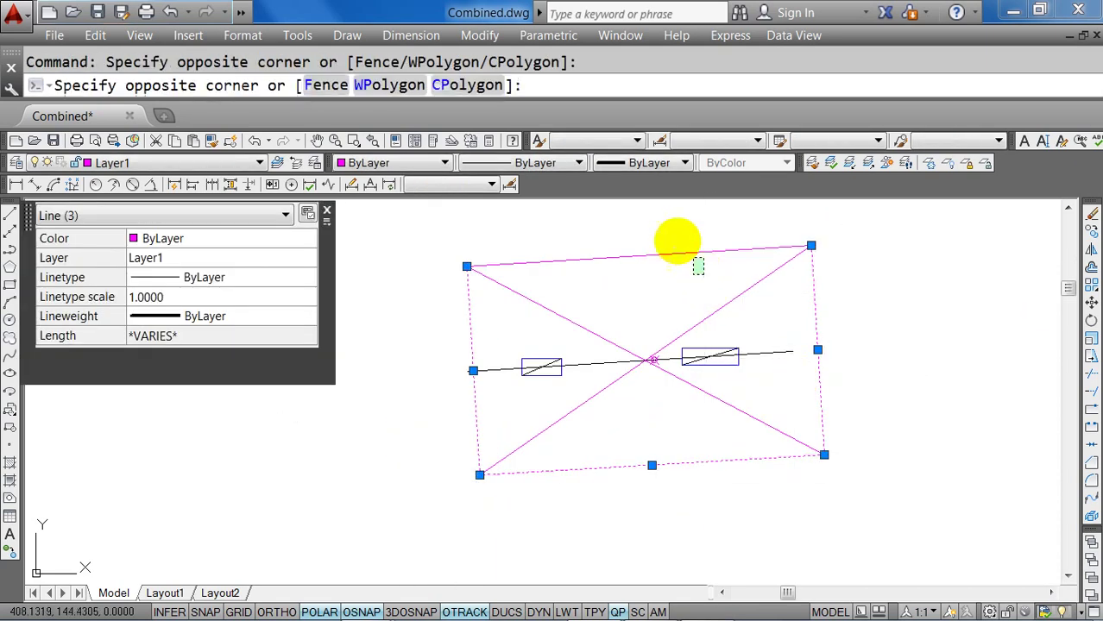
{"action": "left_click", "coordinate": [673, 242]}
{"action": "type", "text": "j"}
{"action": "key", "text": "Return"}
List the joined footing outline's properties to check its area and perimeter.
{"action": "left_click", "coordinate": [645, 295]}
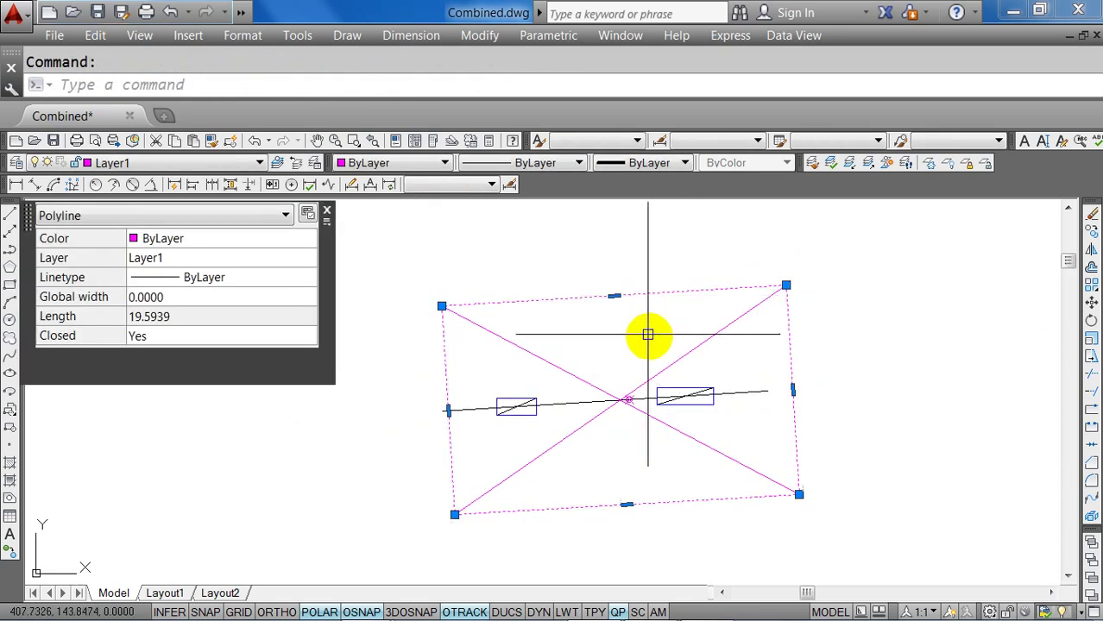
{"action": "type", "text": "li"}
{"action": "key", "text": "Return"}
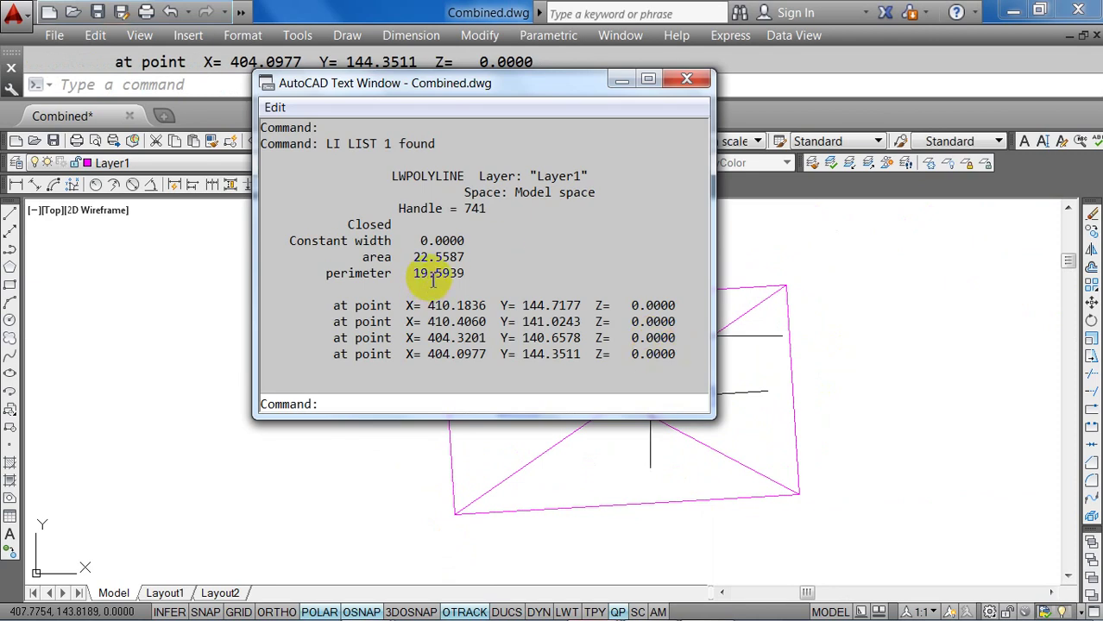
{"action": "left_click", "coordinate": [697, 93]}
{"action": "key", "text": "Escape"}
Extend the line through the columns to the footing's right edge and trim its overhang beyond the left edge.
{"action": "scroll", "coordinate": [731, 401], "scroll_direction": "up", "scroll_amount": 4}
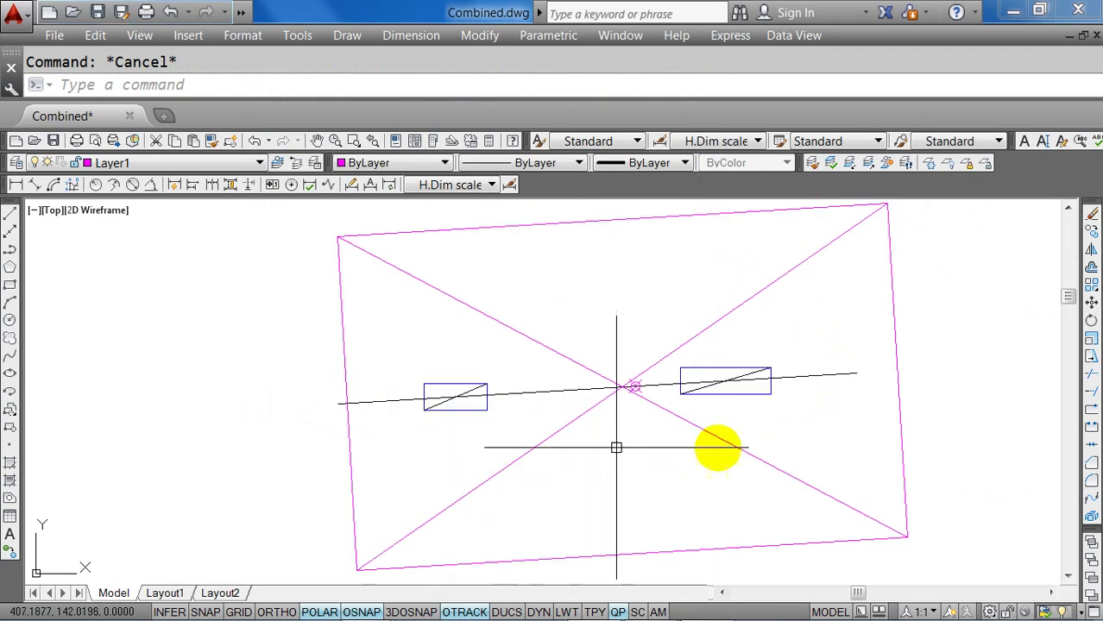
{"action": "type", "text": "ex"}
{"action": "key", "text": "Return"}
{"action": "key", "text": "Return"}
{"action": "left_click", "coordinate": [840, 377]}
{"action": "key", "text": "Escape"}
{"action": "type", "text": "tr"}
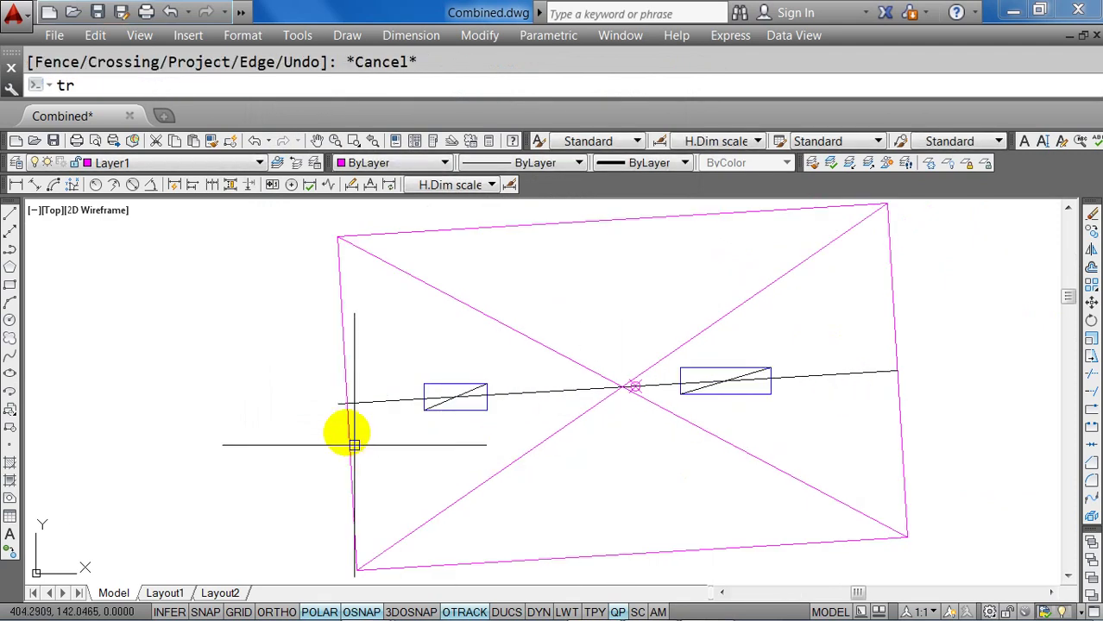
{"action": "key", "text": "Return"}
{"action": "key", "text": "Return"}
{"action": "left_click", "coordinate": [338, 401]}
{"action": "key", "text": "Escape"}
{"action": "middle_click_drag", "start_coordinate": [357, 424], "coordinate": [340, 417]}
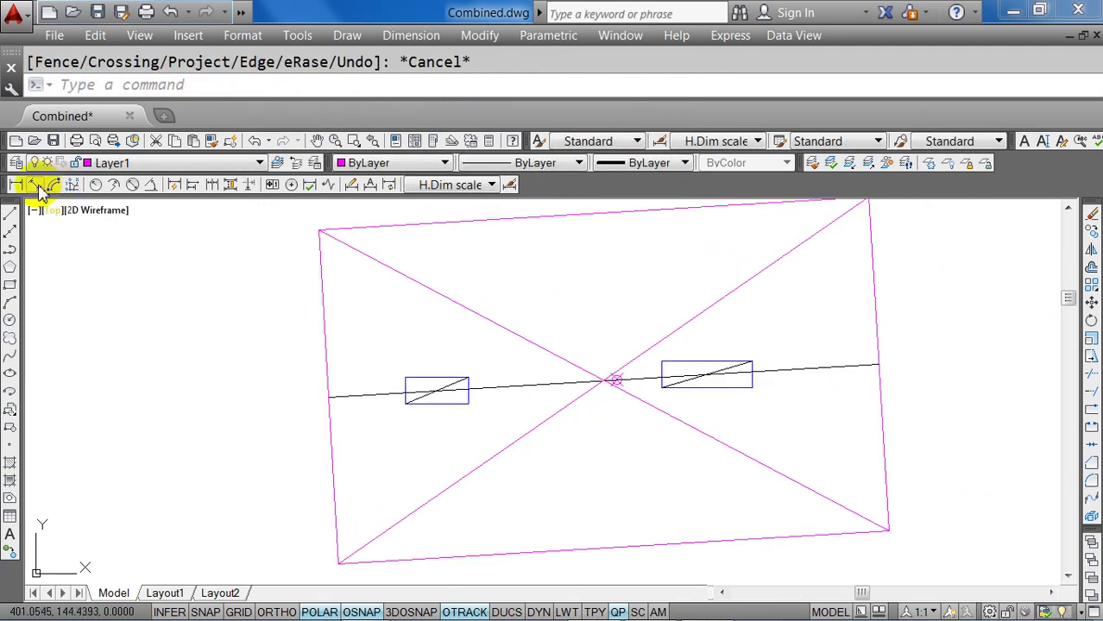
Place an aligned dimension of the footing's length between the ends of the line through the columns.
{"action": "left_click", "coordinate": [36, 186]}
{"action": "left_click", "coordinate": [330, 396]}
{"action": "left_click", "coordinate": [878, 365]}
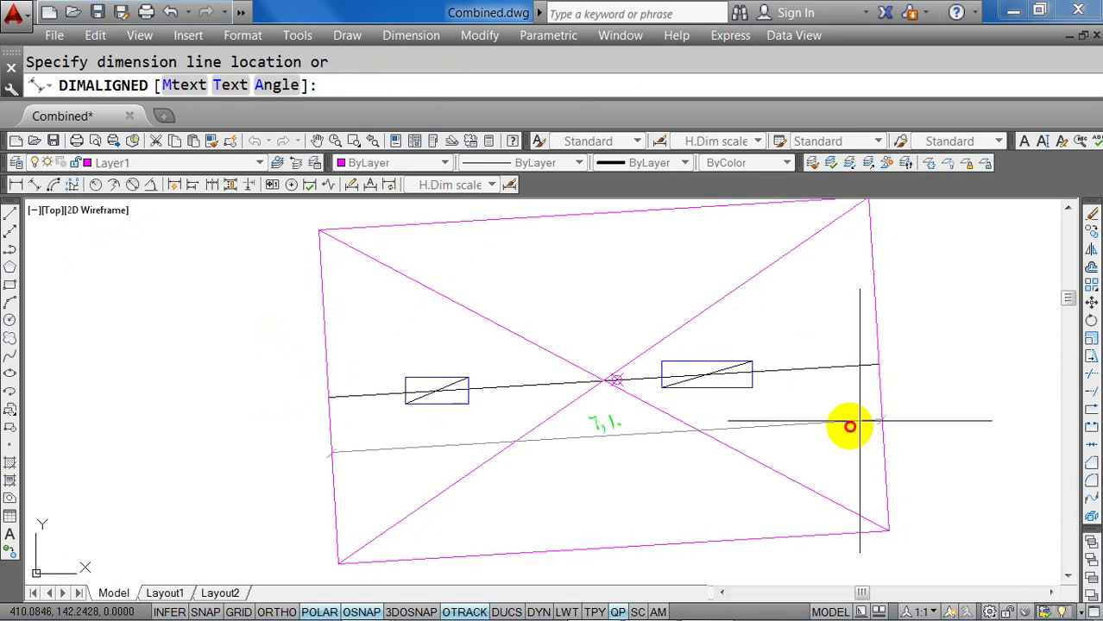
{"action": "left_click", "coordinate": [850, 426]}
Switch to the Calculator, work out one twentieth of the 6.10 footing length, and return to the drawing.
{"action": "mouse_move", "coordinate": [636, 608]}
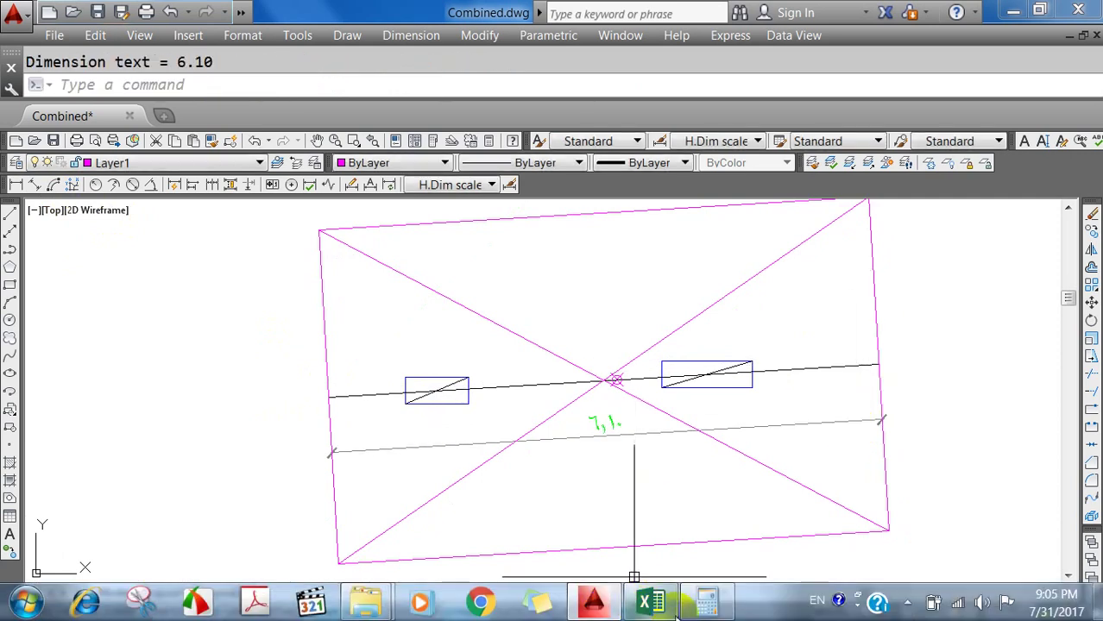
{"action": "left_click", "coordinate": [691, 609]}
{"action": "type", "text": "6."}
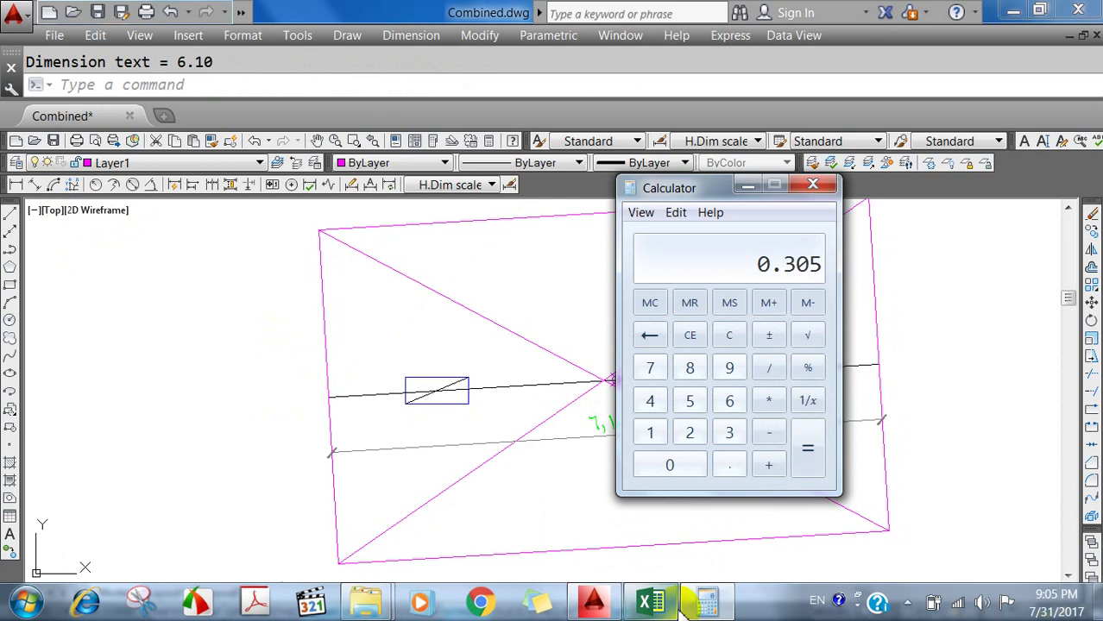
{"action": "left_click", "coordinate": [747, 184]}
Dimension the offset between the diagonals' crossing and the marked centre point.
{"action": "scroll", "coordinate": [620, 386], "scroll_direction": "up", "scroll_amount": 5}
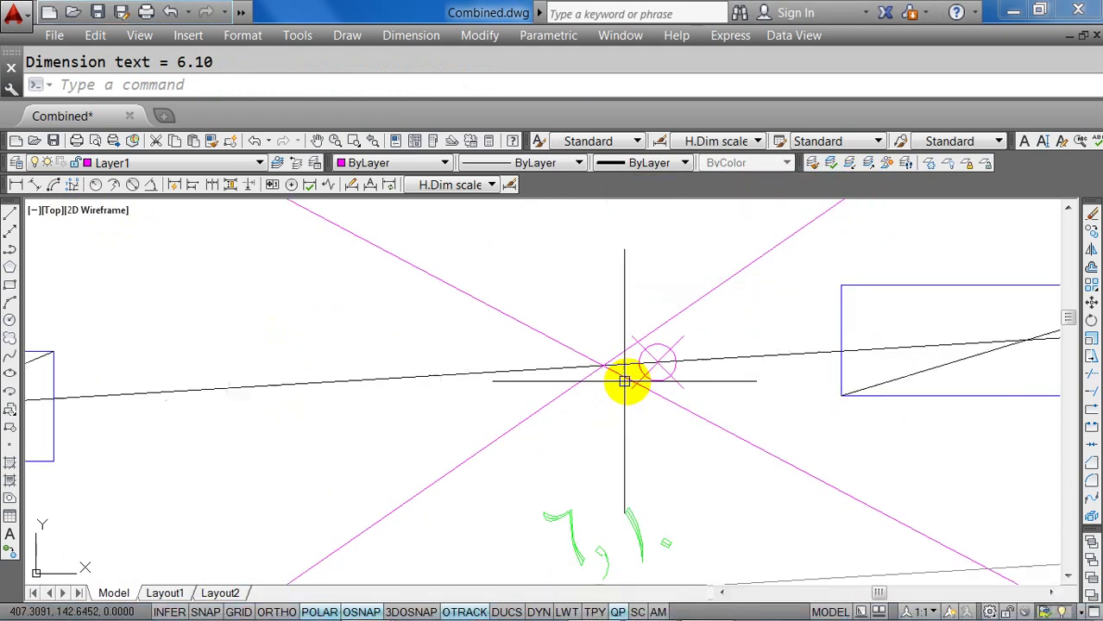
{"action": "middle_click_drag", "start_coordinate": [624, 381], "coordinate": [568, 386]}
{"action": "key", "text": "Escape"}
{"action": "left_click", "coordinate": [35, 185]}
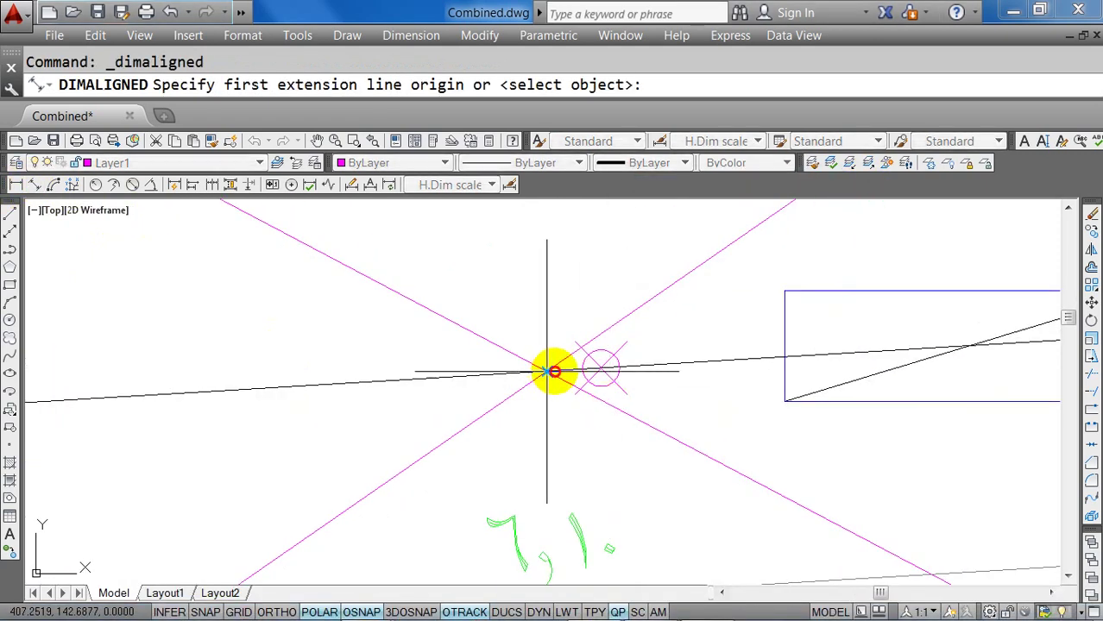
{"action": "left_click", "coordinate": [547, 372]}
{"action": "left_click", "coordinate": [602, 369]}
{"action": "left_click", "coordinate": [586, 424]}
Erase the footing length dimension and the small centre offset dimension.
{"action": "left_click", "coordinate": [605, 445]}
{"action": "scroll", "coordinate": [633, 485], "scroll_direction": "down", "scroll_amount": 4}
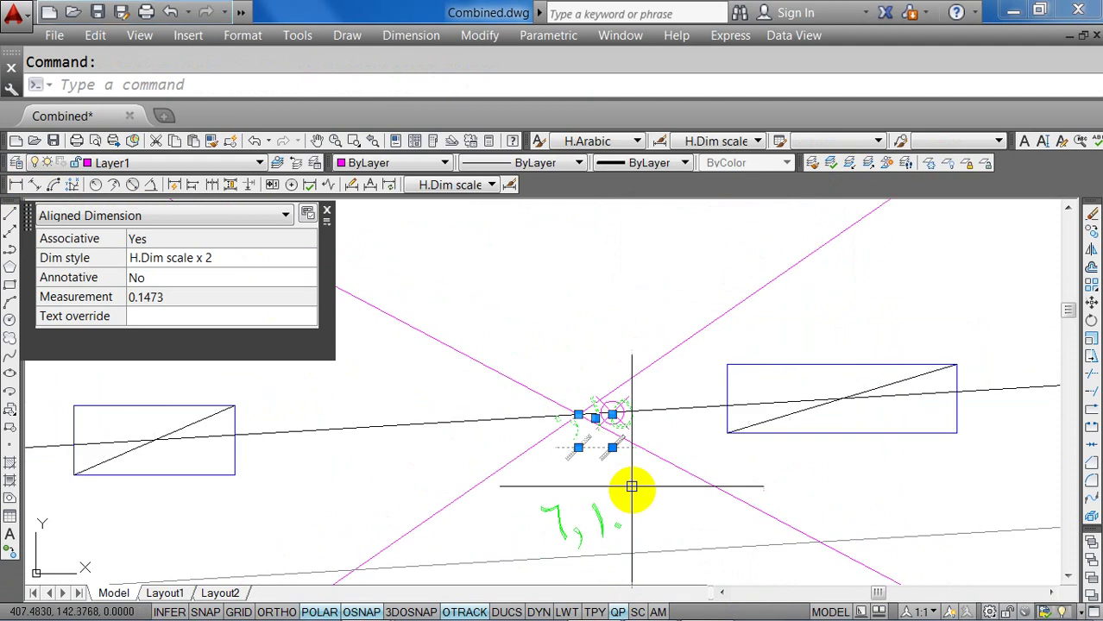
{"action": "left_click", "coordinate": [568, 463]}
{"action": "left_click", "coordinate": [589, 484]}
{"action": "type", "text": "e"}
{"action": "key", "text": "Return"}
Erase the footing's two diagonals, the line through the columns and the centre marker.
{"action": "scroll", "coordinate": [589, 484], "scroll_direction": "down", "scroll_amount": 3}
{"action": "left_click", "coordinate": [638, 437]}
{"action": "left_click", "coordinate": [441, 447]}
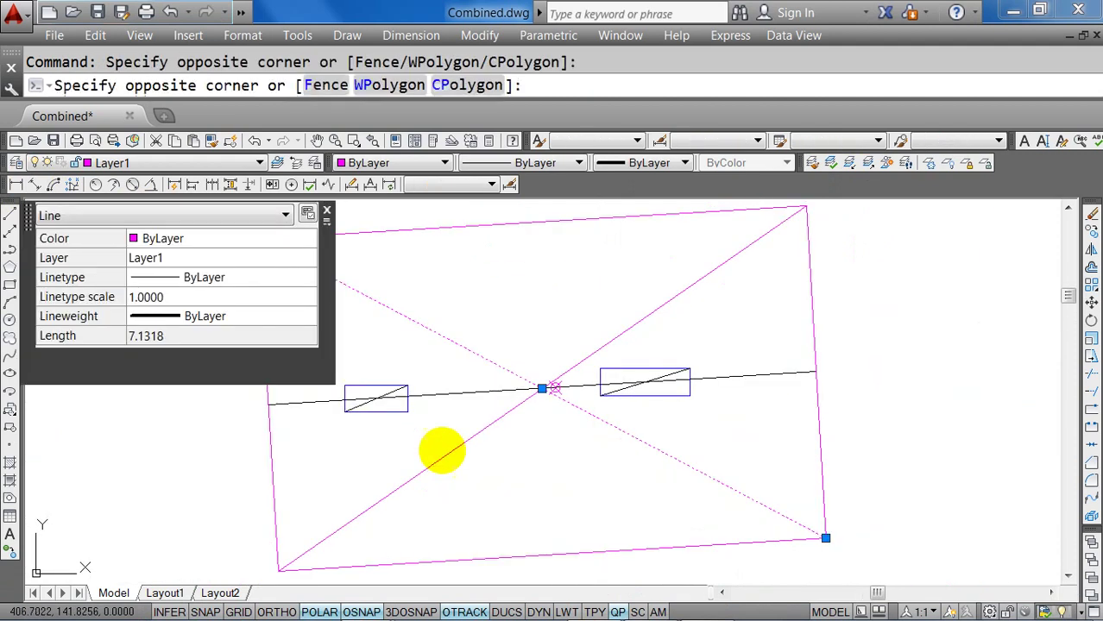
{"action": "left_click", "coordinate": [572, 468]}
{"action": "type", "text": "e"}
{"action": "key", "text": "Return"}
Erase the diagonal lines inside both column rectangles.
{"action": "scroll", "coordinate": [571, 468], "scroll_direction": "down", "scroll_amount": 3}
{"action": "scroll", "coordinate": [580, 438], "scroll_direction": "up", "scroll_amount": 3}
{"action": "scroll", "coordinate": [684, 413], "scroll_direction": "up", "scroll_amount": 3}
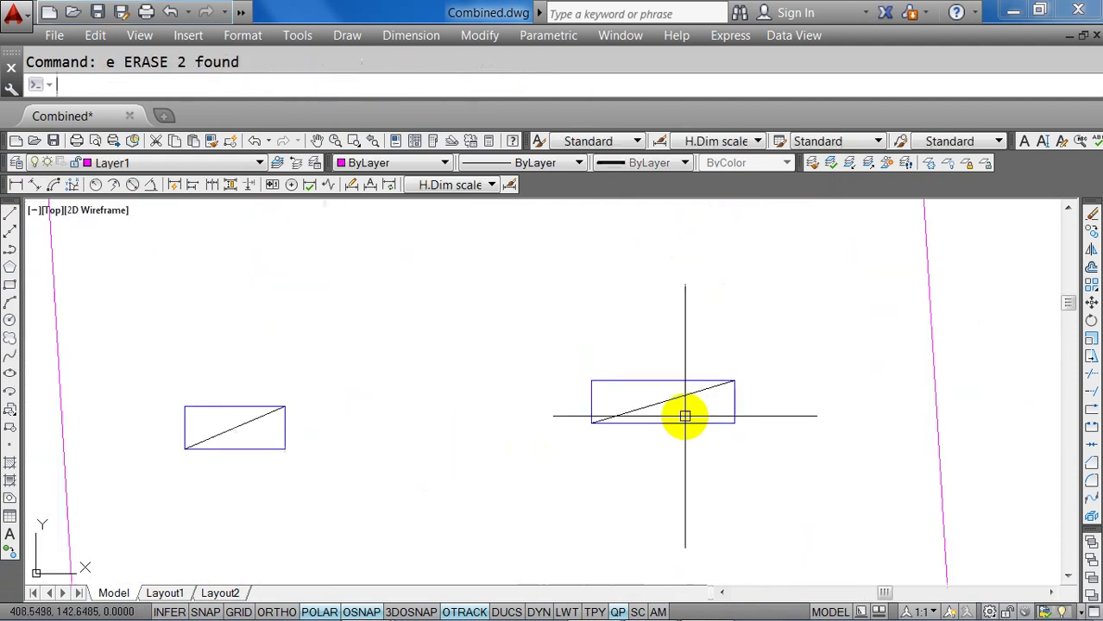
{"action": "left_click", "coordinate": [682, 411]}
{"action": "left_click", "coordinate": [630, 382]}
{"action": "middle_click_drag", "start_coordinate": [630, 382], "coordinate": [919, 390]}
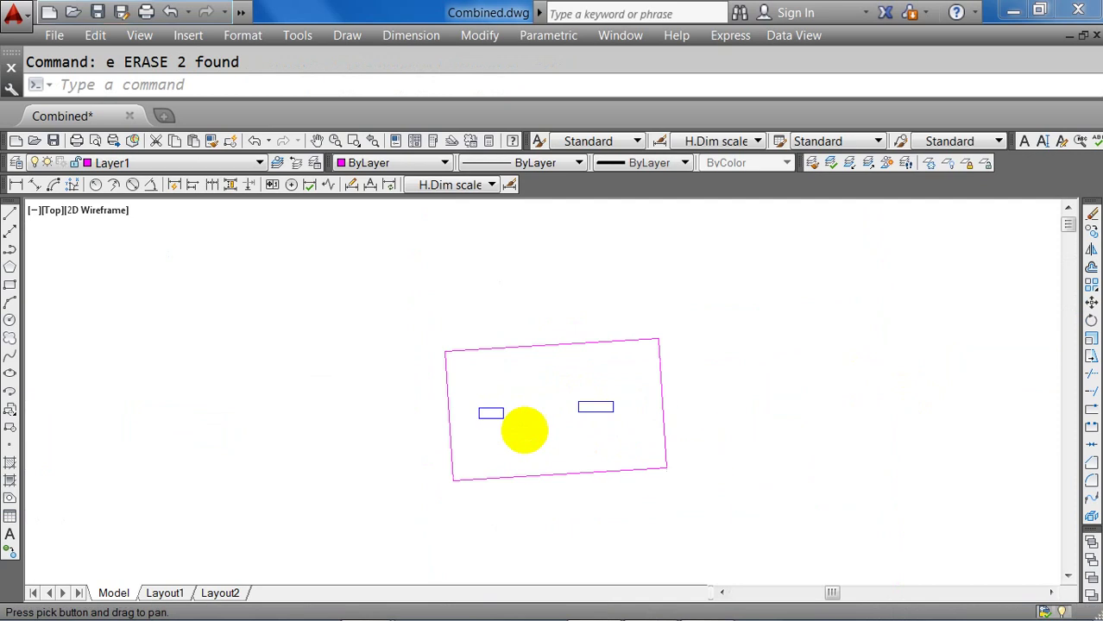
Offset the footing outline inward by 0.30.
{"action": "key", "text": "Escape"}
{"action": "type", "text": "o"}
{"action": "key", "text": "Return"}
{"action": "type", "text": "0."}
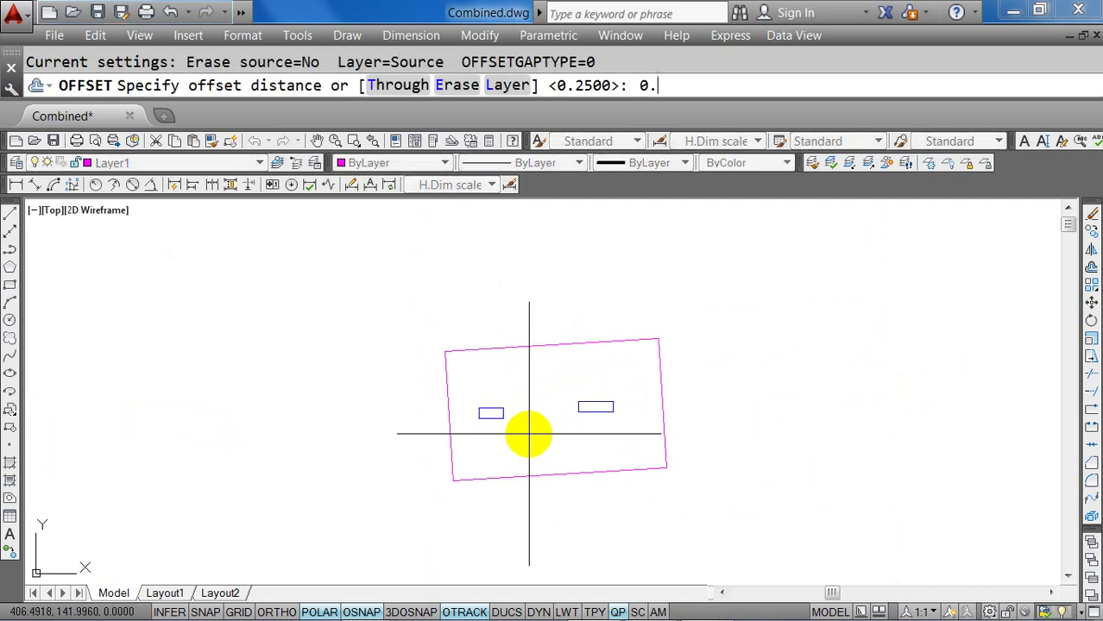
{"action": "type", "text": "30"}
{"action": "key", "text": "Return"}
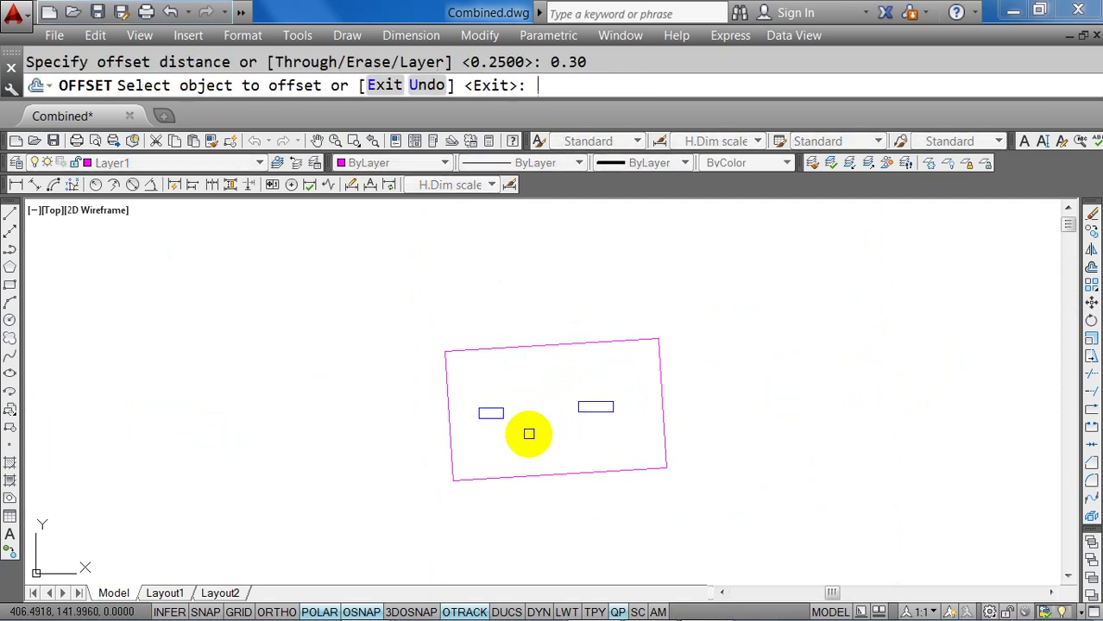
{"action": "left_click", "coordinate": [528, 351]}
{"action": "left_click", "coordinate": [527, 422]}
{"action": "key", "text": "Escape"}
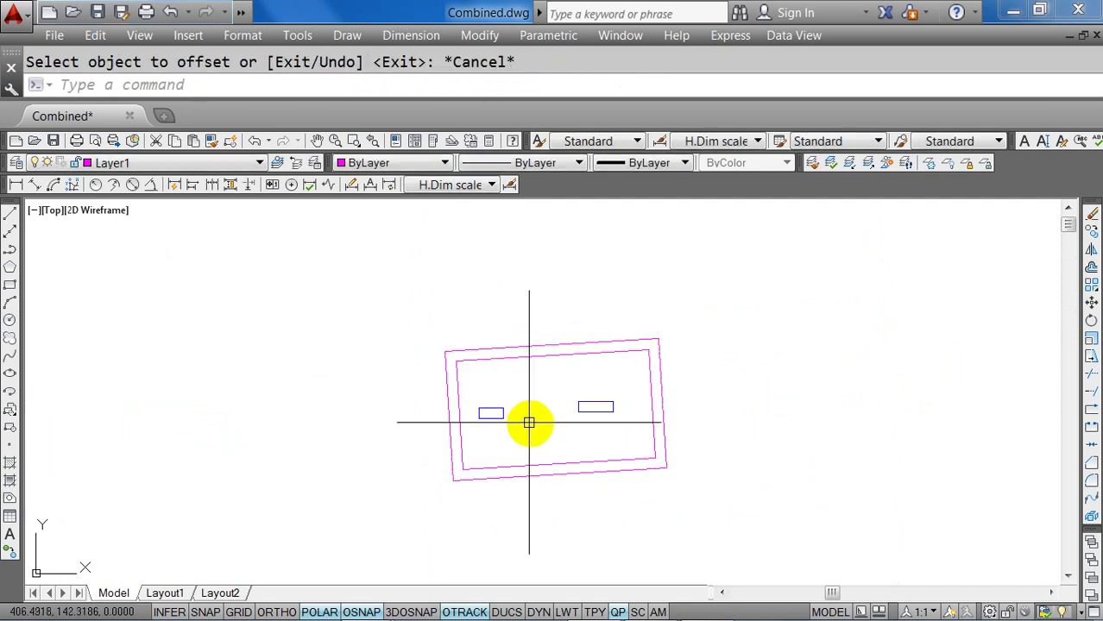
{"action": "scroll", "coordinate": [529, 423], "scroll_direction": "down", "scroll_amount": 3}
{"action": "scroll", "coordinate": [584, 418], "scroll_direction": "up", "scroll_amount": 3}
{"action": "scroll", "coordinate": [584, 433], "scroll_direction": "down", "scroll_amount": 2}
{"action": "left_click", "coordinate": [582, 431]}
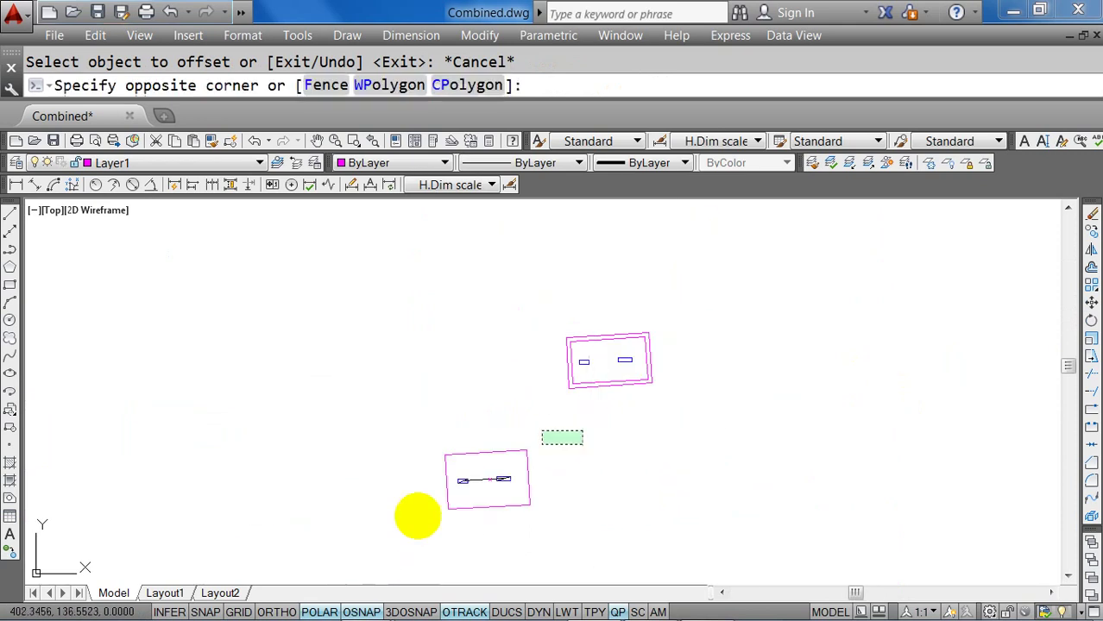
{"action": "left_click", "coordinate": [418, 516]}
{"action": "key", "text": "Escape"}
{"action": "scroll", "coordinate": [626, 371], "scroll_direction": "up", "scroll_amount": 7}
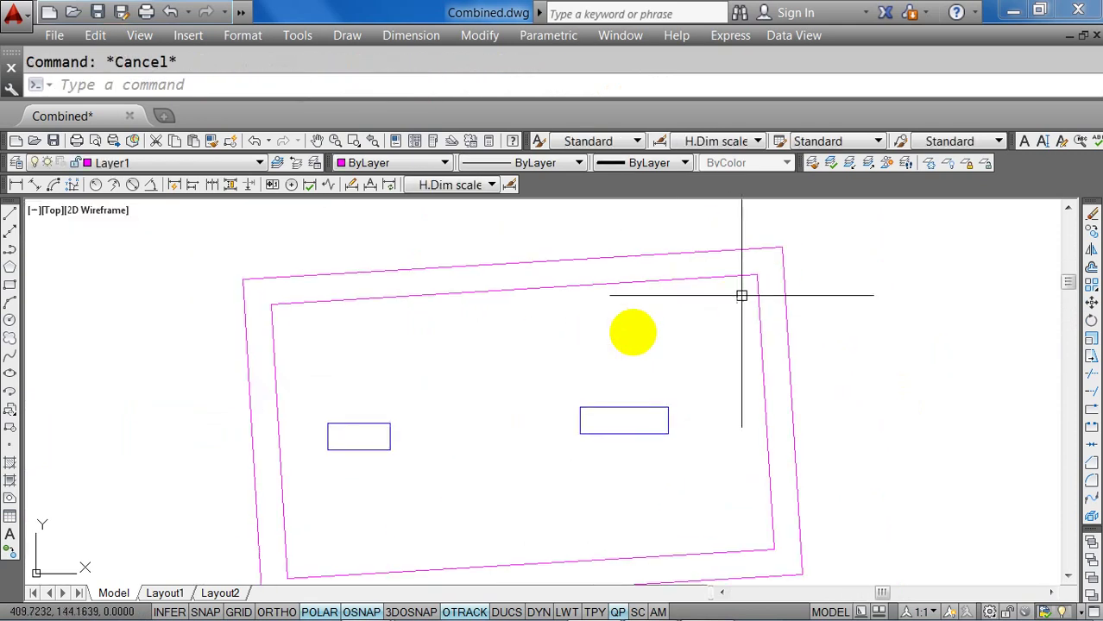
{"action": "mouse_move", "coordinate": [741, 295]}
{"action": "middle_mouse_down"}
{"action": "mouse_move", "coordinate": [721, 286]}
{"action": "mouse_move", "coordinate": [805, 281]}
{"action": "middle_mouse_up"}
{"action": "left_click", "coordinate": [791, 284]}
{"action": "left_click", "coordinate": [751, 295]}
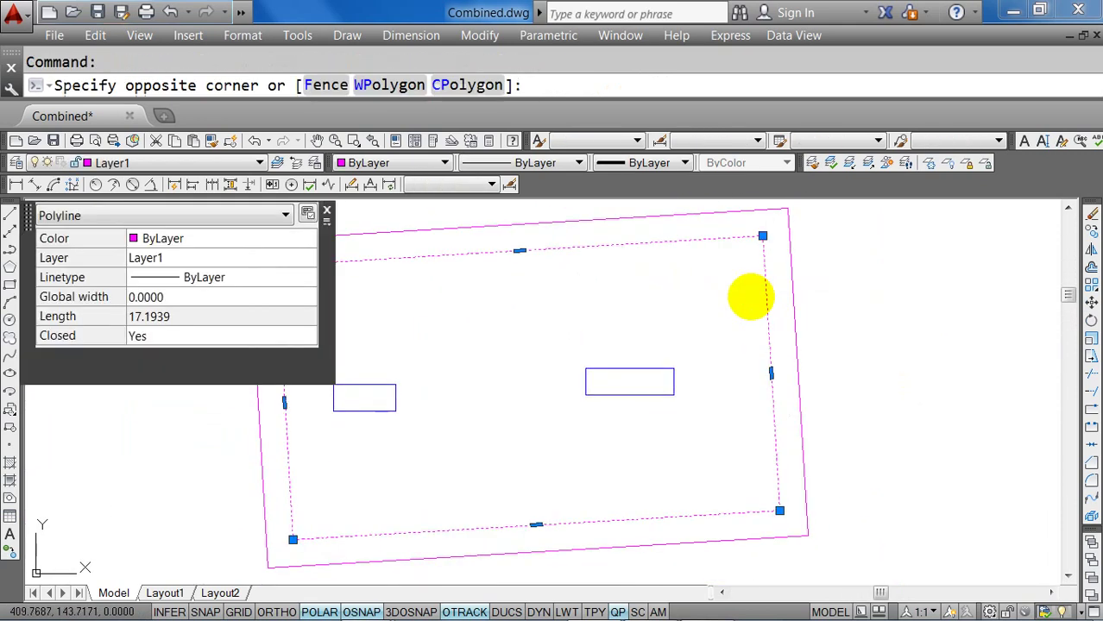
{"action": "left_click", "coordinate": [138, 162]}
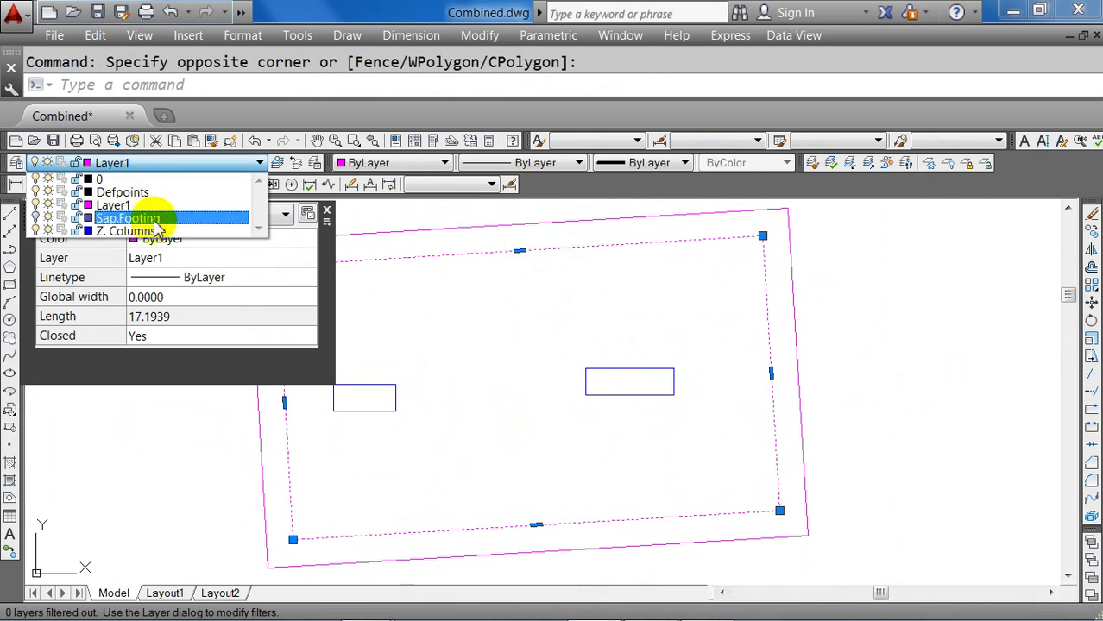
Create a new layer named P.C in the Layer Properties Manager.
{"action": "left_click", "coordinate": [17, 162]}
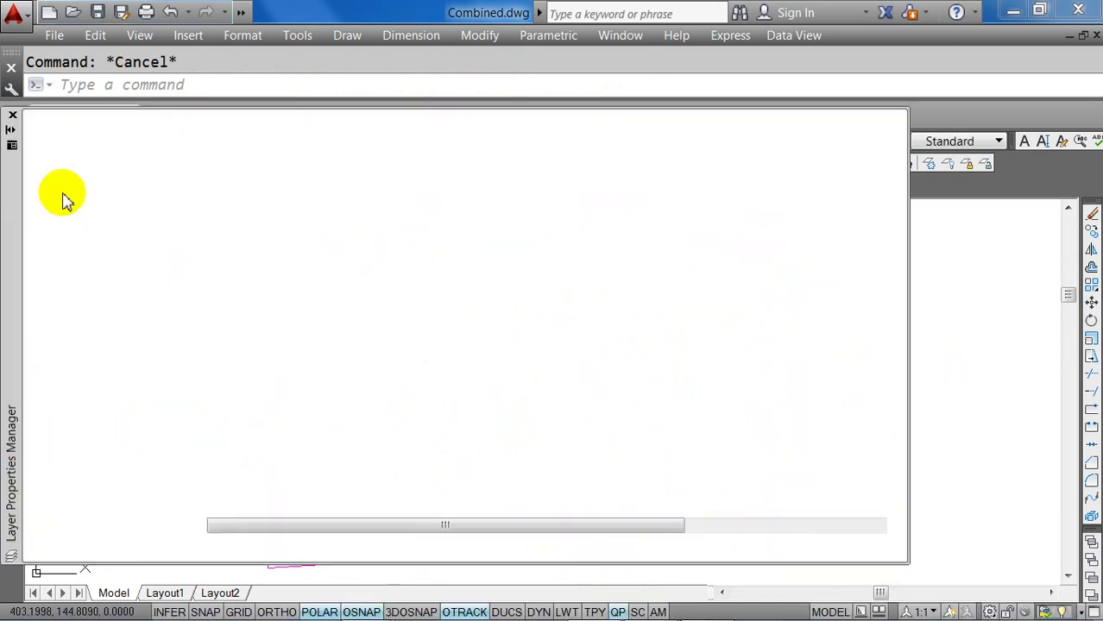
{"action": "key", "text": "alt+n"}
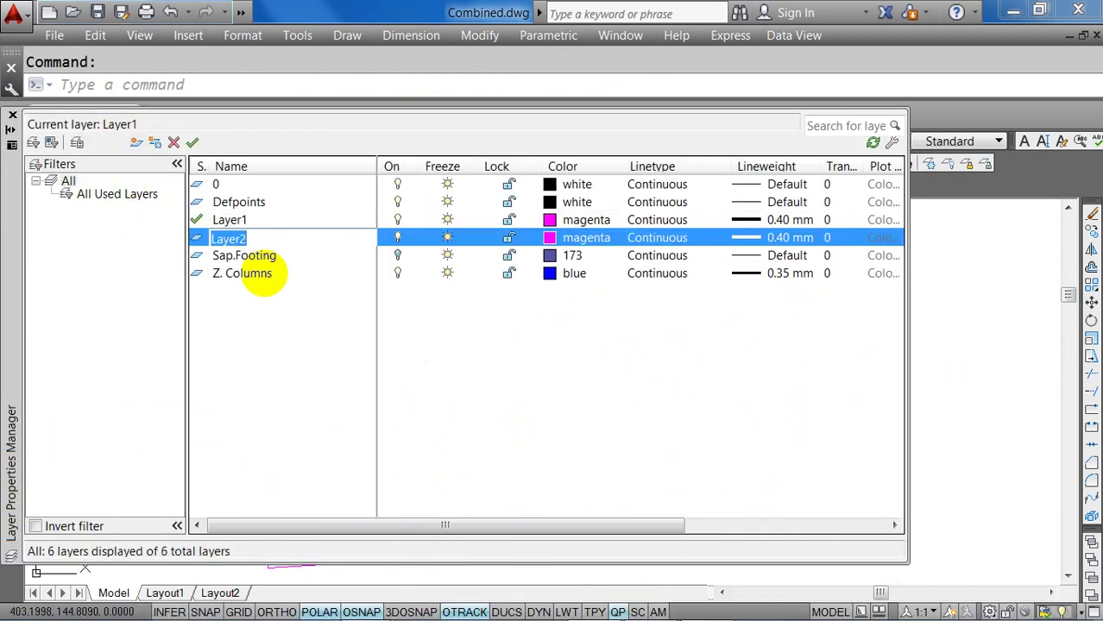
{"action": "key", "text": "Return"}
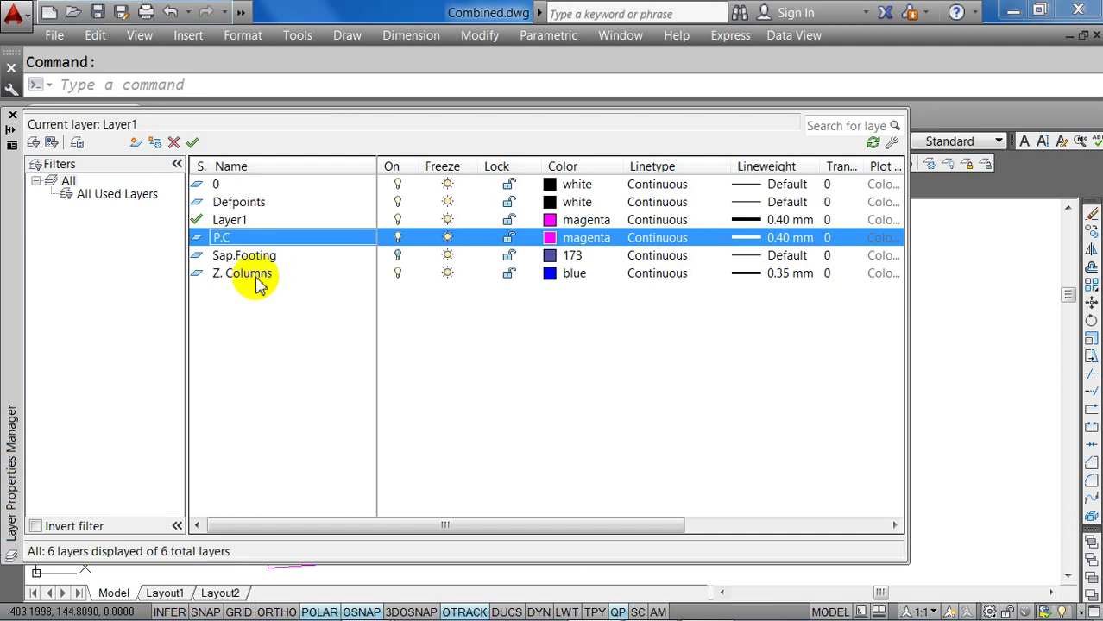
Create a new layer named RC and set its color to red.
{"action": "left_click", "coordinate": [135, 144]}
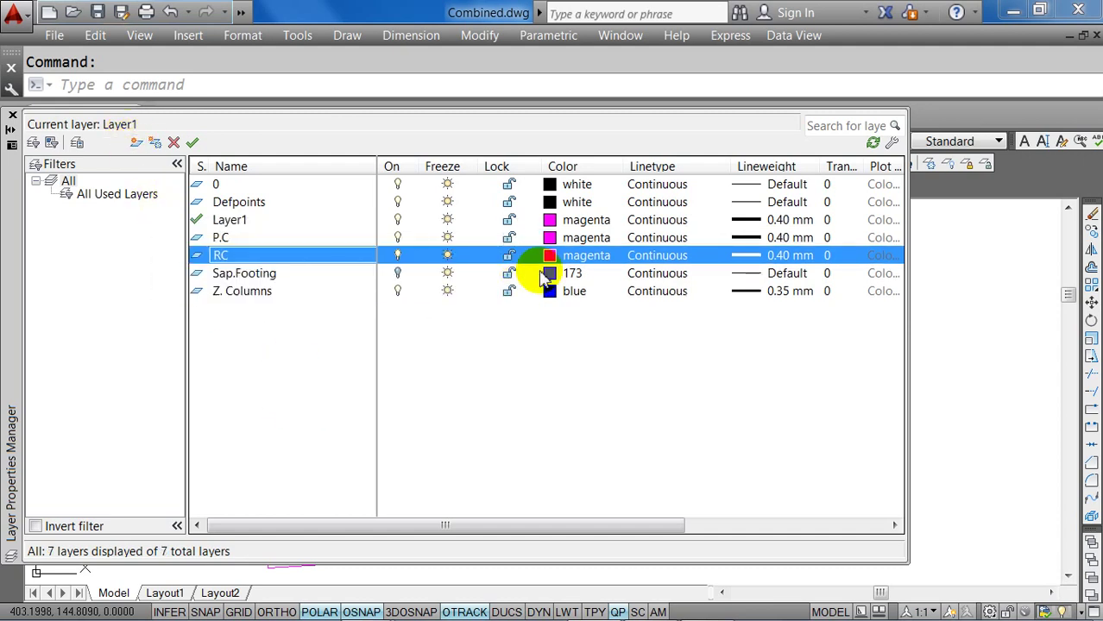
{"action": "left_click", "coordinate": [553, 259]}
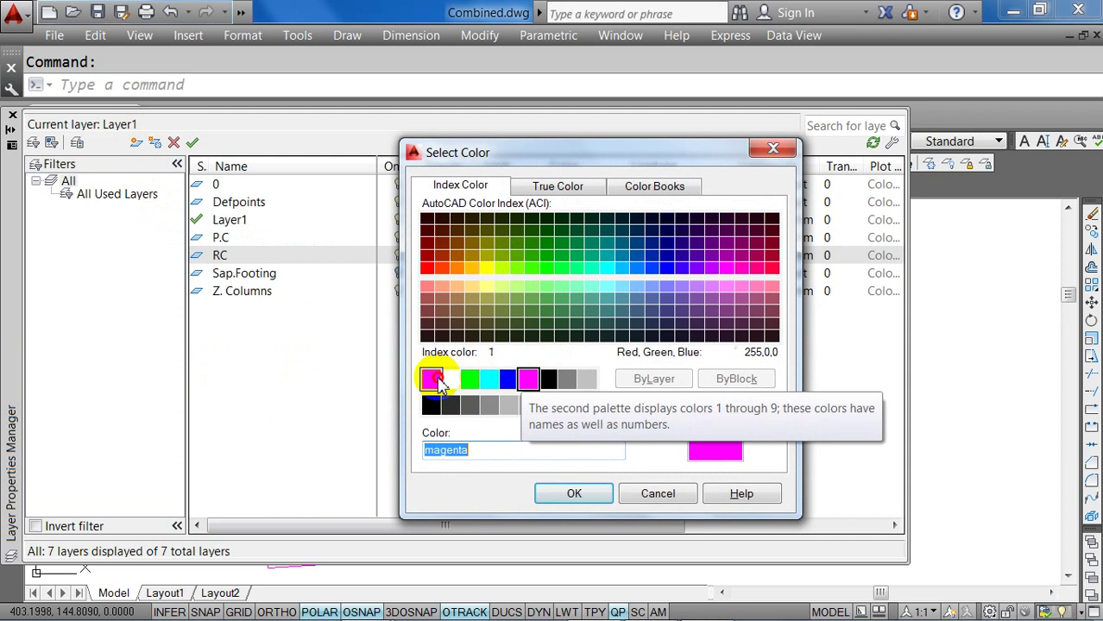
{"action": "left_click", "coordinate": [430, 379]}
{"action": "left_click", "coordinate": [580, 496]}
{"action": "left_click", "coordinate": [12, 118]}
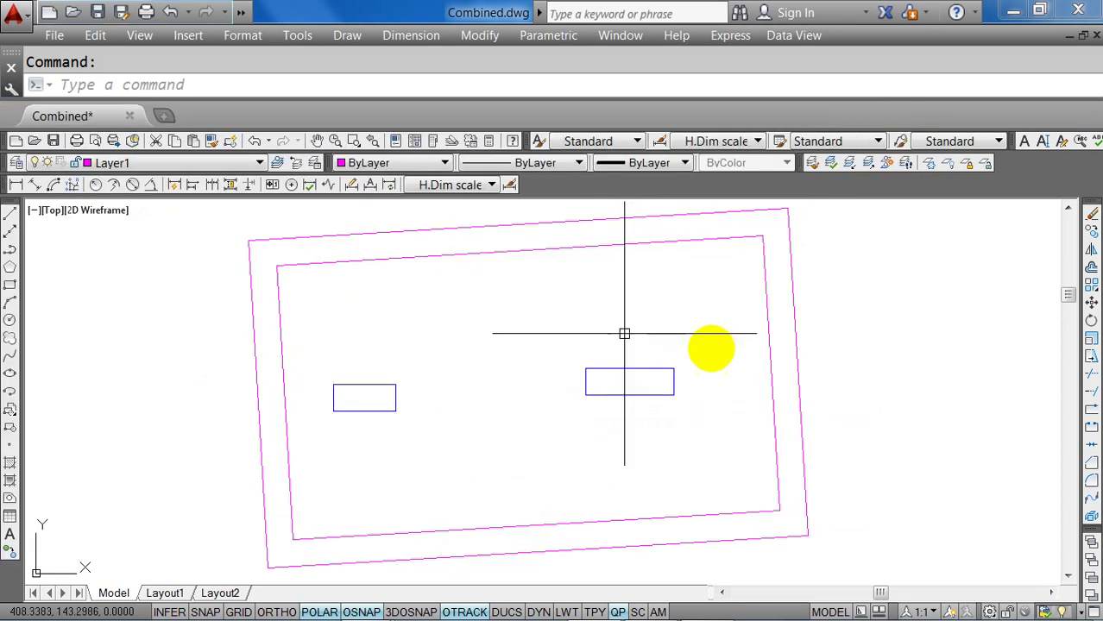
Assign the inner footing outline to the RC layer.
{"action": "left_click", "coordinate": [722, 237]}
{"action": "left_click", "coordinate": [215, 163]}
{"action": "left_click", "coordinate": [171, 231]}
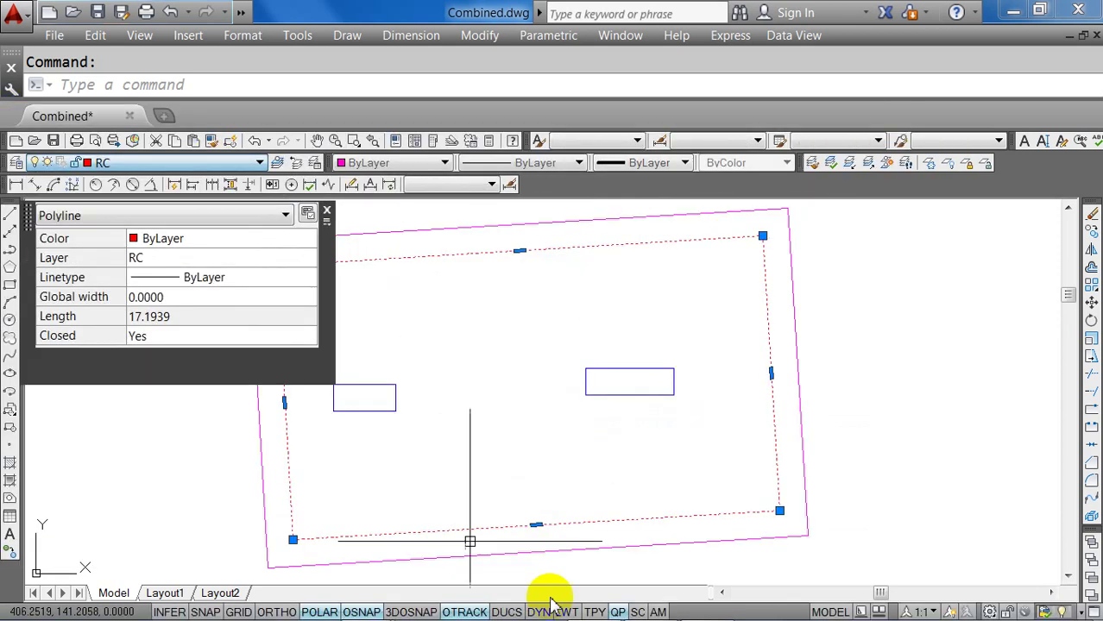
{"action": "key", "text": "Escape"}
Turn on lineweight display and regenerate the drawing.
{"action": "left_click", "coordinate": [567, 612]}
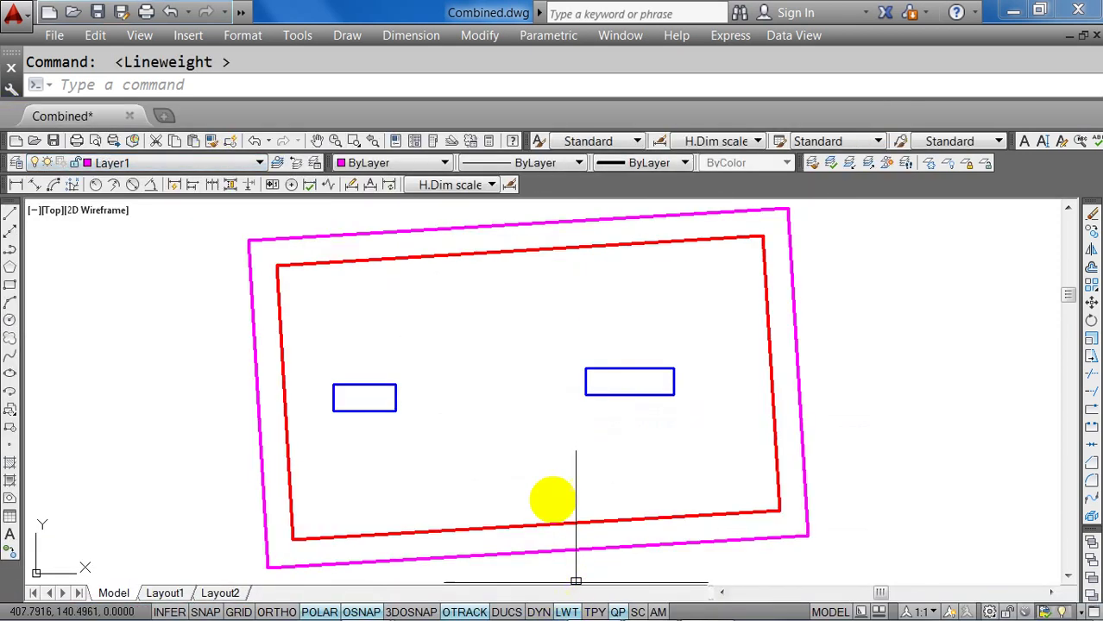
{"action": "scroll", "coordinate": [590, 399], "scroll_direction": "down", "scroll_amount": 2}
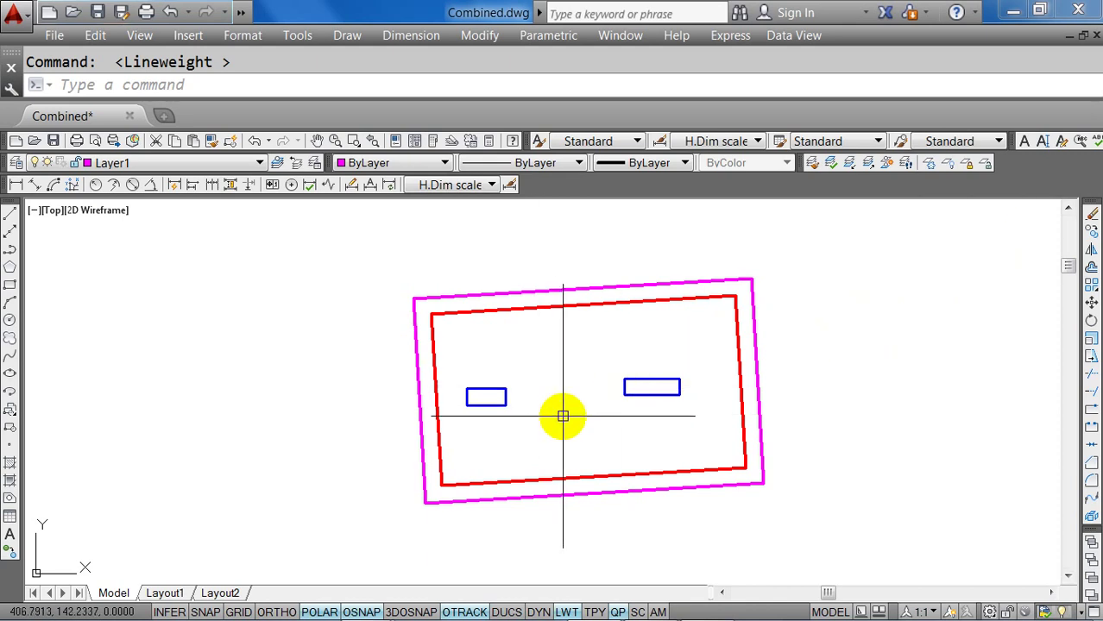
{"action": "scroll", "coordinate": [587, 371], "scroll_direction": "down", "scroll_amount": 3}
{"action": "type", "text": "re"}
{"action": "key", "text": "Return"}
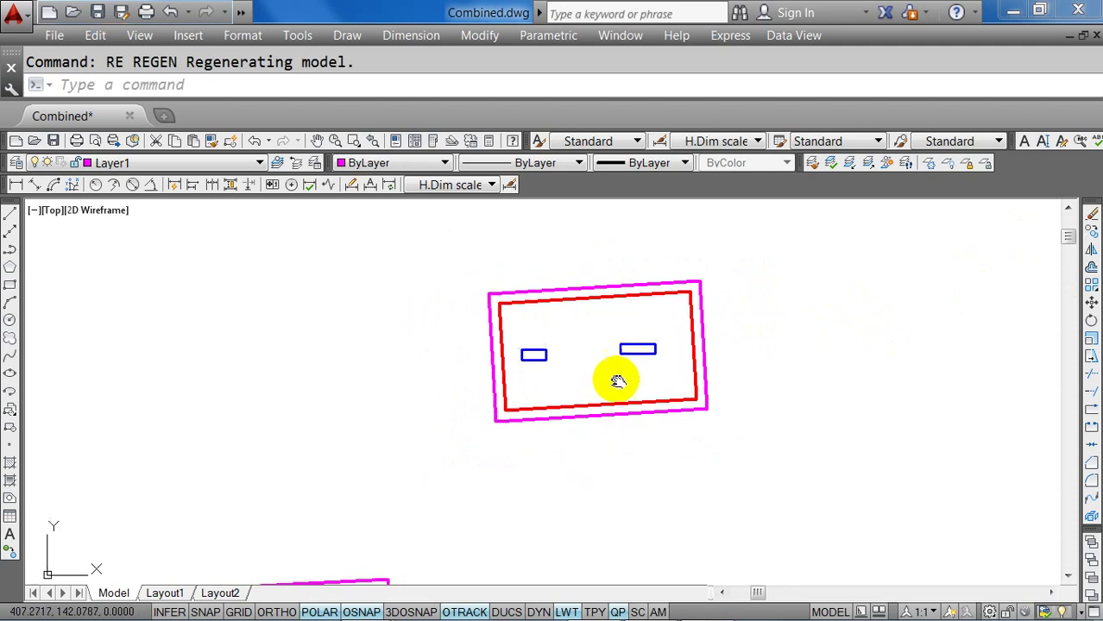
{"action": "scroll", "coordinate": [613, 376], "scroll_direction": "up", "scroll_amount": 4}
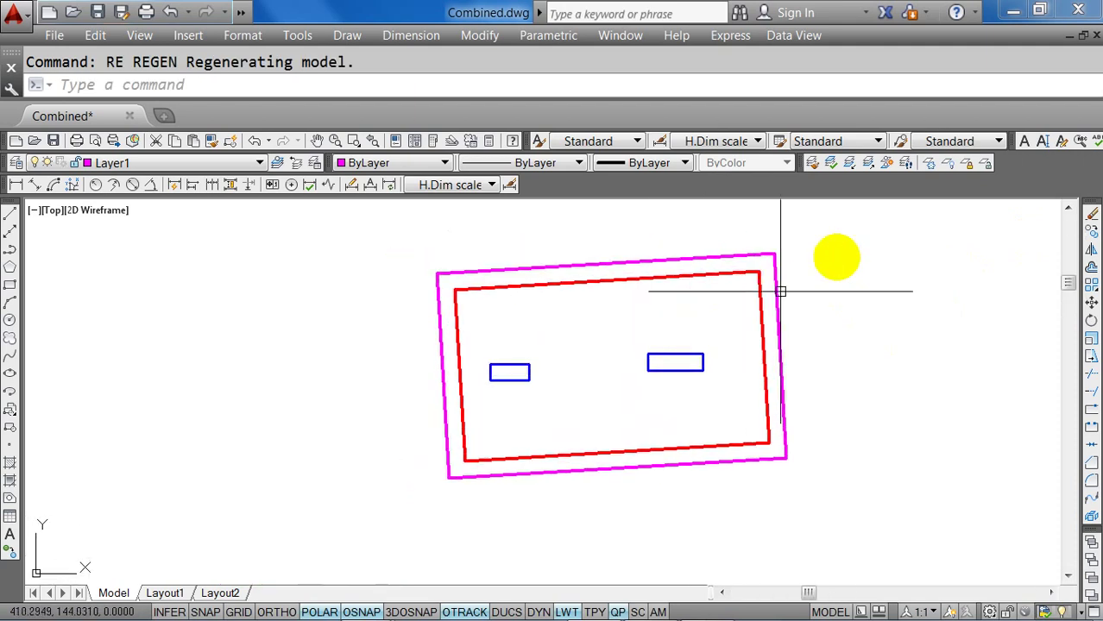
Copy both footing outlines together with the two columns to an empty area beside the original.
{"action": "left_click", "coordinate": [849, 226]}
{"action": "left_click", "coordinate": [375, 510]}
{"action": "type", "text": "co"}
{"action": "key", "text": "Return"}
{"action": "left_click", "coordinate": [543, 386]}
{"action": "scroll", "coordinate": [132, 441], "scroll_direction": "down", "scroll_amount": 2}
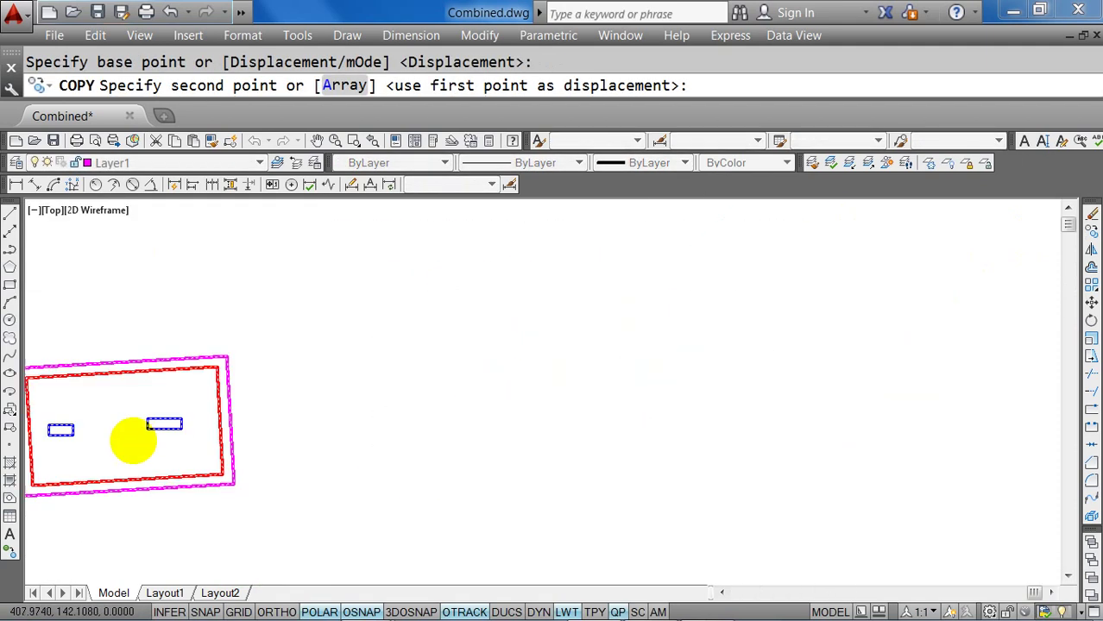
{"action": "left_click", "coordinate": [665, 333]}
{"action": "key", "text": "Escape"}
{"action": "scroll", "coordinate": [733, 291], "scroll_direction": "up", "scroll_amount": 2}
{"action": "middle_click_drag", "start_coordinate": [734, 291], "coordinate": [607, 350]}
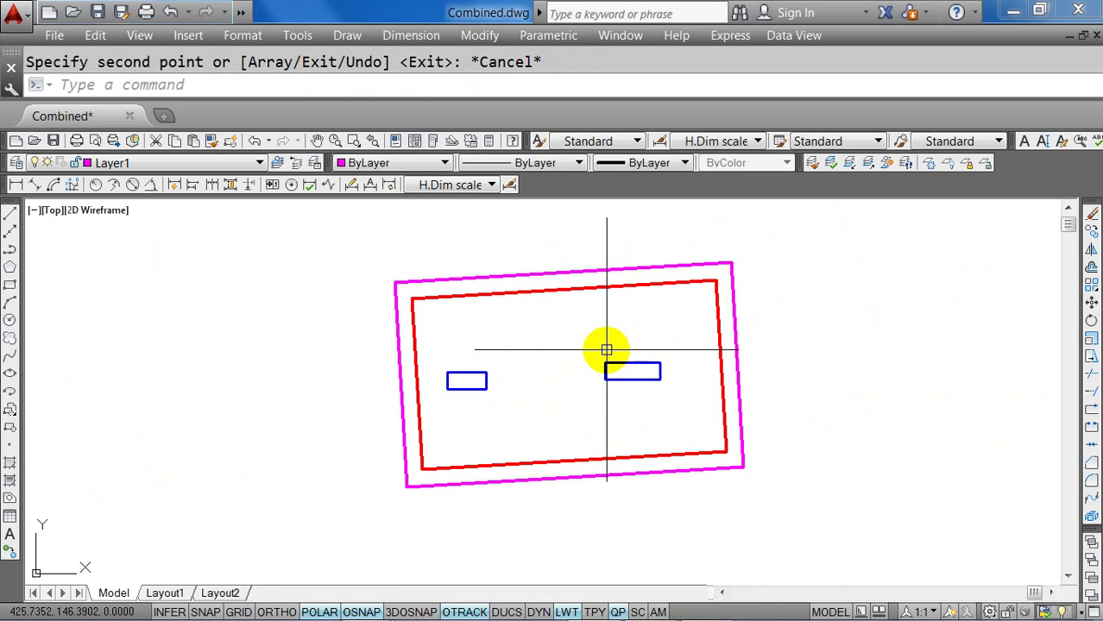
{"action": "middle_click_drag", "start_coordinate": [537, 382], "coordinate": [568, 378]}
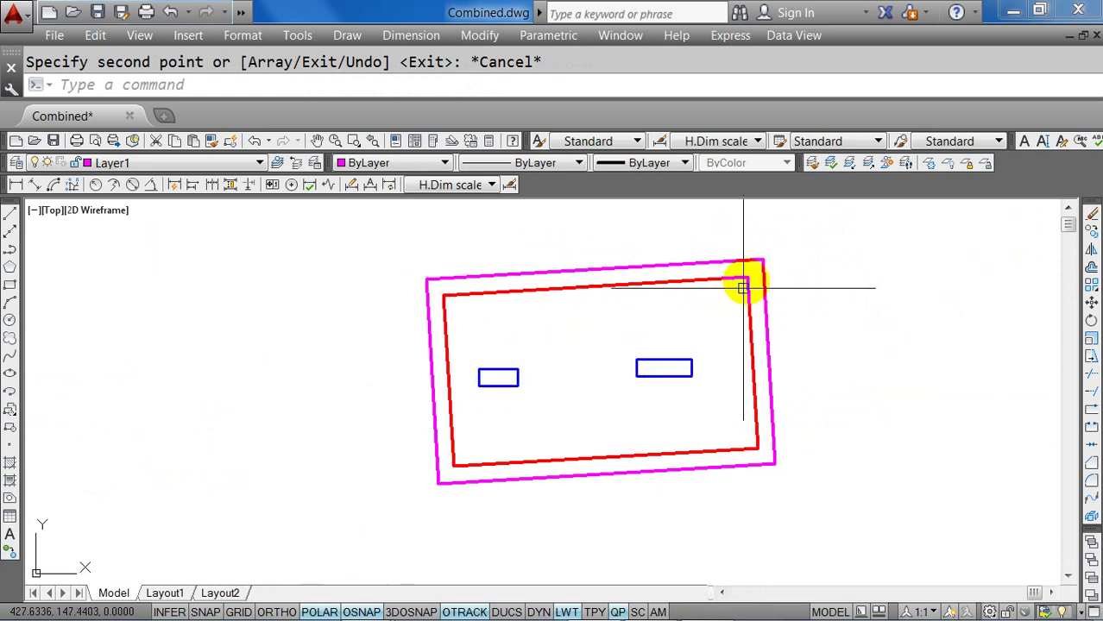
Copy the red inner outline and both column rectangles of the copied footing to the clipboard.
{"action": "left_click", "coordinate": [752, 270]}
{"action": "left_click", "coordinate": [714, 333]}
{"action": "left_click", "coordinate": [714, 336]}
{"action": "left_click", "coordinate": [484, 404]}
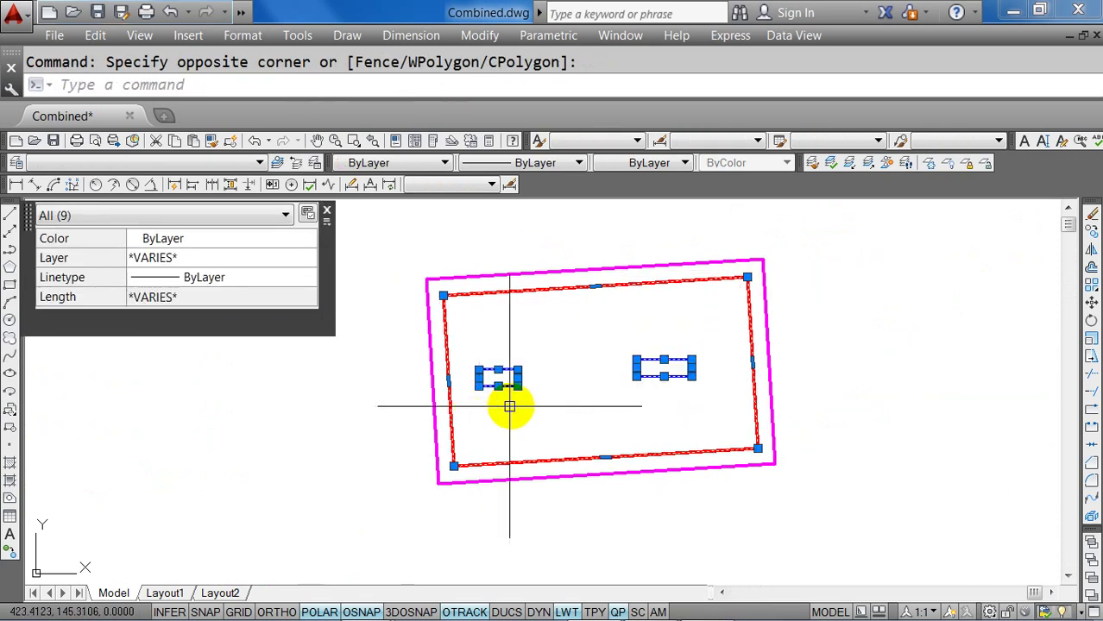
{"action": "left_click", "coordinate": [511, 405]}
{"action": "key", "text": "ctrl+c"}
Create a new drawing and paste the inner outline and columns into it, accepting the educational version confirmation.
{"action": "left_click", "coordinate": [164, 118]}
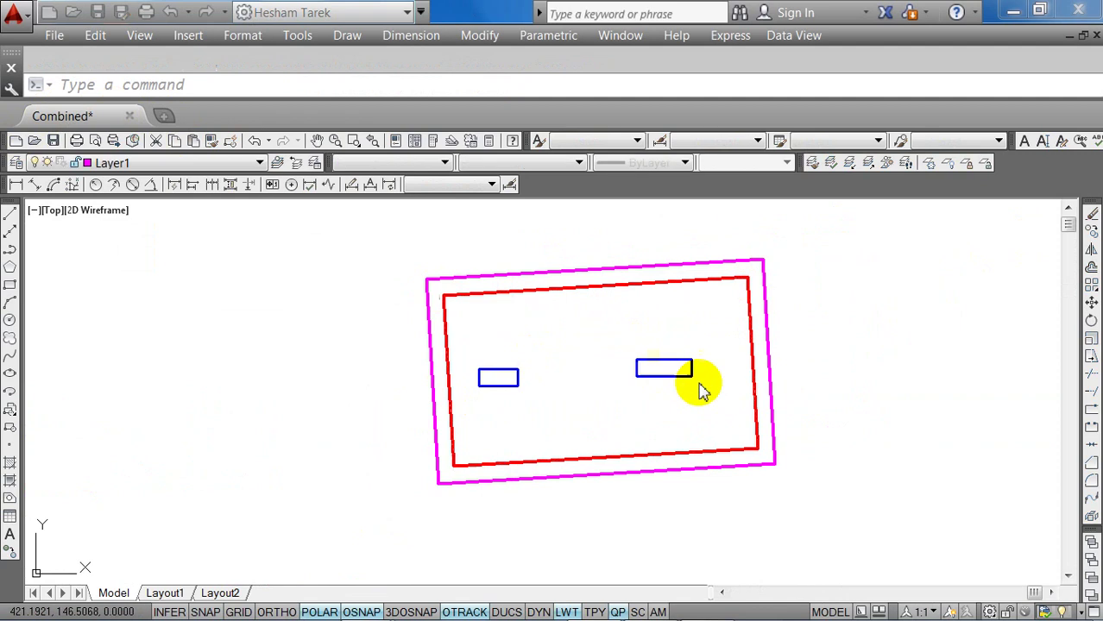
{"action": "left_click", "coordinate": [798, 449]}
{"action": "left_click", "coordinate": [824, 513]}
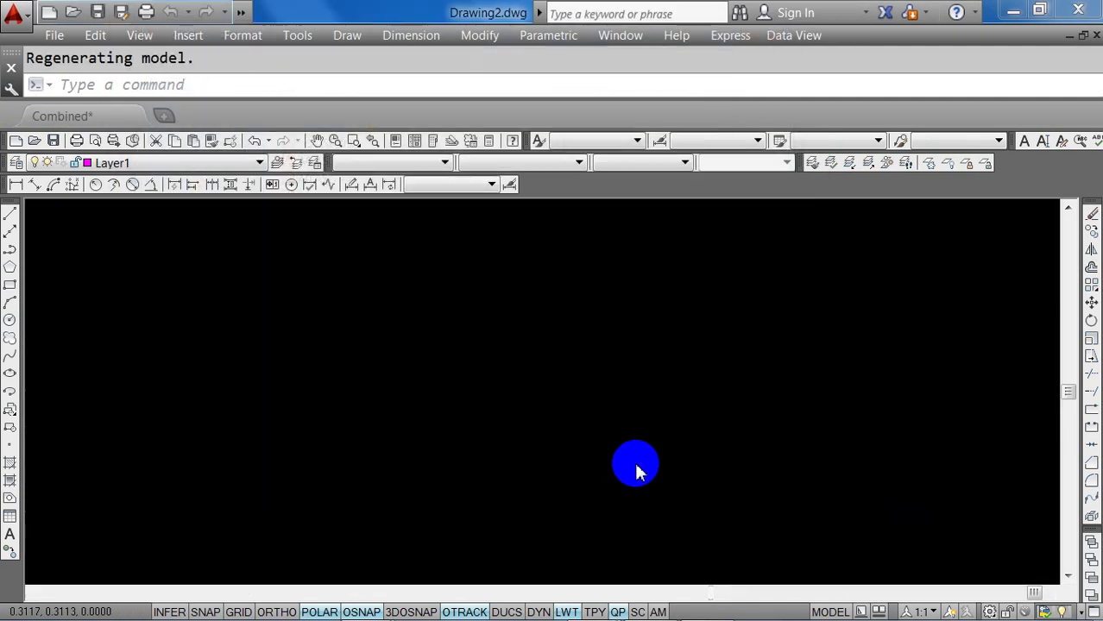
{"action": "key", "text": "ctrl+v"}
{"action": "left_click", "coordinate": [603, 320]}
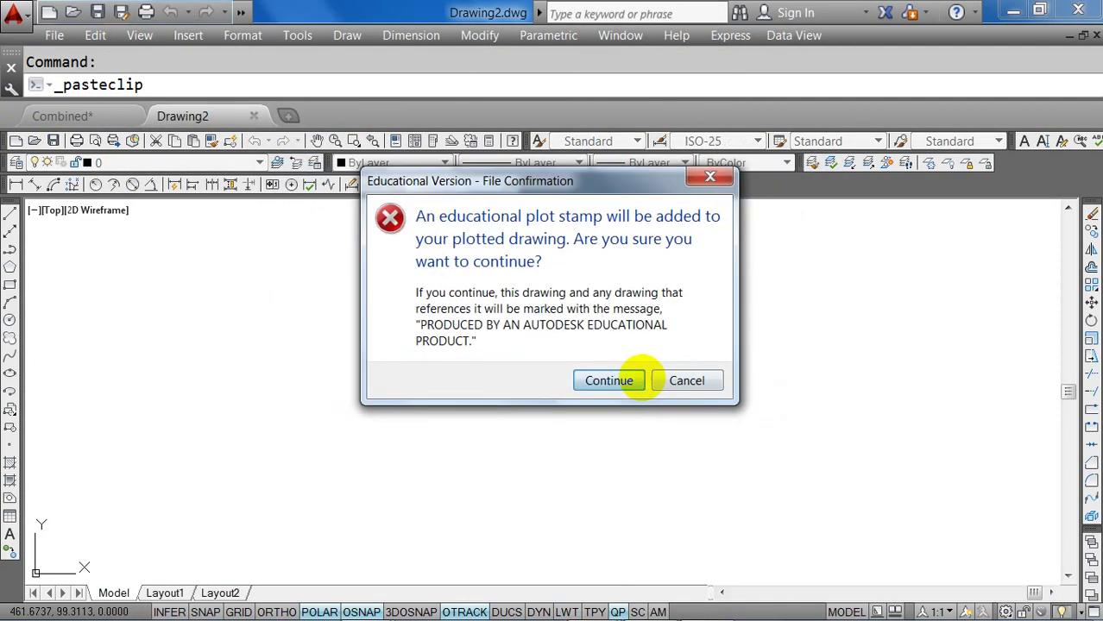
{"action": "left_click", "coordinate": [633, 377]}
{"action": "scroll", "coordinate": [612, 473], "scroll_direction": "up", "scroll_amount": 5}
{"action": "scroll", "coordinate": [612, 472], "scroll_direction": "down", "scroll_amount": 5}
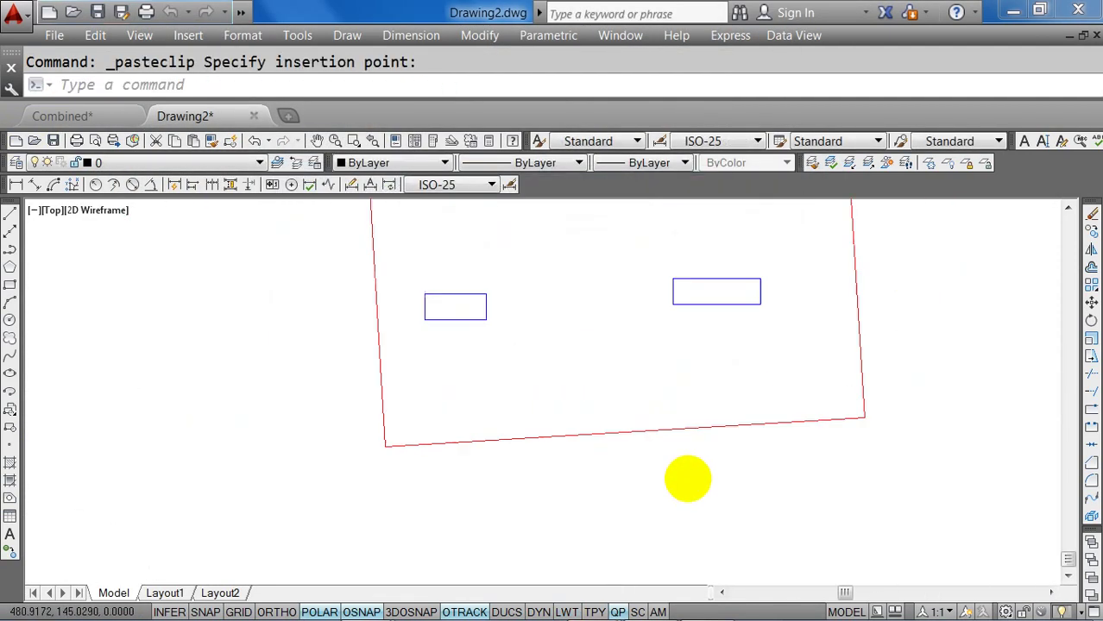
Turn on lineweight display in the new drawing.
{"action": "left_click", "coordinate": [567, 611]}
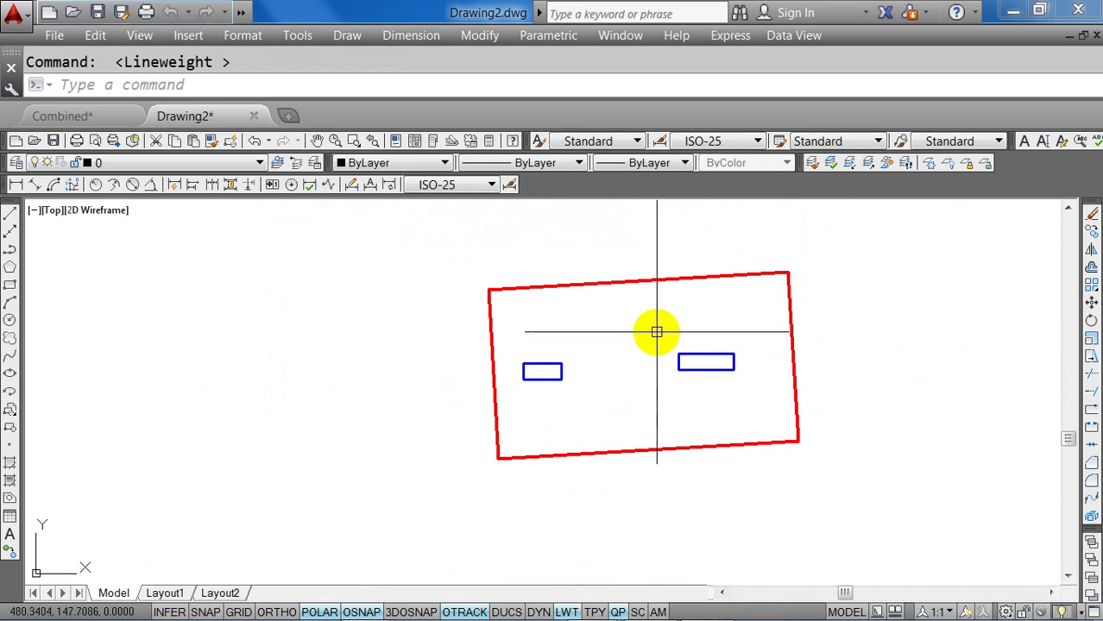
{"action": "scroll", "coordinate": [657, 332], "scroll_direction": "down", "scroll_amount": 2}
{"action": "scroll", "coordinate": [702, 288], "scroll_direction": "up", "scroll_amount": 6}
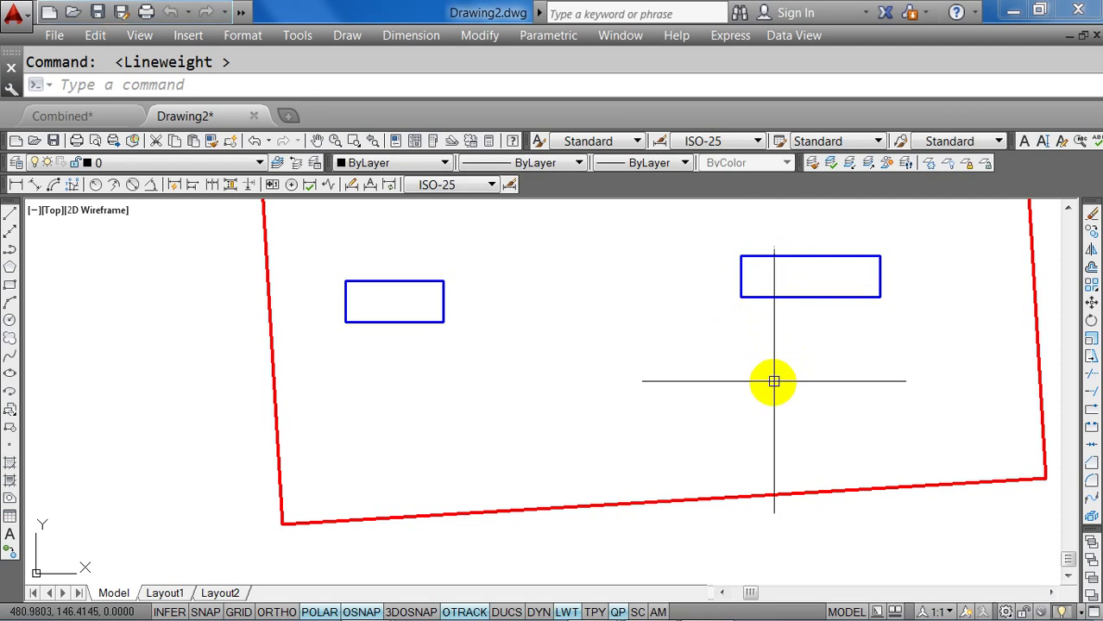
{"action": "scroll", "coordinate": [669, 403], "scroll_direction": "down", "scroll_amount": 4}
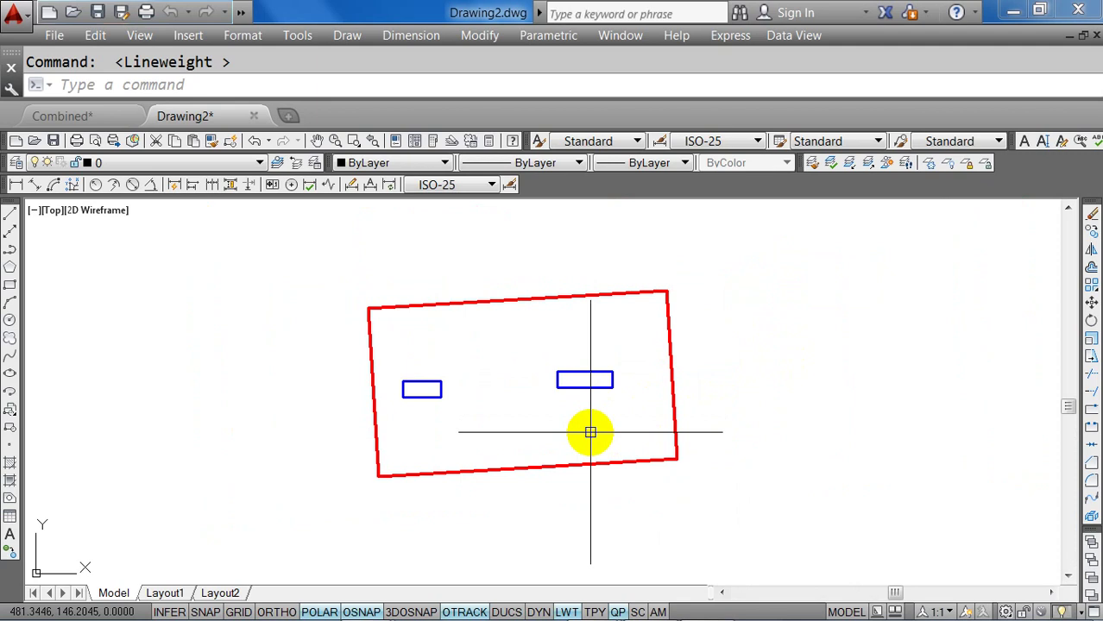
Create a new layer named Shells with cyan color and make it the current layer.
{"action": "left_click", "coordinate": [17, 163]}
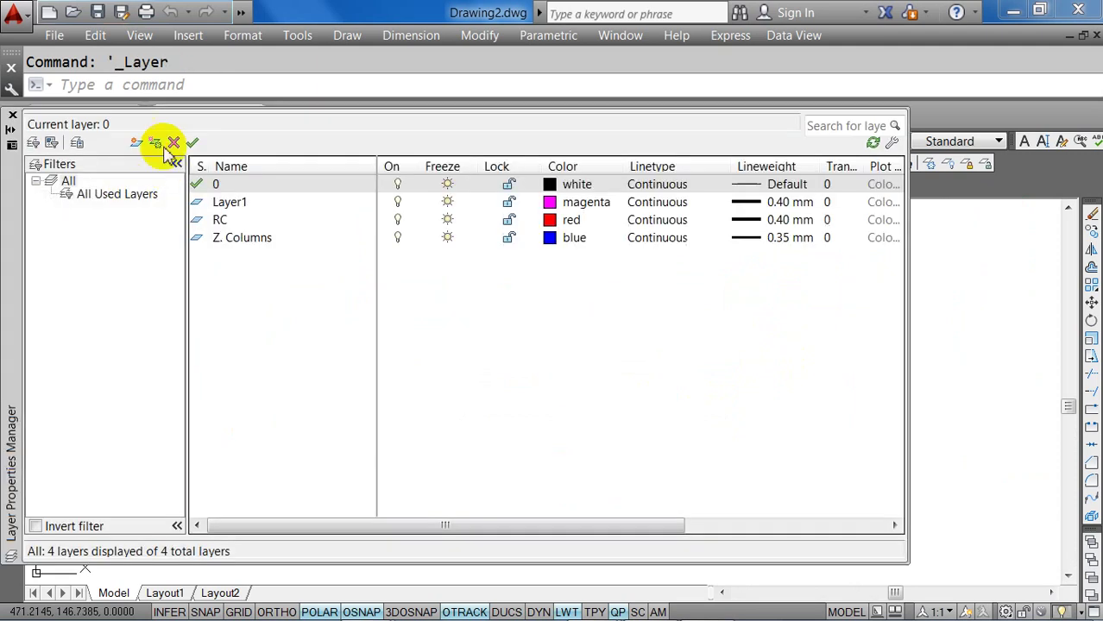
{"action": "left_click", "coordinate": [135, 143]}
{"action": "type", "text": "Shells"}
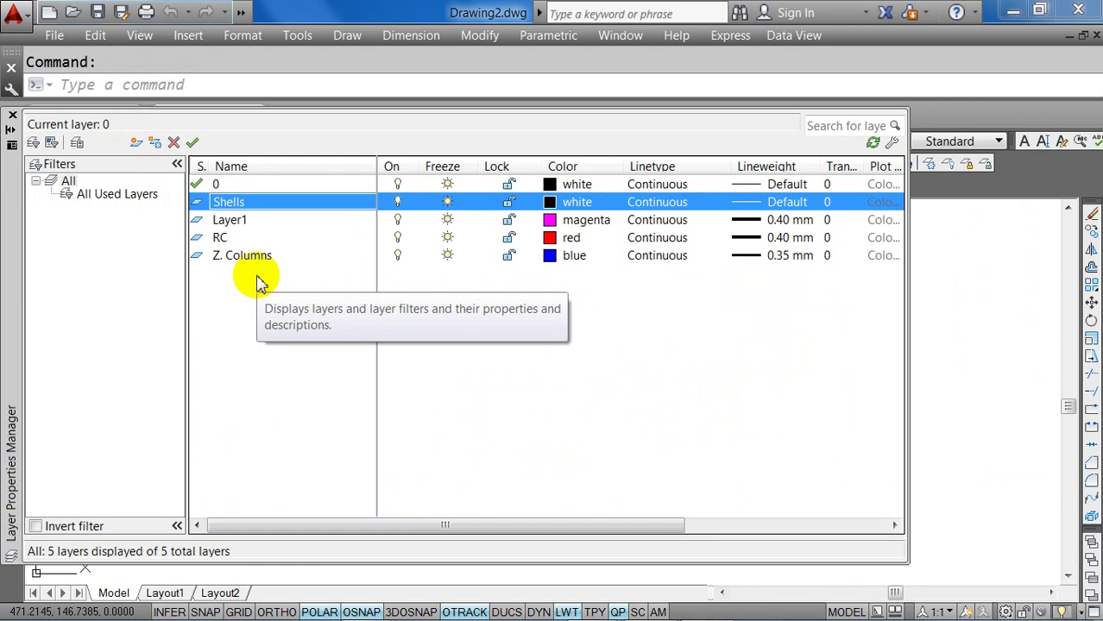
{"action": "left_click", "coordinate": [554, 204]}
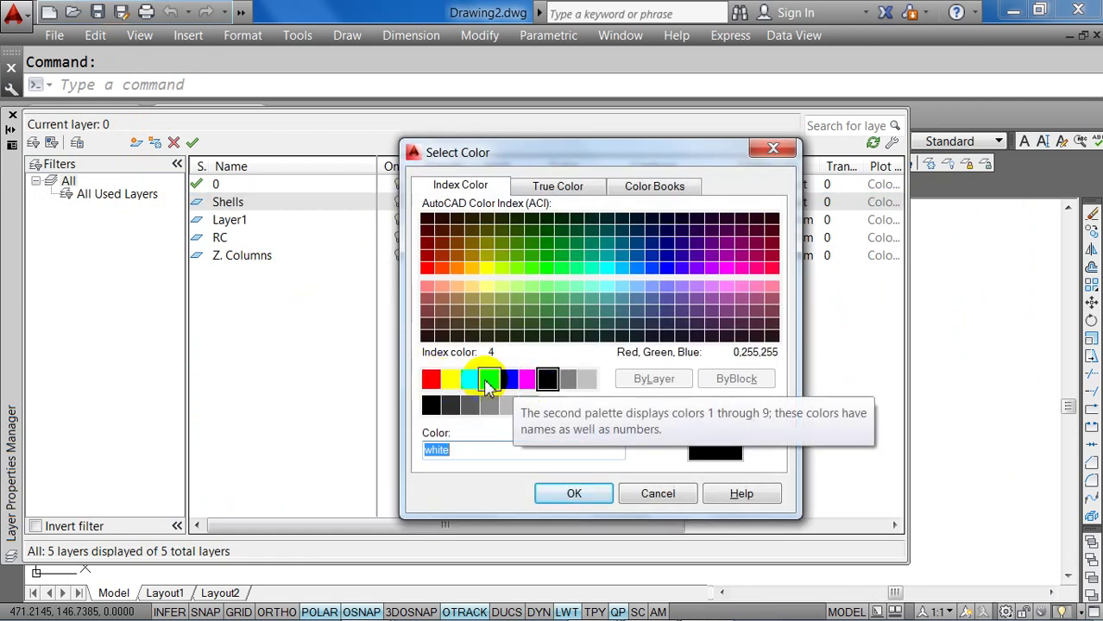
{"action": "left_click", "coordinate": [508, 382]}
{"action": "left_click", "coordinate": [488, 379]}
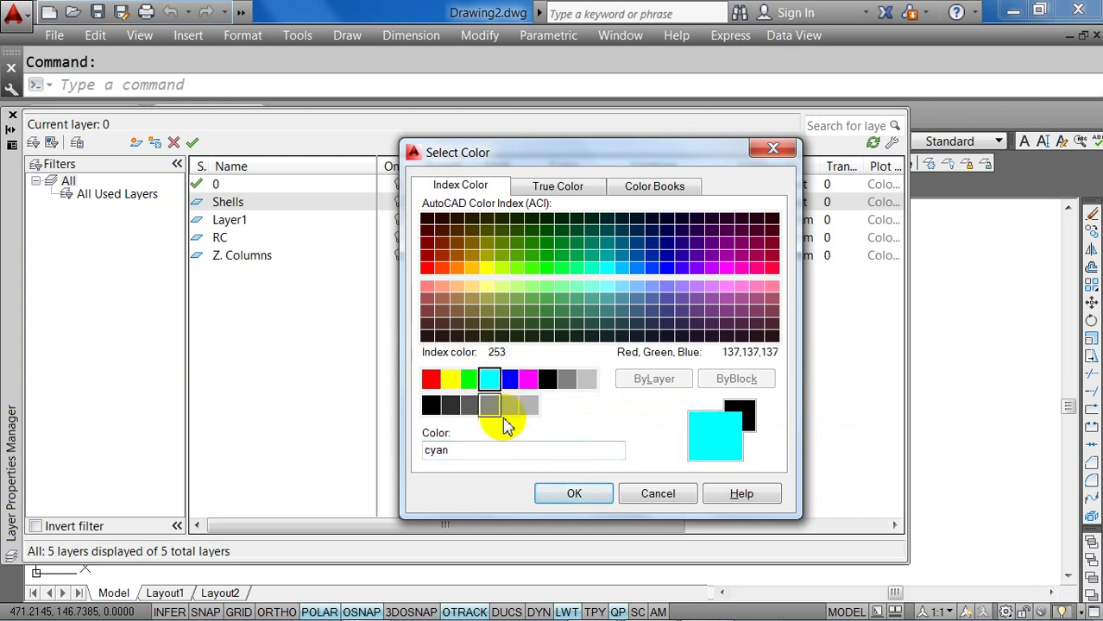
{"action": "left_click", "coordinate": [573, 494]}
{"action": "double_click", "coordinate": [202, 200]}
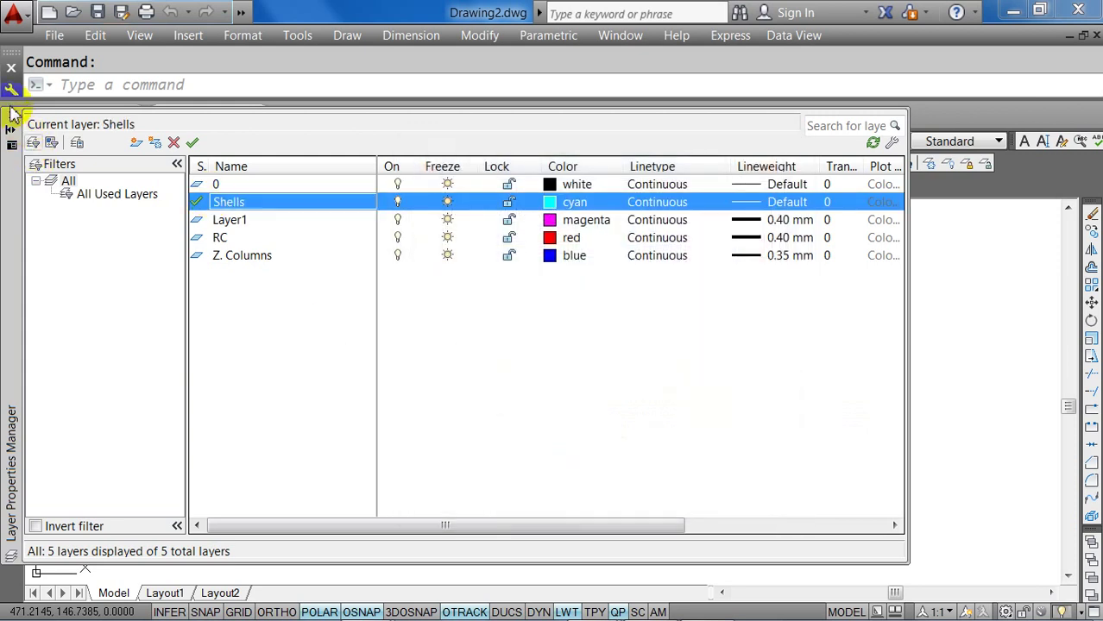
{"action": "left_click", "coordinate": [10, 121]}
{"action": "left_click", "coordinate": [13, 119]}
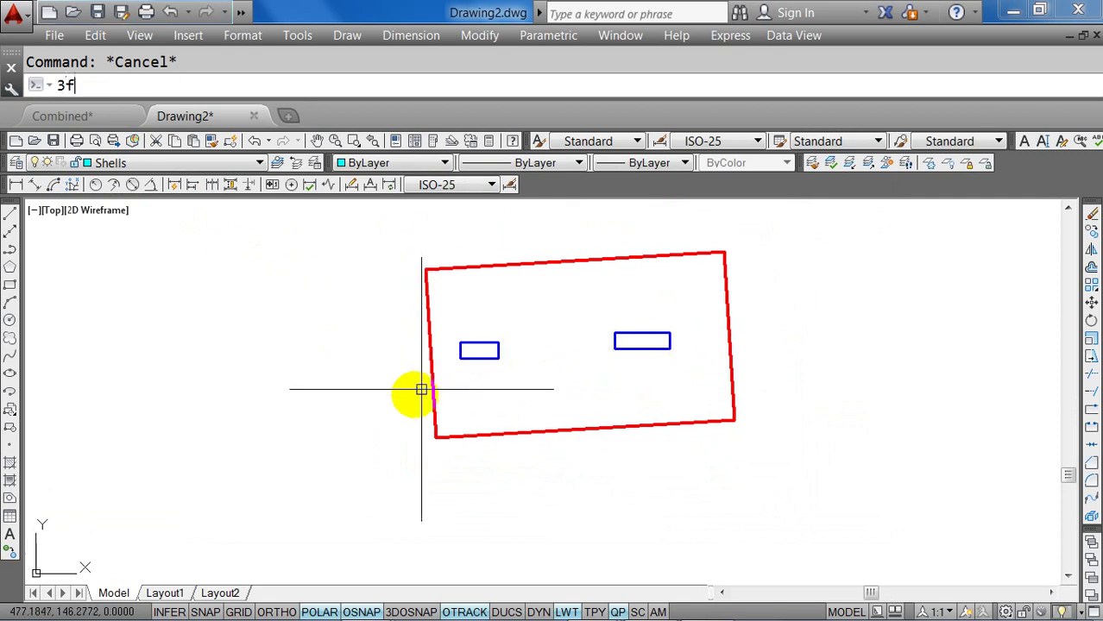
Draw a square 3D face 0.25 by 0.25 in the empty area beside the red outline.
{"action": "type", "text": "3f"}
{"action": "key", "text": "Return"}
{"action": "left_click", "coordinate": [300, 416]}
{"action": "type", "text": "0.2"}
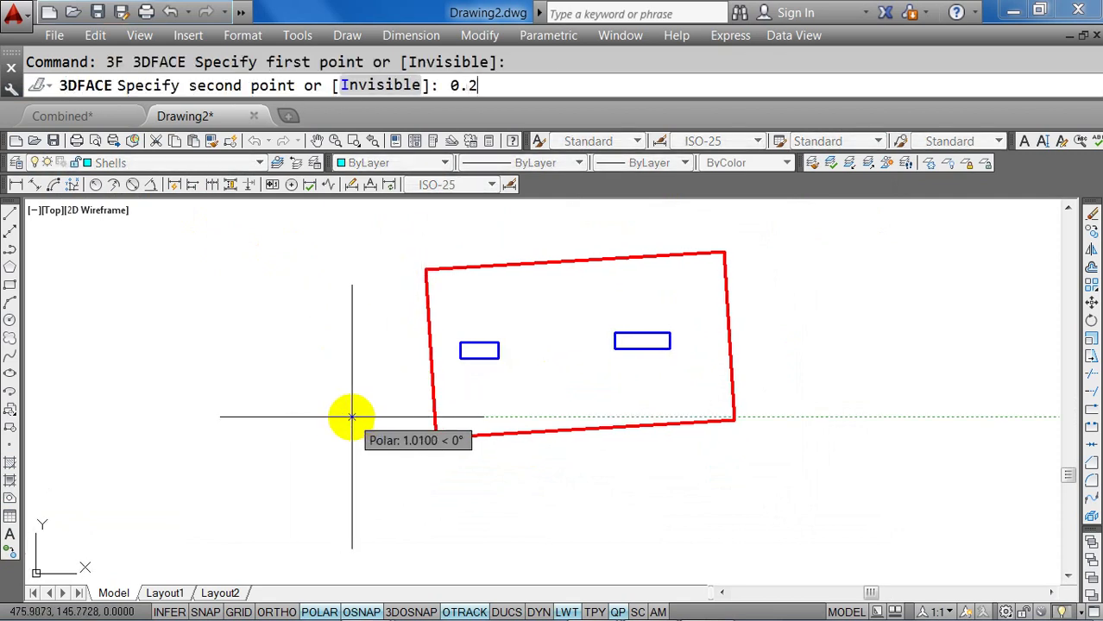
{"action": "type", "text": "5"}
{"action": "key", "text": "Return"}
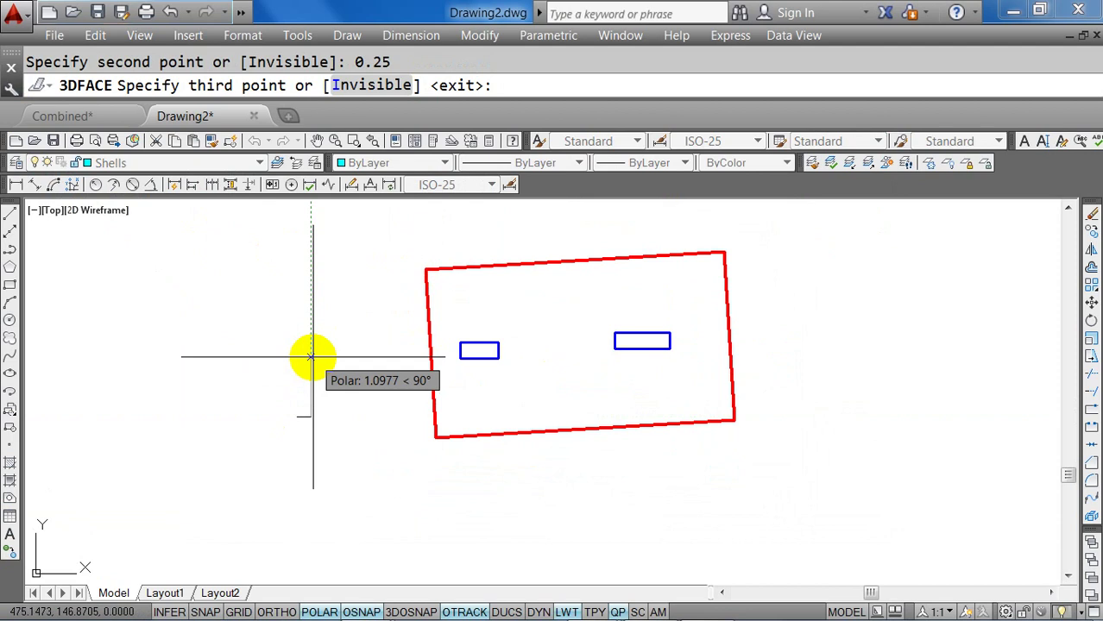
{"action": "type", "text": "0.25"}
{"action": "key", "text": "Return"}
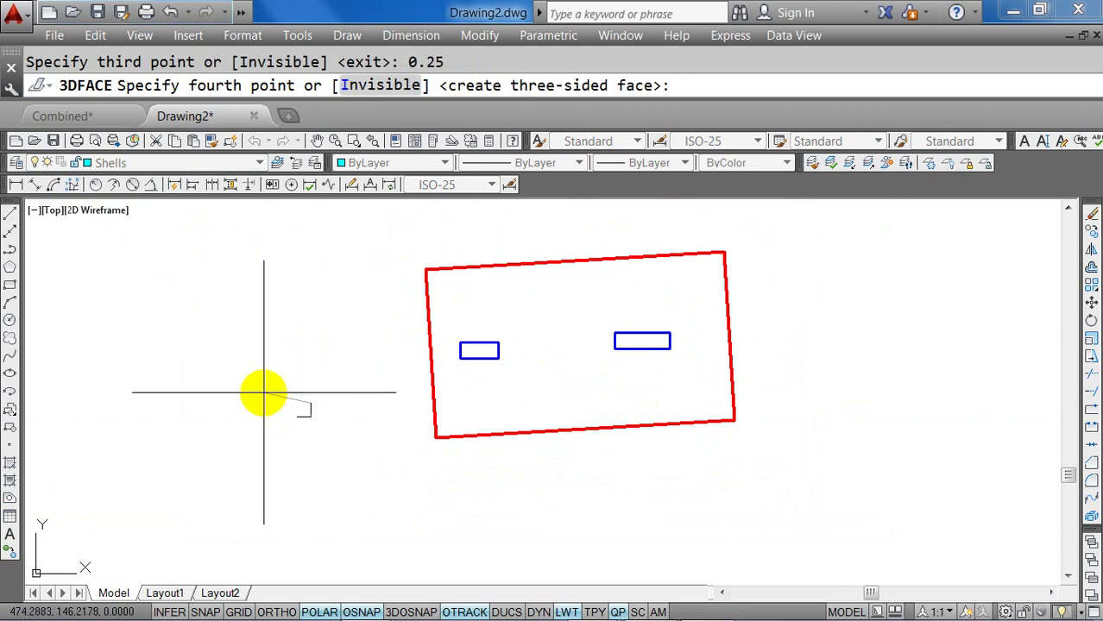
{"action": "key", "text": "Return"}
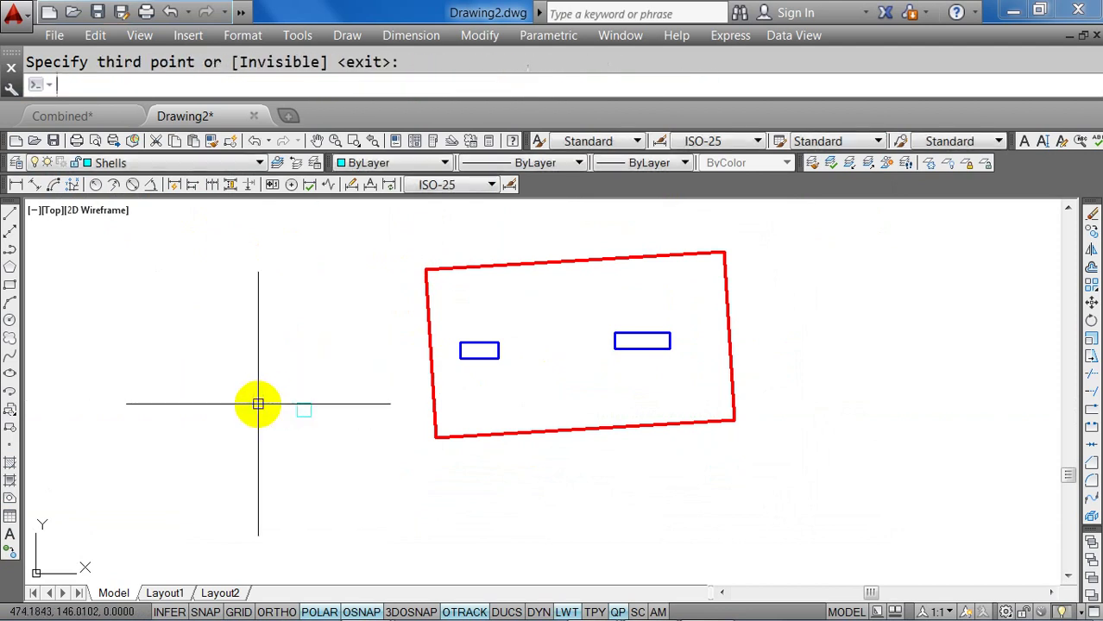
{"action": "key", "text": "Escape"}
Move the square 3D face by its lower-left corner onto the red outline's lower-left corner.
{"action": "scroll", "coordinate": [320, 413], "scroll_direction": "up", "scroll_amount": 3}
{"action": "scroll", "coordinate": [290, 399], "scroll_direction": "down", "scroll_amount": 2}
{"action": "left_click", "coordinate": [287, 412]}
{"action": "middle_click_drag", "start_coordinate": [318, 424], "coordinate": [481, 391]}
{"action": "type", "text": "m"}
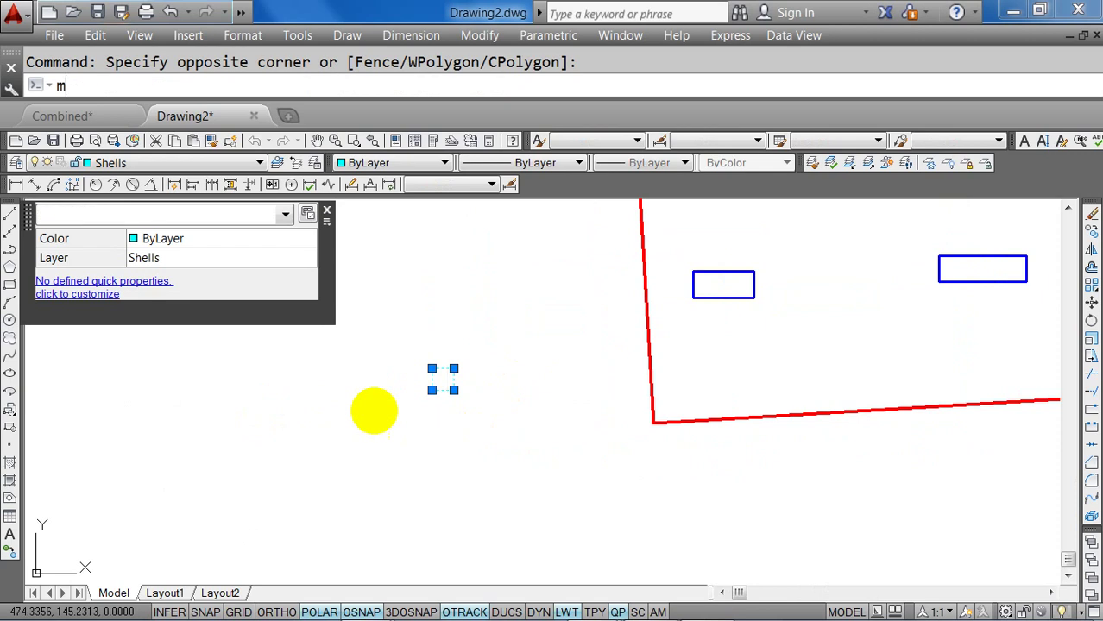
{"action": "key", "text": "Return"}
{"action": "left_click", "coordinate": [433, 392]}
{"action": "left_click", "coordinate": [653, 421]}
{"action": "key", "text": "Escape"}
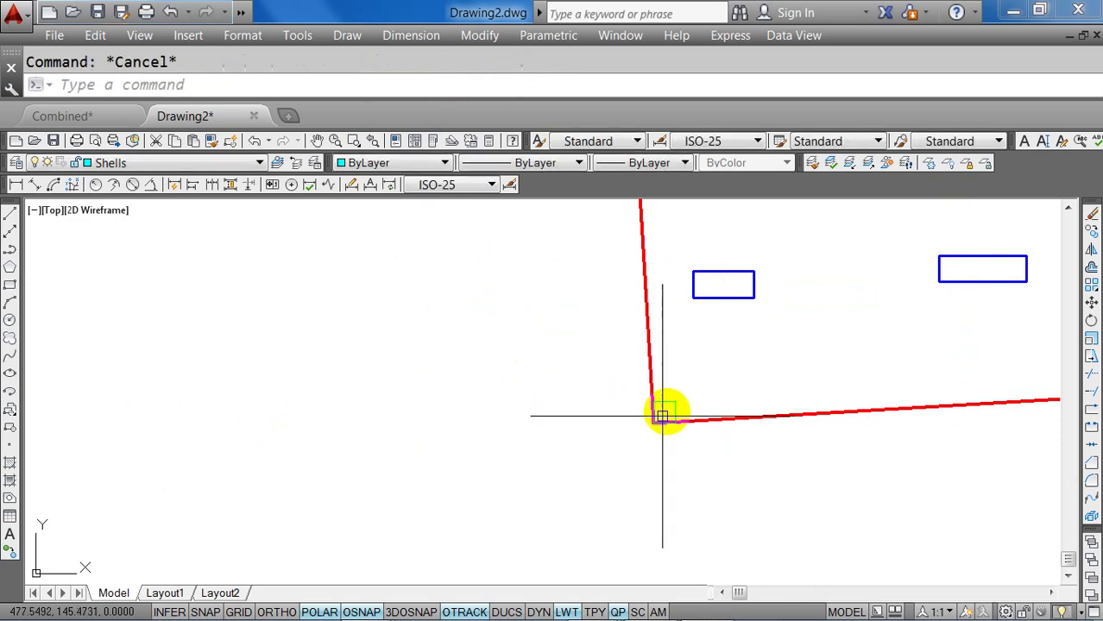
Create a rectangular array of the 3D face with the default 4 columns and 3 rows.
{"action": "scroll", "coordinate": [660, 414], "scroll_direction": "up", "scroll_amount": 2}
{"action": "left_click", "coordinate": [718, 364]}
{"action": "left_click", "coordinate": [697, 387]}
{"action": "type", "text": "ar"}
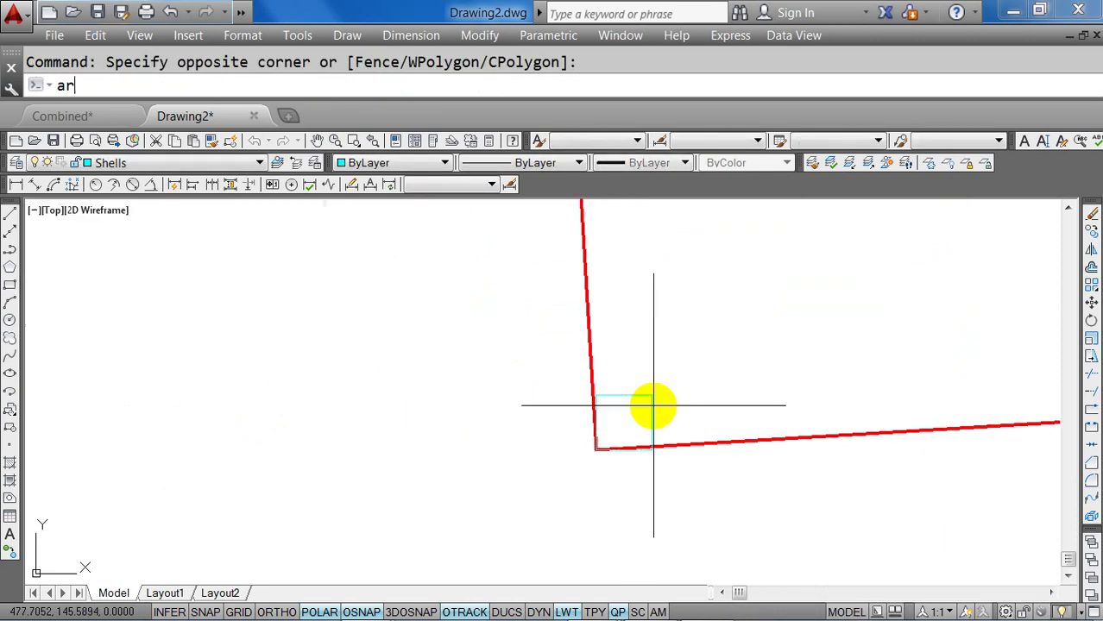
{"action": "key", "text": "Return"}
{"action": "scroll", "coordinate": [652, 393], "scroll_direction": "down", "scroll_amount": 2}
{"action": "middle_click_drag", "start_coordinate": [653, 393], "coordinate": [509, 413]}
{"action": "key", "text": "Return"}
{"action": "key", "text": "Return"}
{"action": "scroll", "coordinate": [510, 397], "scroll_direction": "up", "scroll_amount": 1}
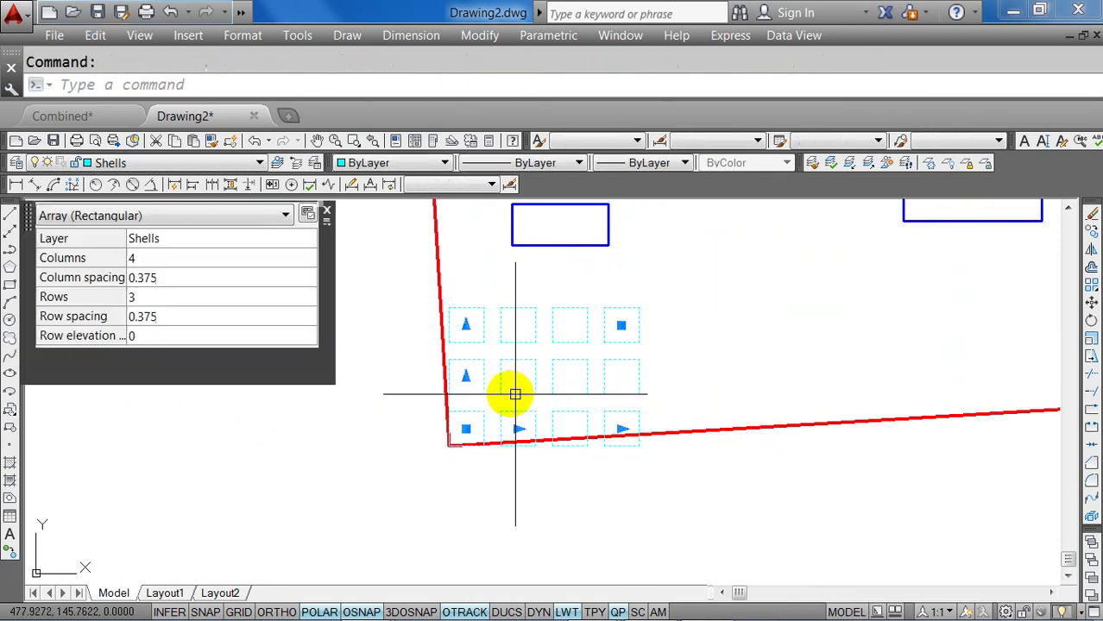
Set the rectangular array's column spacing and row spacing to 0.25.
{"action": "left_click", "coordinate": [278, 280]}
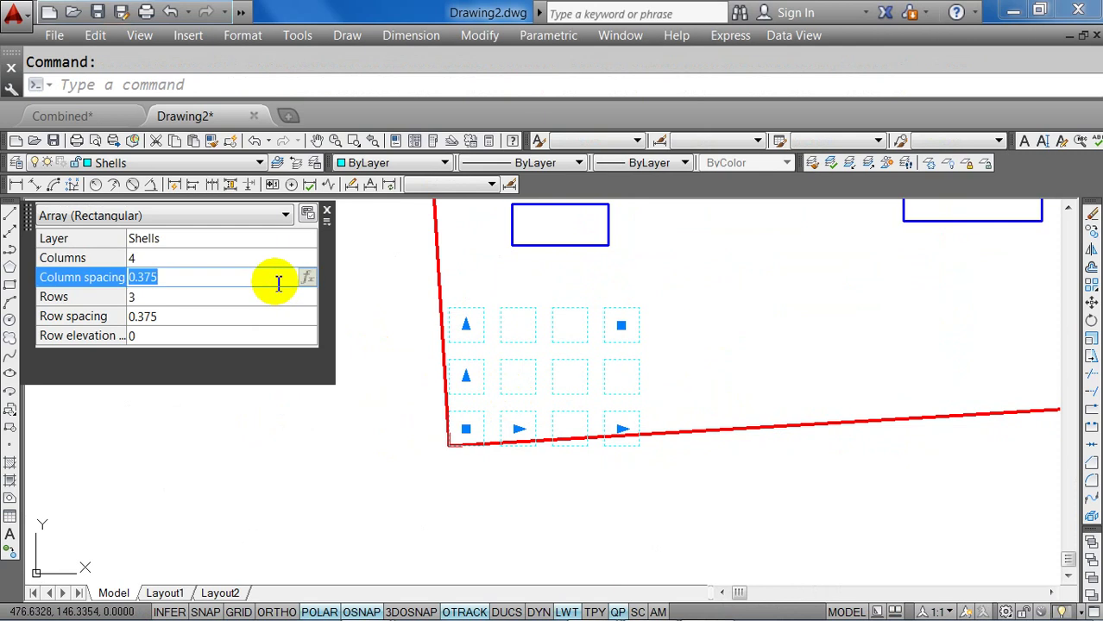
{"action": "type", "text": "0.25"}
{"action": "key", "text": "Tab"}
{"action": "key", "text": "Tab"}
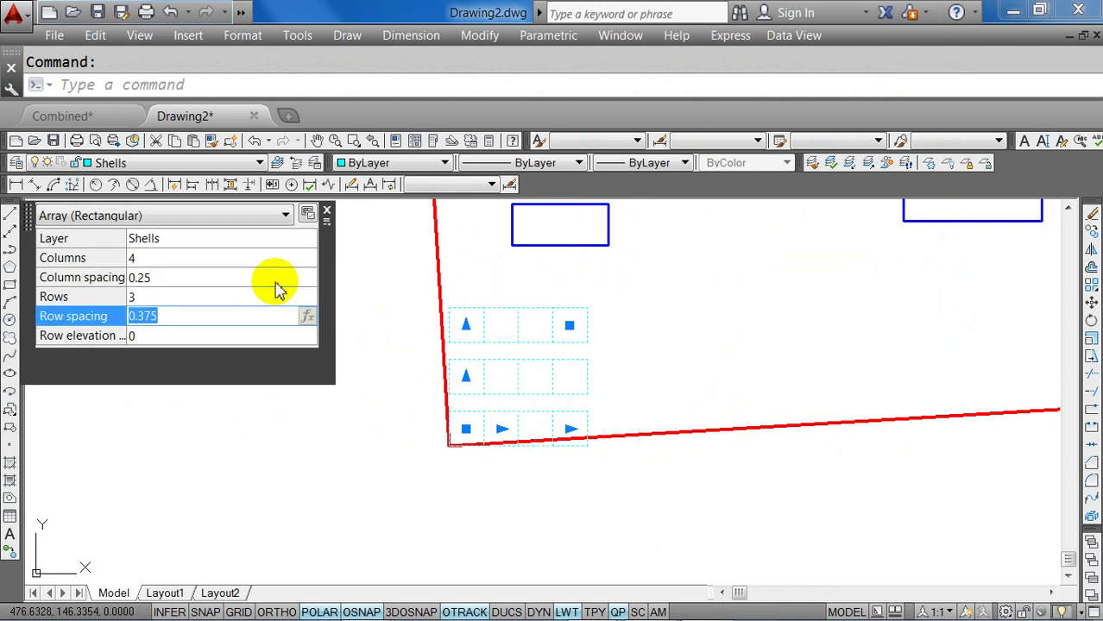
{"action": "type", "text": "0."}
{"action": "key", "text": "Tab"}
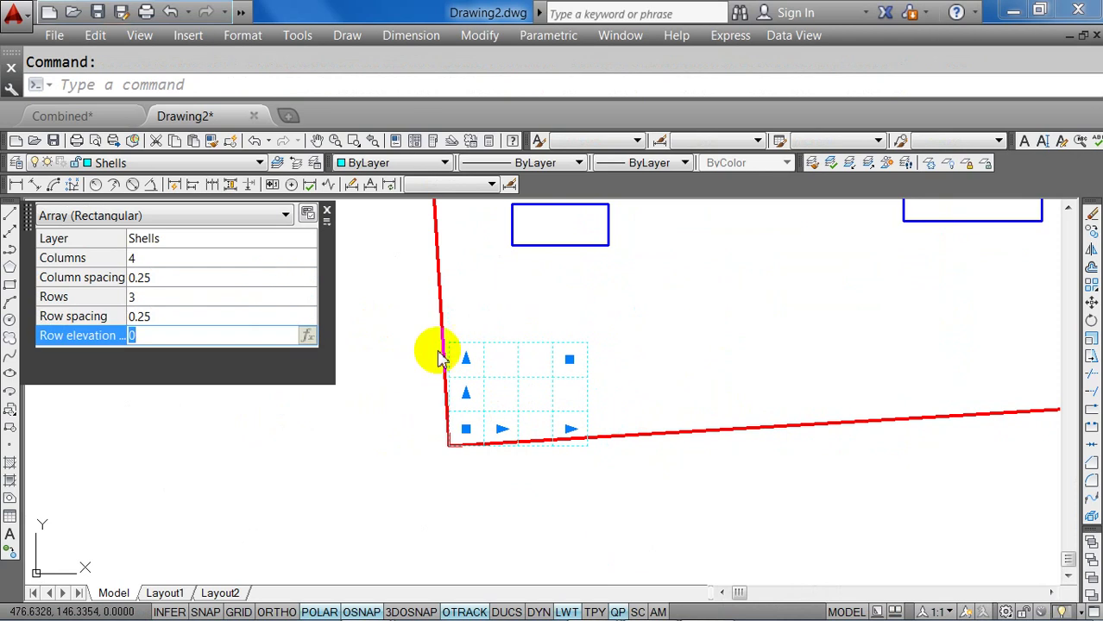
{"action": "key", "text": "Escape"}
Extend the shell array from its corner grip to the red outline's upper-right corner, giving 22 columns and 14 rows.
{"action": "left_click", "coordinate": [555, 377]}
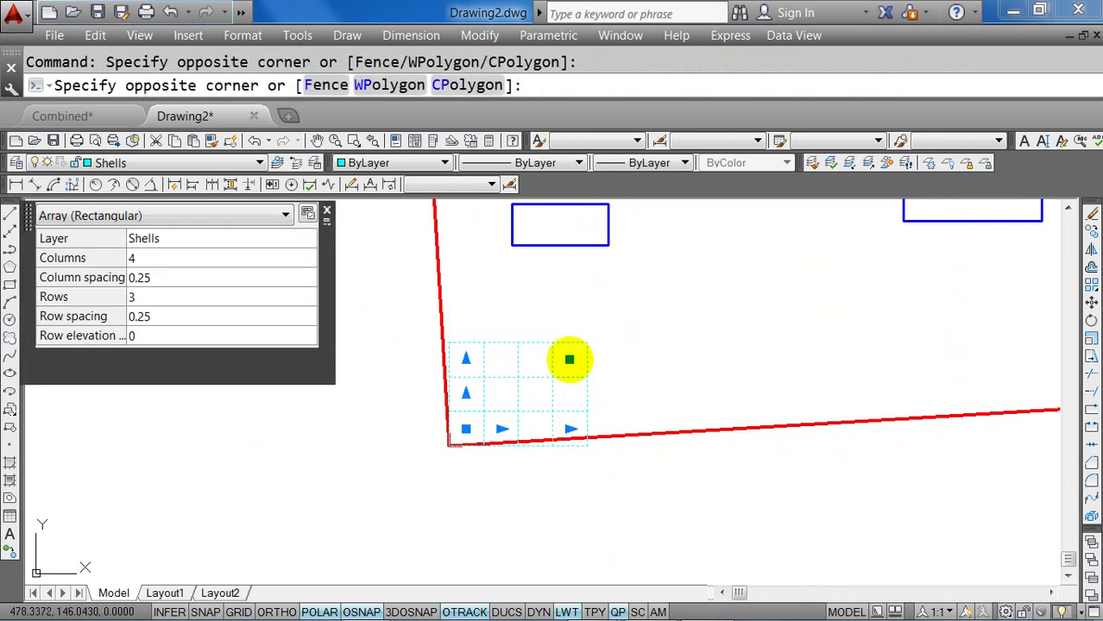
{"action": "scroll", "coordinate": [569, 359], "scroll_direction": "down", "scroll_amount": 6}
{"action": "scroll", "coordinate": [552, 367], "scroll_direction": "up", "scroll_amount": 3}
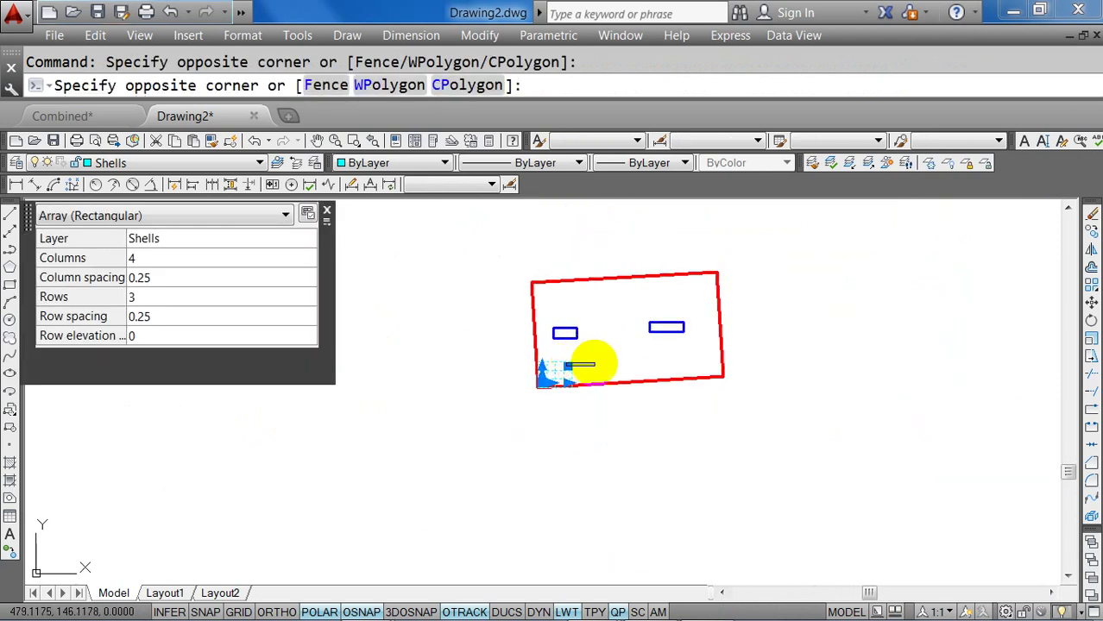
{"action": "left_click", "coordinate": [546, 365]}
{"action": "left_click", "coordinate": [576, 366]}
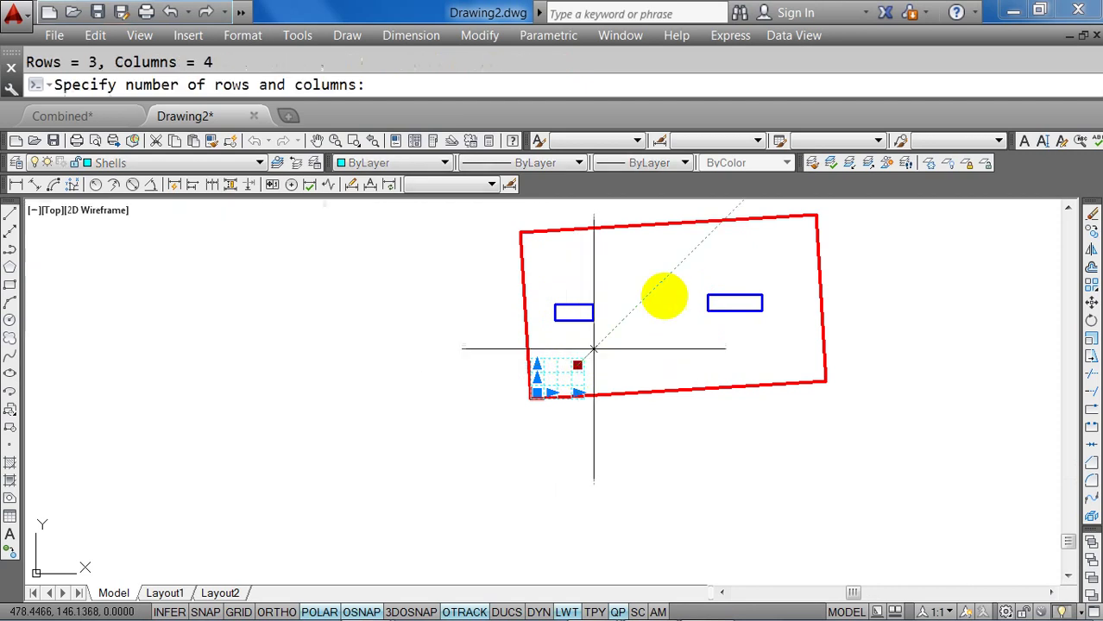
{"action": "left_click", "coordinate": [815, 214]}
{"action": "key", "text": "Escape"}
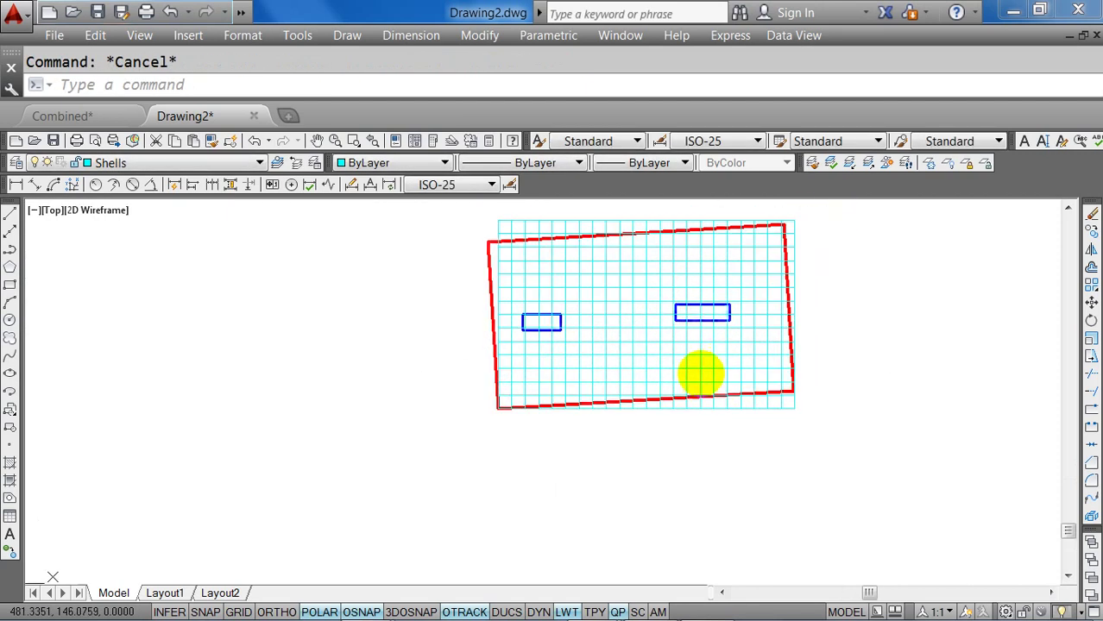
Move the shell array off the red outline into the empty area to its right.
{"action": "left_click", "coordinate": [586, 389]}
{"action": "type", "text": "m"}
{"action": "key", "text": "Return"}
{"action": "left_click", "coordinate": [556, 335]}
{"action": "scroll", "coordinate": [509, 396], "scroll_direction": "down", "scroll_amount": 3}
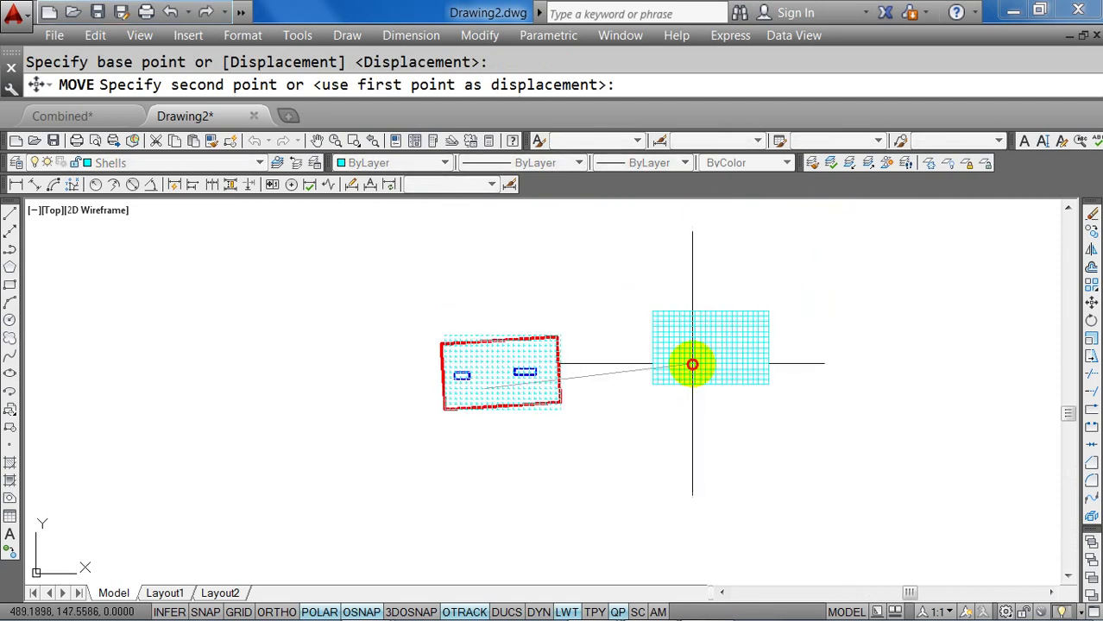
{"action": "scroll", "coordinate": [689, 365], "scroll_direction": "up", "scroll_amount": 3}
{"action": "key", "text": "Escape"}
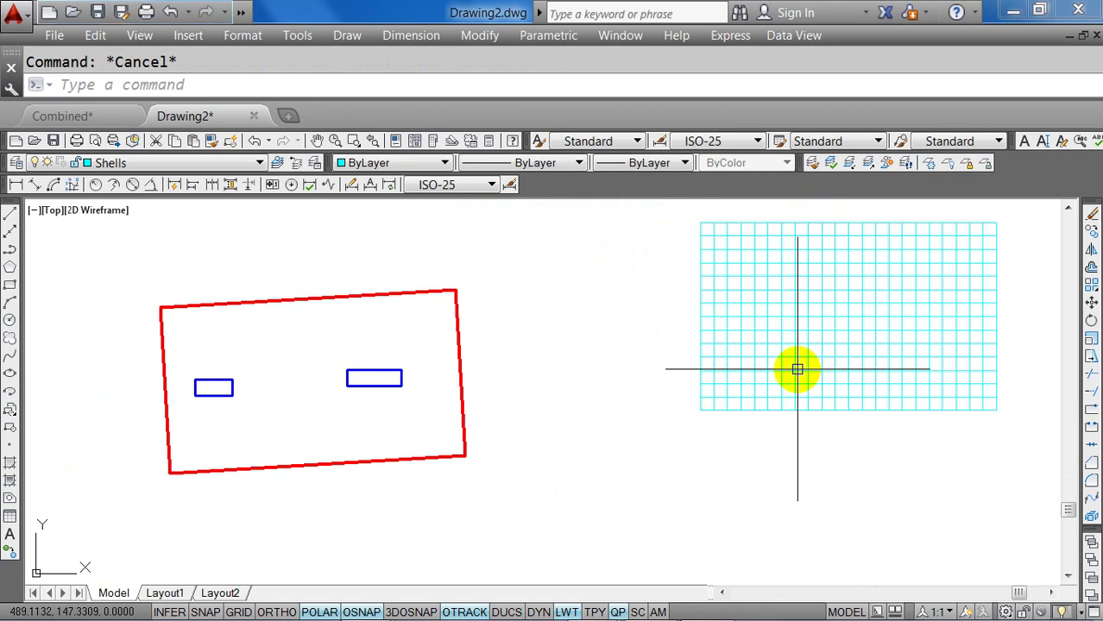
Try a reference rotation of the shell array matching its left edge to the red outline's left edge, and undo it.
{"action": "left_click", "coordinate": [806, 370]}
{"action": "middle_click_drag", "start_coordinate": [805, 369], "coordinate": [745, 382]}
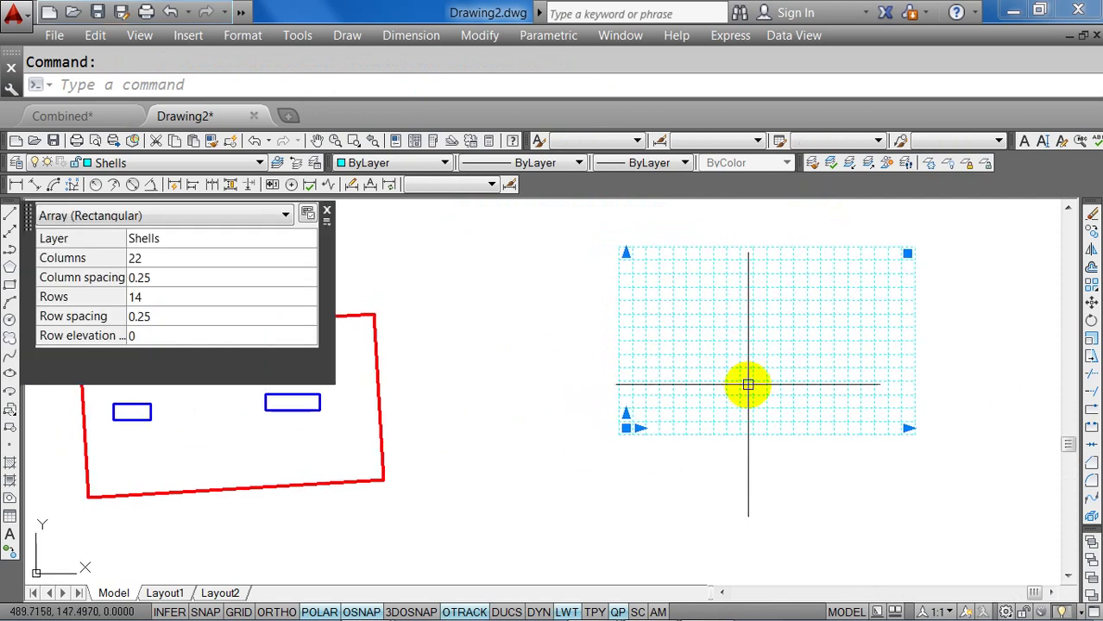
{"action": "type", "text": "ro"}
{"action": "key", "text": "Return"}
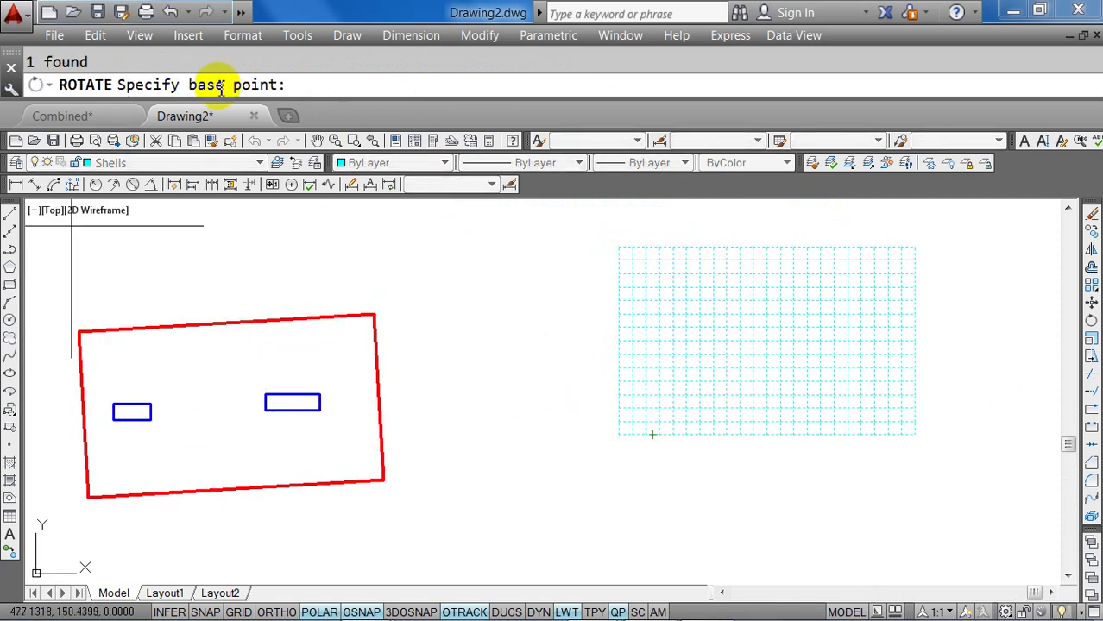
{"action": "left_click", "coordinate": [770, 334]}
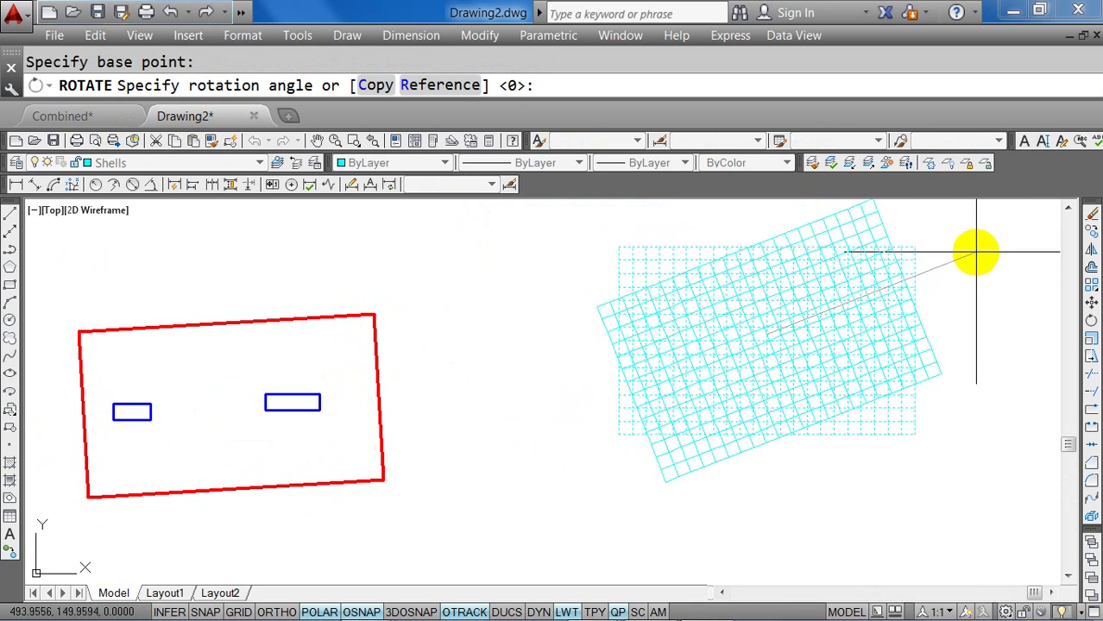
{"action": "left_click", "coordinate": [428, 97]}
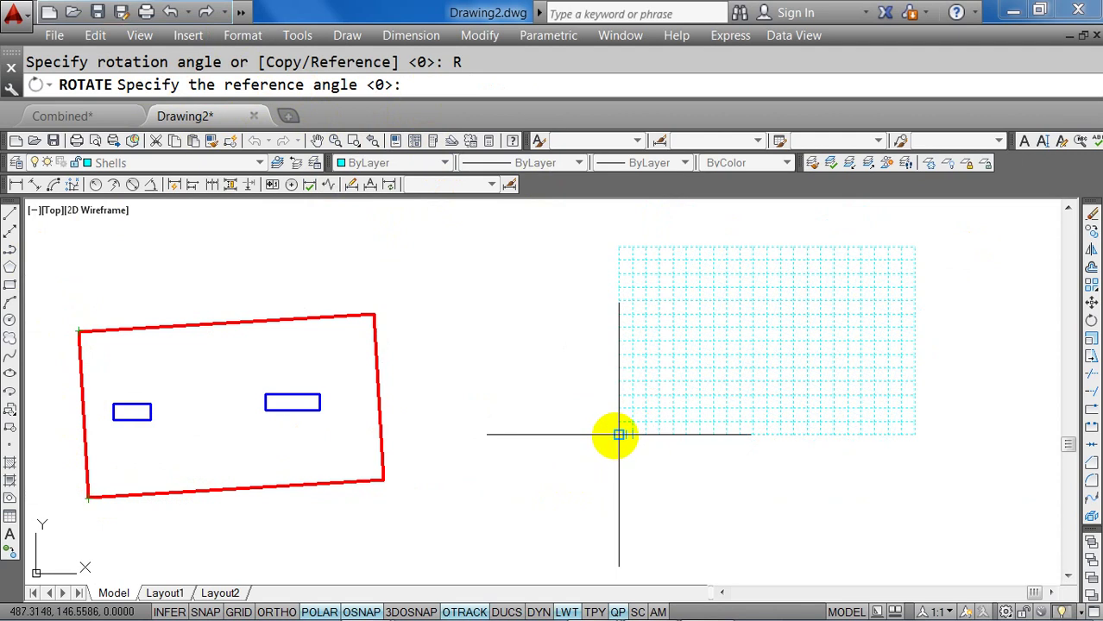
{"action": "left_click", "coordinate": [619, 435]}
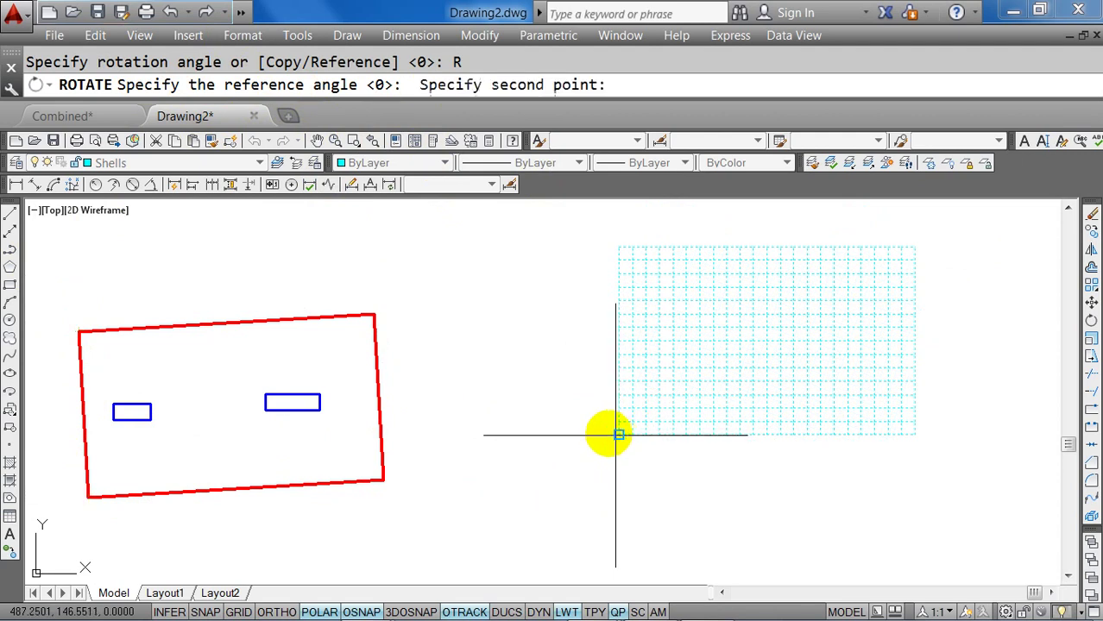
{"action": "left_click", "coordinate": [618, 247]}
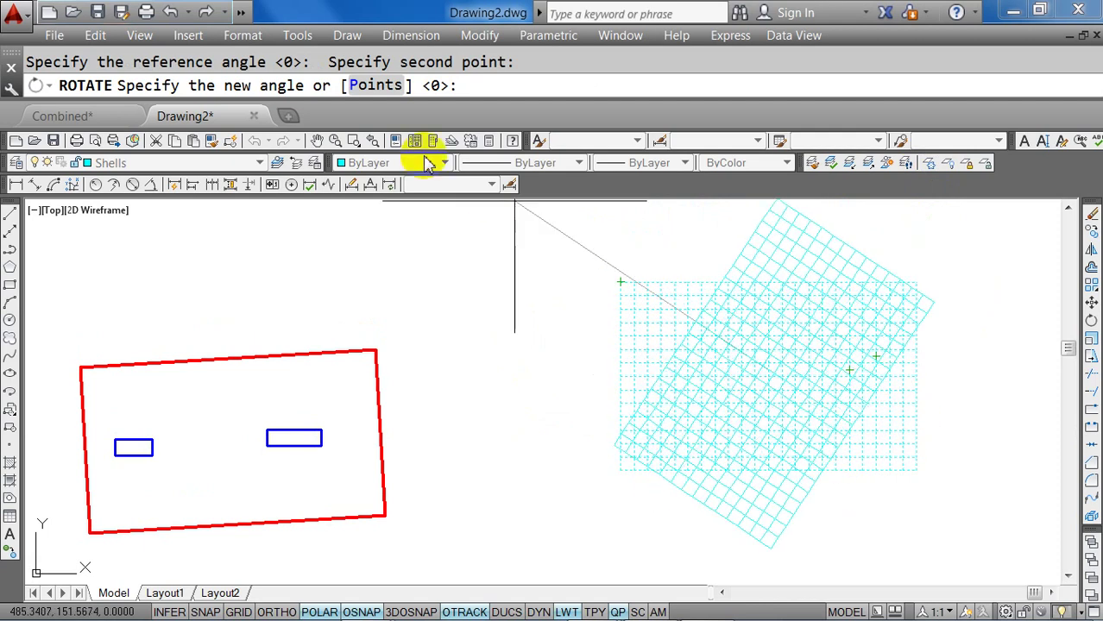
{"action": "left_click", "coordinate": [373, 86]}
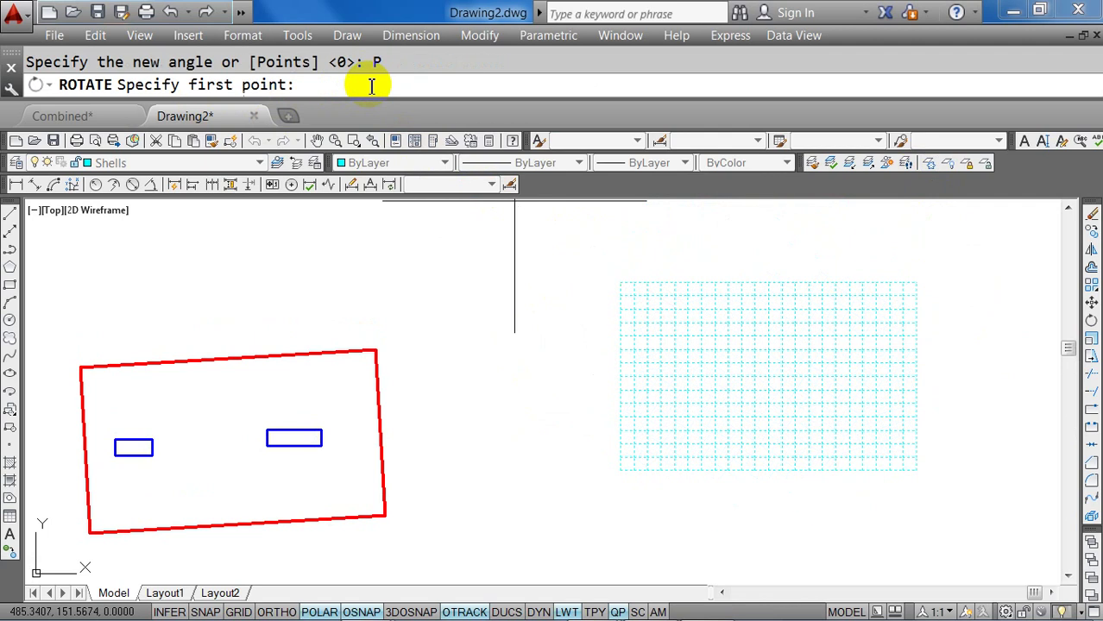
{"action": "left_click", "coordinate": [90, 534]}
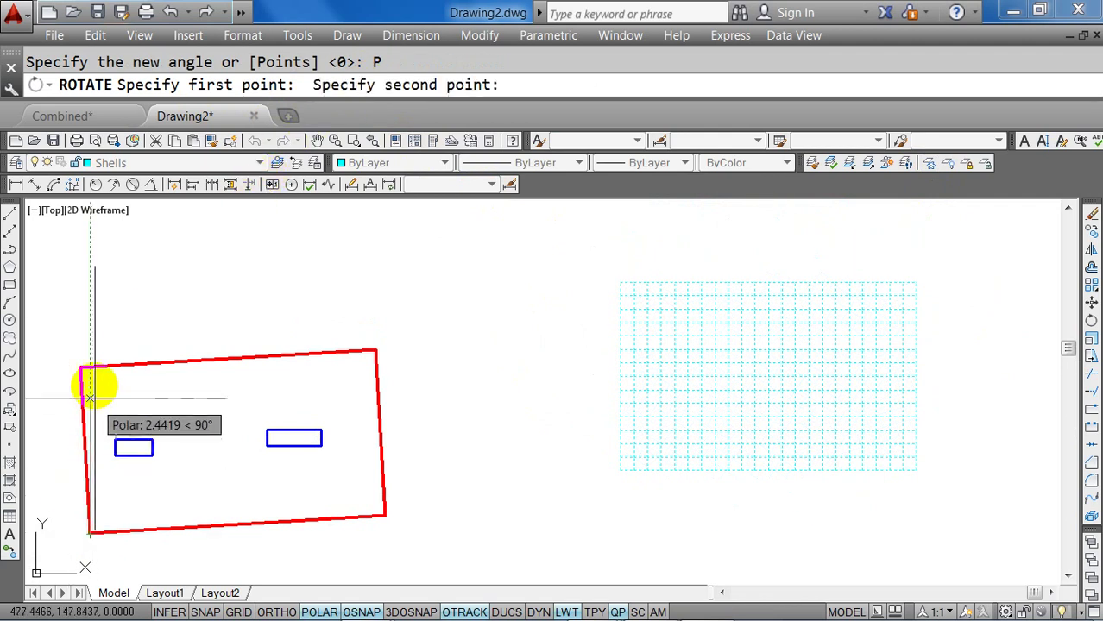
{"action": "left_click", "coordinate": [80, 369]}
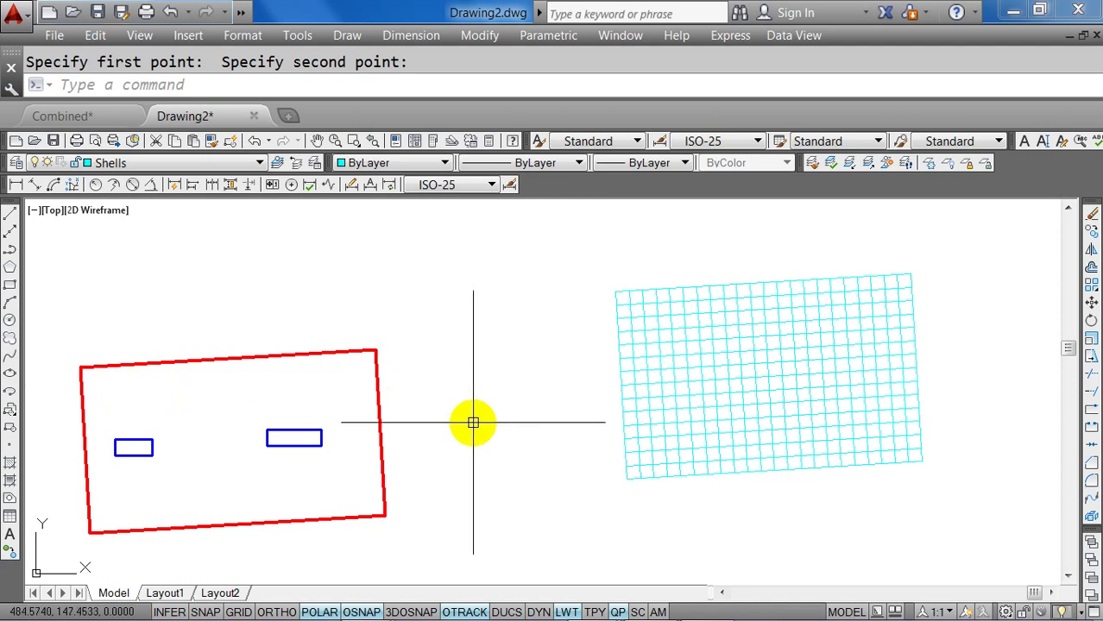
{"action": "key", "text": "ctrl+z"}
Rotate the shell array about an interior point by reference, aligning its left edge with two points on the red outline's left edge.
{"action": "type", "text": "ro"}
{"action": "key", "text": "Return"}
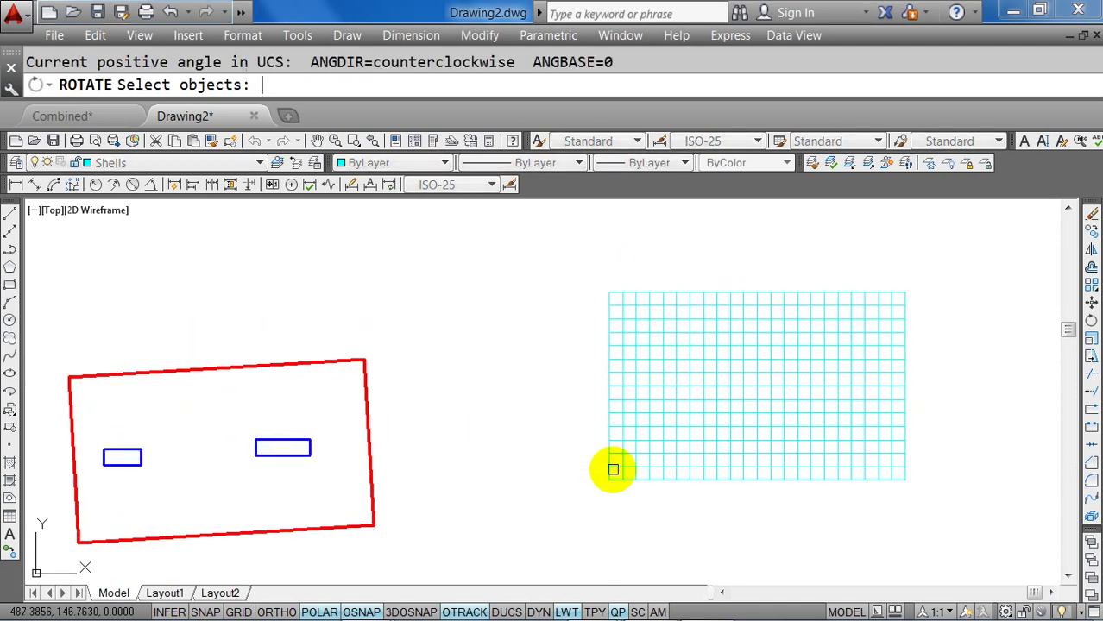
{"action": "left_click", "coordinate": [858, 278]}
{"action": "left_click", "coordinate": [795, 350]}
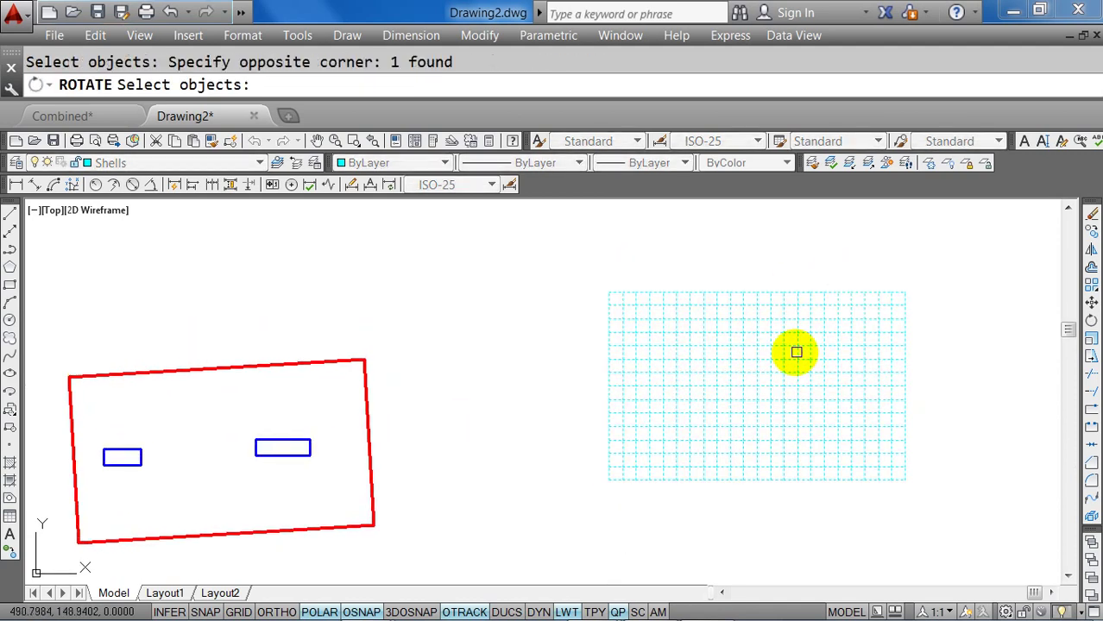
{"action": "key", "text": "Return"}
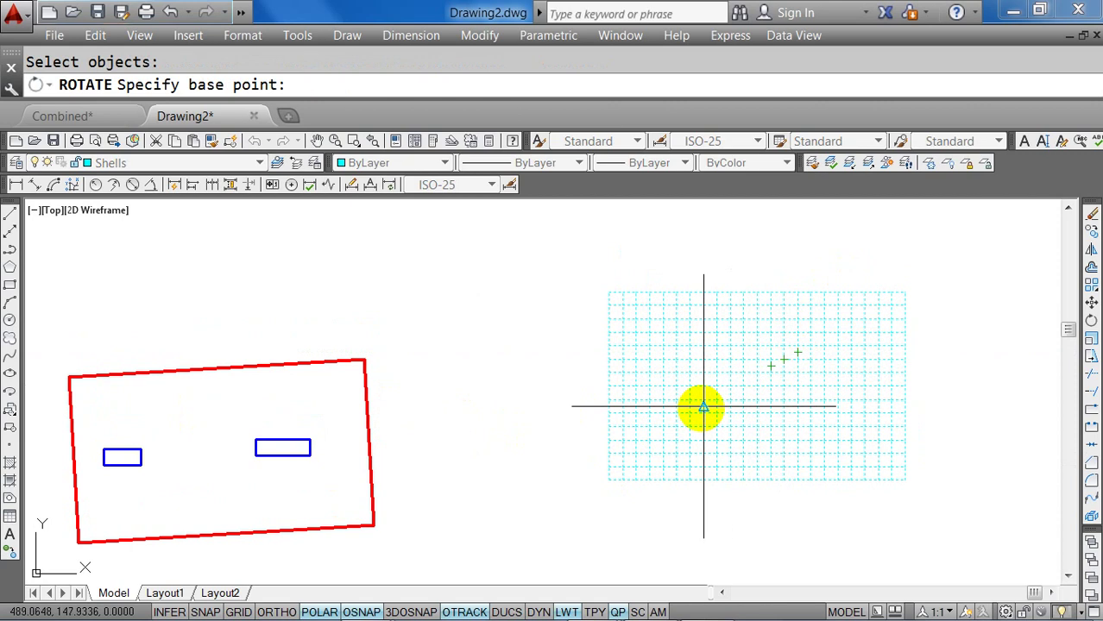
{"action": "left_click", "coordinate": [737, 387]}
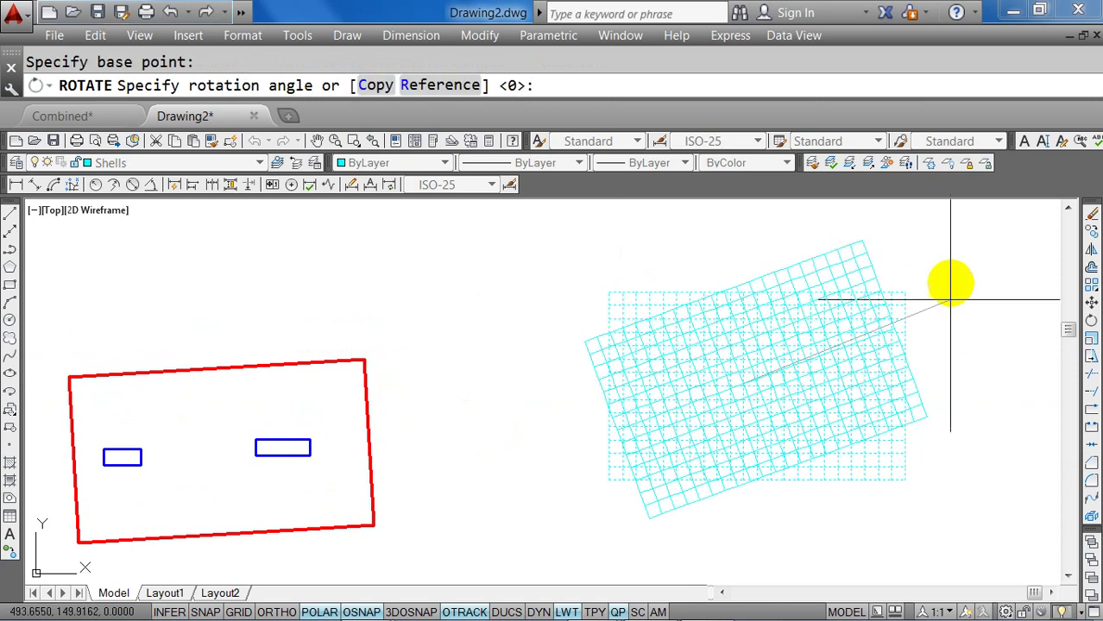
{"action": "left_click", "coordinate": [466, 85]}
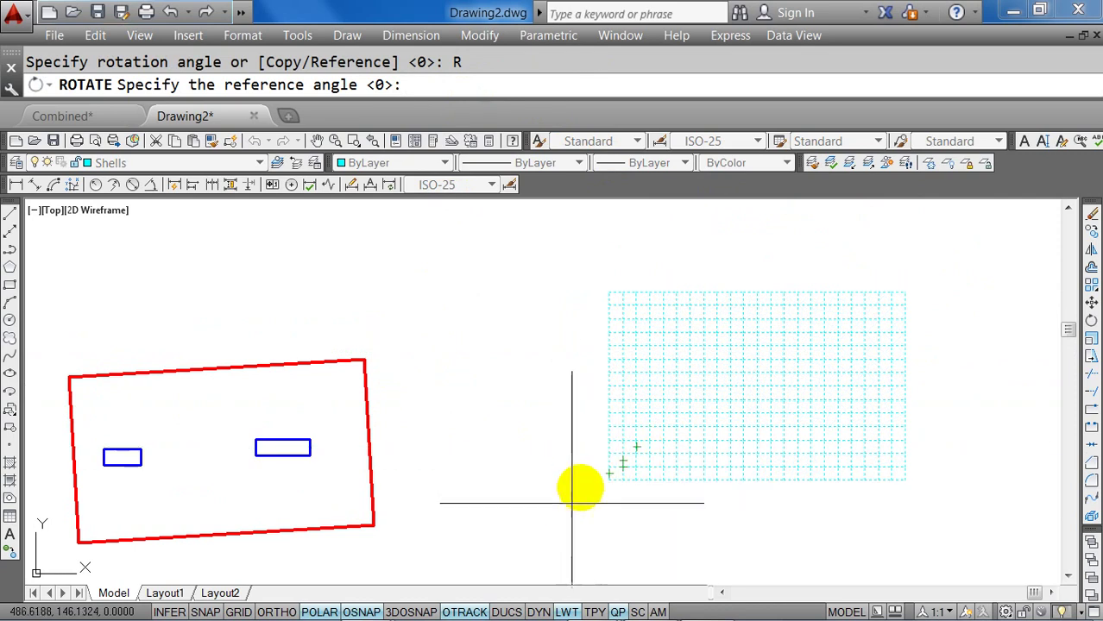
{"action": "left_click", "coordinate": [609, 480]}
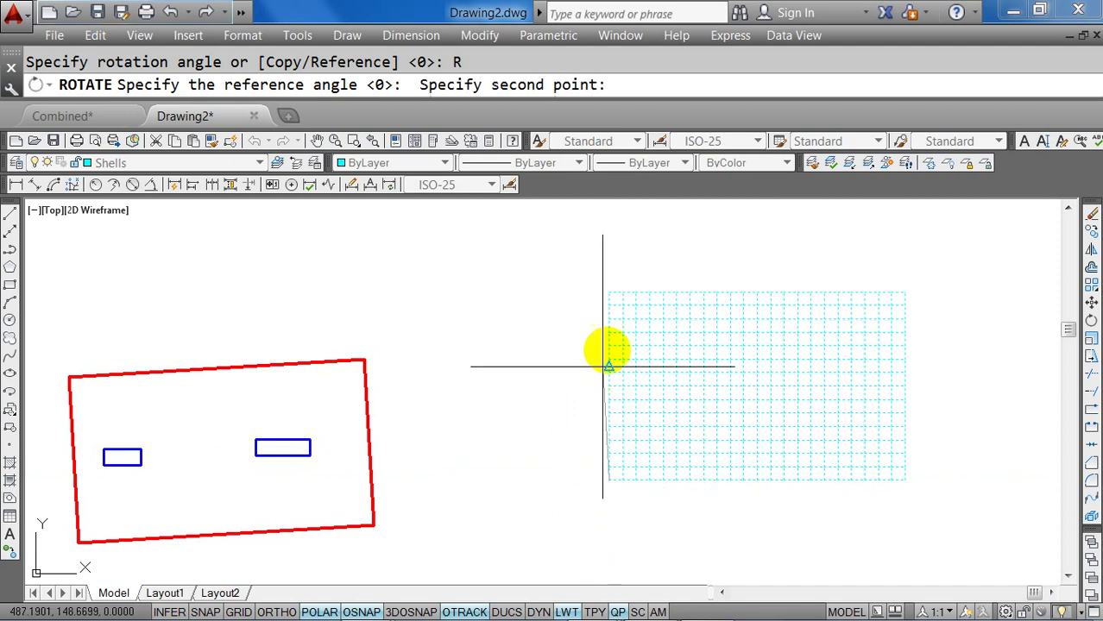
{"action": "left_click", "coordinate": [609, 294]}
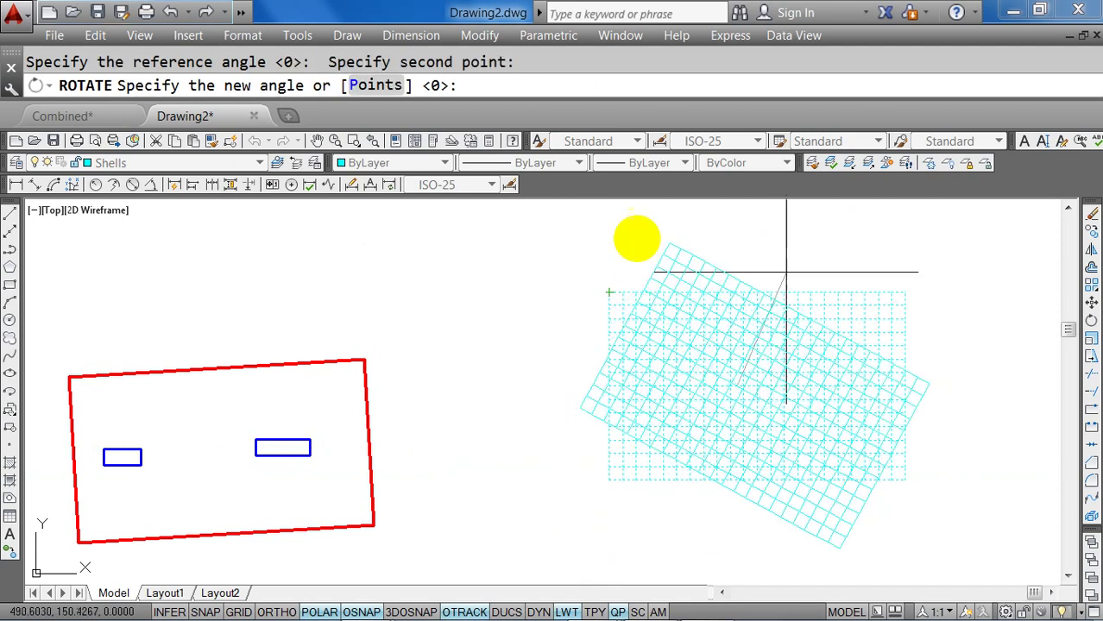
{"action": "left_click", "coordinate": [375, 86]}
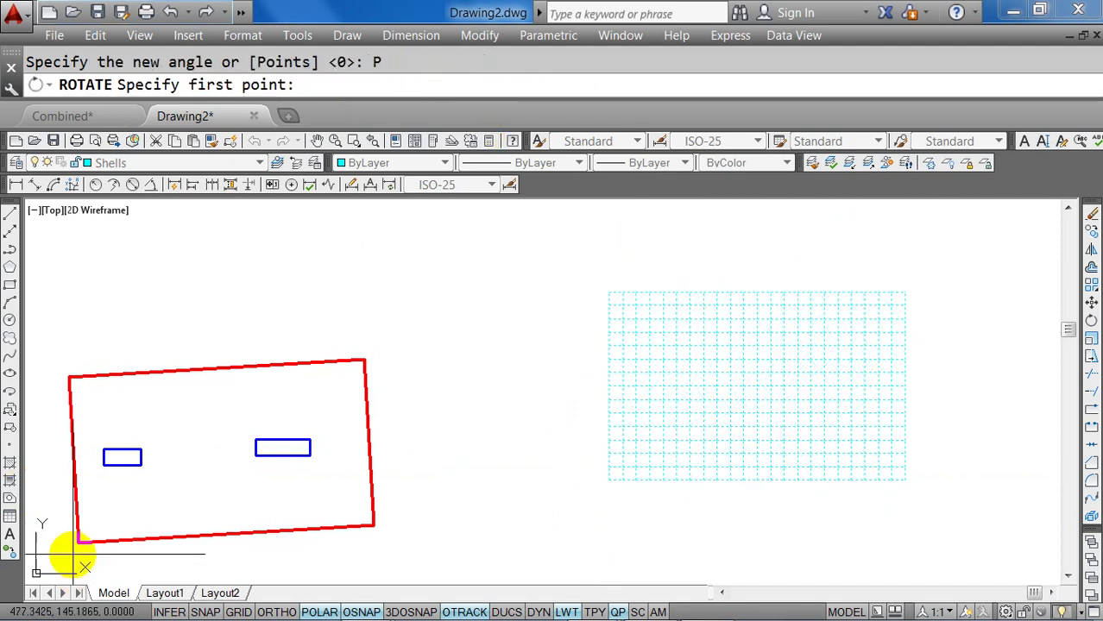
{"action": "left_click", "coordinate": [77, 542]}
{"action": "left_click", "coordinate": [69, 377]}
Move the rotated shell array by its lower-left corner onto the red outline's lower-left corner.
{"action": "left_click", "coordinate": [739, 409]}
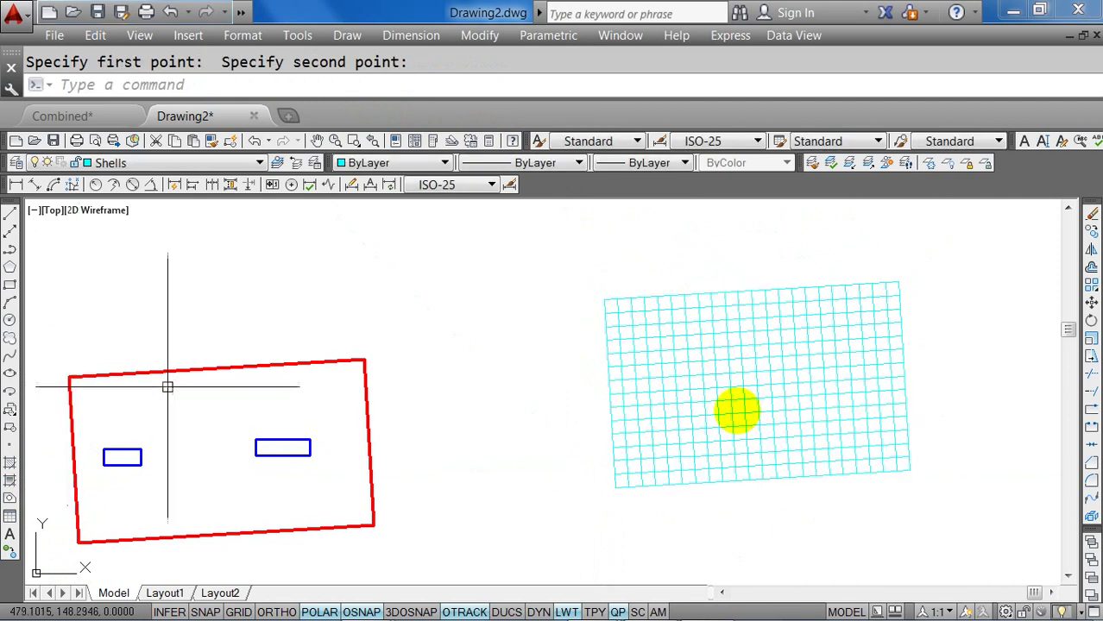
{"action": "middle_click_drag", "start_coordinate": [644, 454], "coordinate": [700, 394]}
{"action": "type", "text": "m"}
{"action": "key", "text": "Return"}
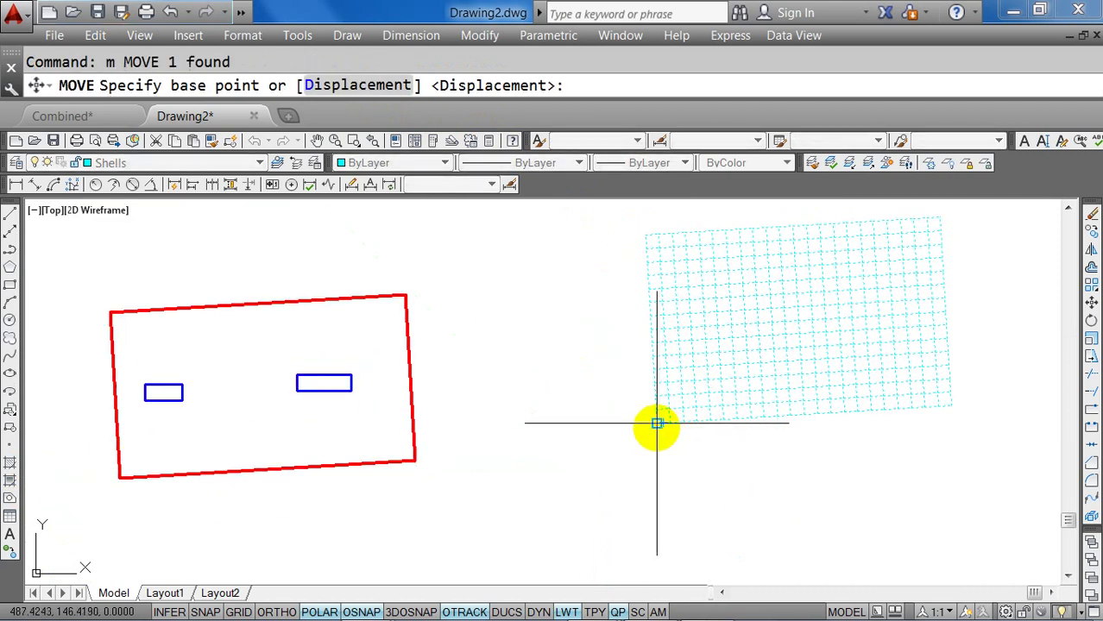
{"action": "left_click", "coordinate": [657, 423]}
{"action": "left_click", "coordinate": [119, 476]}
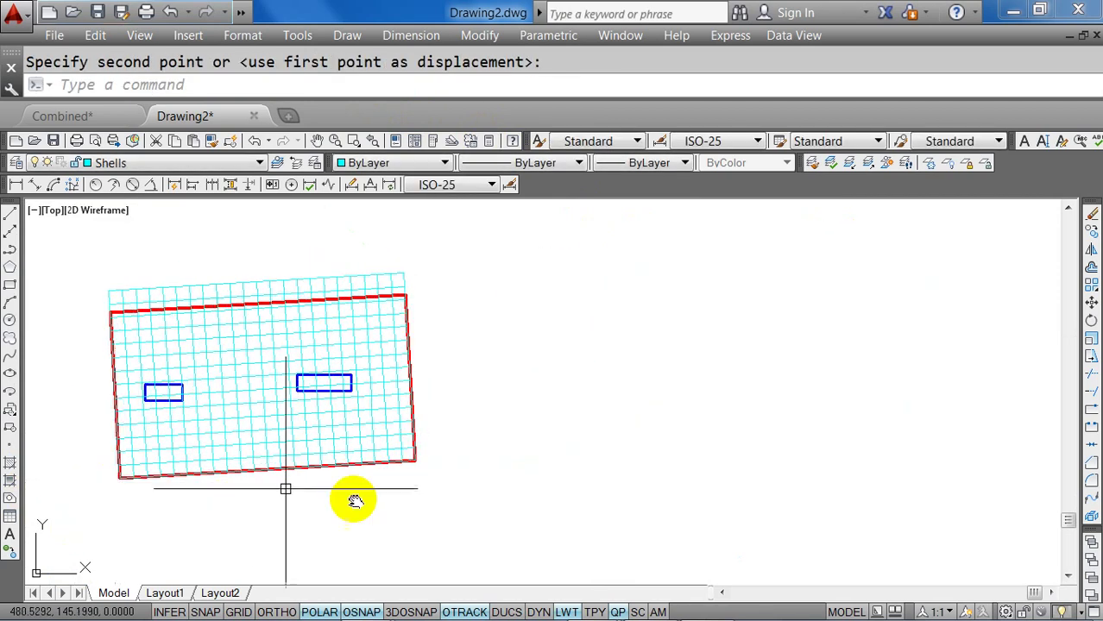
Select the shell array covering the red outline to edit its array properties.
{"action": "middle_click_drag", "start_coordinate": [297, 322], "coordinate": [379, 339]}
{"action": "scroll", "coordinate": [378, 339], "scroll_direction": "up", "scroll_amount": 2}
{"action": "left_click", "coordinate": [468, 288]}
{"action": "left_click", "coordinate": [364, 290]}
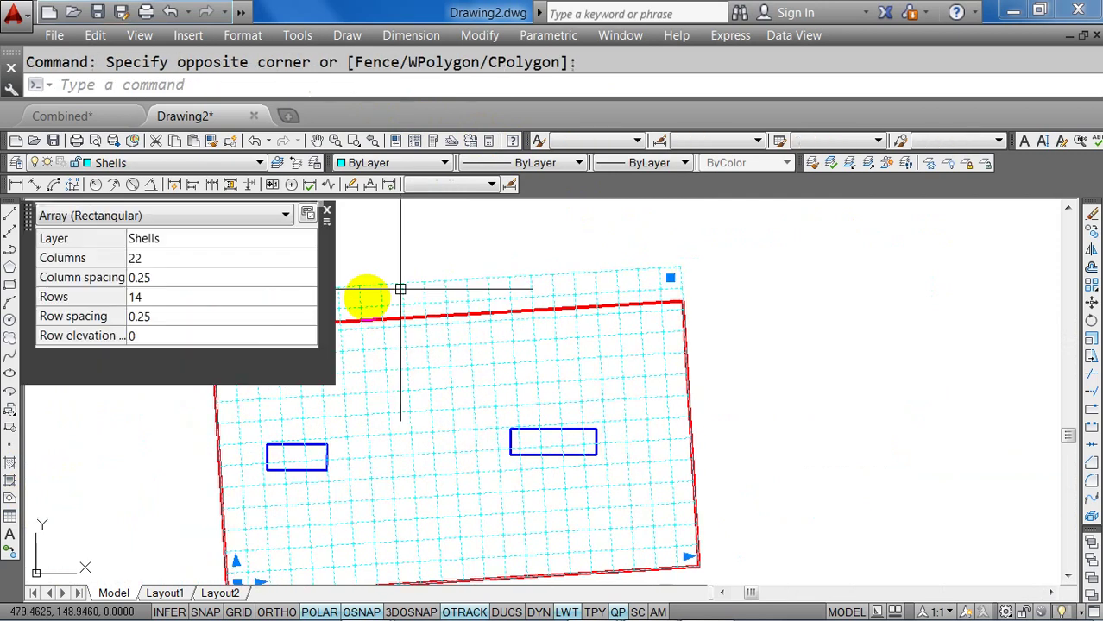
Reduce the rectangular mesh array on the Shells layer to 13 rows.
{"action": "middle_click_drag", "start_coordinate": [398, 291], "coordinate": [622, 298]}
{"action": "left_click", "coordinate": [467, 296]}
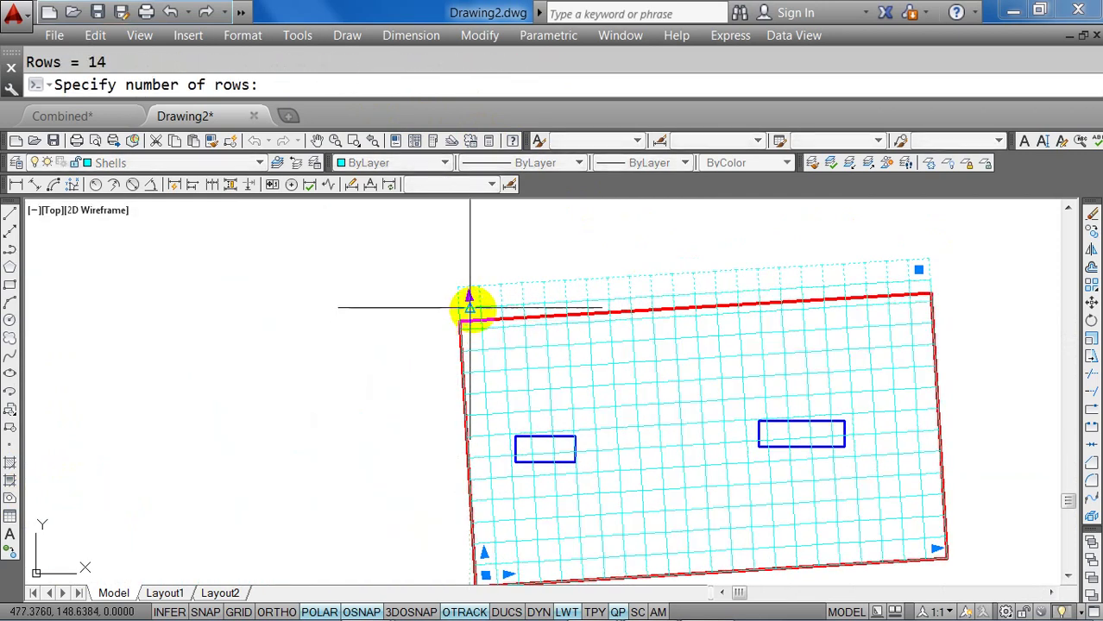
{"action": "key", "text": "Escape"}
Explode the rectangular mesh array into individual lines.
{"action": "middle_click_drag", "start_coordinate": [725, 398], "coordinate": [626, 347]}
{"action": "left_click", "coordinate": [620, 354]}
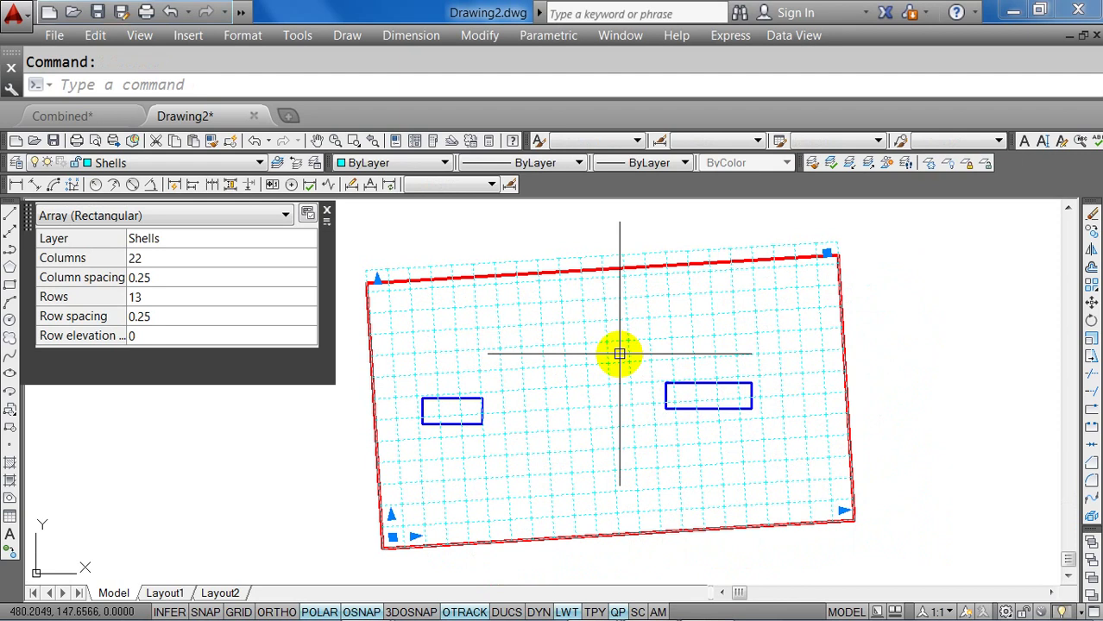
{"action": "middle_click_drag", "start_coordinate": [619, 354], "coordinate": [618, 325]}
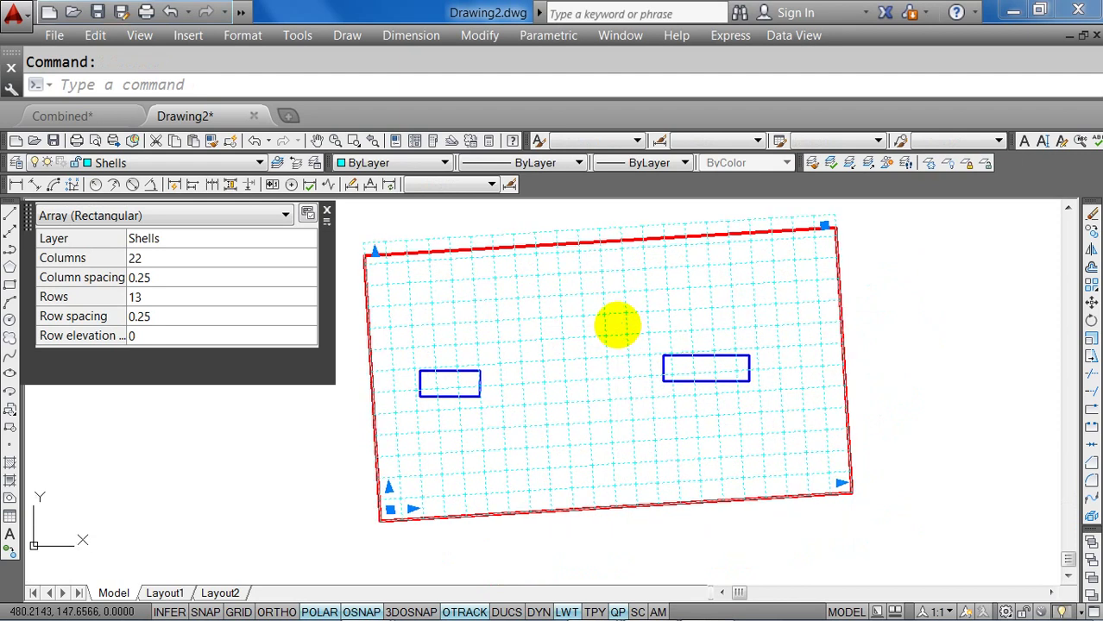
{"action": "type", "text": "x"}
{"action": "key", "text": "Return"}
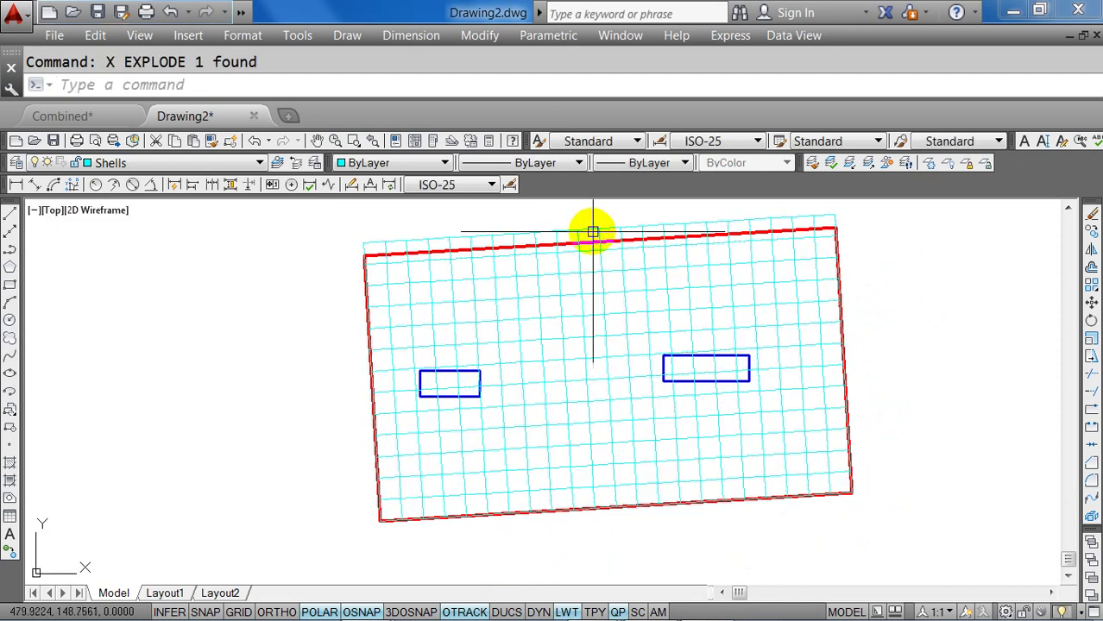
Turn off the layer of the red boundary around the mesh.
{"action": "scroll", "coordinate": [593, 242], "scroll_direction": "up", "scroll_amount": 2}
{"action": "key", "text": "Escape"}
{"action": "left_click", "coordinate": [948, 163]}
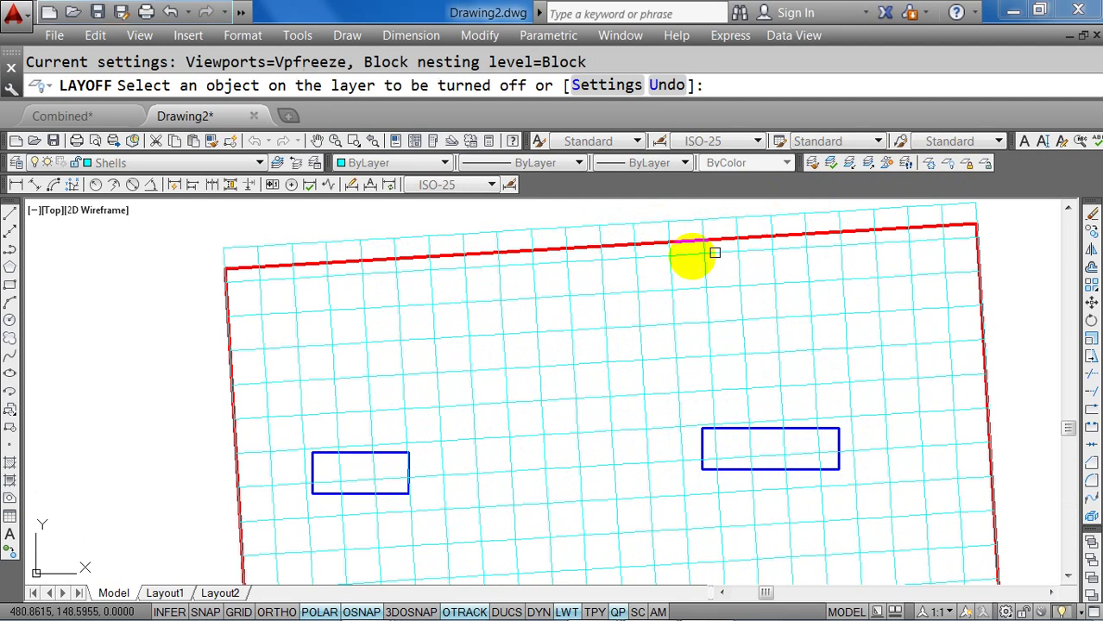
{"action": "left_click", "coordinate": [682, 242]}
{"action": "key", "text": "Escape"}
{"action": "scroll", "coordinate": [656, 380], "scroll_direction": "down", "scroll_amount": 4}
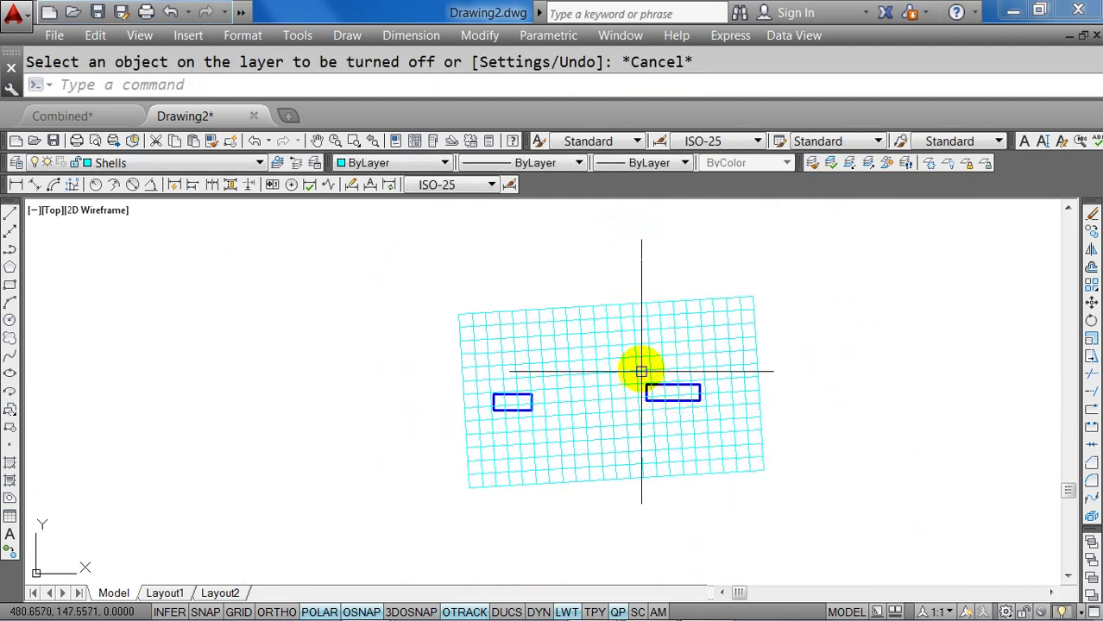
{"action": "left_click", "coordinate": [641, 368]}
{"action": "key", "text": "Escape"}
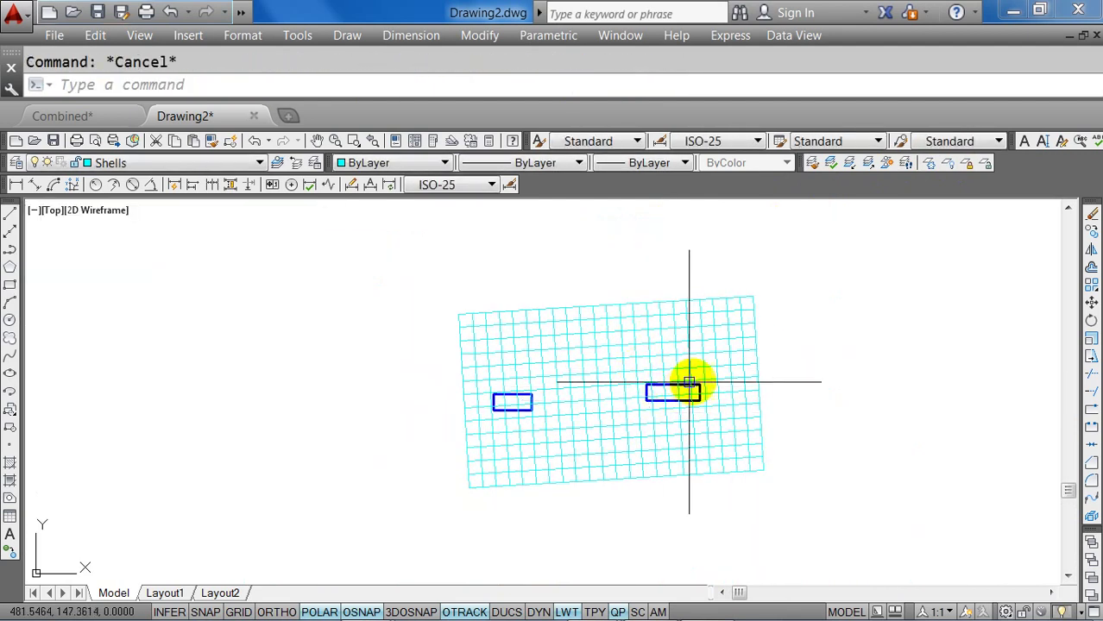
Isolate the Z. Columns layer and join the eight column lines into two polylines.
{"action": "scroll", "coordinate": [687, 383], "scroll_direction": "up", "scroll_amount": 4}
{"action": "left_click", "coordinate": [672, 390]}
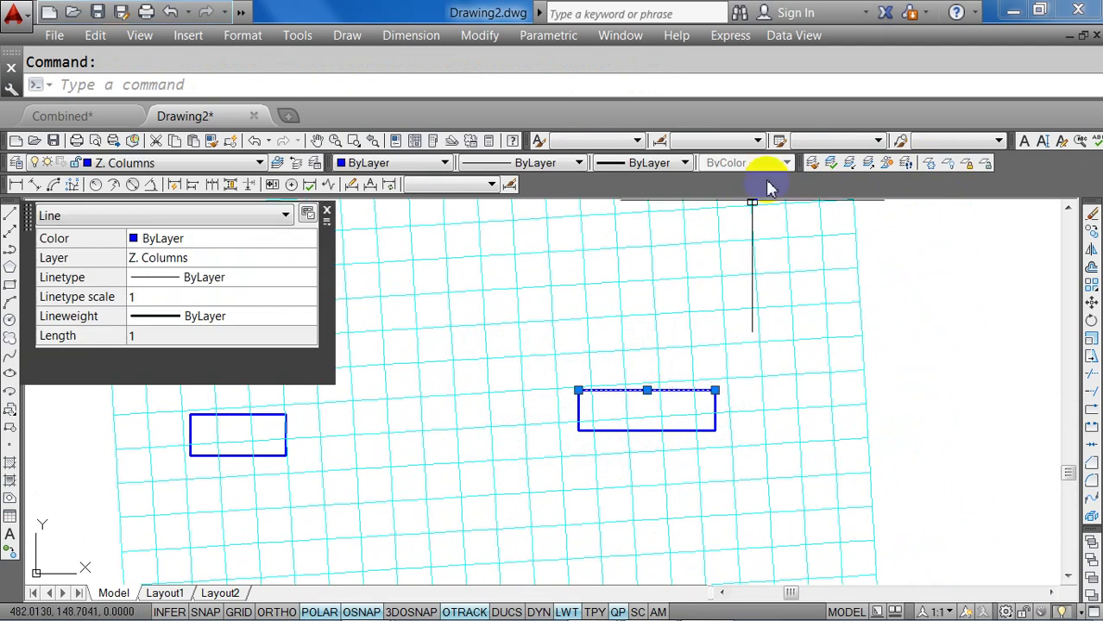
{"action": "left_click", "coordinate": [850, 163]}
{"action": "left_click", "coordinate": [794, 332]}
{"action": "left_click", "coordinate": [368, 482]}
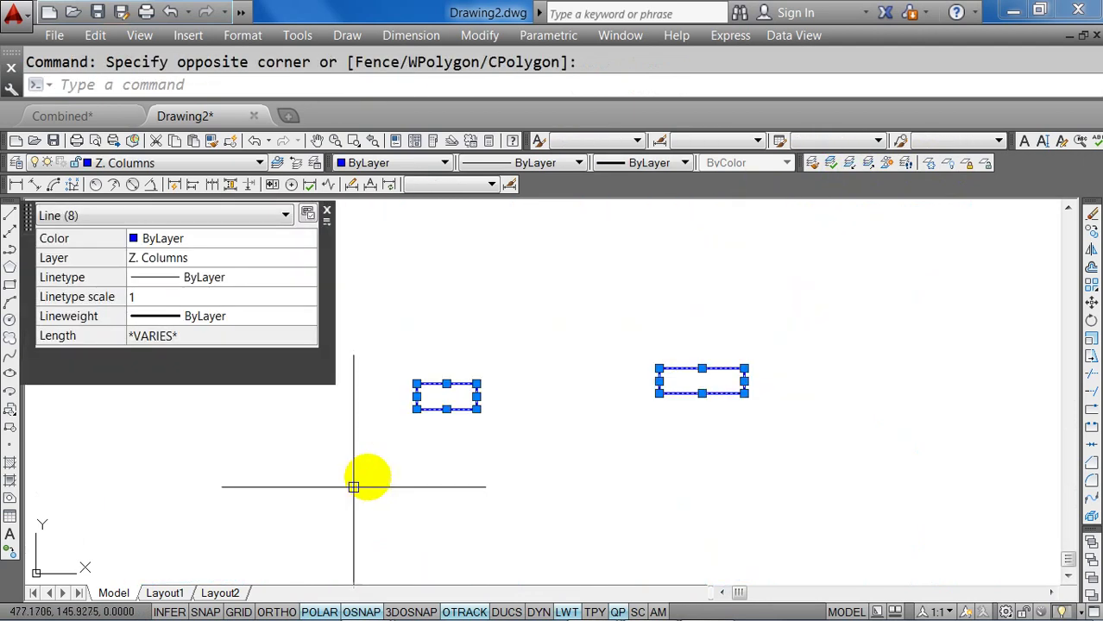
{"action": "type", "text": "j"}
{"action": "key", "text": "Return"}
Select both joined column outlines and check whether their properties list them as closed.
{"action": "left_click", "coordinate": [820, 288]}
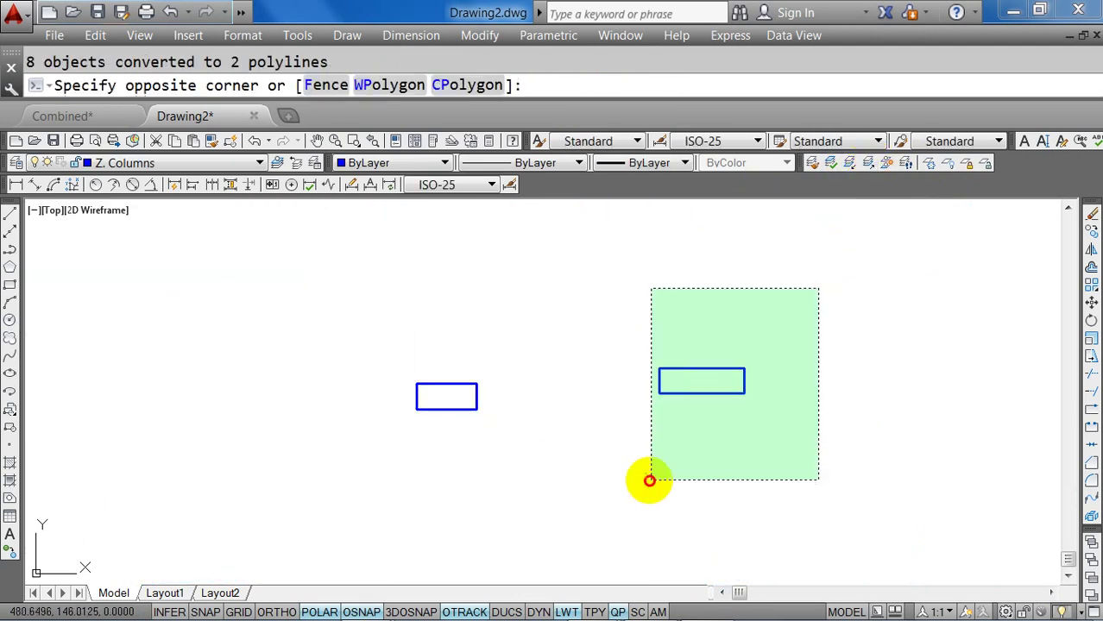
{"action": "left_click", "coordinate": [647, 477]}
{"action": "left_click", "coordinate": [502, 367]}
{"action": "left_click", "coordinate": [424, 426]}
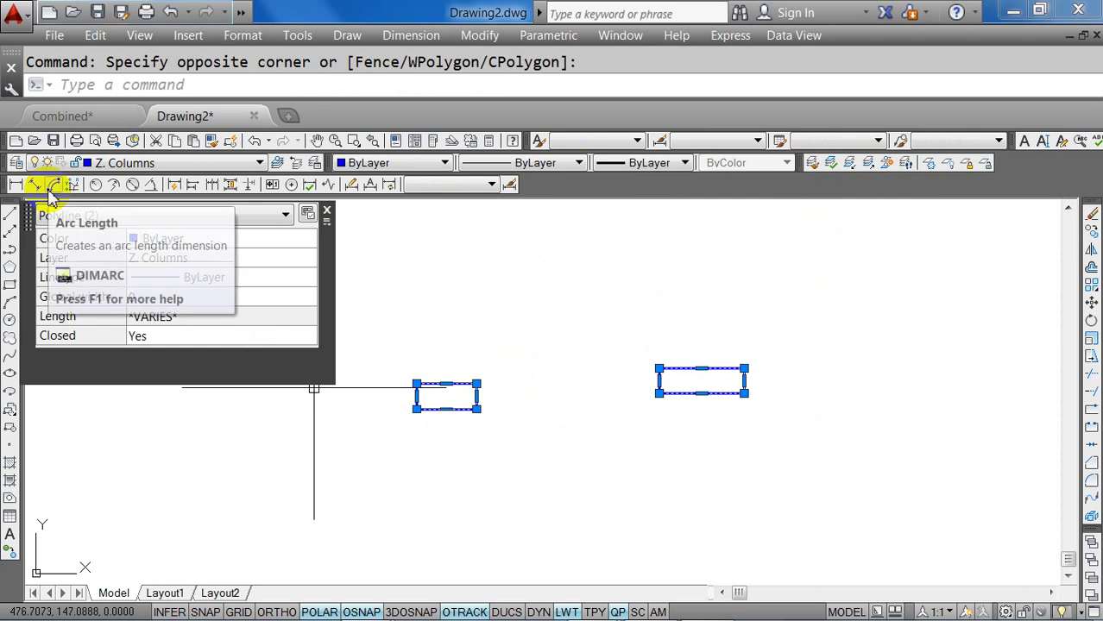
{"action": "key", "text": "Escape"}
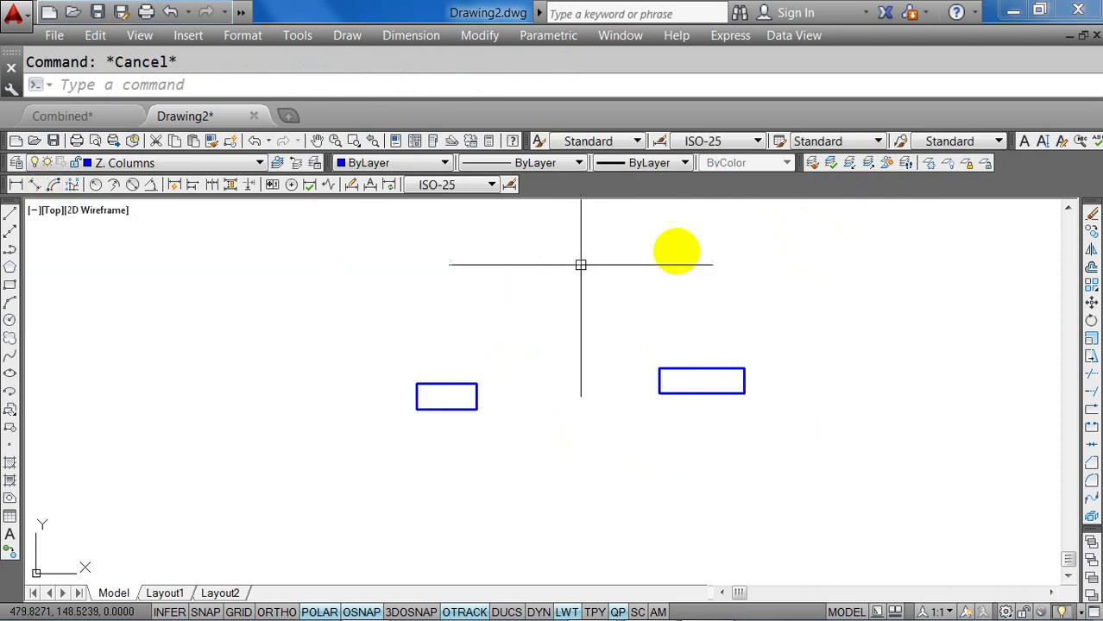
Explode both column polylines back into lines and restore the layers hidden by the isolation.
{"action": "left_click", "coordinate": [736, 288]}
{"action": "left_click", "coordinate": [466, 395]}
{"action": "type", "text": "x"}
{"action": "key", "text": "Return"}
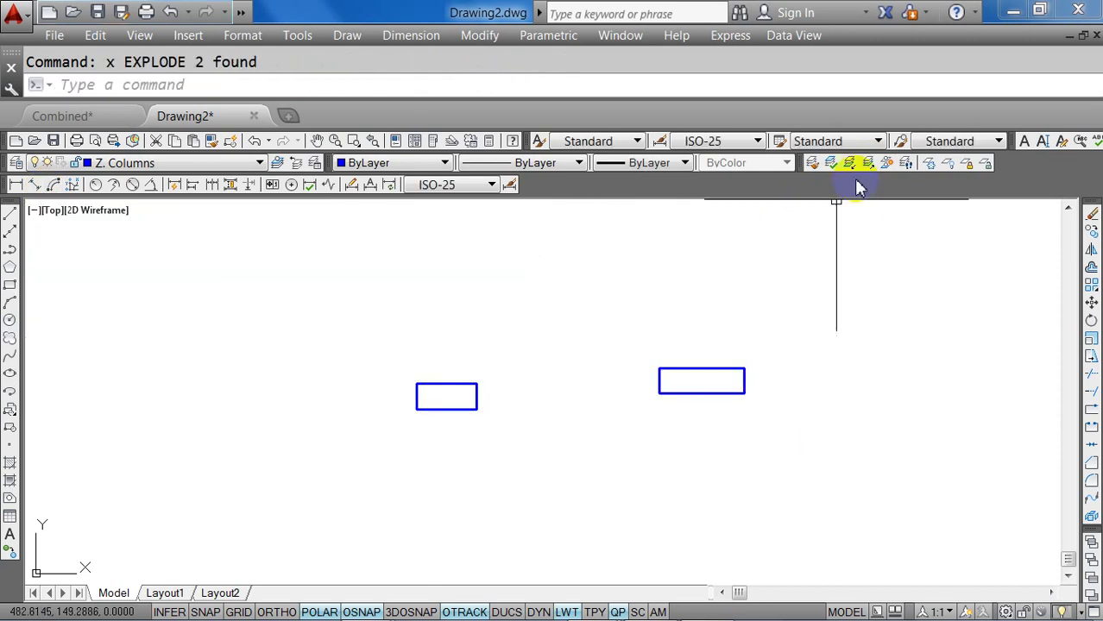
{"action": "left_click", "coordinate": [867, 163]}
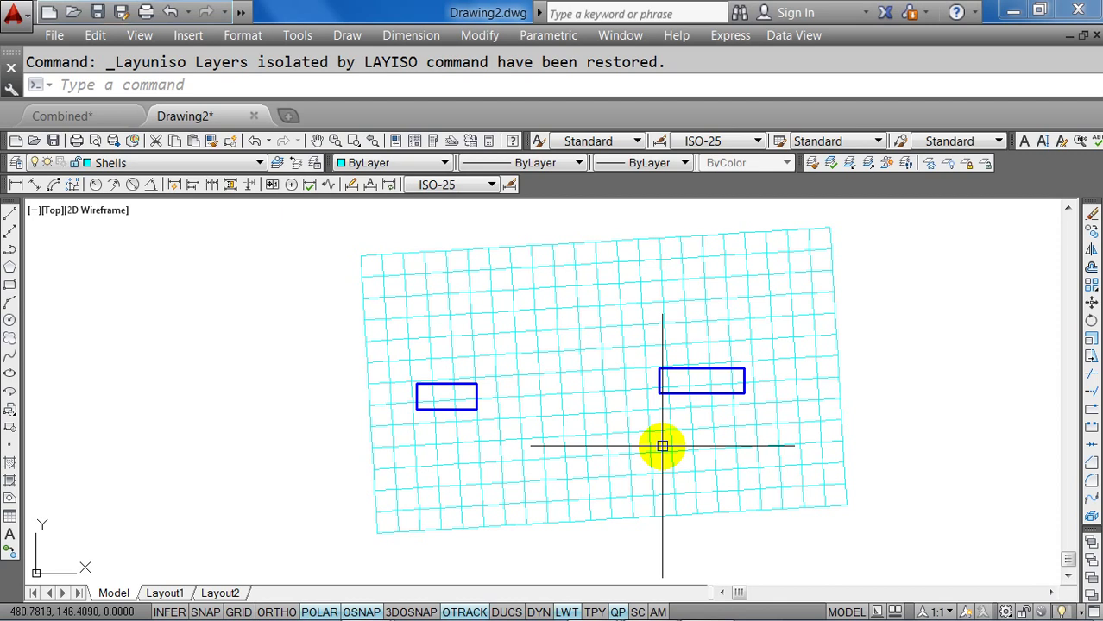
Draw three connected test lines beside the mesh, including a vertical one about 1.04 long.
{"action": "middle_click_drag", "start_coordinate": [721, 442], "coordinate": [531, 443]}
{"action": "type", "text": "l"}
{"action": "key", "text": "Return"}
{"action": "left_click", "coordinate": [778, 375]}
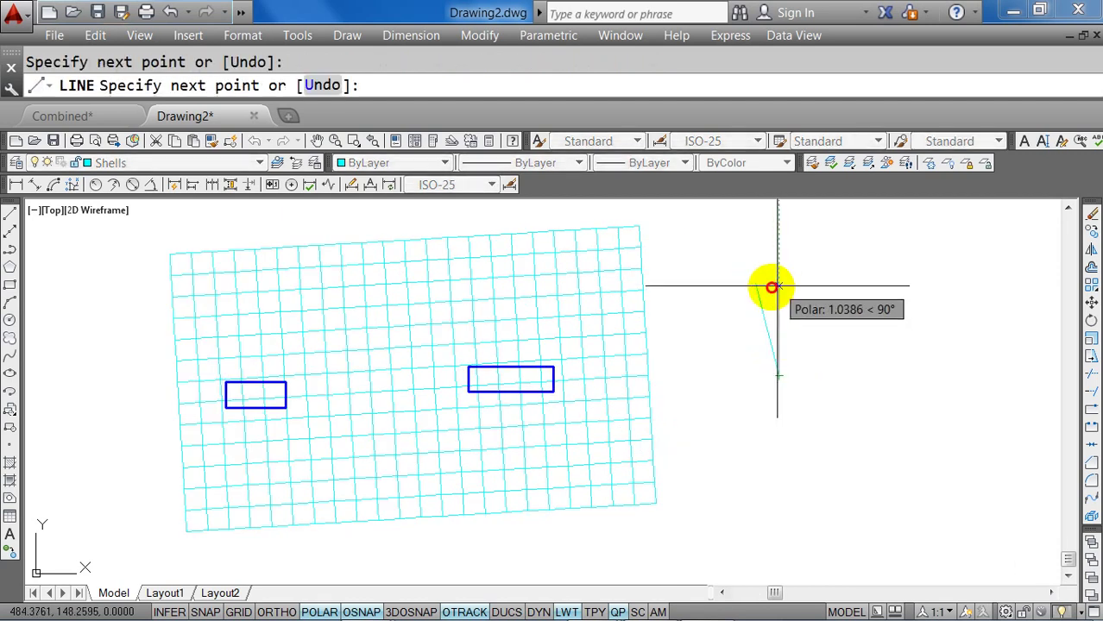
{"action": "left_click", "coordinate": [772, 287]}
{"action": "key", "text": "Escape"}
Stretch the upper end of the slanted test line past the short line that meets it.
{"action": "left_click", "coordinate": [758, 286]}
{"action": "left_click", "coordinate": [756, 284]}
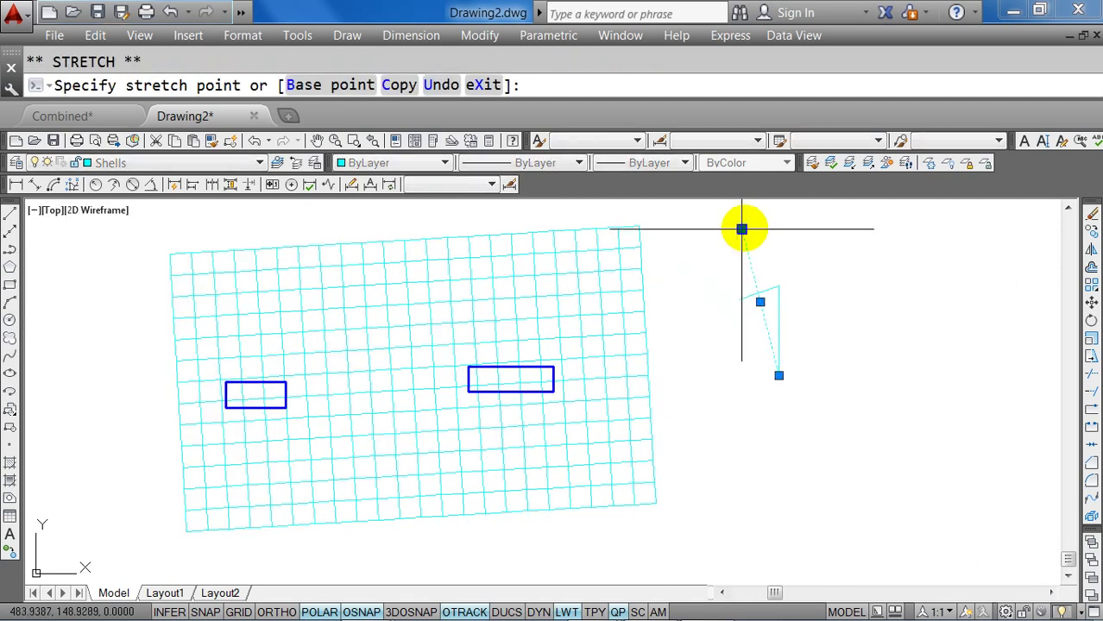
{"action": "left_click", "coordinate": [741, 229]}
{"action": "key", "text": "Escape"}
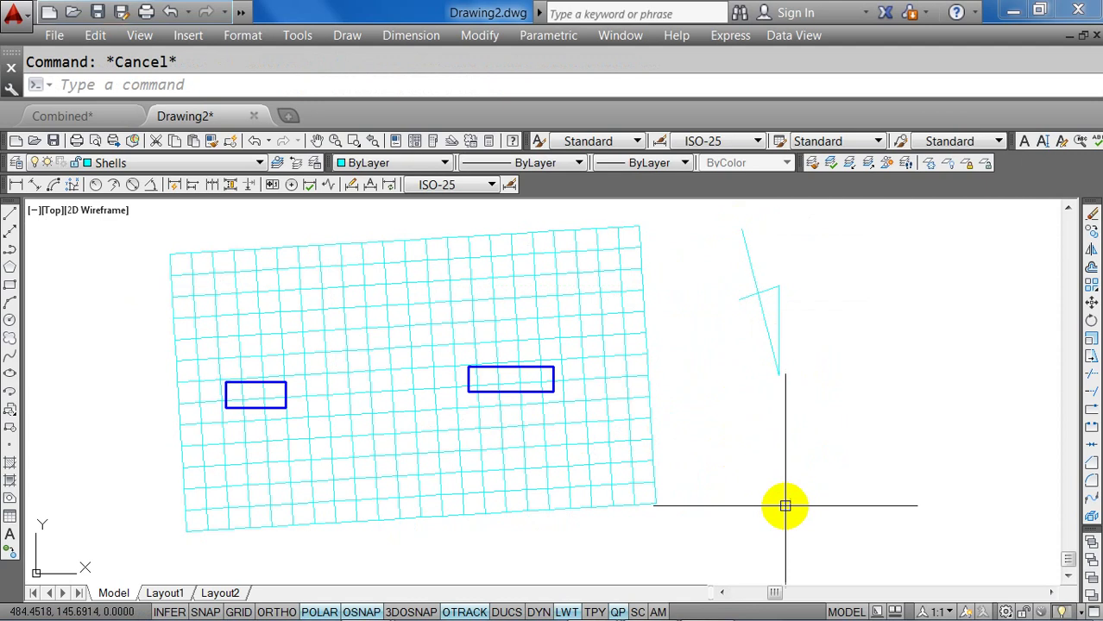
Erase the three test lines beside the mesh.
{"action": "left_click", "coordinate": [827, 517]}
{"action": "left_click", "coordinate": [704, 296]}
{"action": "type", "text": "e"}
{"action": "key", "text": "Return"}
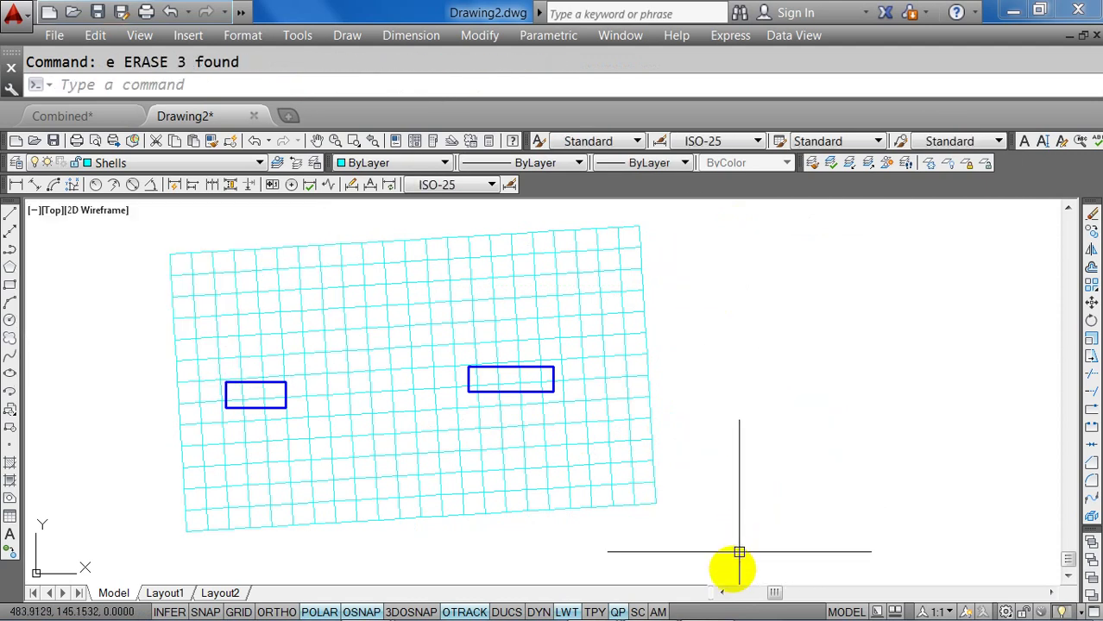
Move the mesh and both columns from the lower-left corner of the smaller column to 0,0,0.
{"action": "scroll", "coordinate": [703, 518], "scroll_direction": "down", "scroll_amount": 4}
{"action": "key", "text": "Escape"}
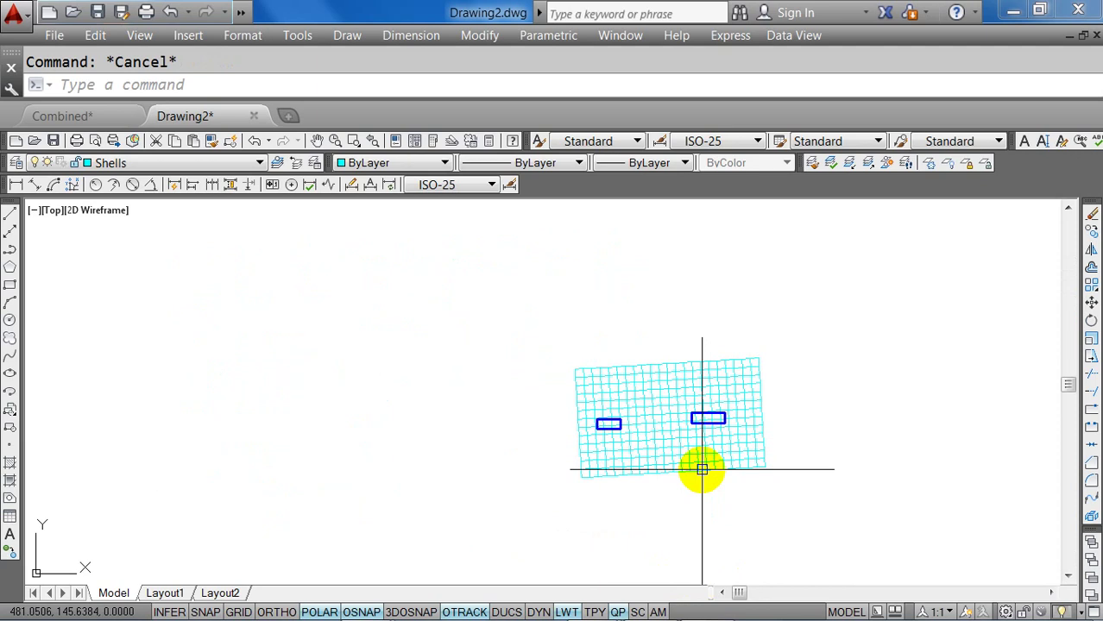
{"action": "middle_click_drag", "start_coordinate": [702, 451], "coordinate": [706, 384]}
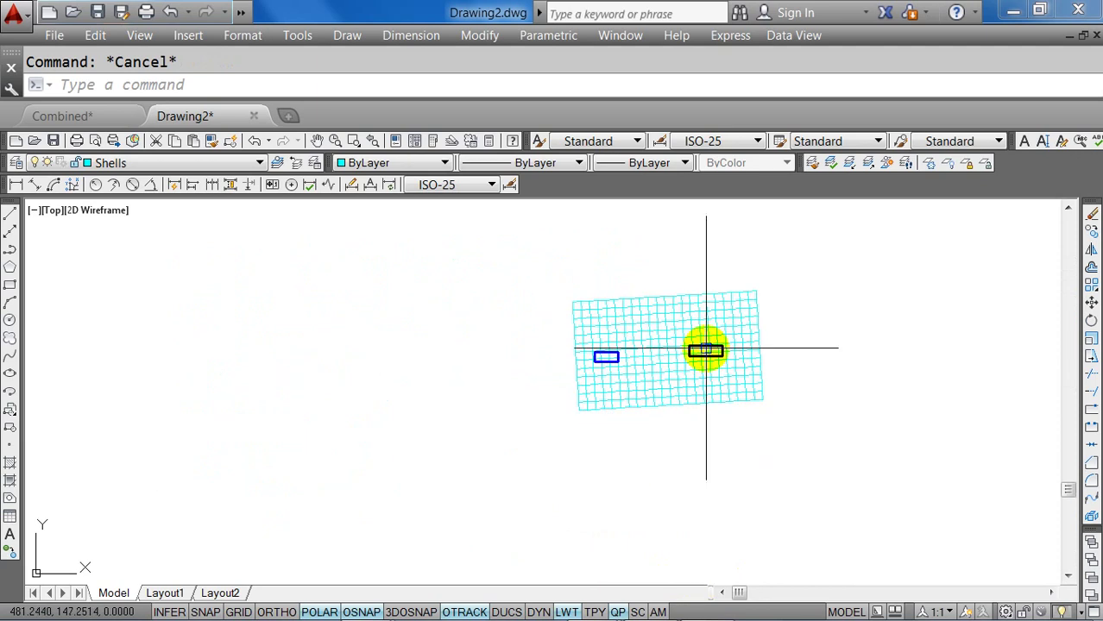
{"action": "left_click", "coordinate": [781, 274]}
{"action": "left_click", "coordinate": [498, 469]}
{"action": "middle_click_drag", "start_coordinate": [631, 428], "coordinate": [706, 399]}
{"action": "type", "text": "m"}
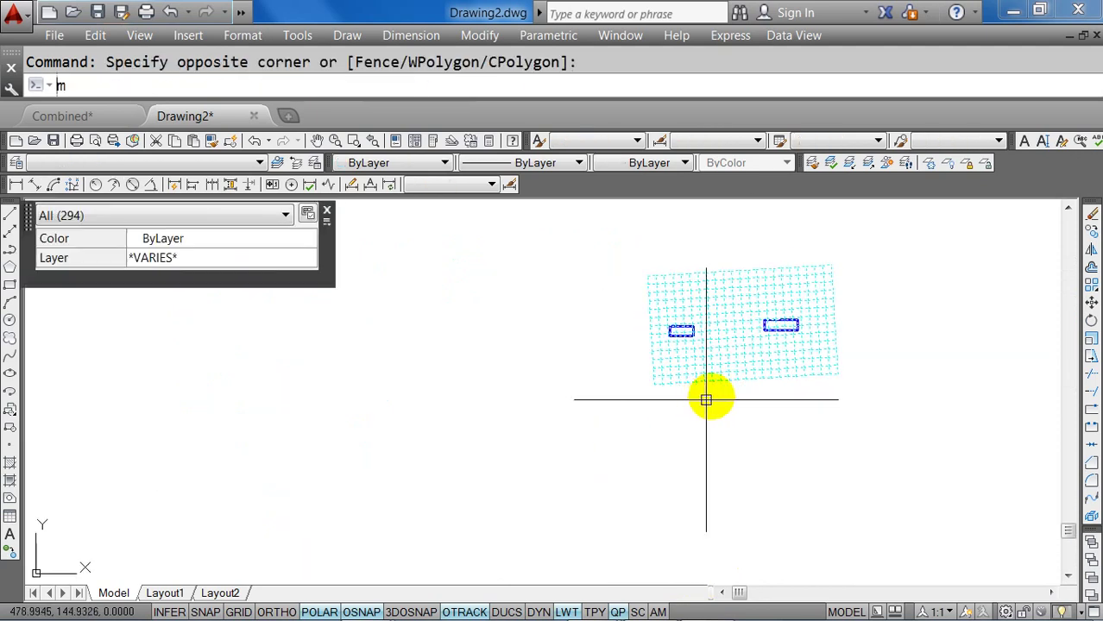
{"action": "key", "text": "Return"}
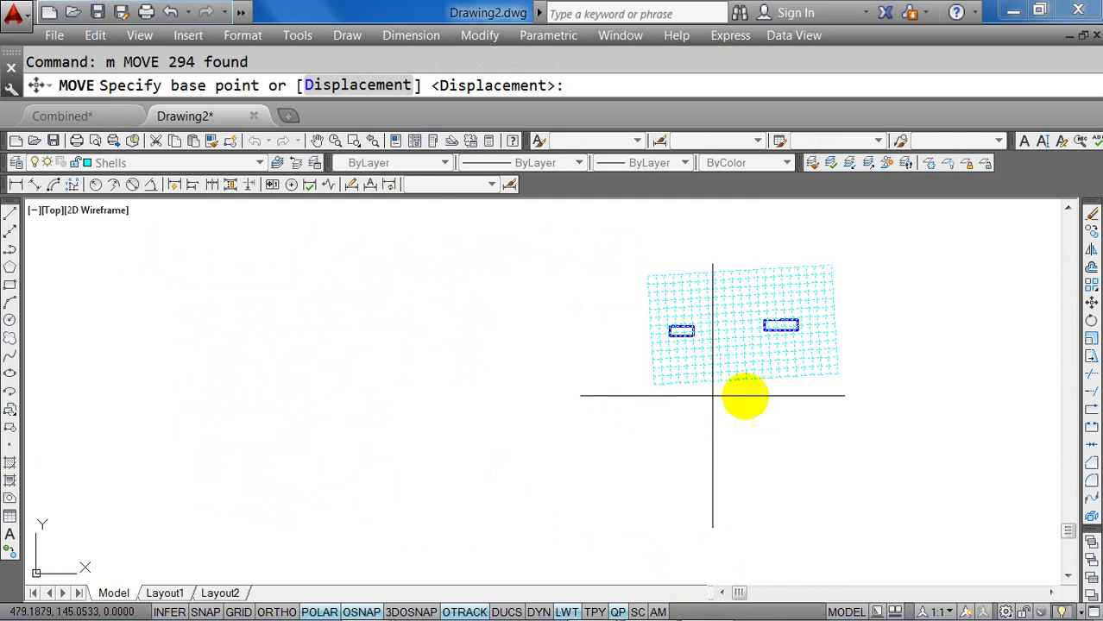
{"action": "scroll", "coordinate": [672, 330], "scroll_direction": "up", "scroll_amount": 10}
{"action": "left_click", "coordinate": [602, 383]}
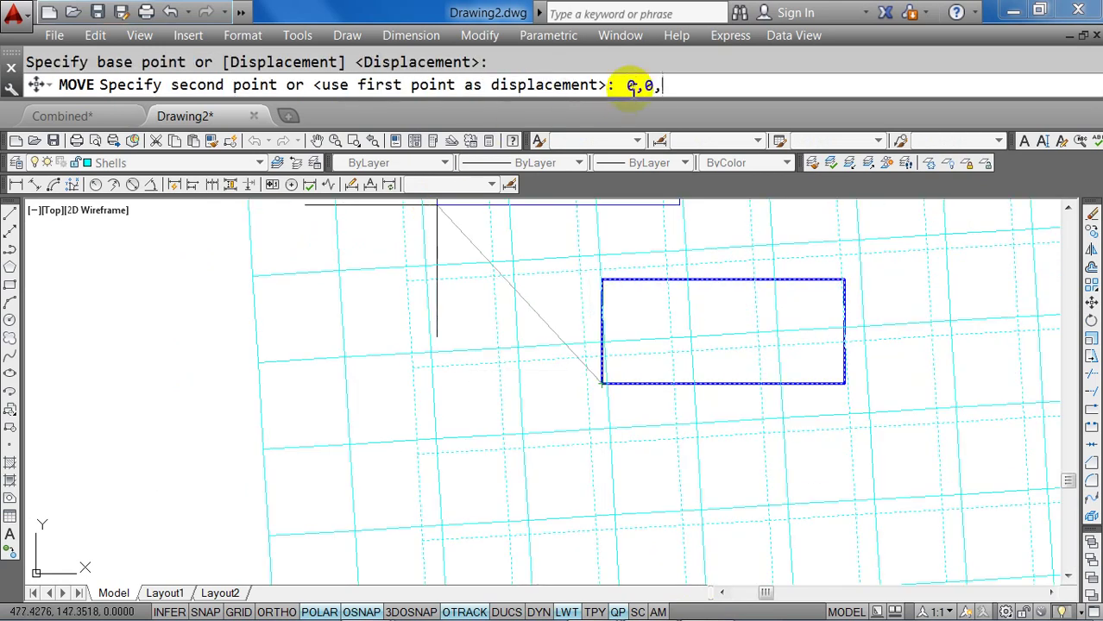
{"action": "key", "text": "Return"}
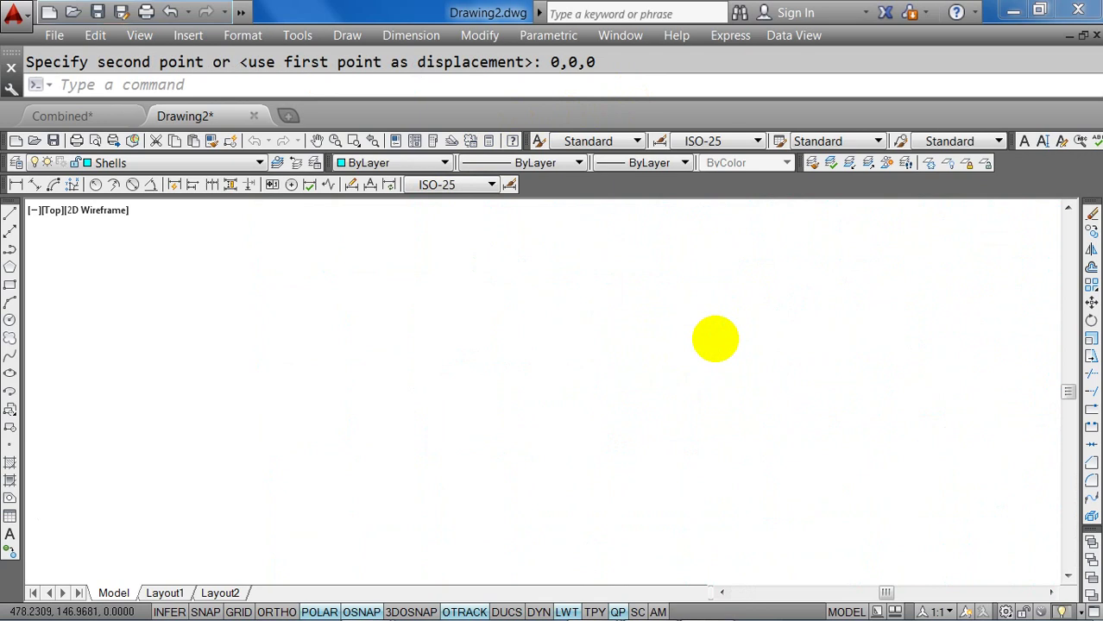
Regenerate the drawing and turn the RC layer back on.
{"action": "middle_click", "coordinate": [714, 349]}
{"action": "middle_click", "coordinate": [715, 350]}
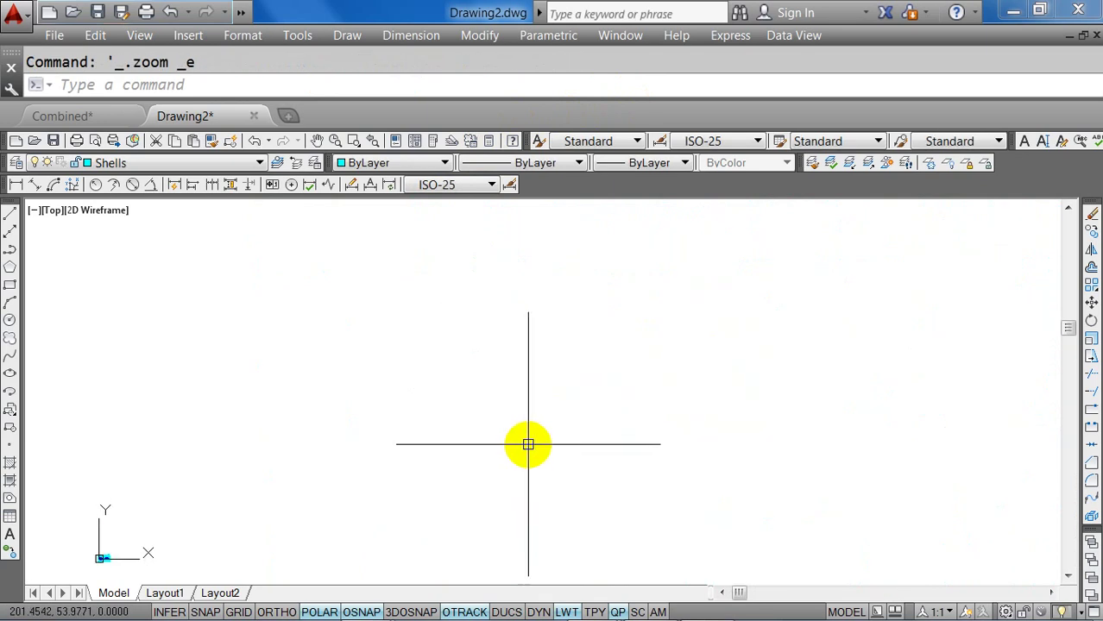
{"action": "type", "text": "re"}
{"action": "key", "text": "Return"}
{"action": "left_click", "coordinate": [65, 162]}
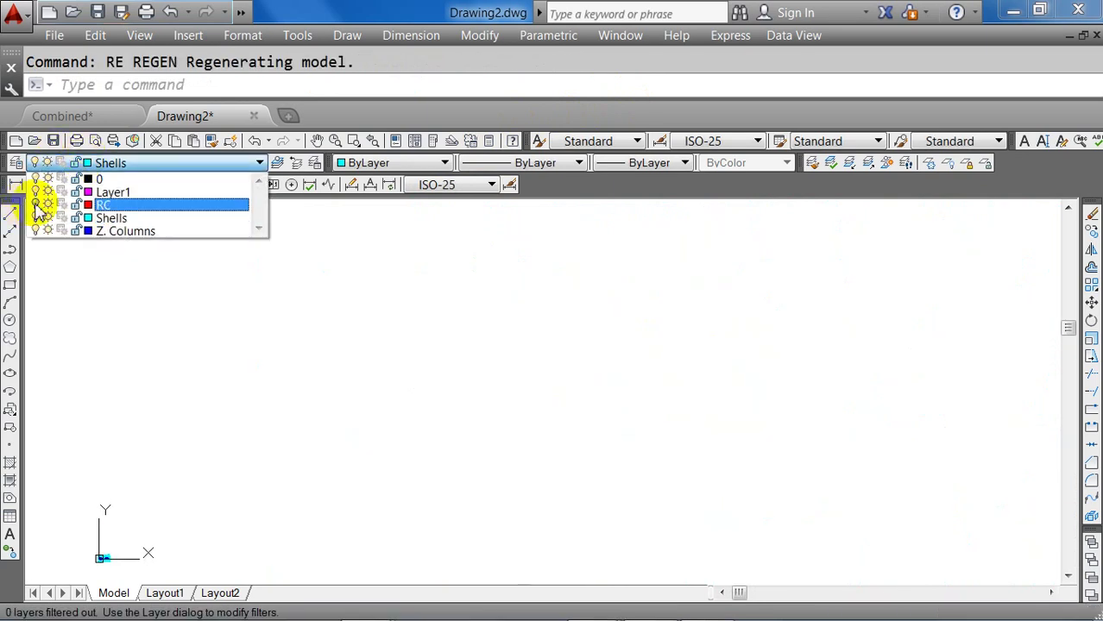
{"action": "left_click", "coordinate": [335, 410]}
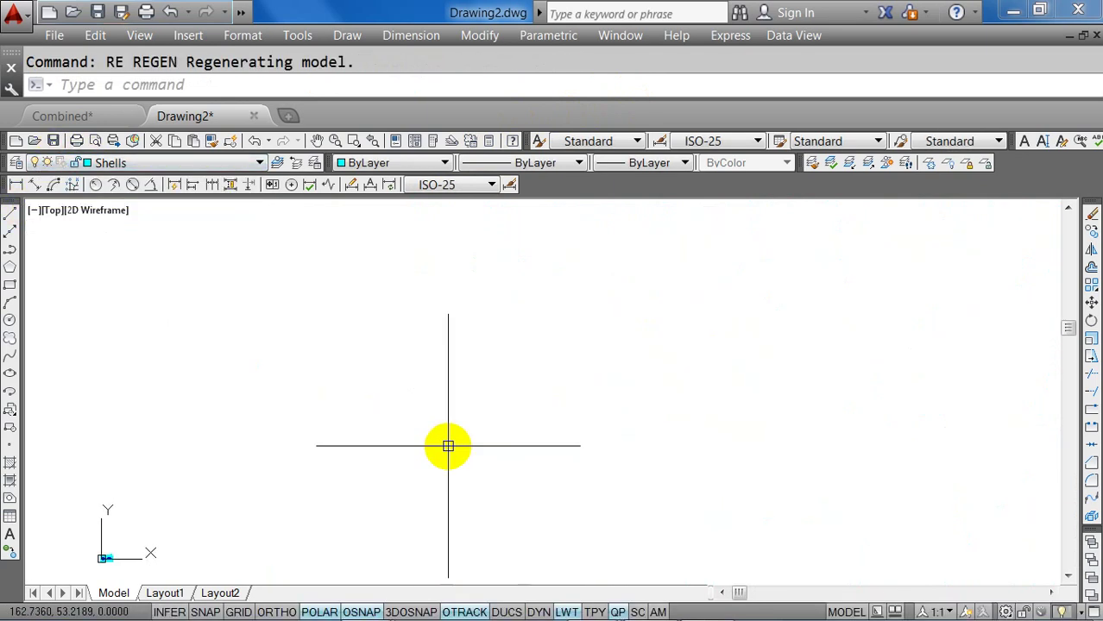
Erase the leftover boundary rectangle far from the origin and fit the remaining geometry in view.
{"action": "scroll", "coordinate": [516, 443], "scroll_direction": "up", "scroll_amount": 2}
{"action": "middle_click", "coordinate": [532, 438]}
{"action": "middle_click", "coordinate": [532, 438]}
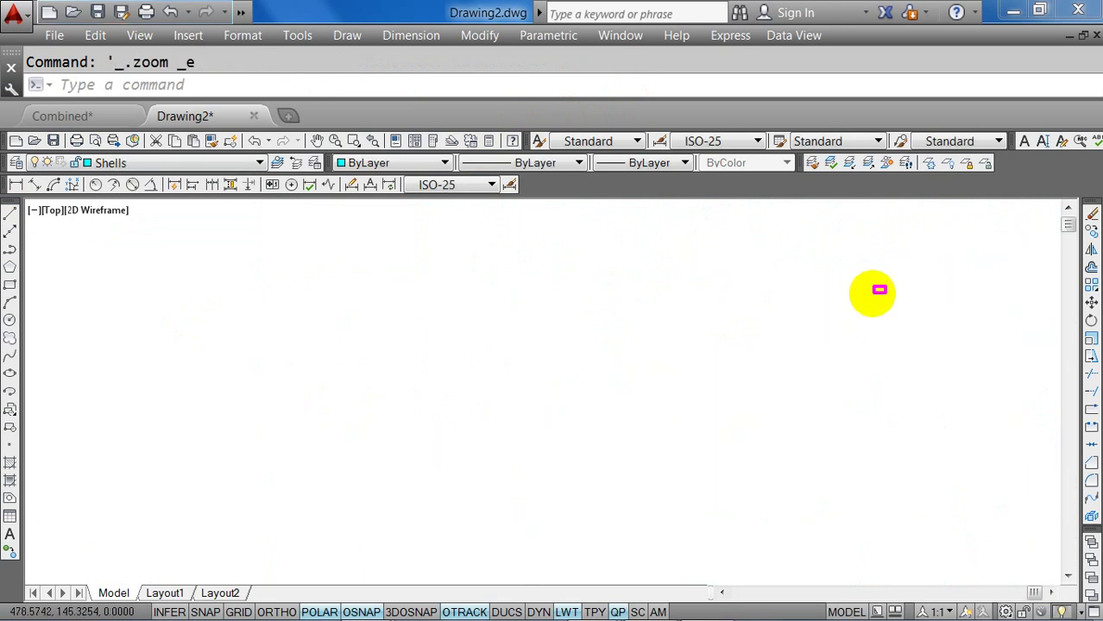
{"action": "left_click", "coordinate": [814, 282]}
{"action": "middle_click_drag", "start_coordinate": [815, 283], "coordinate": [807, 342]}
{"action": "type", "text": "e"}
{"action": "key", "text": "Return"}
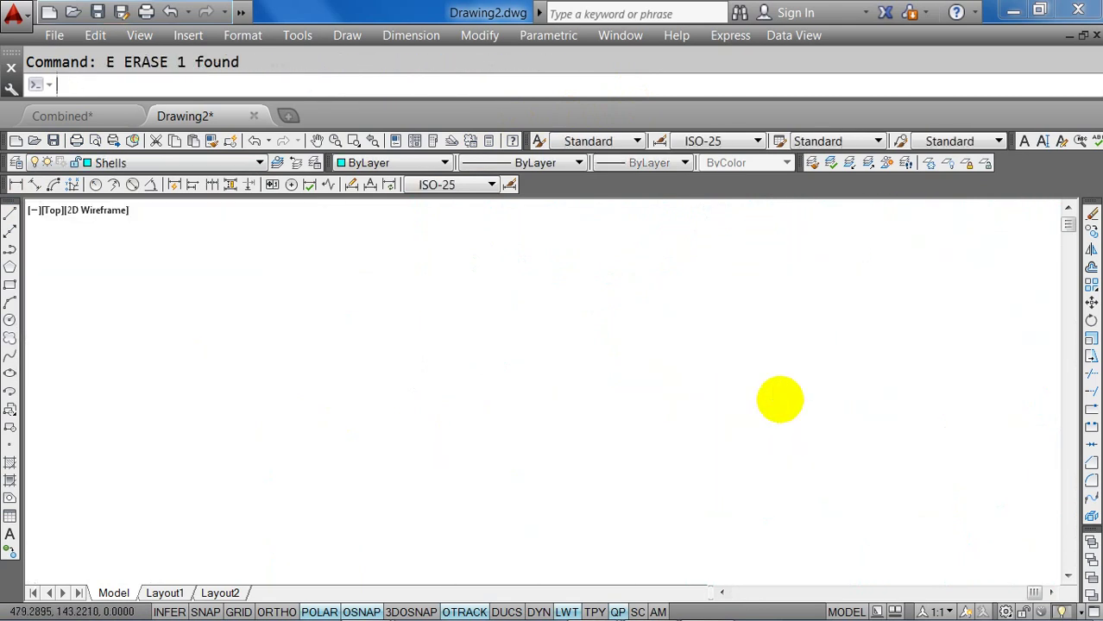
{"action": "middle_click", "coordinate": [767, 404]}
{"action": "middle_click", "coordinate": [767, 404]}
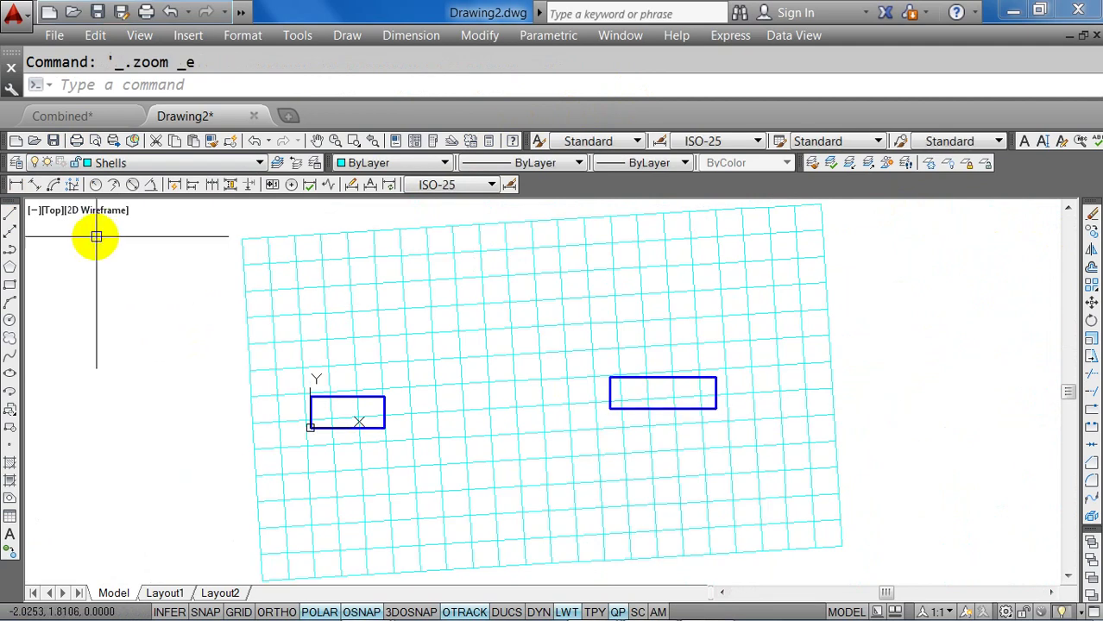
Purge all unused items from the drawing and open the layer list to check the remaining layers.
{"action": "middle_click_drag", "start_coordinate": [166, 303], "coordinate": [179, 303]}
{"action": "type", "text": "PURge"}
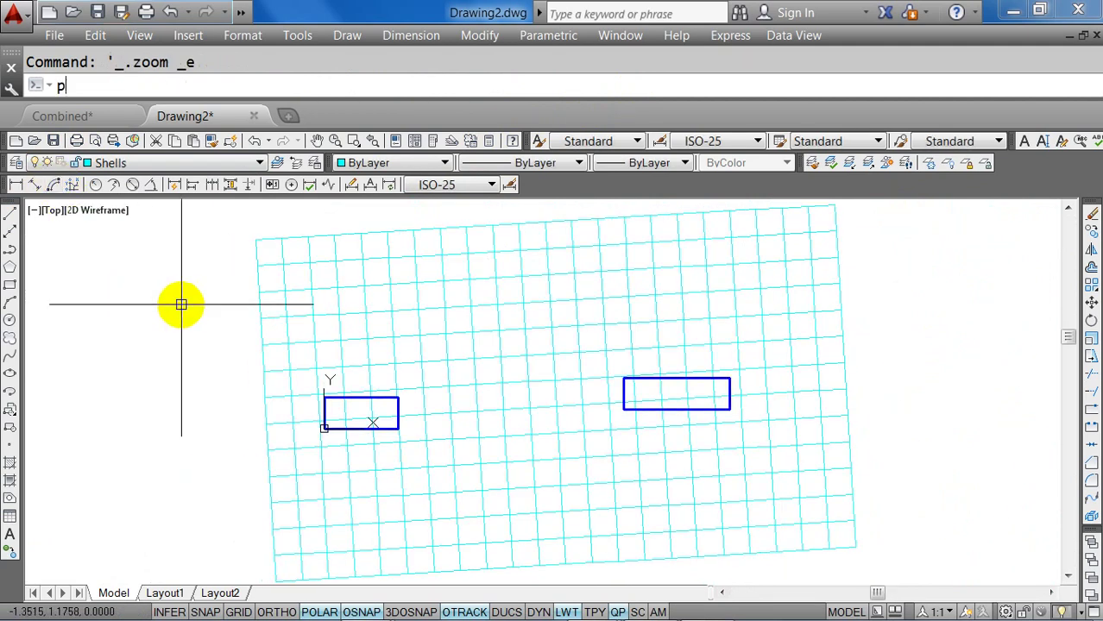
{"action": "key", "text": "Return"}
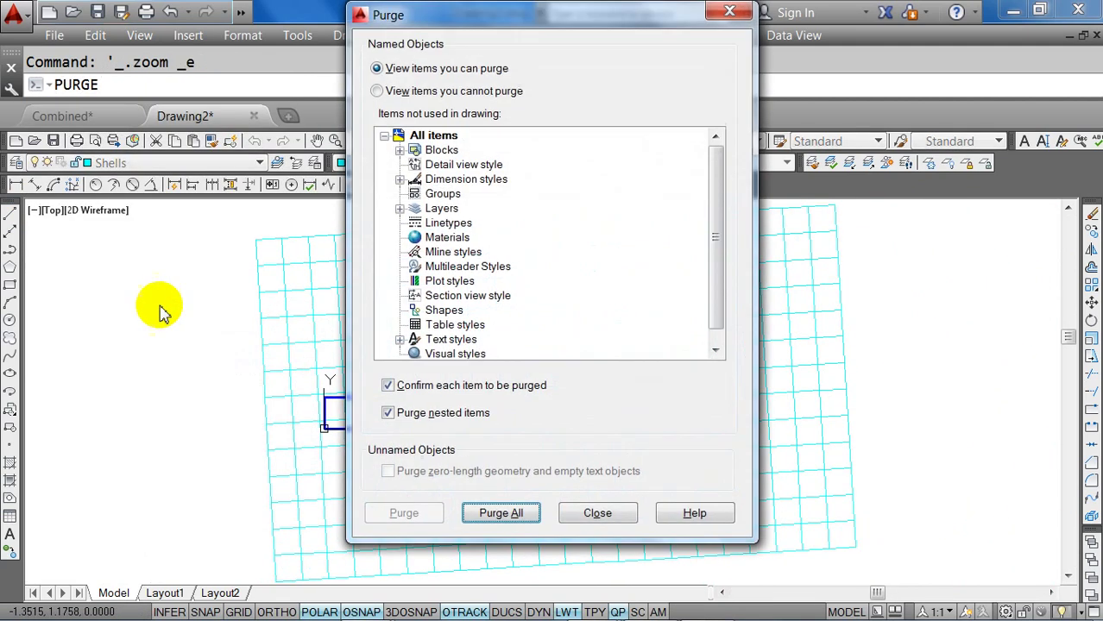
{"action": "left_click", "coordinate": [505, 513]}
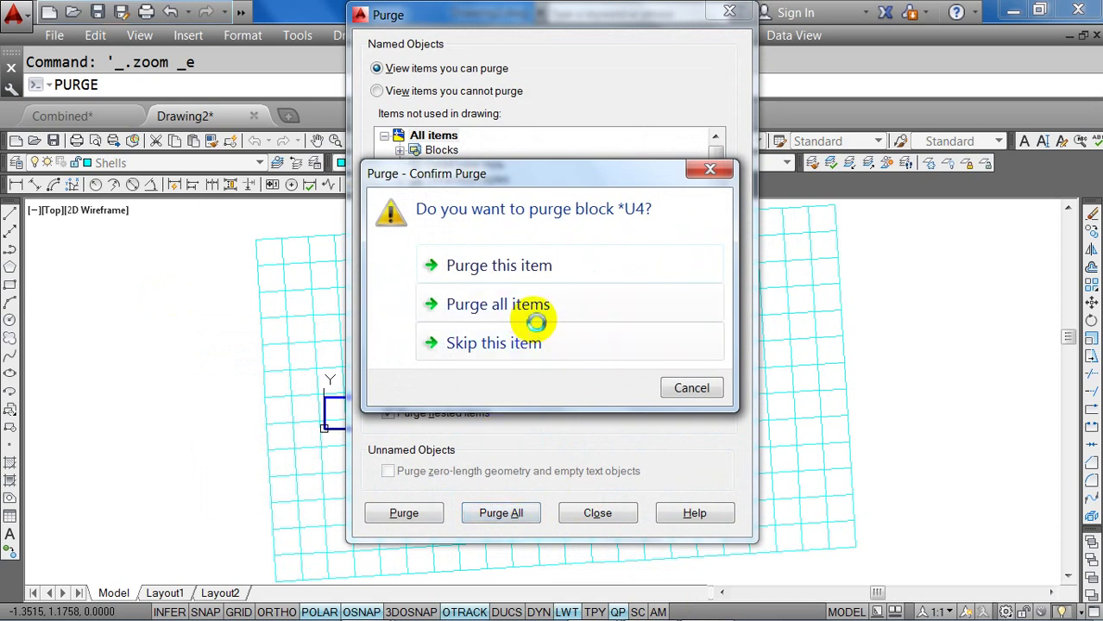
{"action": "left_click", "coordinate": [473, 309]}
{"action": "left_click", "coordinate": [597, 511]}
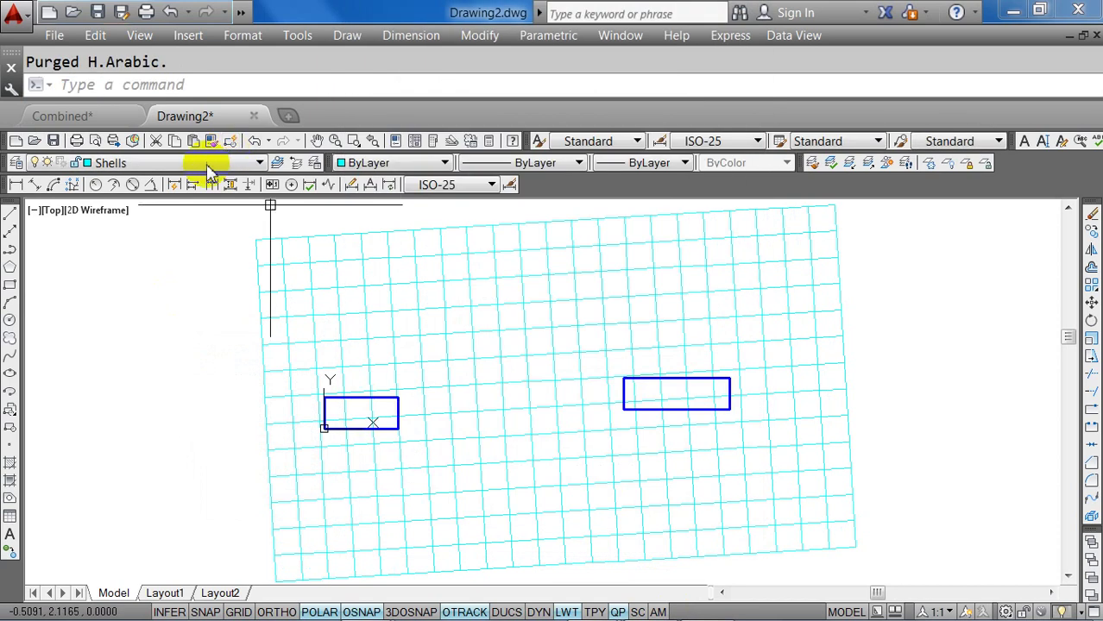
{"action": "left_click", "coordinate": [204, 164]}
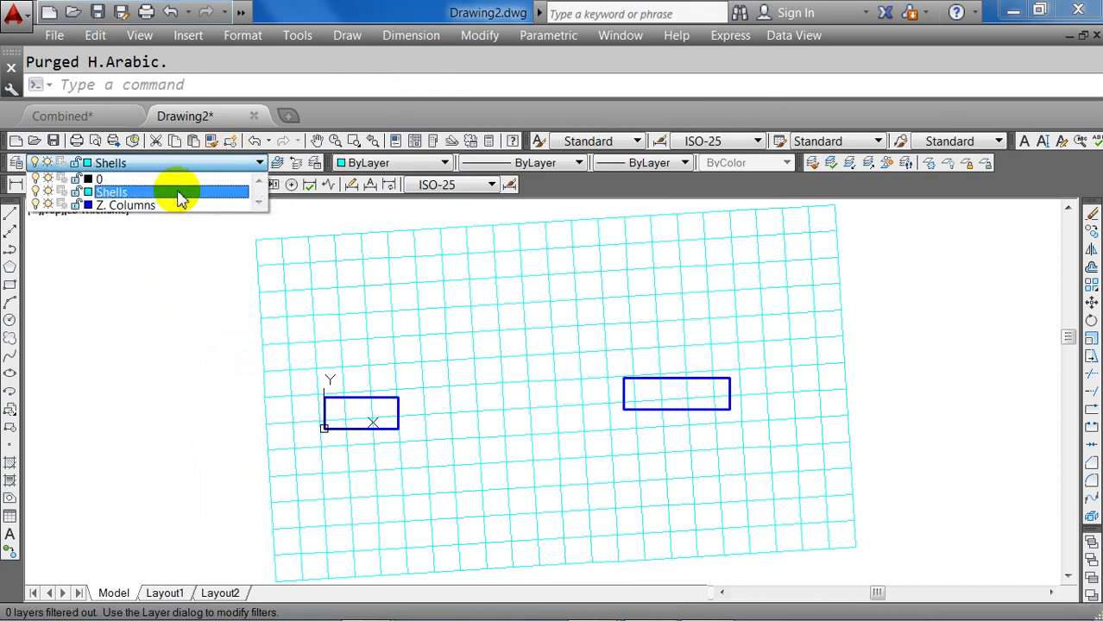
Make Shells the current layer and start saving the drawing in the Session 14 folder.
{"action": "left_click", "coordinate": [178, 192]}
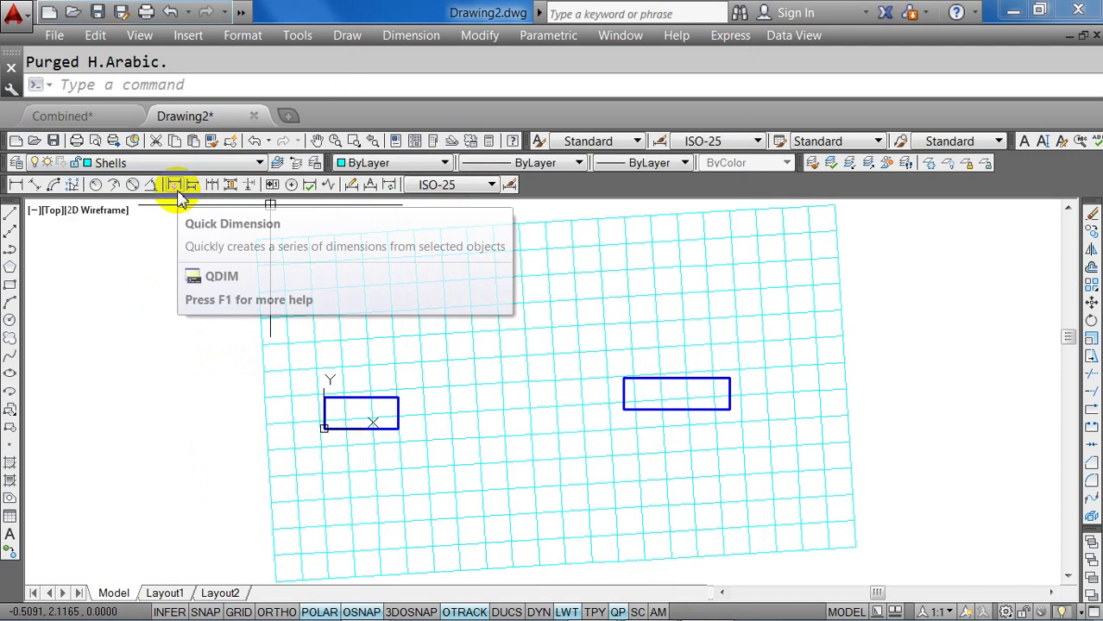
{"action": "key", "text": "Escape"}
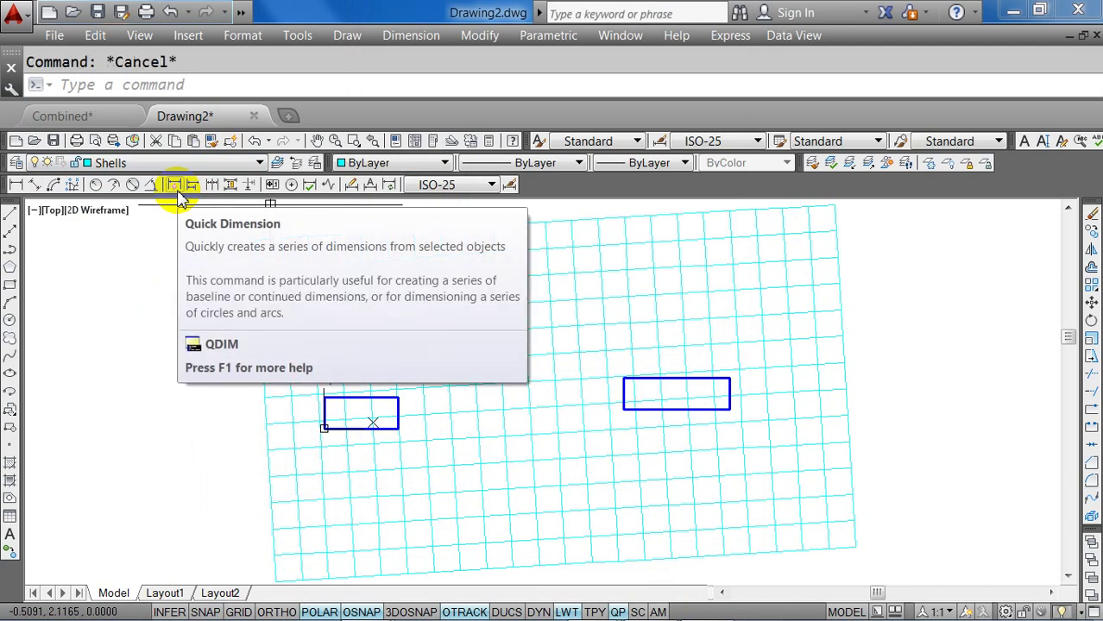
{"action": "key", "text": "ctrl+s"}
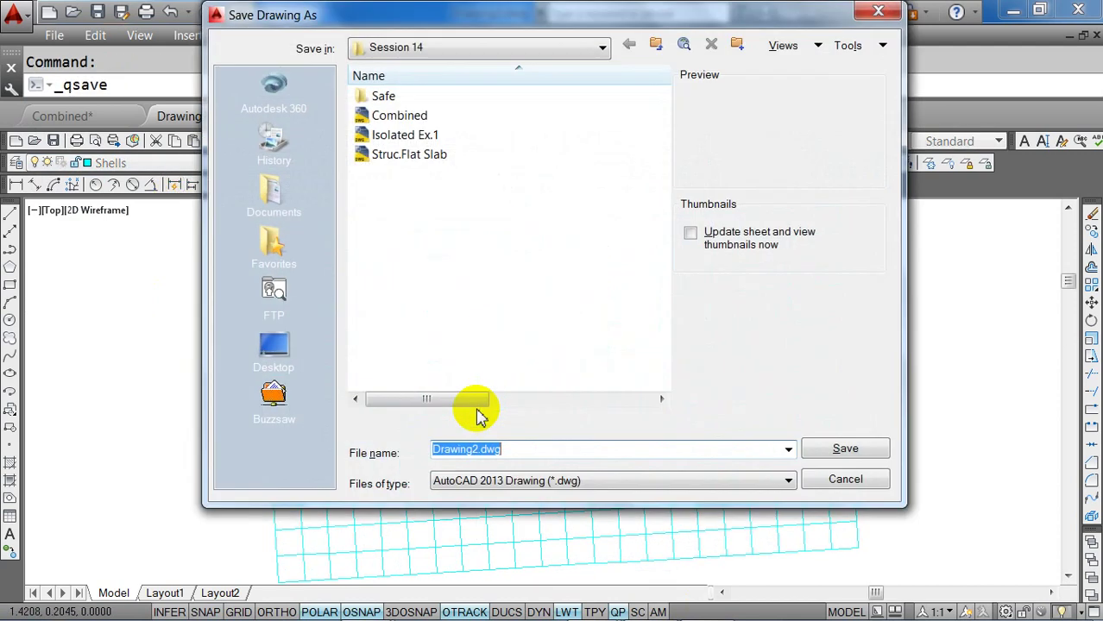
{"action": "left_click", "coordinate": [496, 300]}
{"action": "left_click", "coordinate": [658, 47]}
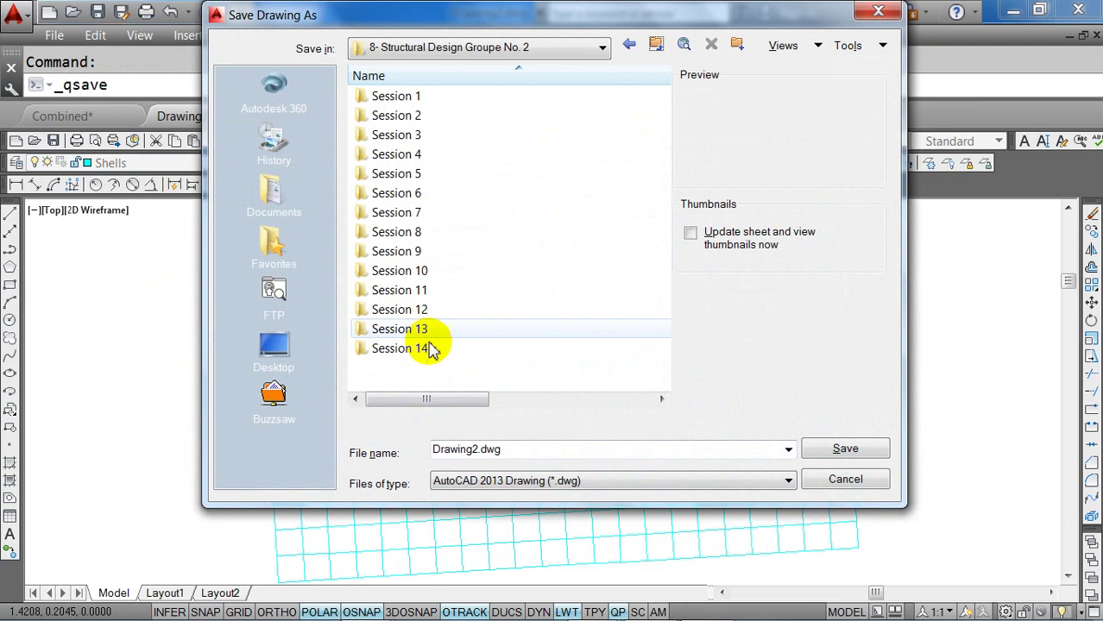
{"action": "double_click", "coordinate": [429, 348]}
Save the drawing as Combined DXF in the AutoCAD 2007/LT2007 DXF format.
{"action": "left_click", "coordinate": [537, 449]}
{"action": "type", "text": "Com"}
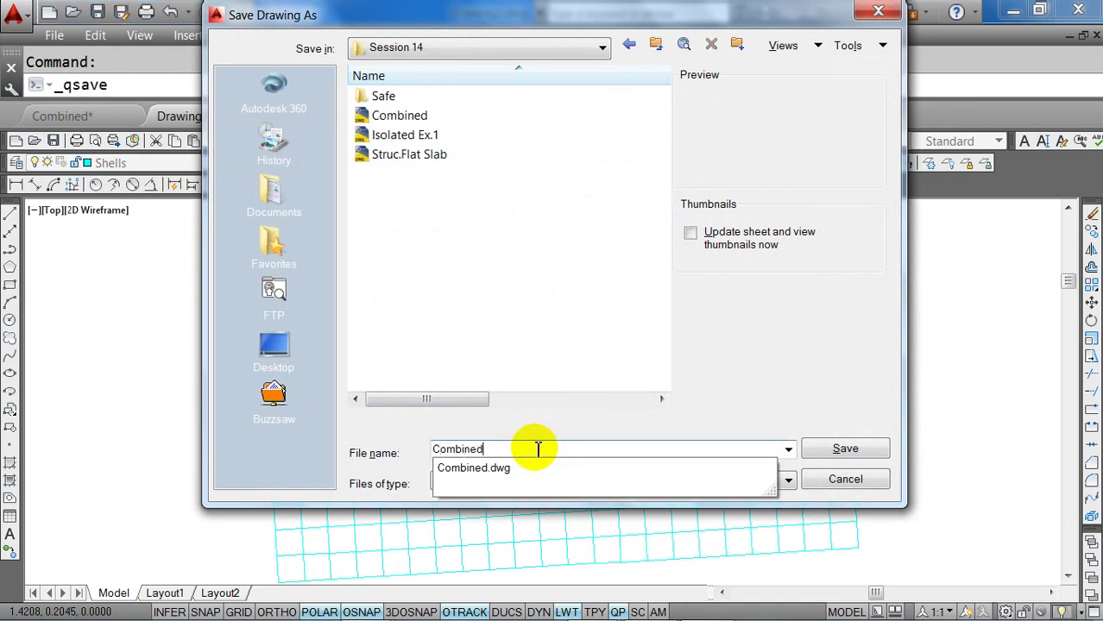
{"action": "type", "text": "bined"}
{"action": "left_click", "coordinate": [512, 327]}
{"action": "double_click", "coordinate": [522, 456]}
{"action": "key", "text": "BackSpace"}
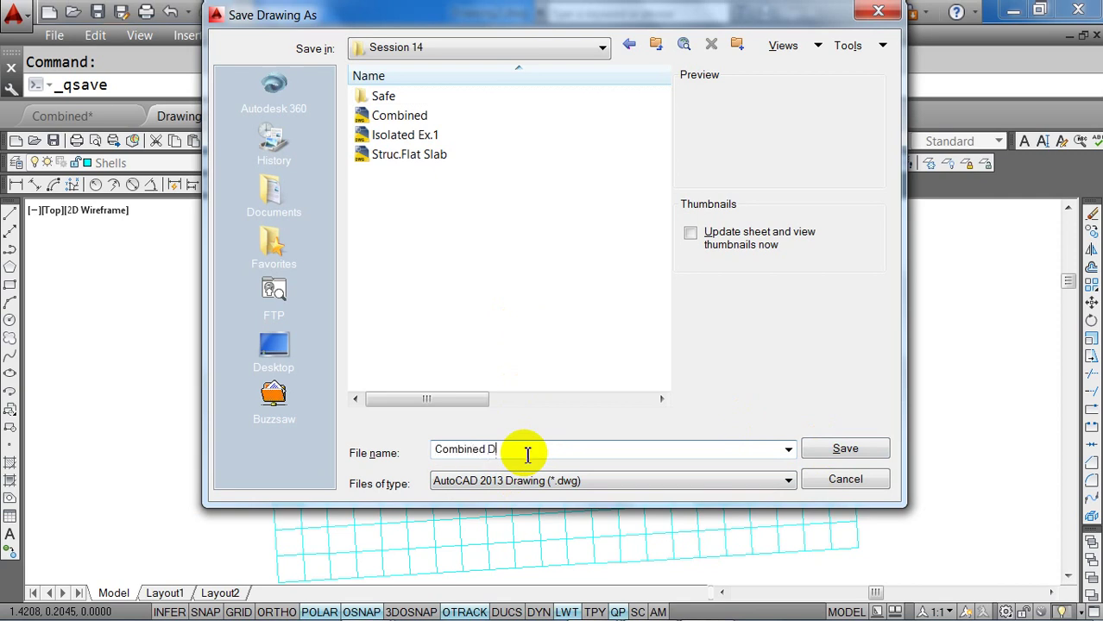
{"action": "left_click", "coordinate": [561, 488]}
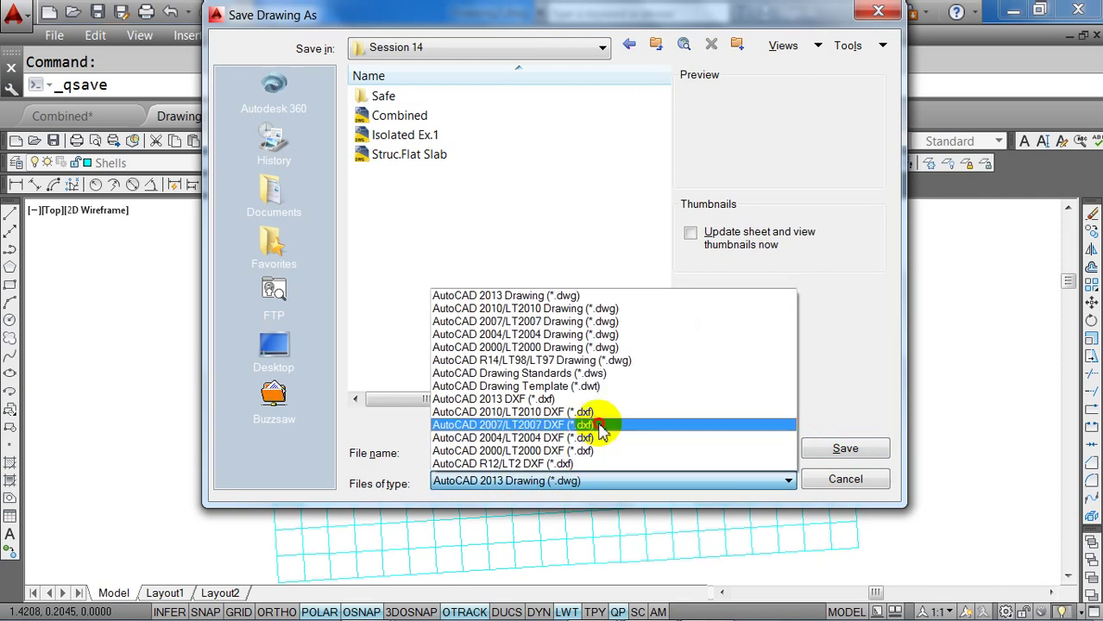
{"action": "left_click", "coordinate": [603, 423]}
{"action": "left_click", "coordinate": [845, 449]}
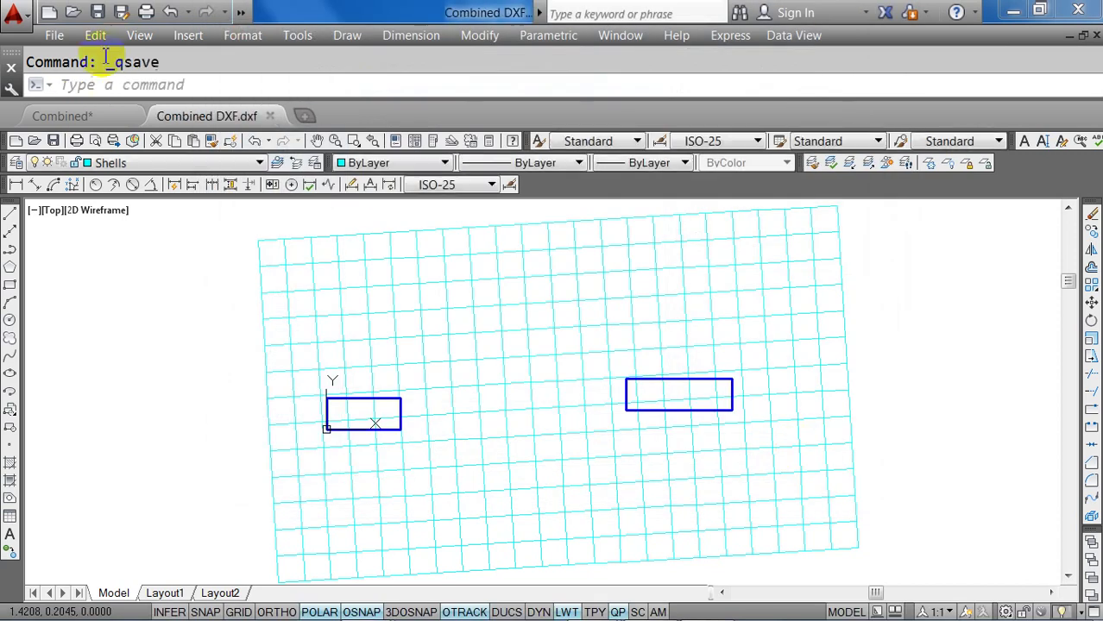
Decline saving in AutoCAD 2013 Drawing format and check for the Combined DXF file in the Session 14 folder.
{"action": "key", "text": "ctrl+s"}
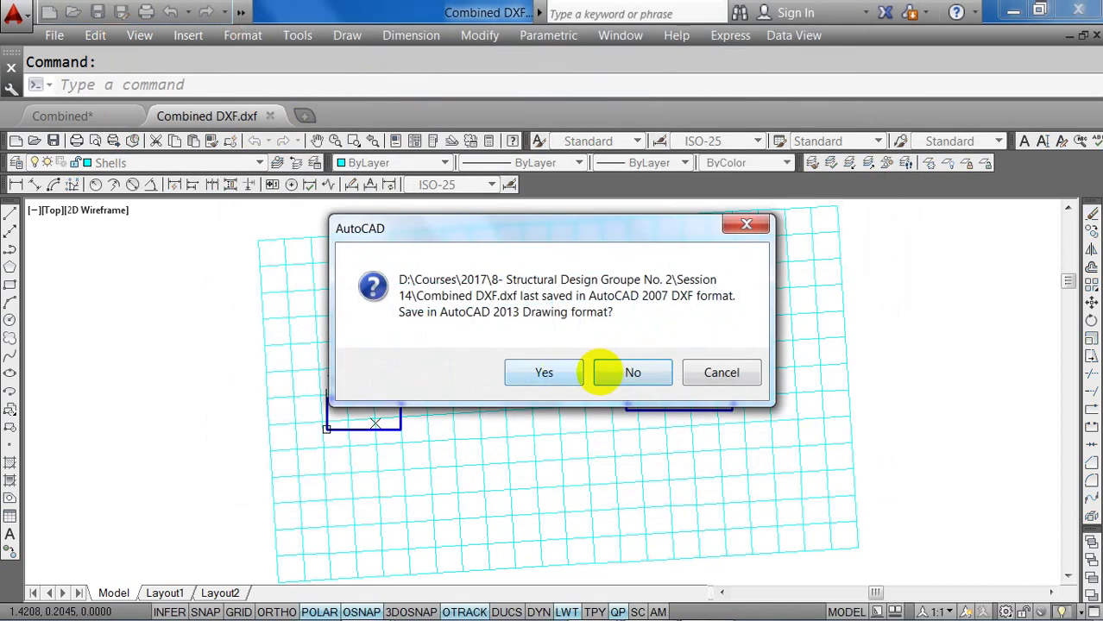
{"action": "left_click", "coordinate": [604, 372]}
{"action": "left_click", "coordinate": [1022, 9]}
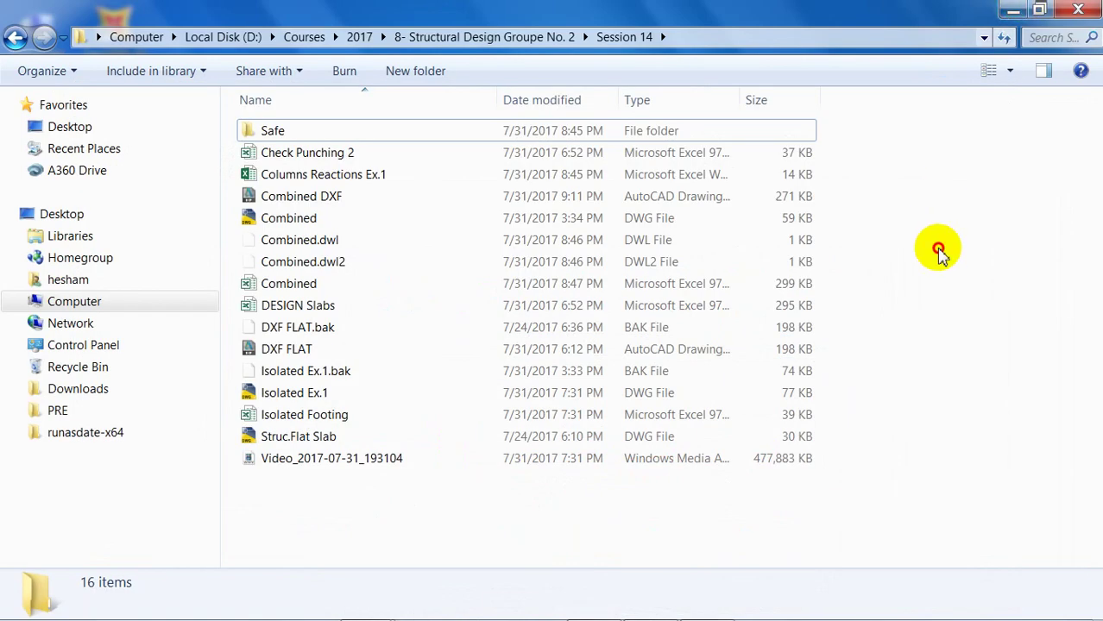
{"action": "left_click", "coordinate": [396, 207]}
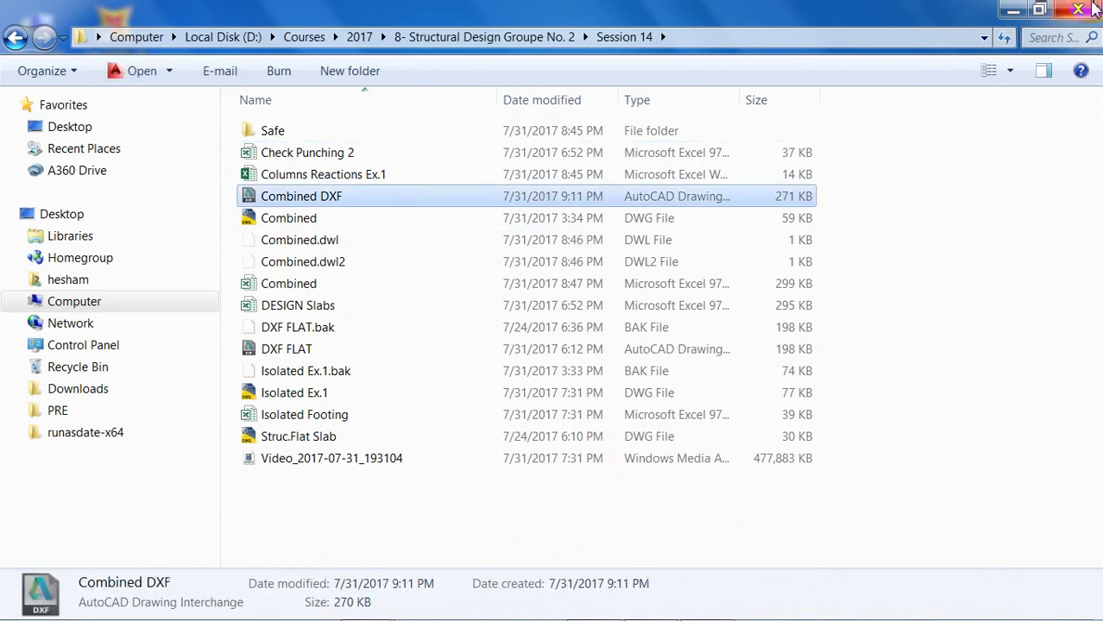
Switch to SAP2000, maximize its window and start importing an AutoCAD .dxf file.
{"action": "key", "text": "super+d"}
{"action": "left_click", "coordinate": [721, 226]}
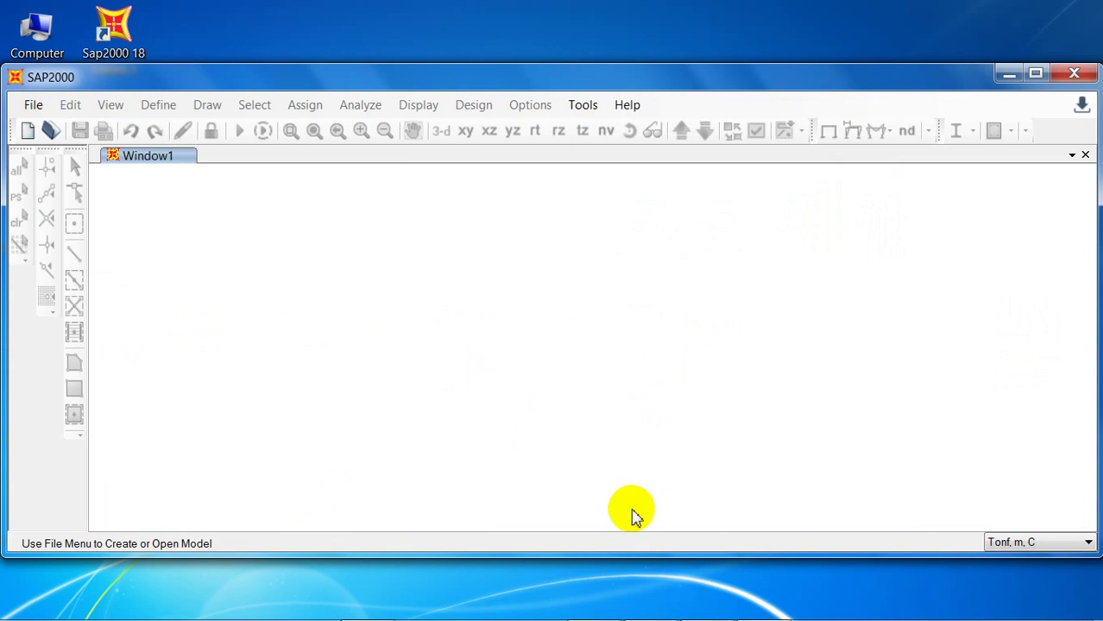
{"action": "left_click", "coordinate": [1035, 74]}
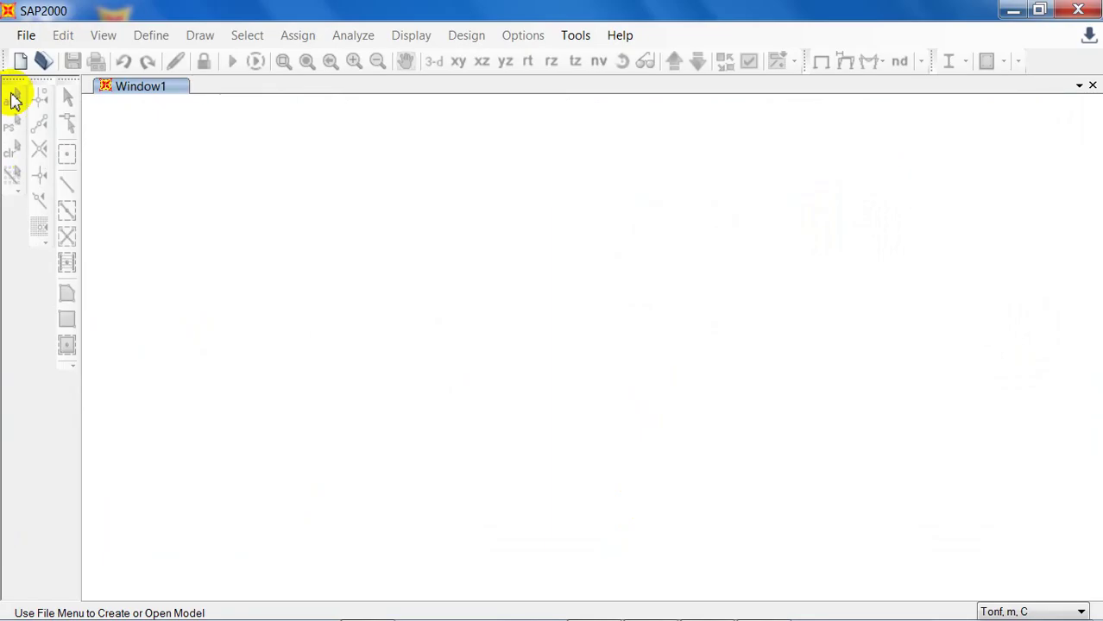
{"action": "left_click", "coordinate": [23, 38]}
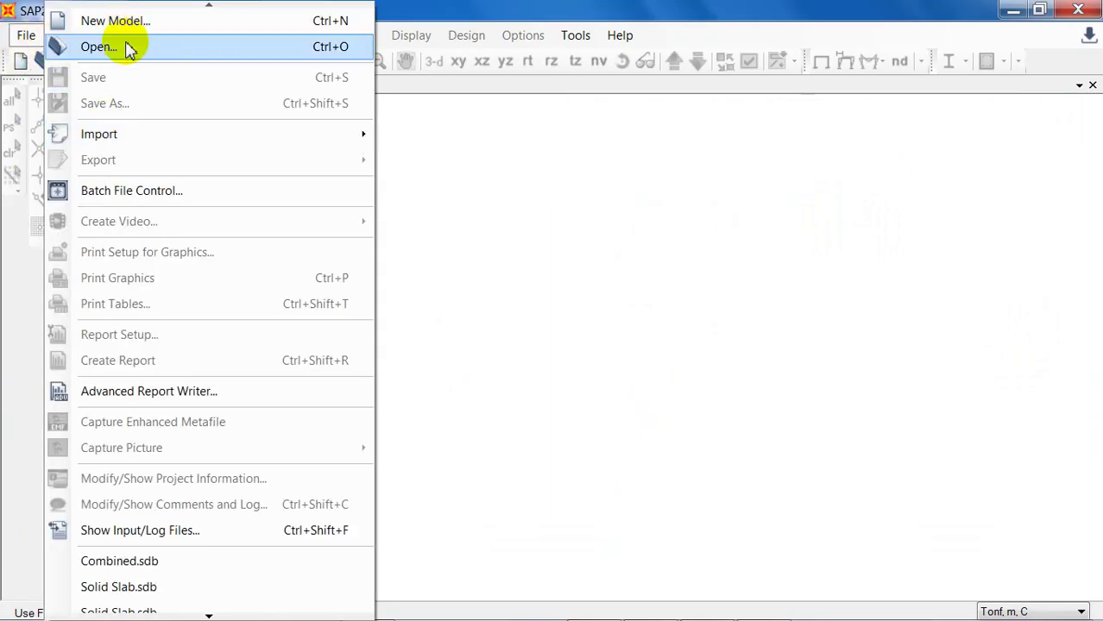
{"action": "mouse_move", "coordinate": [160, 135]}
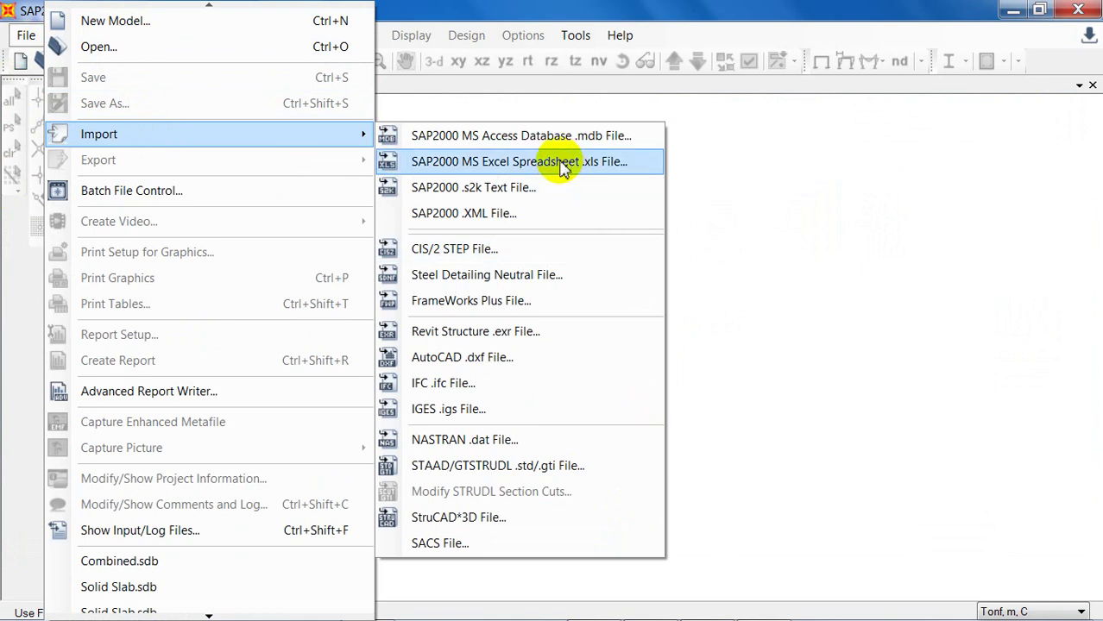
{"action": "left_click", "coordinate": [539, 359]}
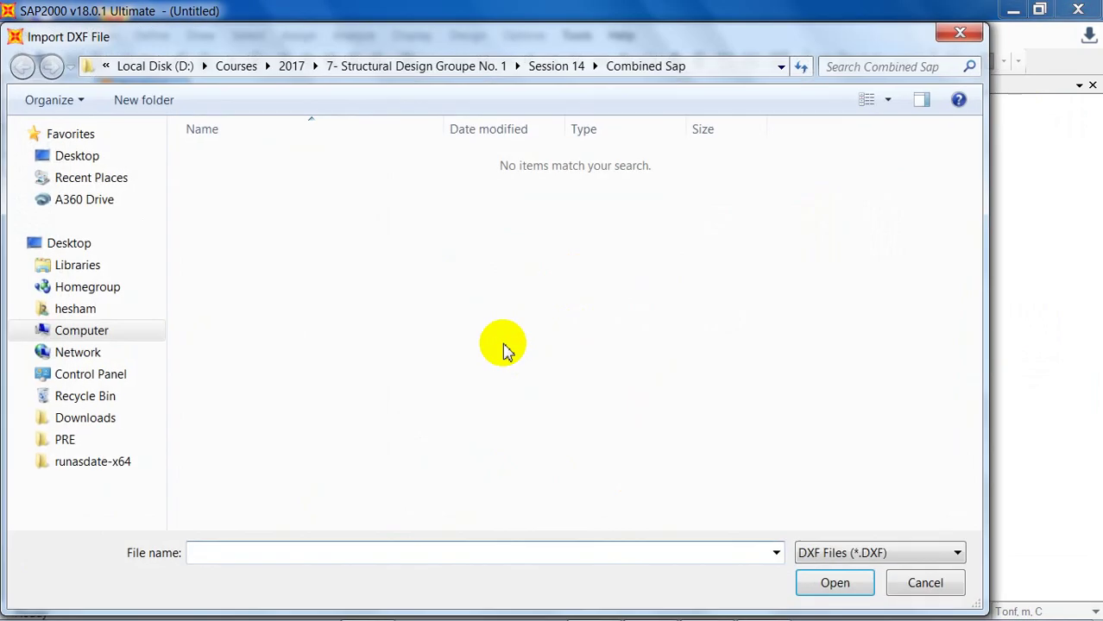
Choose Combined DXF from the Session 14 folder of 8- Structural Design Groupe No. 2 as the file to import.
{"action": "left_click", "coordinate": [492, 67]}
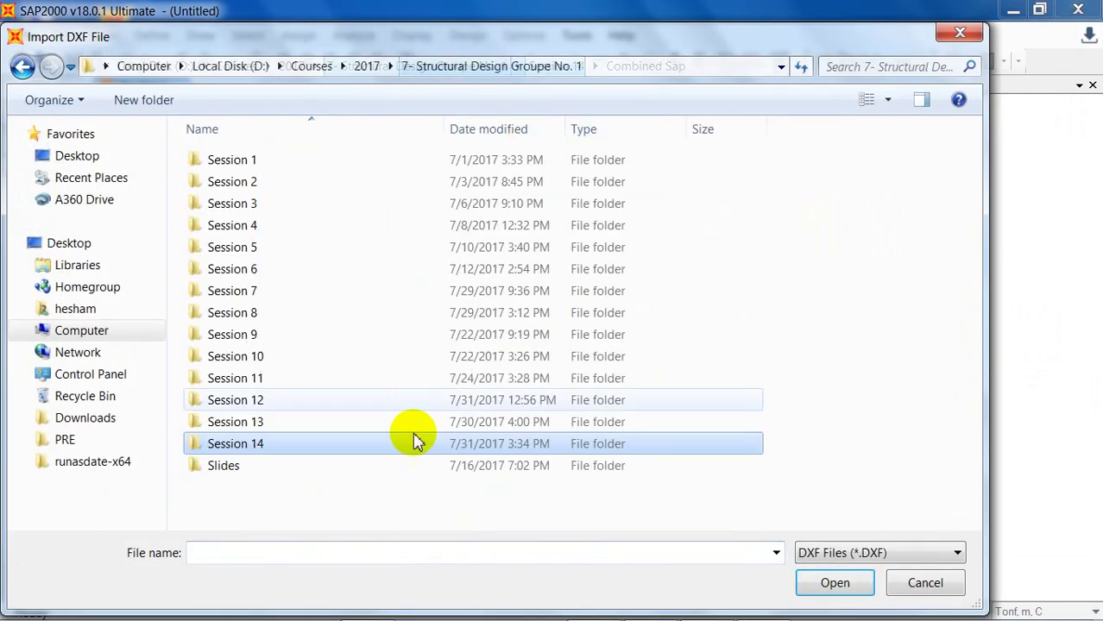
{"action": "left_click", "coordinate": [369, 61]}
{"action": "left_click", "coordinate": [381, 315]}
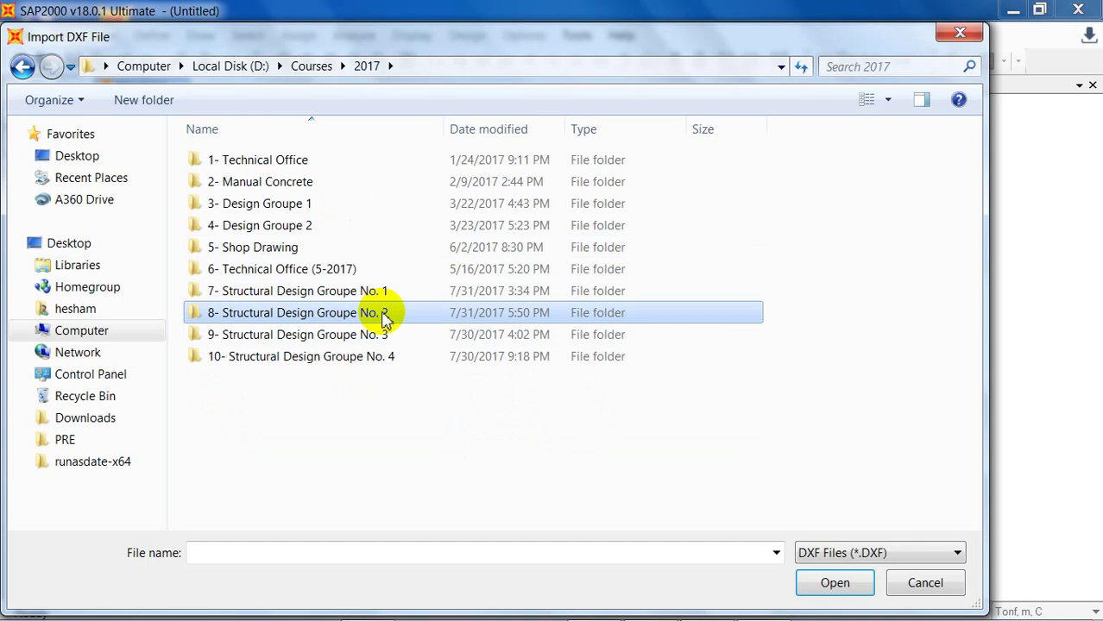
{"action": "double_click", "coordinate": [384, 317]}
{"action": "double_click", "coordinate": [344, 439]}
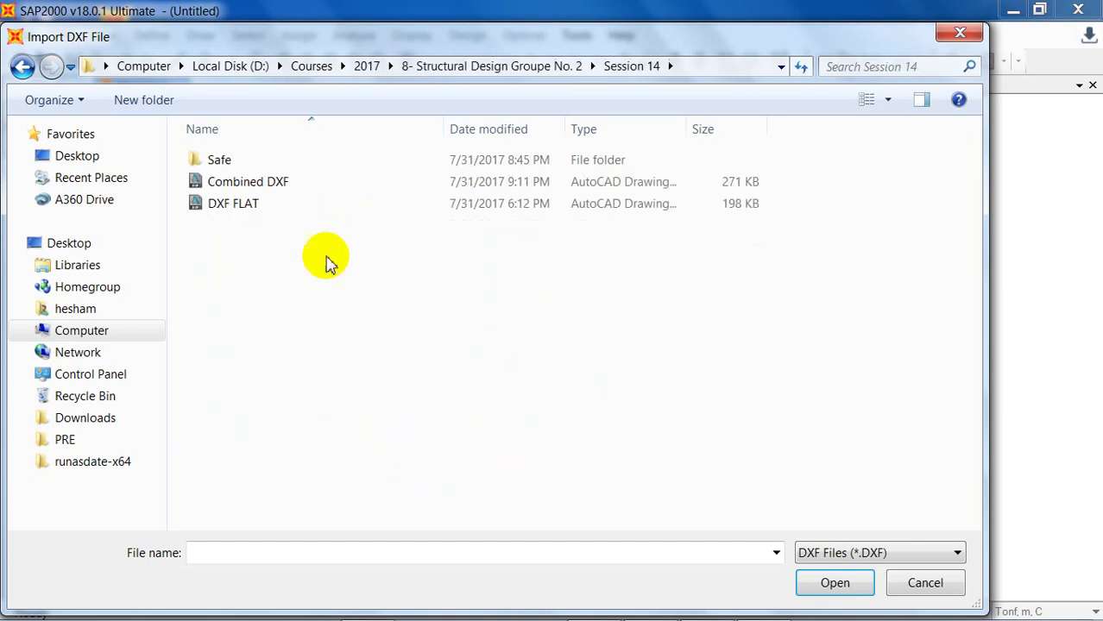
{"action": "left_click", "coordinate": [321, 185]}
{"action": "left_click", "coordinate": [854, 591]}
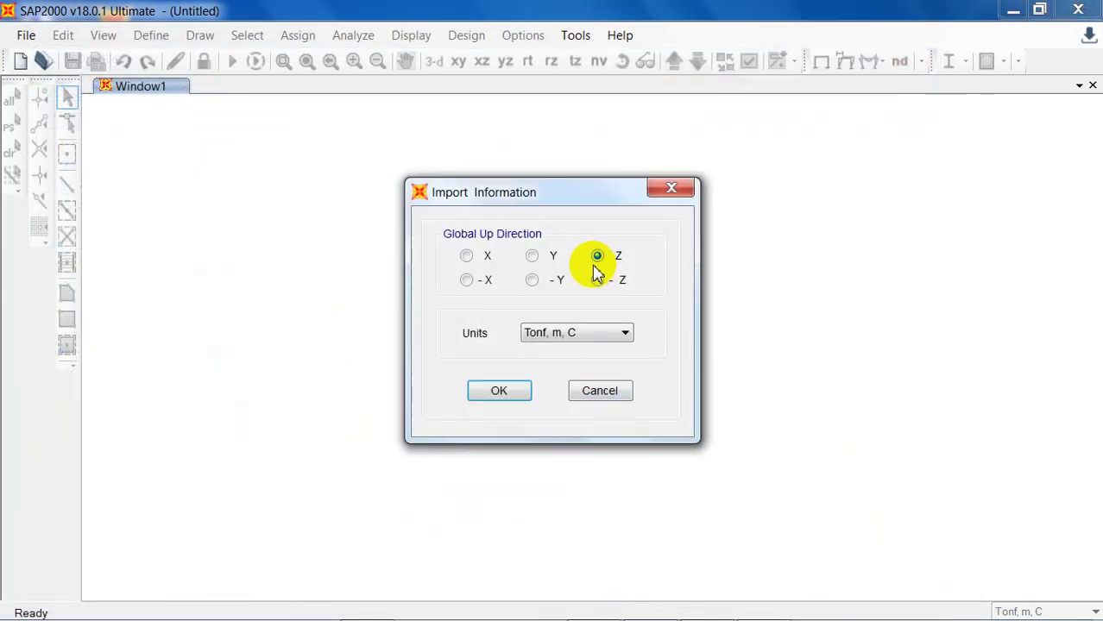
Import the drawing with Z up and Tonf, m, C units, assigning Shells to shells and Z. Columns to frames, and clear the selection.
{"action": "left_click", "coordinate": [523, 391]}
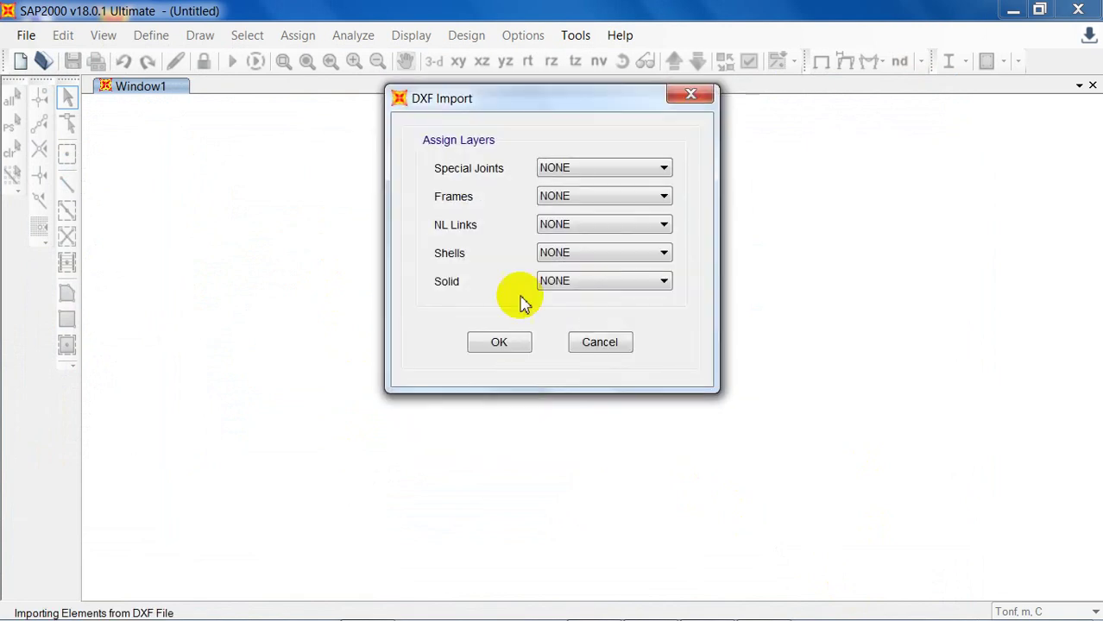
{"action": "left_click", "coordinate": [585, 252]}
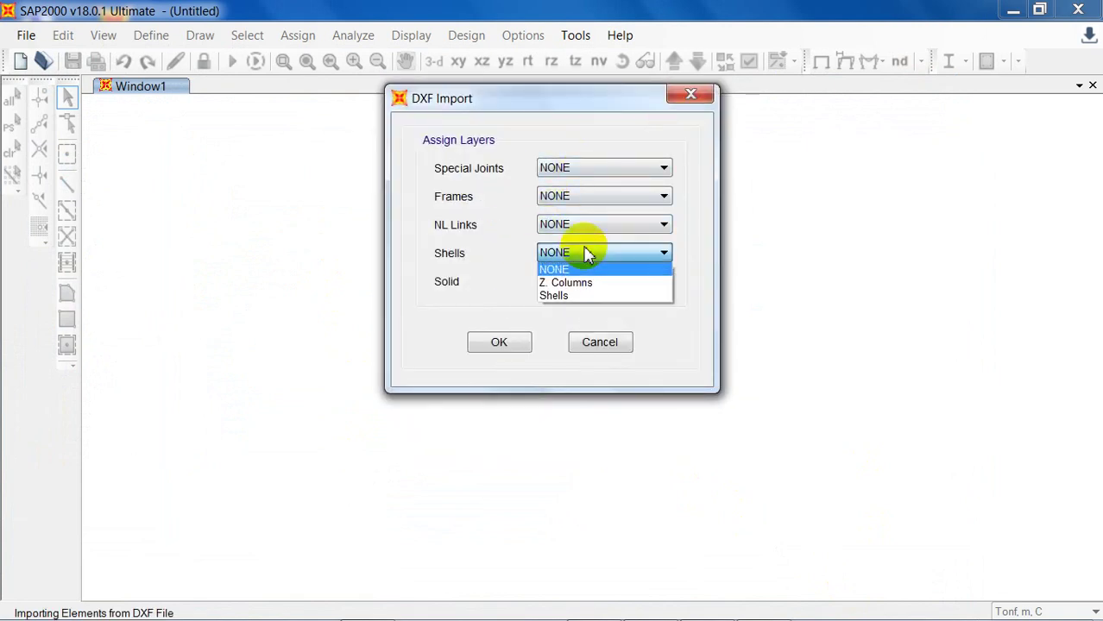
{"action": "left_click", "coordinate": [594, 298]}
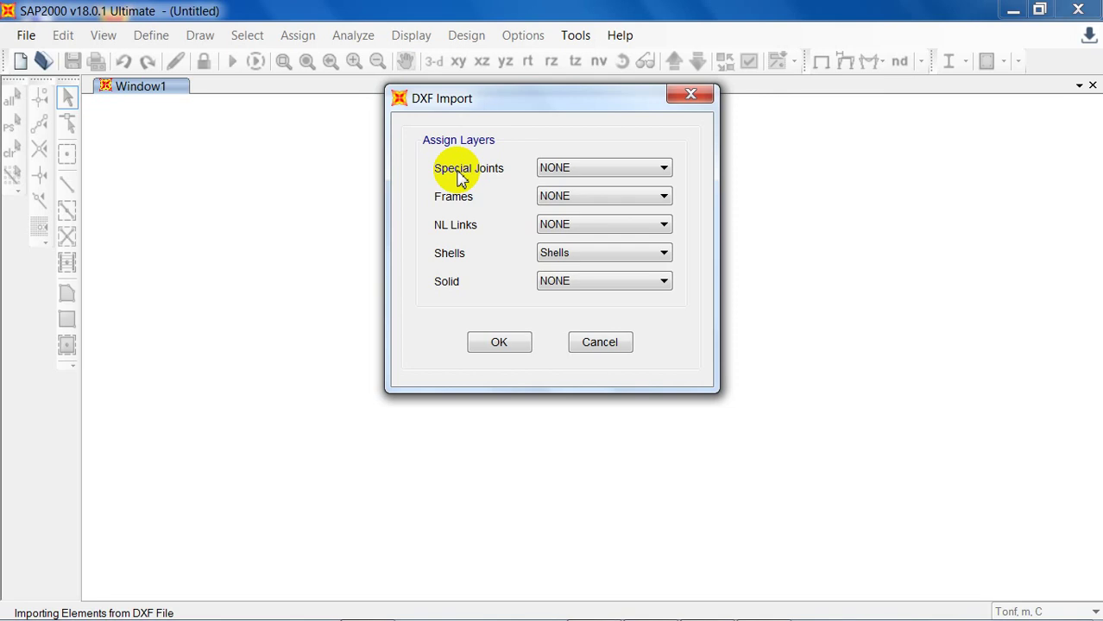
{"action": "left_click", "coordinate": [560, 197]}
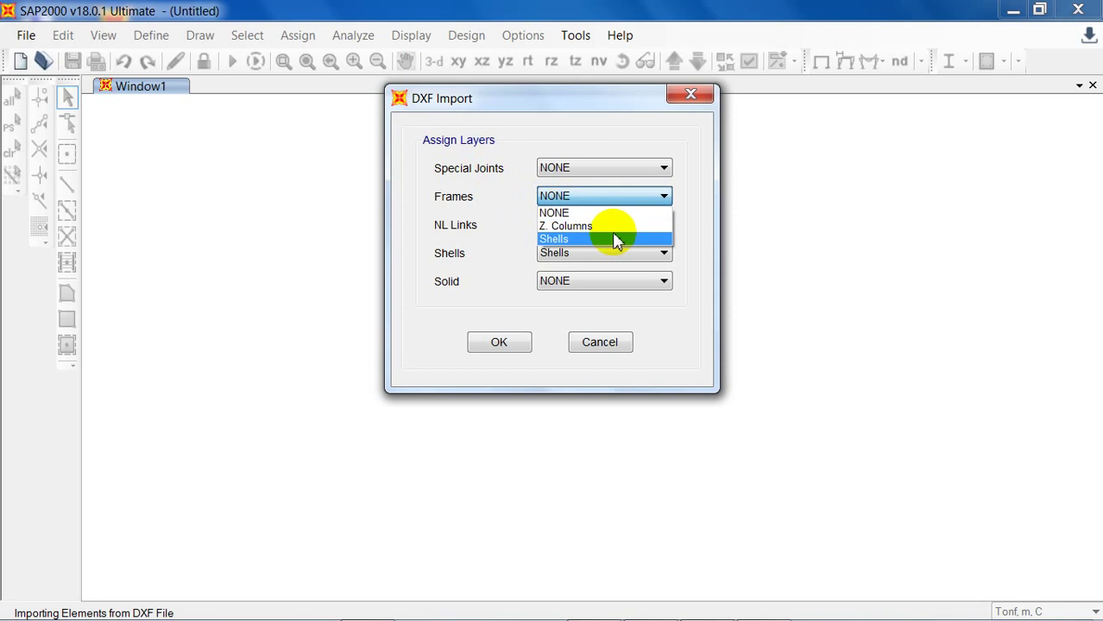
{"action": "left_click", "coordinate": [587, 226]}
{"action": "left_click", "coordinate": [518, 342]}
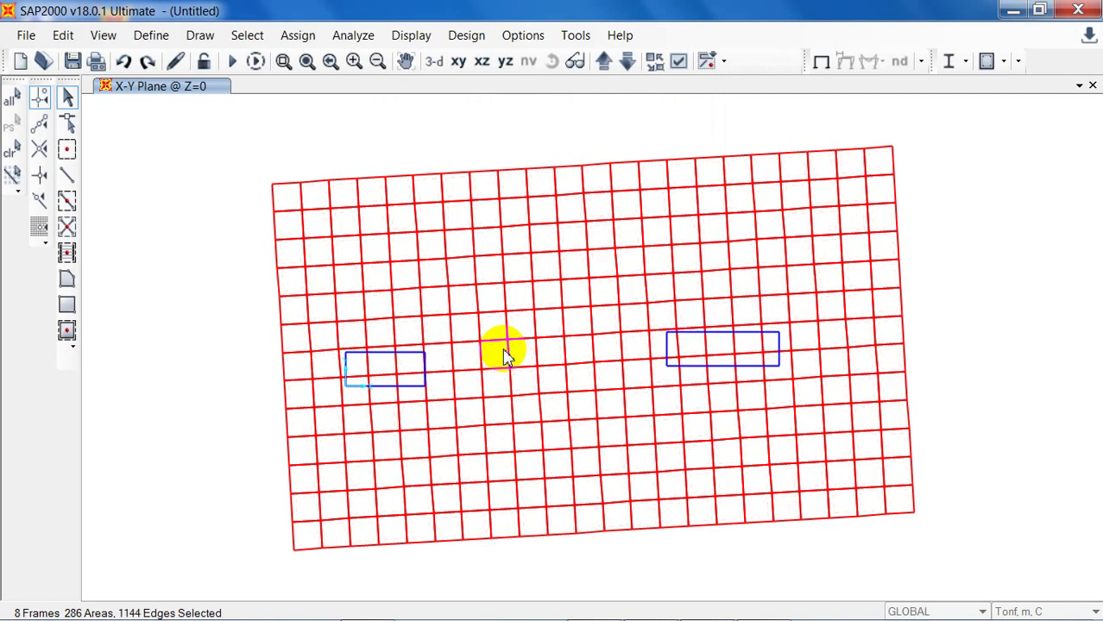
{"action": "key", "text": "ctrl+q"}
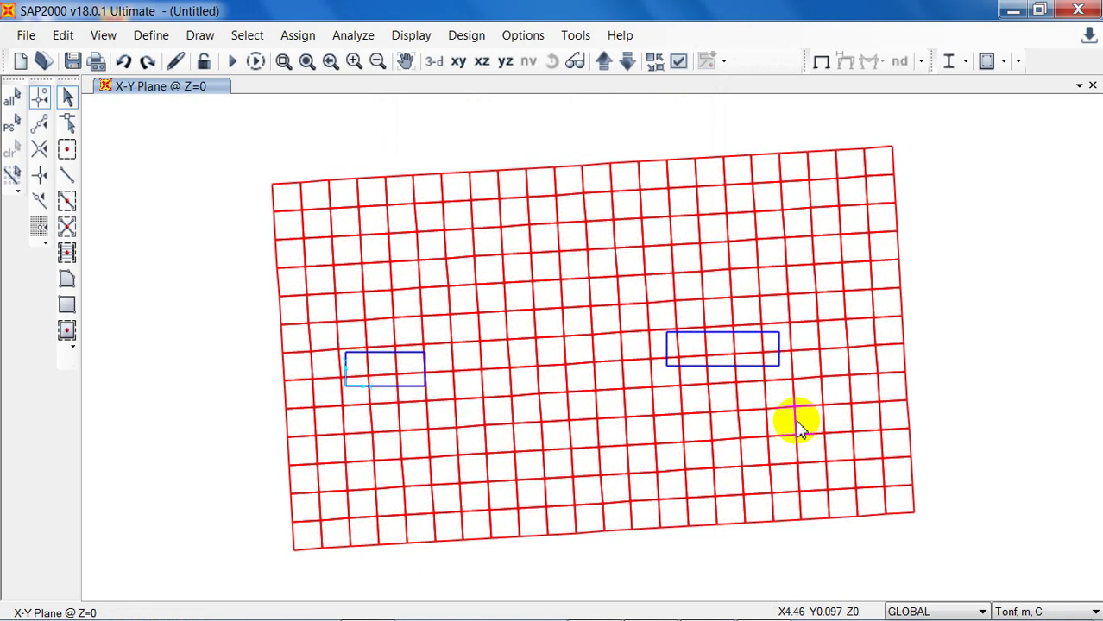
Open the 4000Psi concrete material for modification and set its weight per unit volume to 2.50.
{"action": "left_click", "coordinate": [155, 35]}
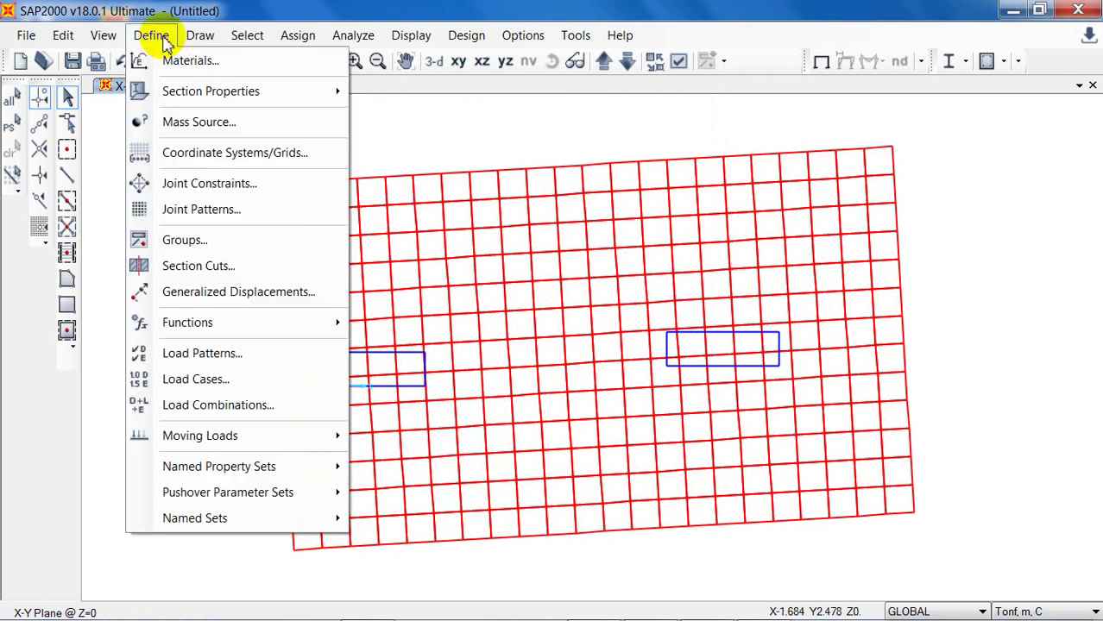
{"action": "left_click", "coordinate": [186, 60]}
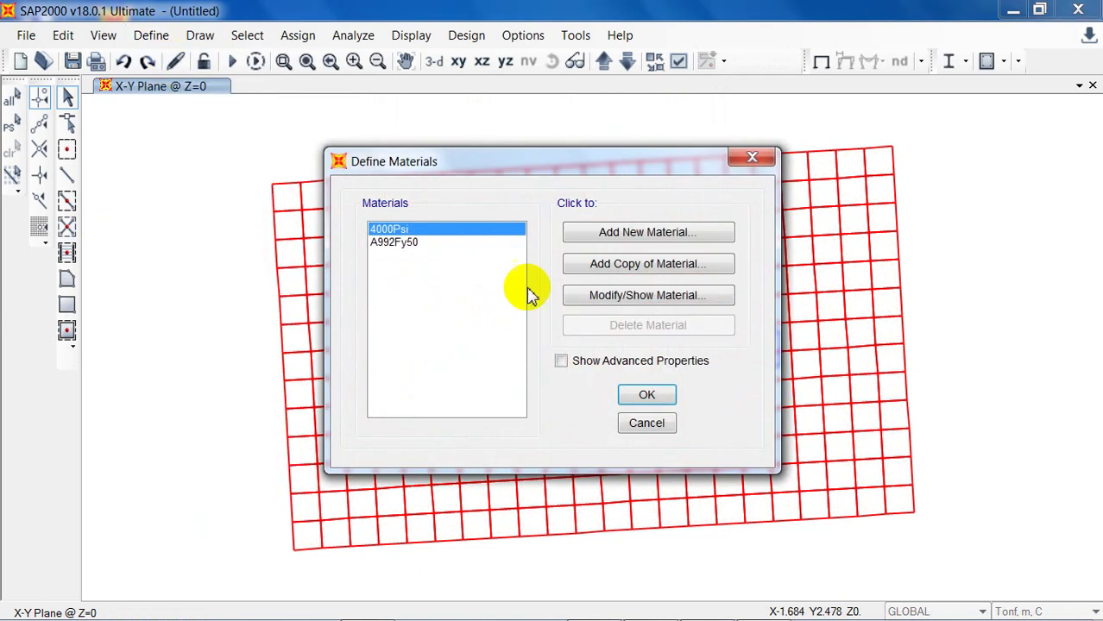
{"action": "left_click", "coordinate": [604, 293]}
{"action": "left_click_drag", "start_coordinate": [546, 179], "coordinate": [505, 179]}
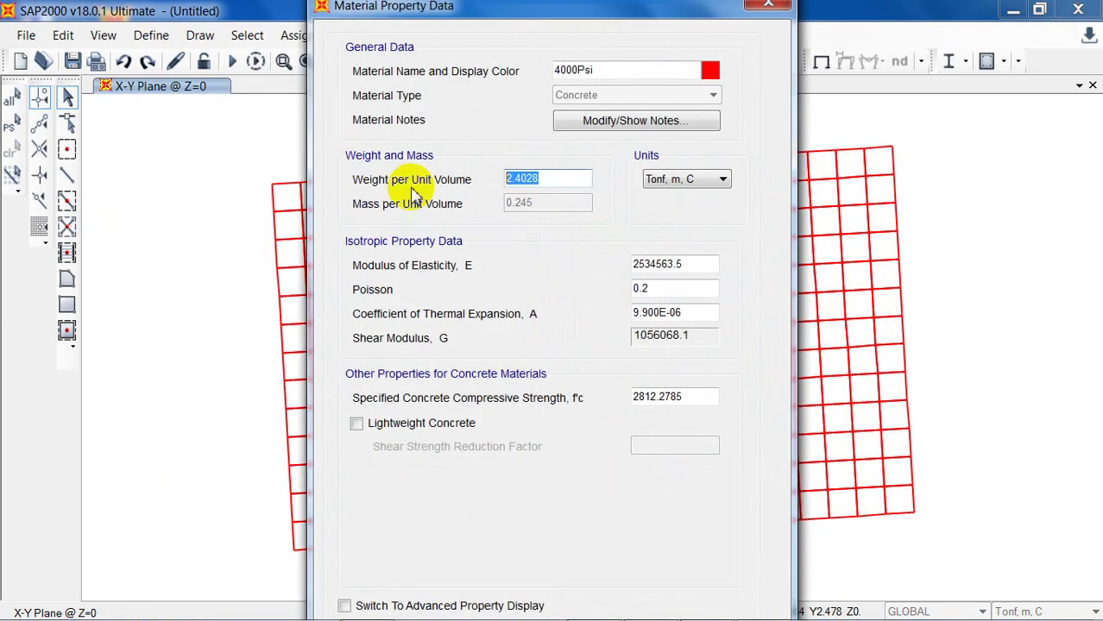
{"action": "type", "text": "2"}
{"action": "key", "text": "Tab"}
{"action": "key", "text": "Tab"}
{"action": "key", "text": "Tab"}
{"action": "key", "text": "Tab"}
{"action": "key", "text": "Tab"}
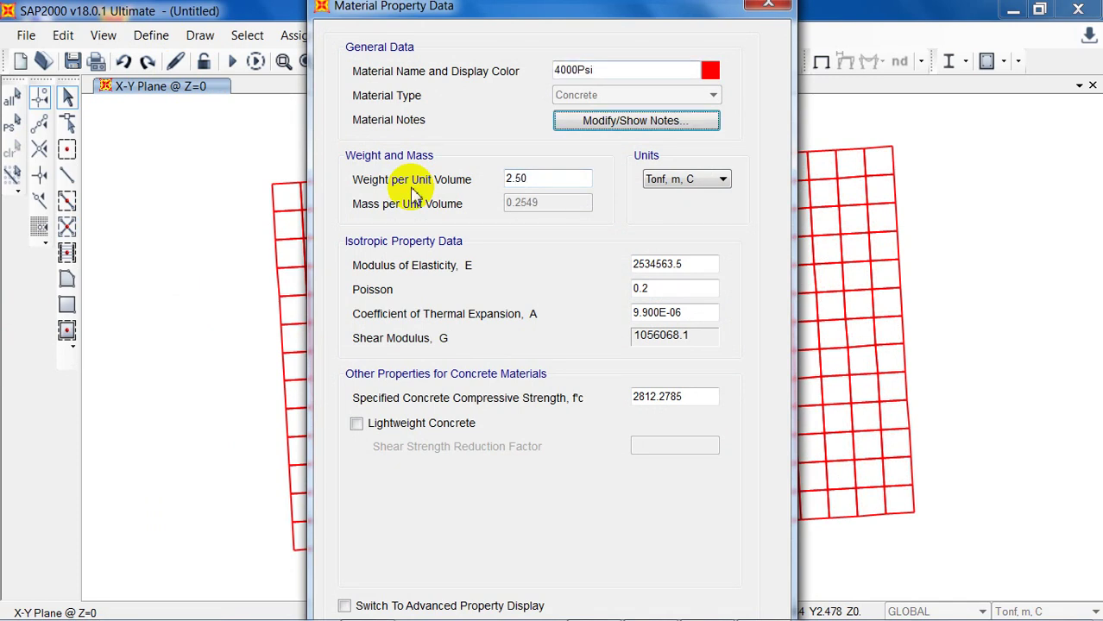
Set the 4000Psi material's modulus of elasticity to 2200000 and accept the material definitions.
{"action": "left_click_drag", "start_coordinate": [694, 264], "coordinate": [443, 295]}
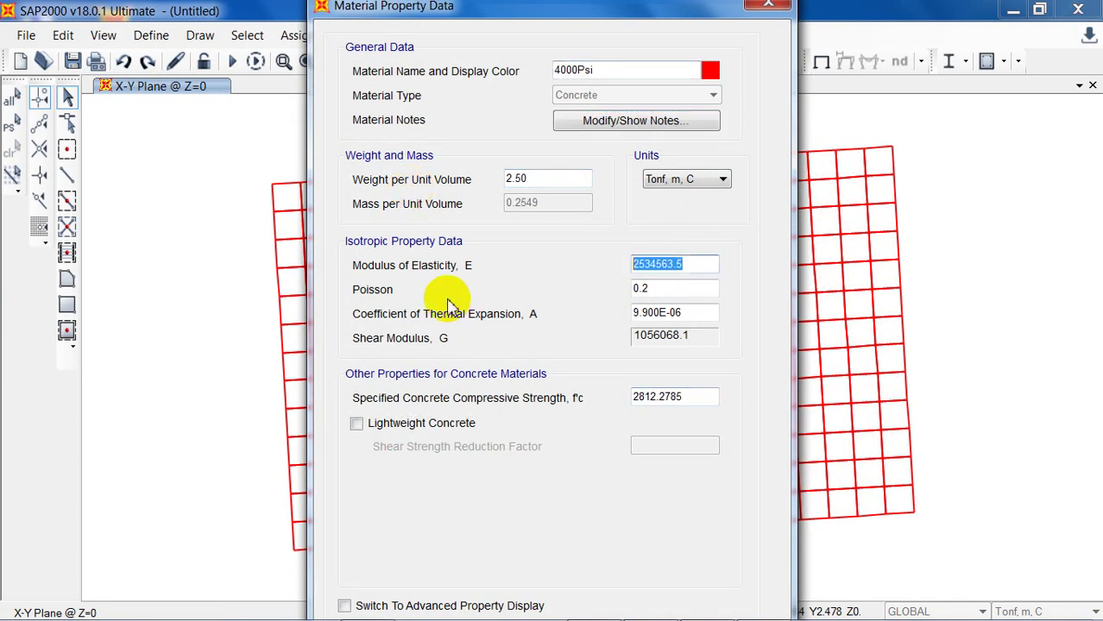
{"action": "type", "text": "2200000"}
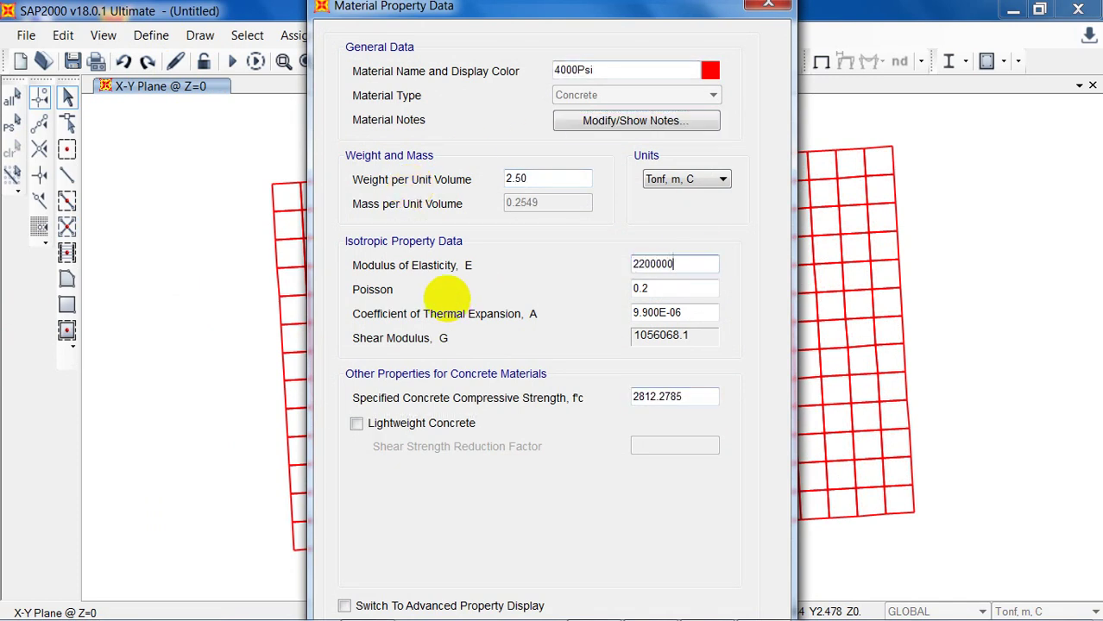
{"action": "key", "text": "Return"}
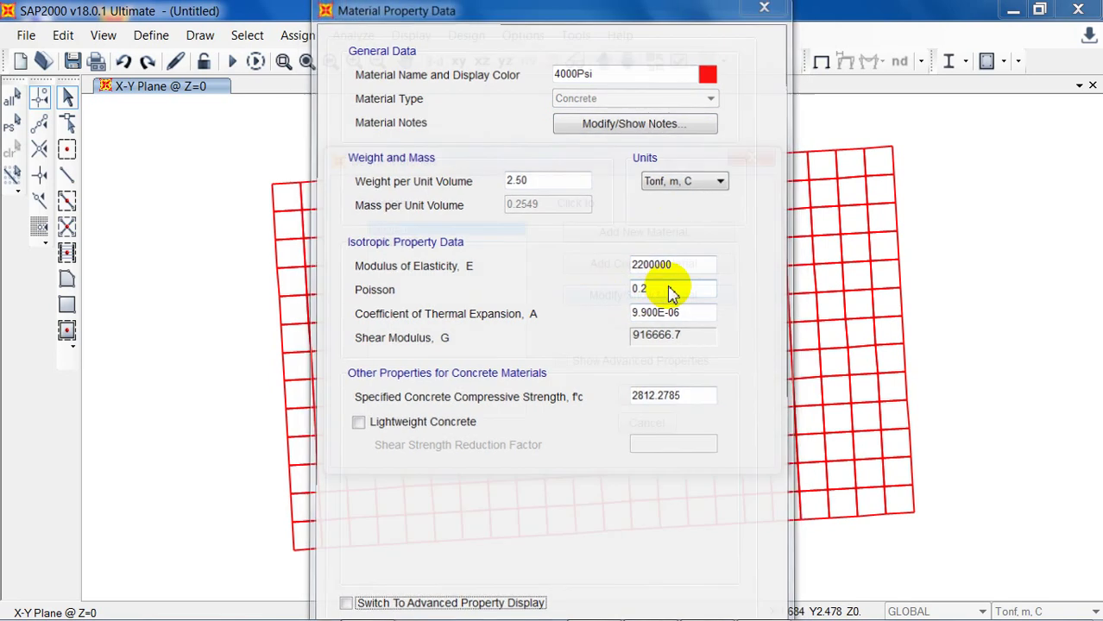
{"action": "left_click", "coordinate": [661, 395]}
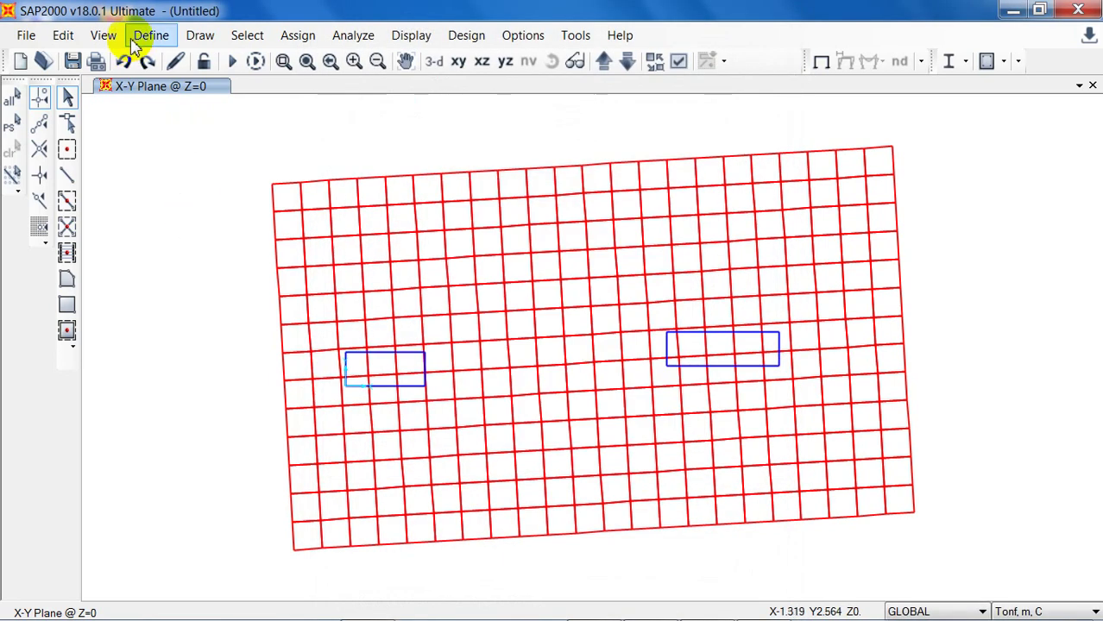
Open the ASEC1 area section for modification, make it a thick shell and rename it Combined 60cm.
{"action": "left_click", "coordinate": [150, 36]}
{"action": "mouse_move", "coordinate": [173, 97]}
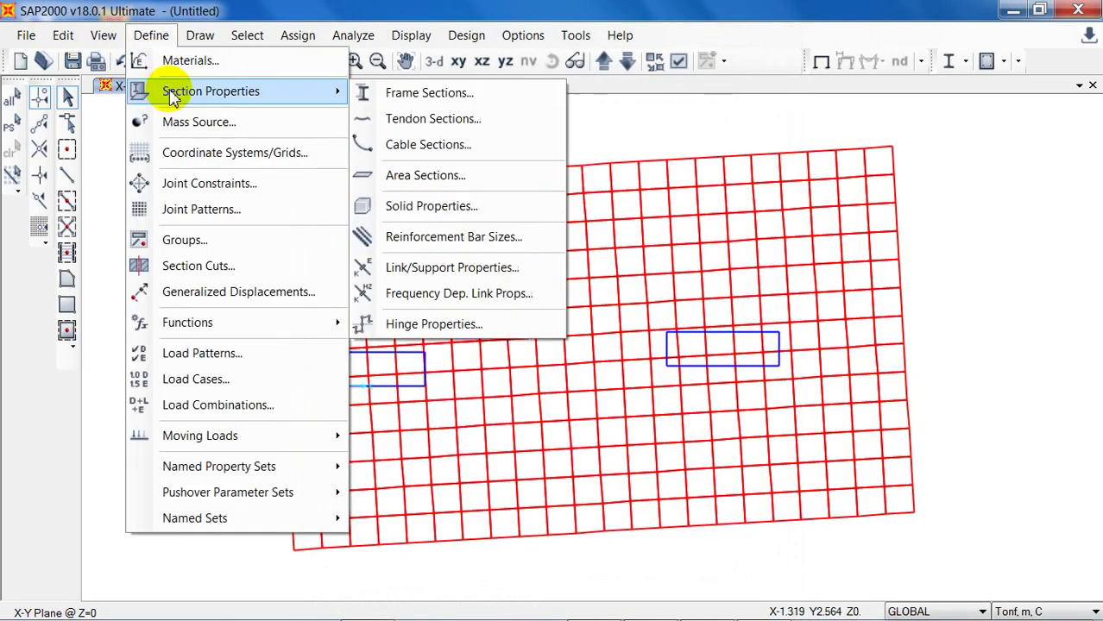
{"action": "left_click", "coordinate": [528, 177]}
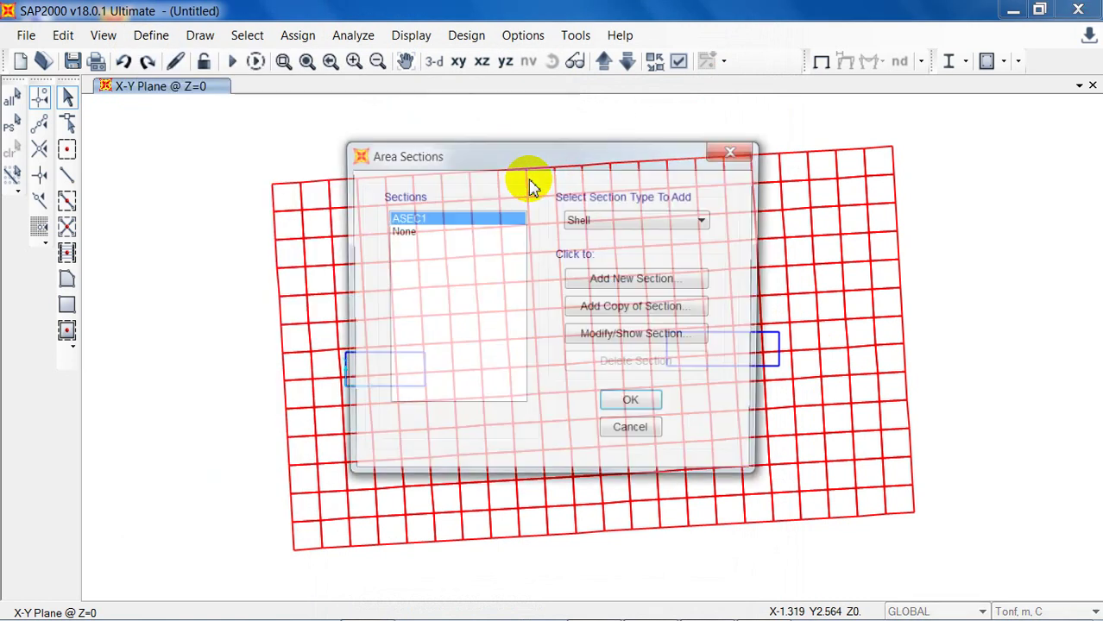
{"action": "left_click", "coordinate": [662, 340]}
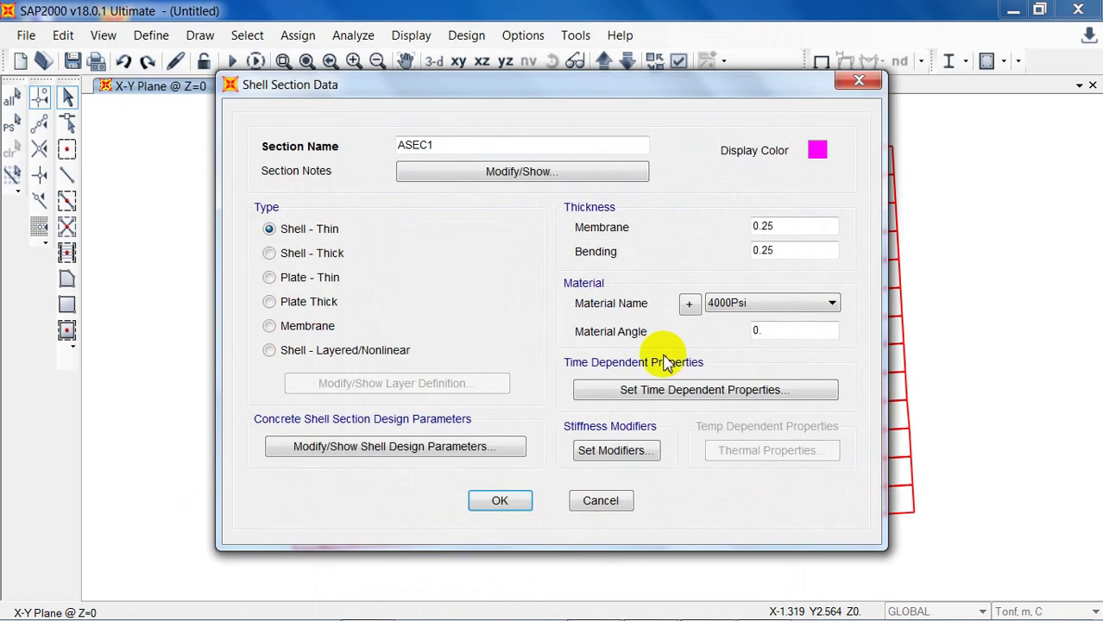
{"action": "left_click", "coordinate": [295, 254]}
{"action": "double_click", "coordinate": [499, 153]}
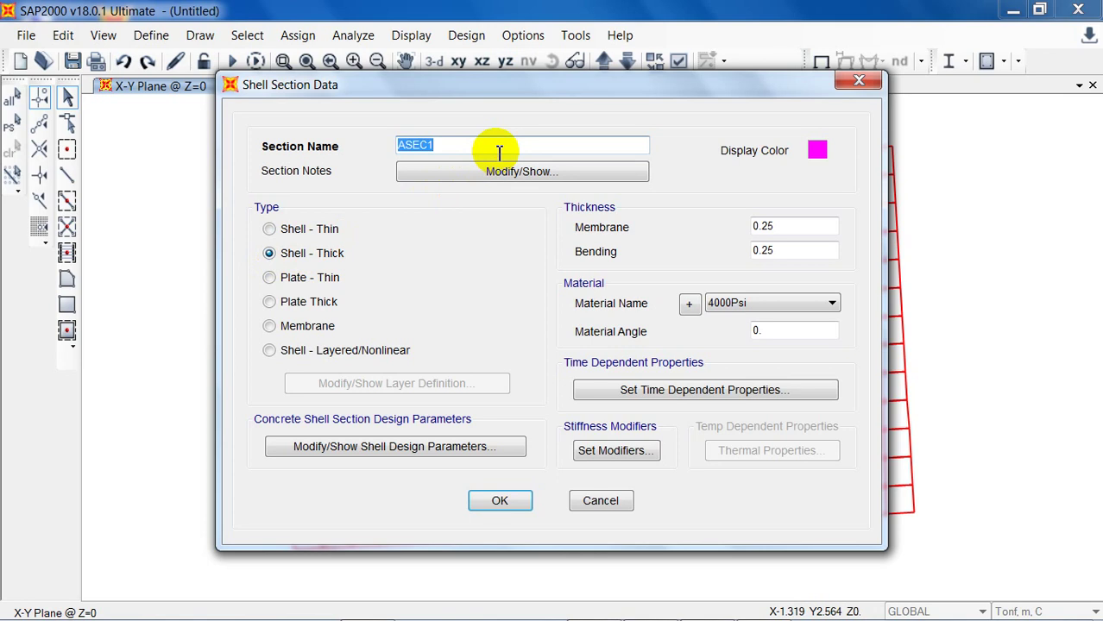
{"action": "type", "text": "Combined 60cm"}
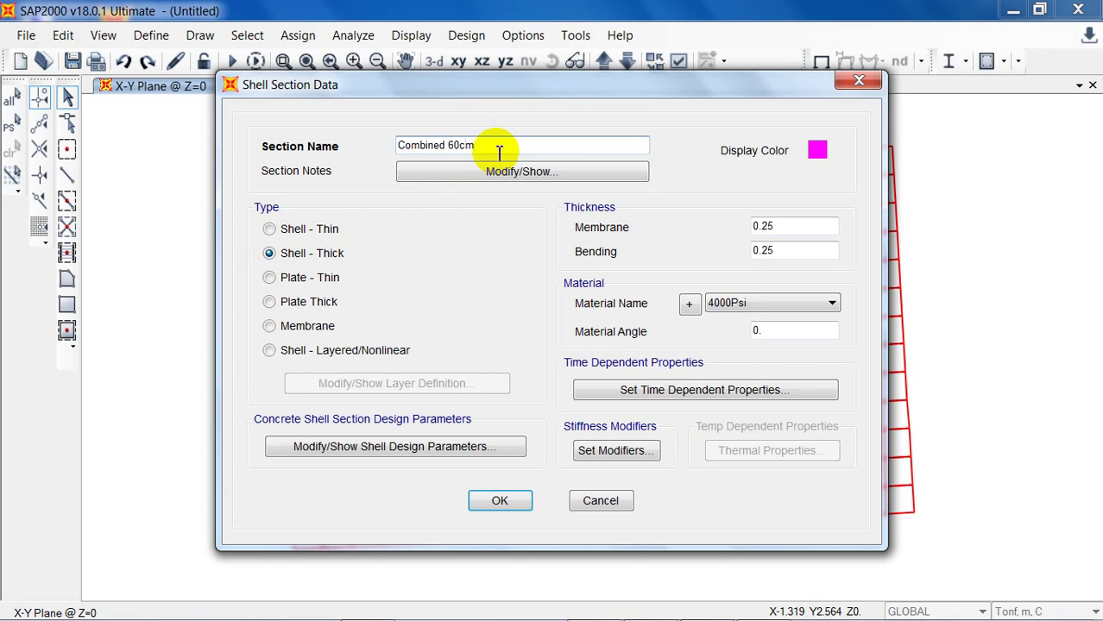
Set the Combined 60cm section's membrane thickness to 0.60 and bending thickness to 0.55, and accept the area sections.
{"action": "left_click_drag", "start_coordinate": [798, 227], "coordinate": [675, 233]}
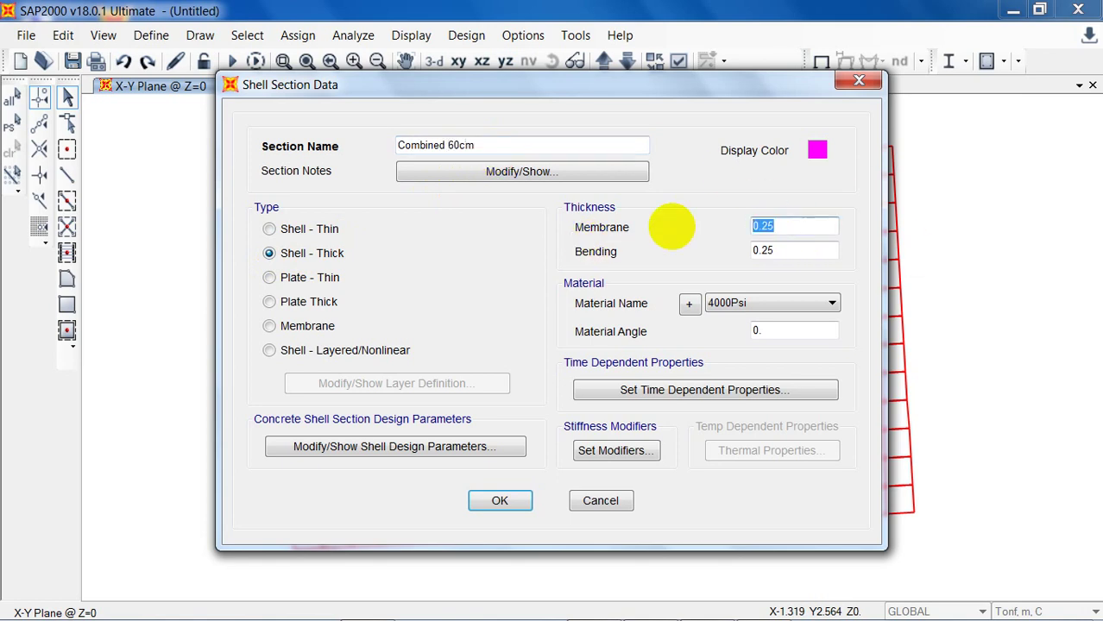
{"action": "left_click_drag", "start_coordinate": [794, 251], "coordinate": [703, 266]}
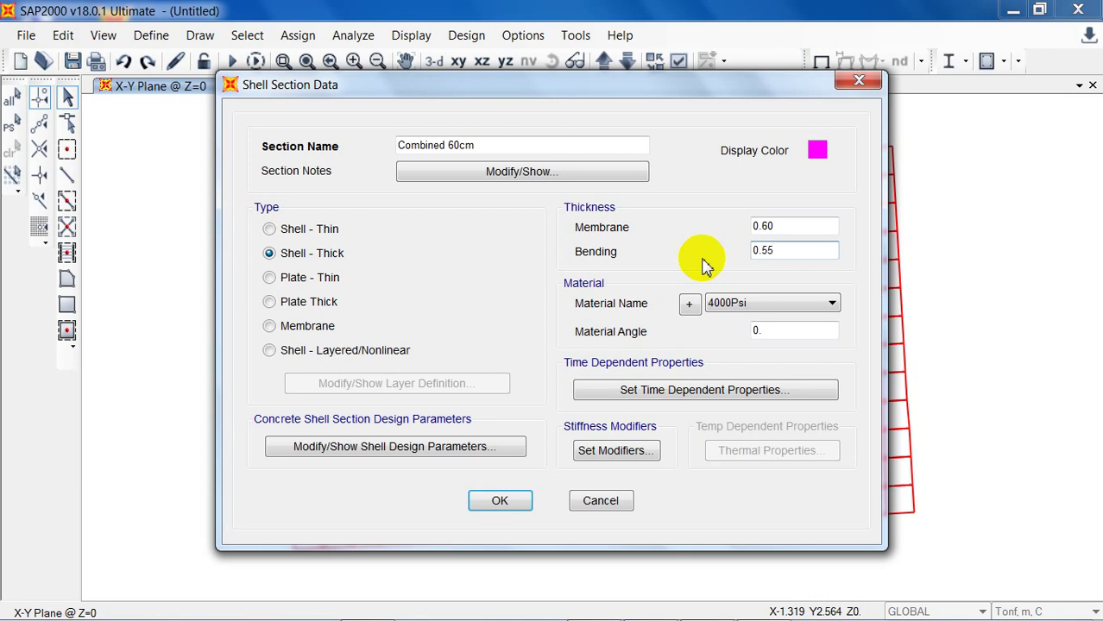
{"action": "left_click", "coordinate": [498, 502]}
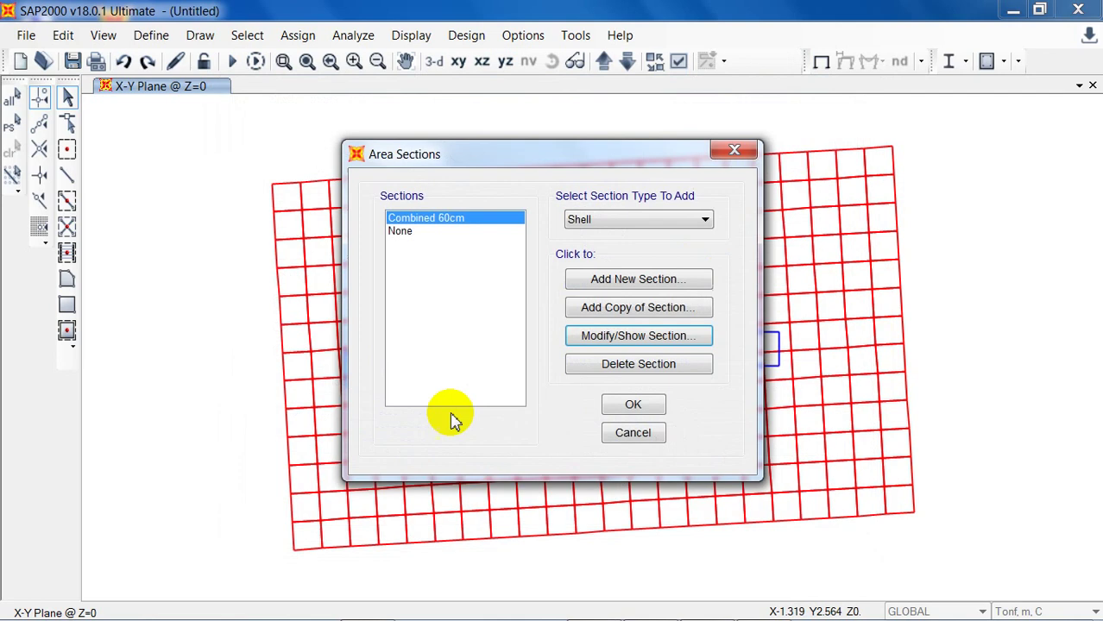
{"action": "left_click", "coordinate": [639, 404]}
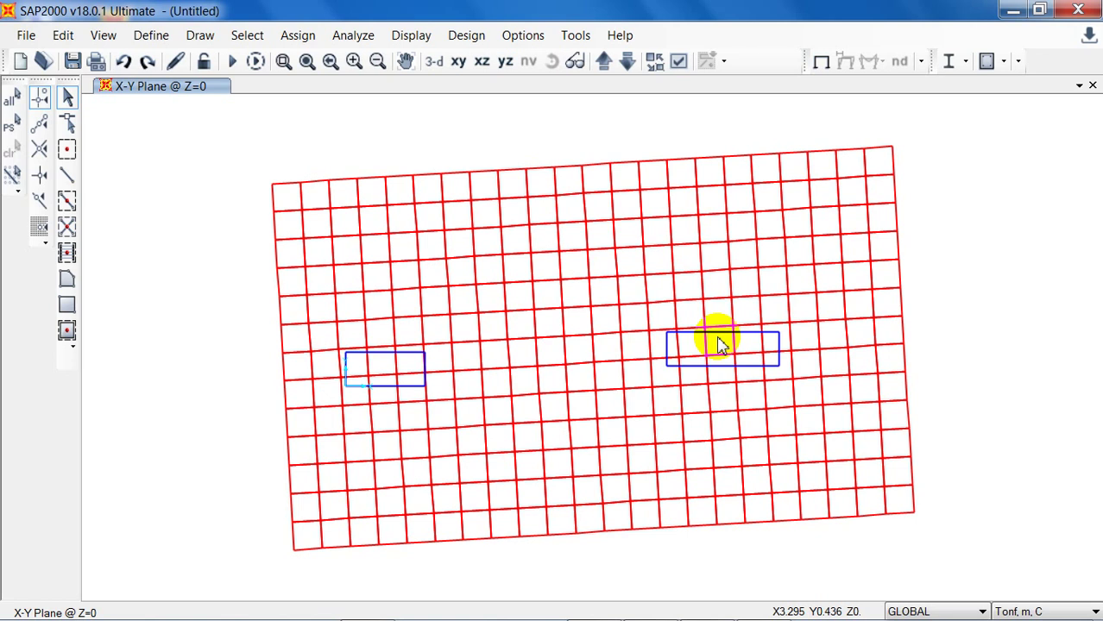
Add a new rectangular concrete frame section with a depth of 0.001 and a width of 0.001.
{"action": "left_click", "coordinate": [153, 35]}
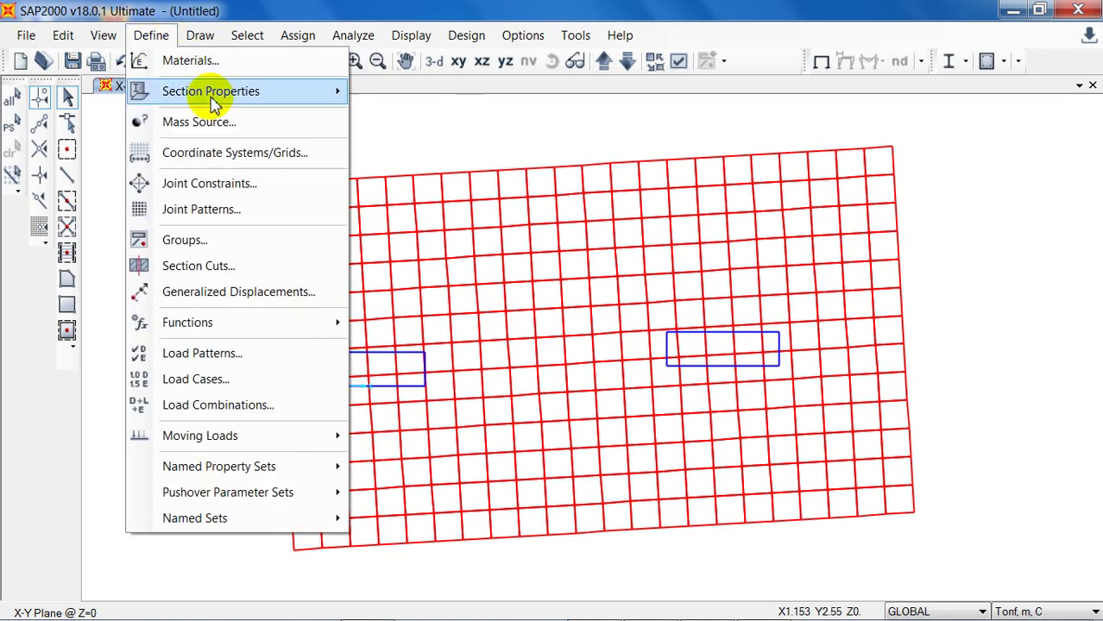
{"action": "mouse_move", "coordinate": [217, 101]}
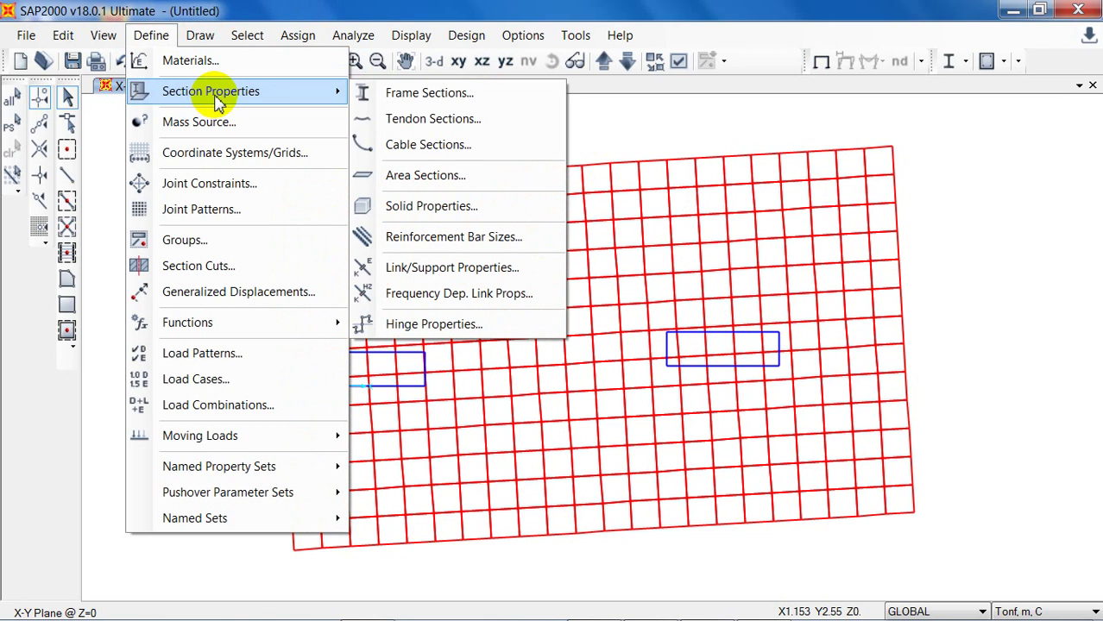
{"action": "left_click", "coordinate": [485, 95]}
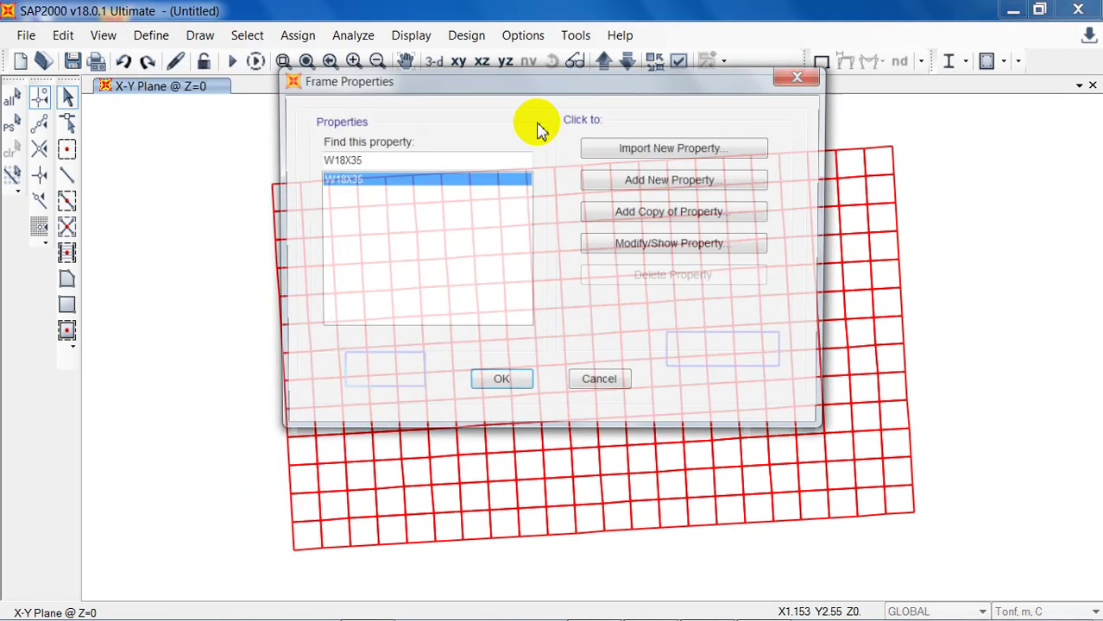
{"action": "left_click", "coordinate": [681, 177]}
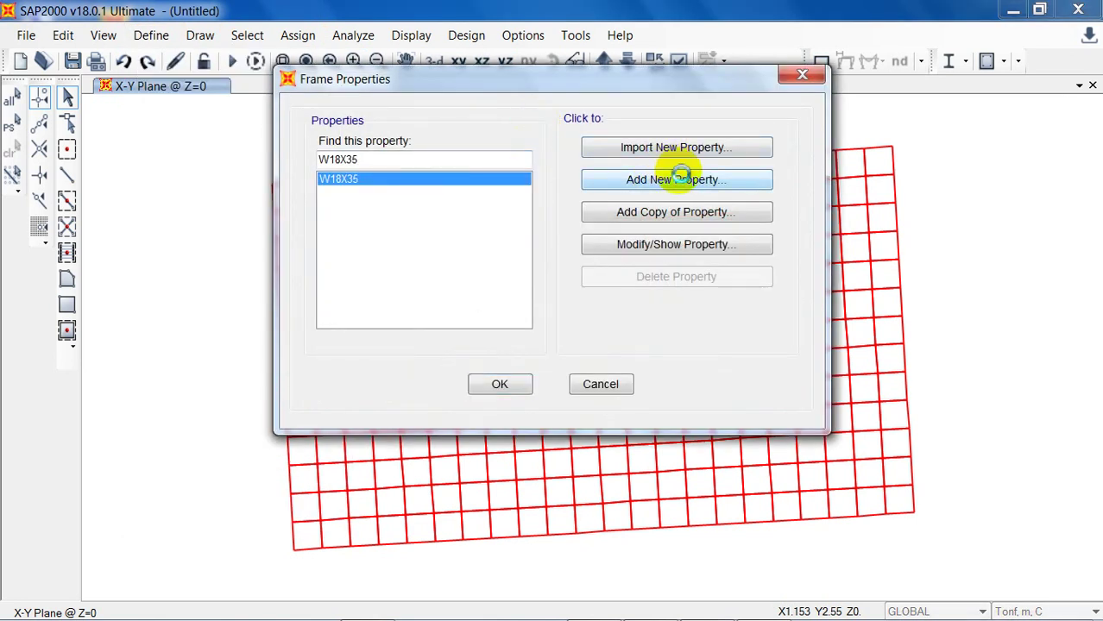
{"action": "left_click", "coordinate": [635, 111]}
{"action": "left_click", "coordinate": [639, 150]}
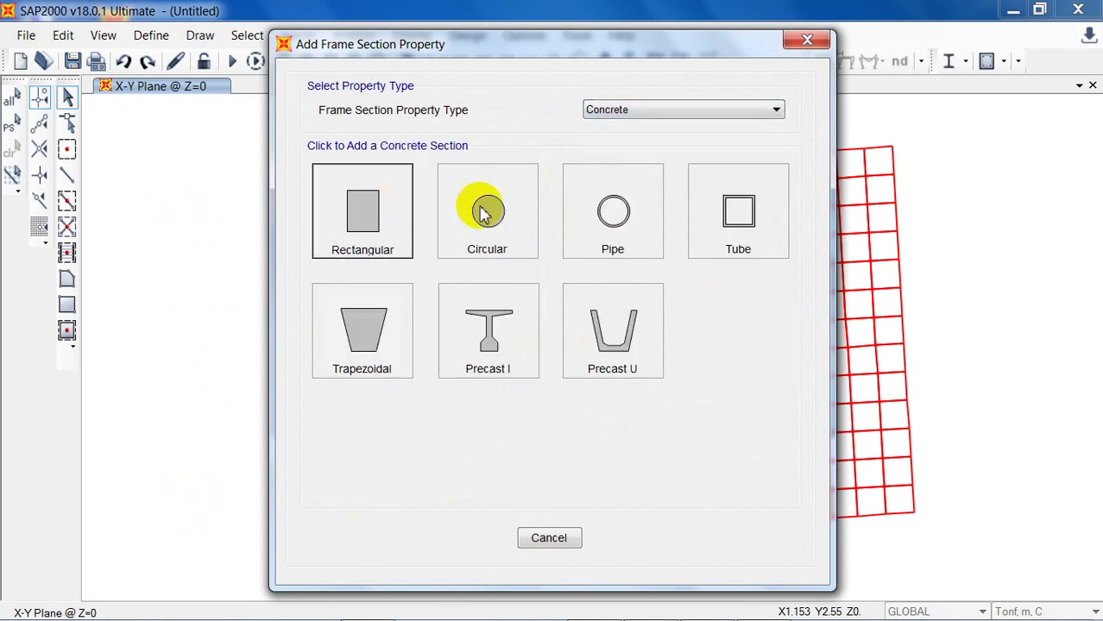
{"action": "key", "text": "Return"}
{"action": "double_click", "coordinate": [559, 212]}
{"action": "type", "text": "0."}
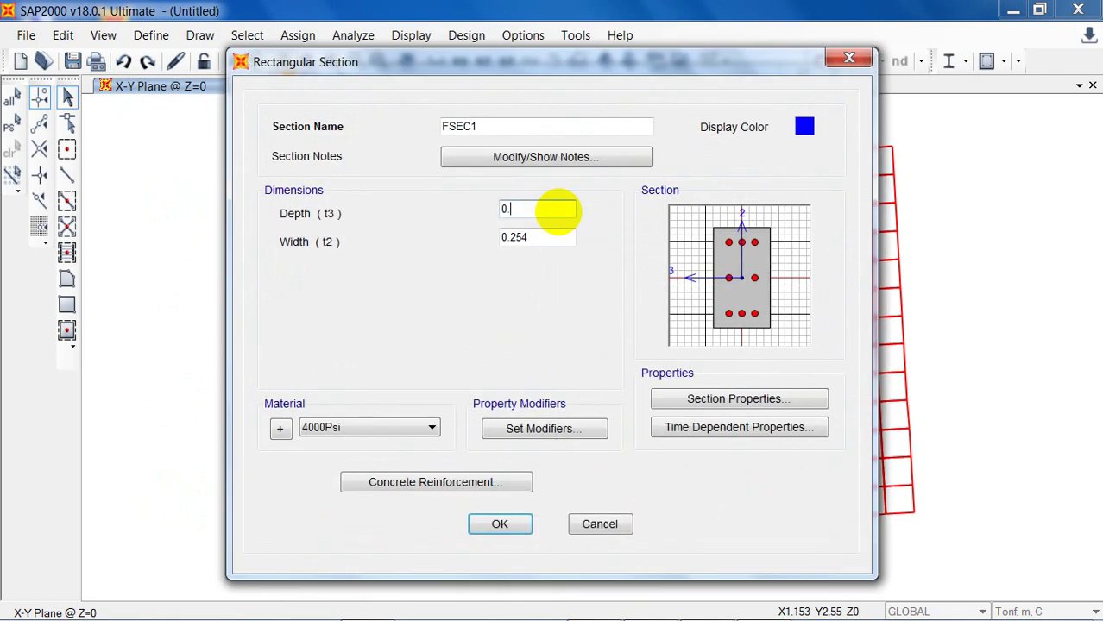
{"action": "type", "text": "001"}
{"action": "key", "text": "Tab"}
{"action": "type", "text": "0.00"}
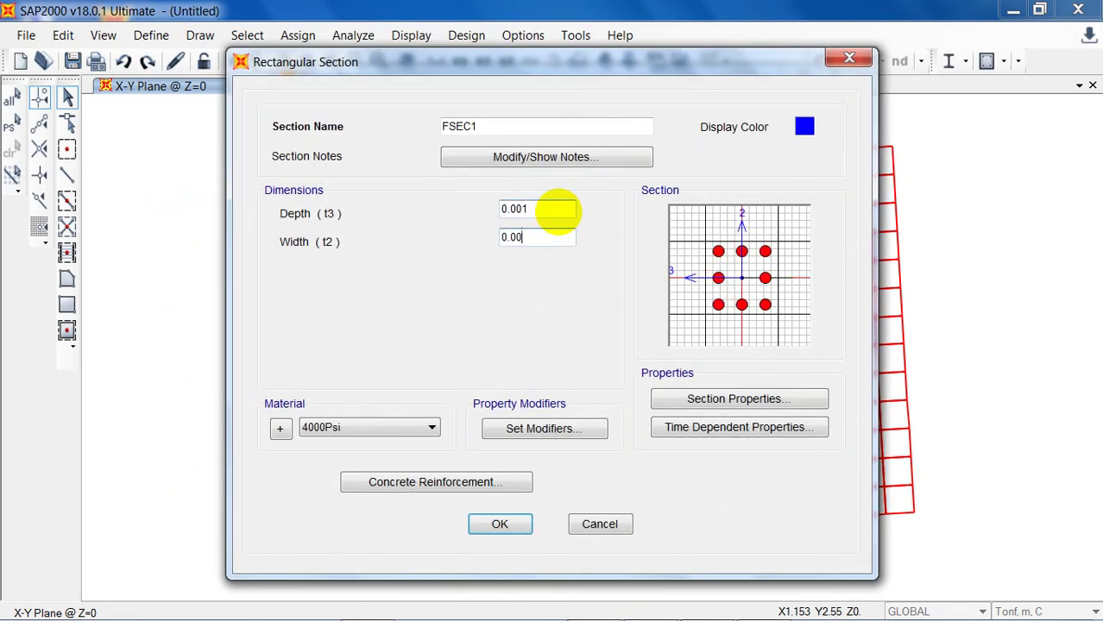
{"action": "type", "text": "1"}
Name the new rectangular frame section dgnj;ldfks'bkj and accept its definition.
{"action": "left_click", "coordinate": [488, 136]}
{"action": "double_click", "coordinate": [487, 136]}
{"action": "type", "text": "D"}
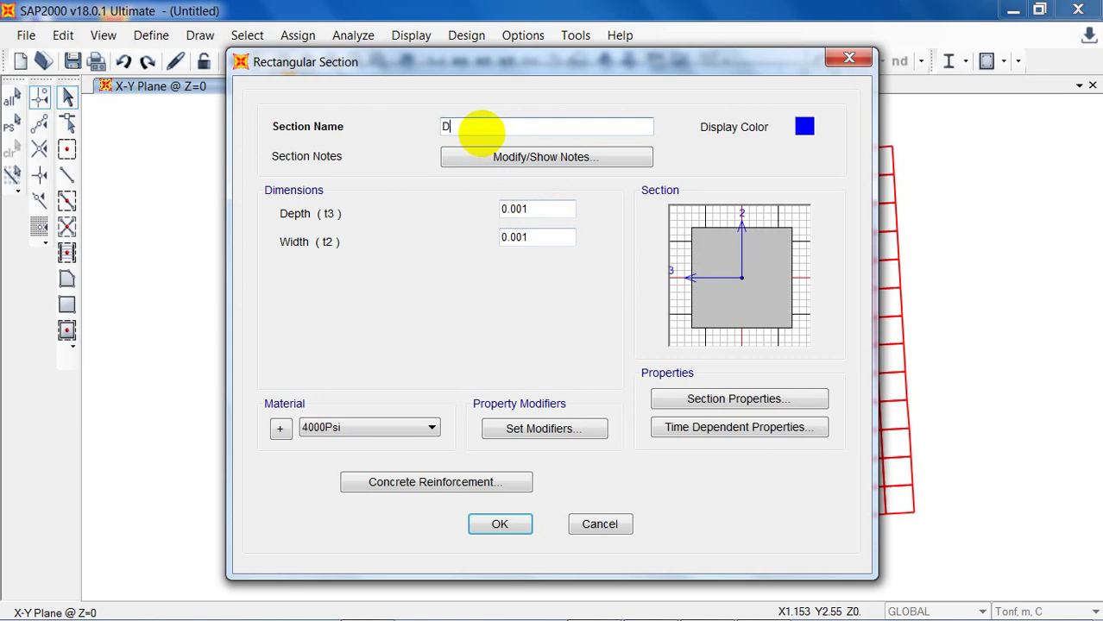
{"action": "type", "text": "ummy"}
{"action": "key", "text": "BackSpace"}
{"action": "key", "text": "BackSpace"}
{"action": "key", "text": "BackSpace"}
{"action": "key", "text": "BackSpace"}
{"action": "key", "text": "BackSpace"}
{"action": "type", "text": "dgnj;ldfks;bkj"}
{"action": "left_click", "coordinate": [496, 522]}
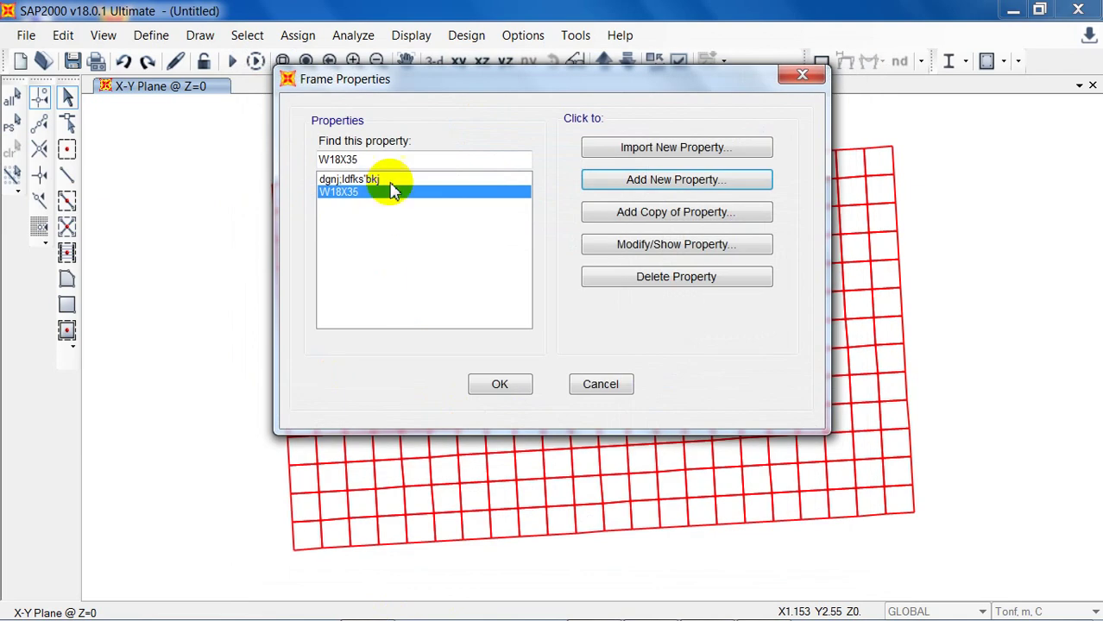
Try to delete the W18X35 frame property, and accept the frame properties with dgnj;ldfks'bkj selected.
{"action": "left_click", "coordinate": [627, 277]}
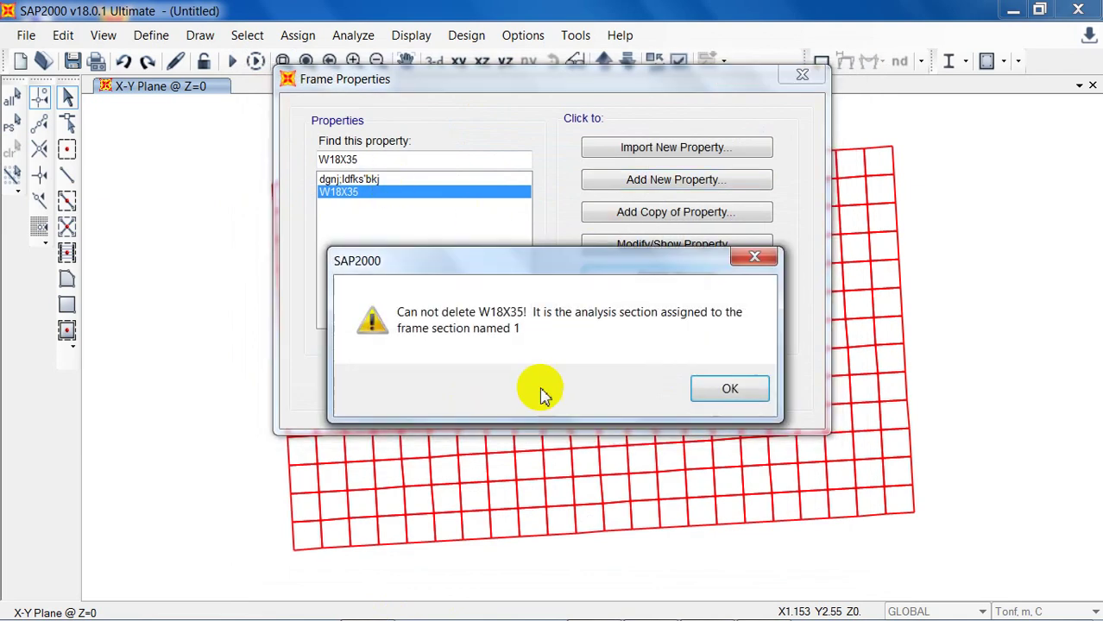
{"action": "left_click", "coordinate": [730, 390]}
{"action": "left_click", "coordinate": [457, 179]}
{"action": "left_click", "coordinate": [499, 382]}
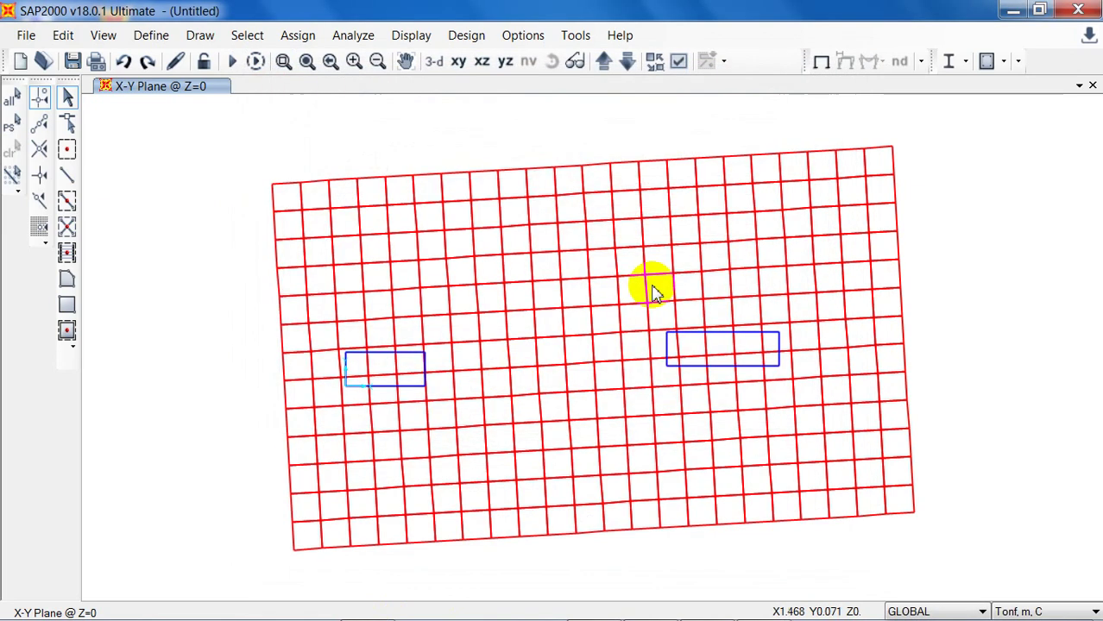
Select the whole model and assign the dgnj;ldfks'bkj frame section to the column outline frames.
{"action": "left_click_drag", "start_coordinate": [956, 123], "coordinate": [216, 580]}
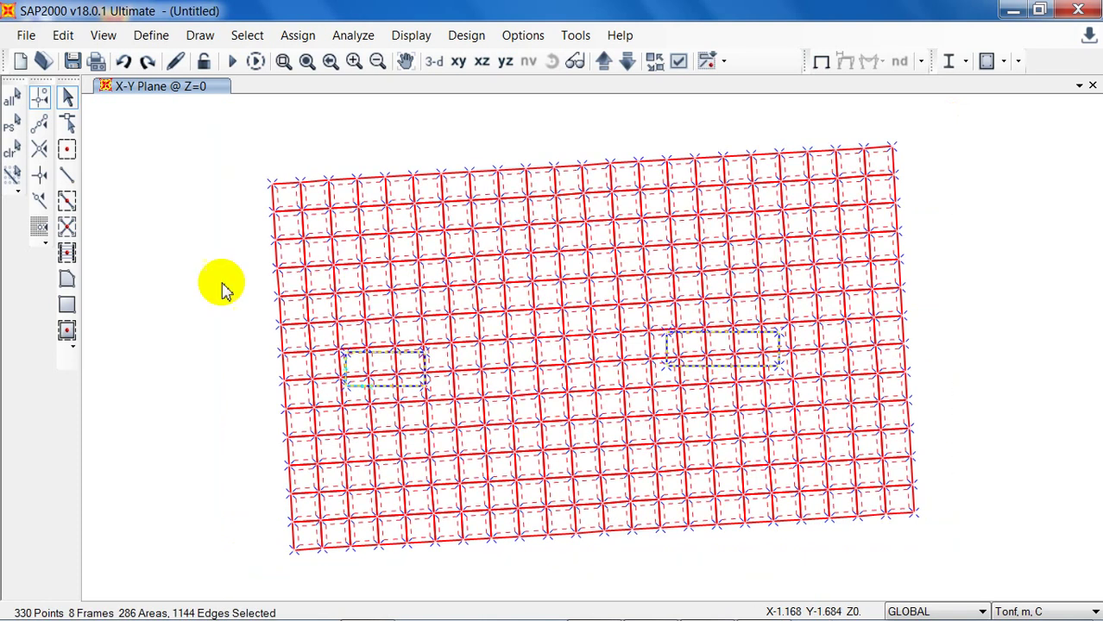
{"action": "left_click", "coordinate": [297, 39]}
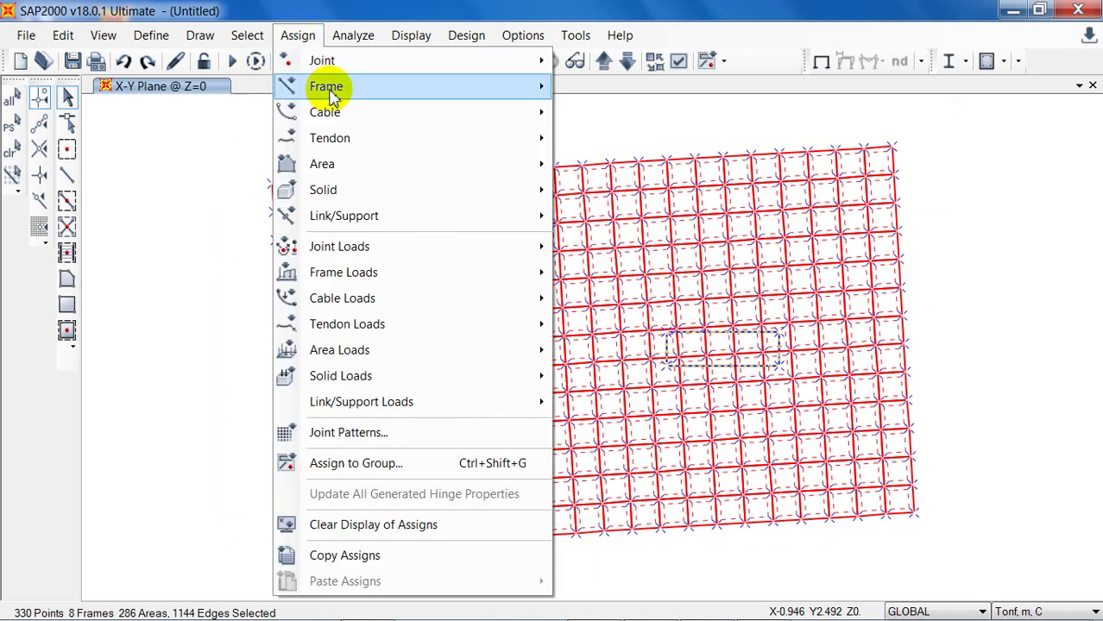
{"action": "mouse_move", "coordinate": [337, 89]}
{"action": "left_click", "coordinate": [678, 98]}
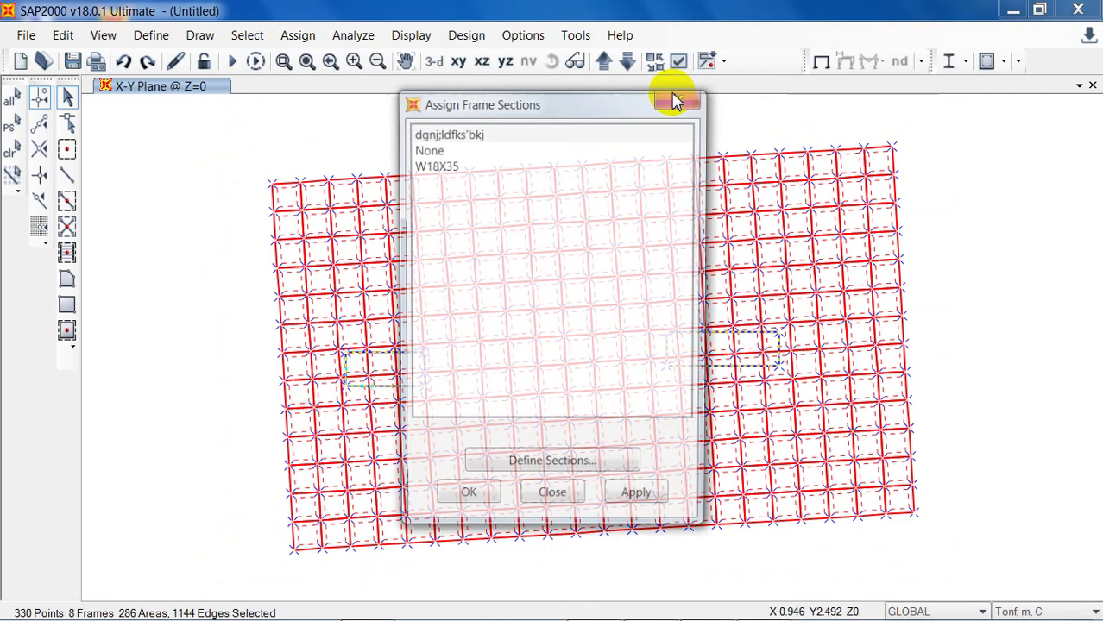
{"action": "left_click", "coordinate": [468, 136]}
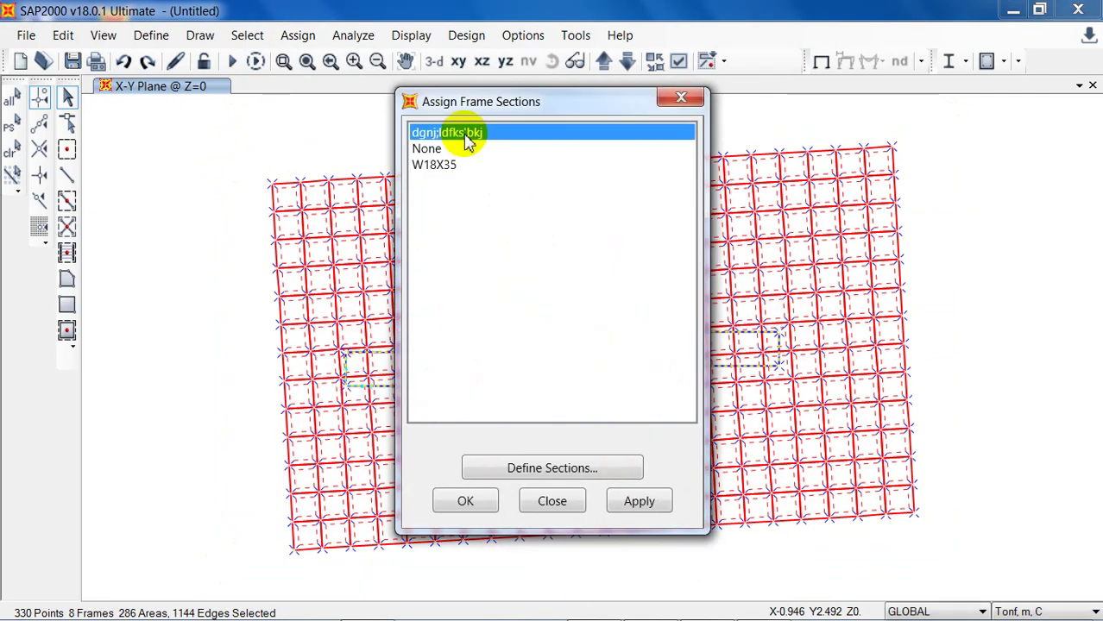
{"action": "left_click", "coordinate": [465, 502]}
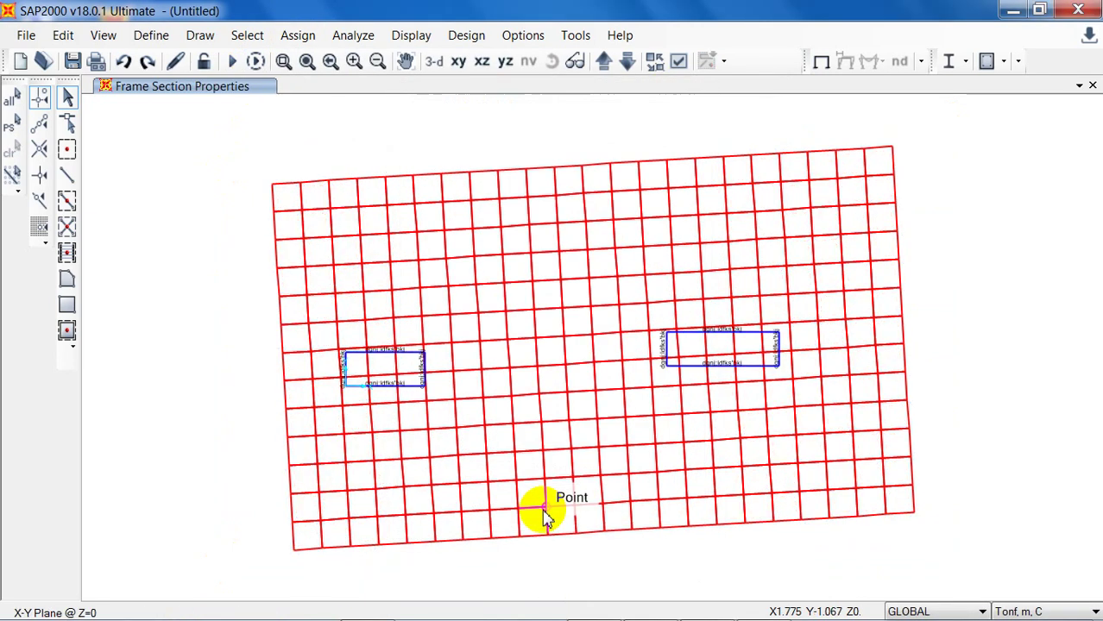
Select the whole model again, assign the Combined 60cm area section to the mesh, and restore the plain undeformed view.
{"action": "scroll", "coordinate": [733, 310], "scroll_direction": "up", "scroll_amount": 5}
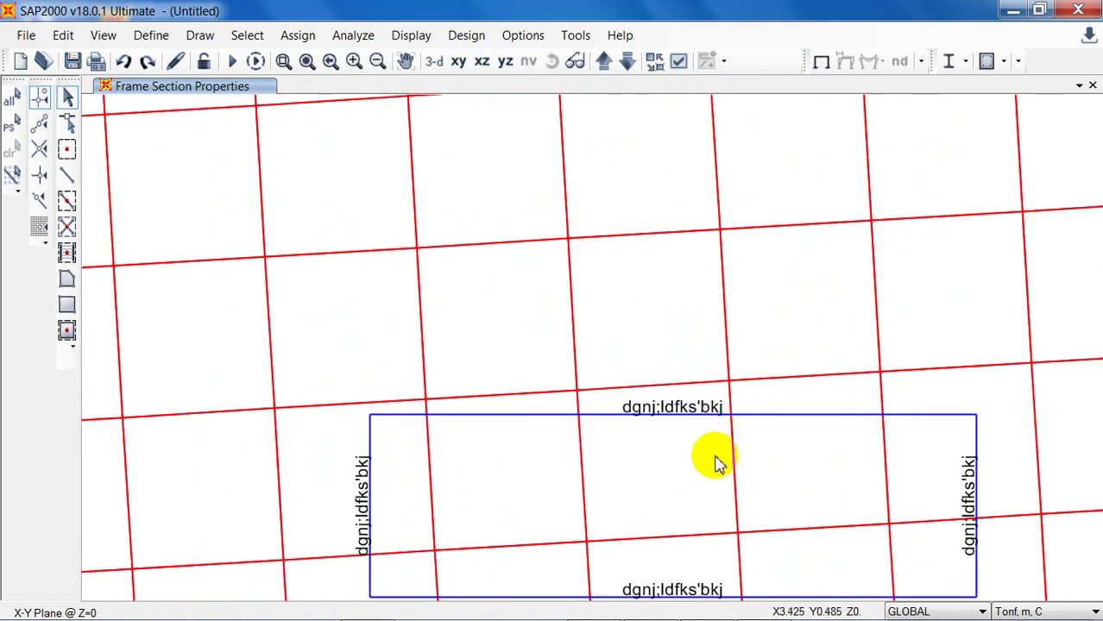
{"action": "middle_click_drag", "start_coordinate": [715, 462], "coordinate": [713, 291]}
{"action": "scroll", "coordinate": [714, 291], "scroll_direction": "down", "scroll_amount": 5}
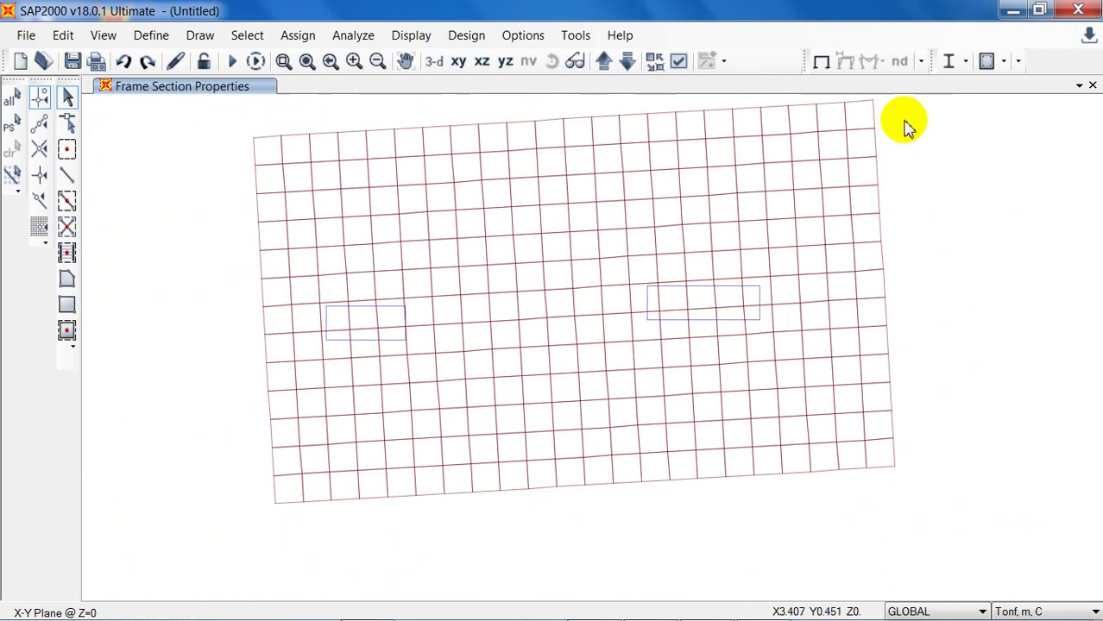
{"action": "middle_click_drag", "start_coordinate": [904, 125], "coordinate": [894, 173]}
{"action": "left_click_drag", "start_coordinate": [897, 111], "coordinate": [223, 574]}
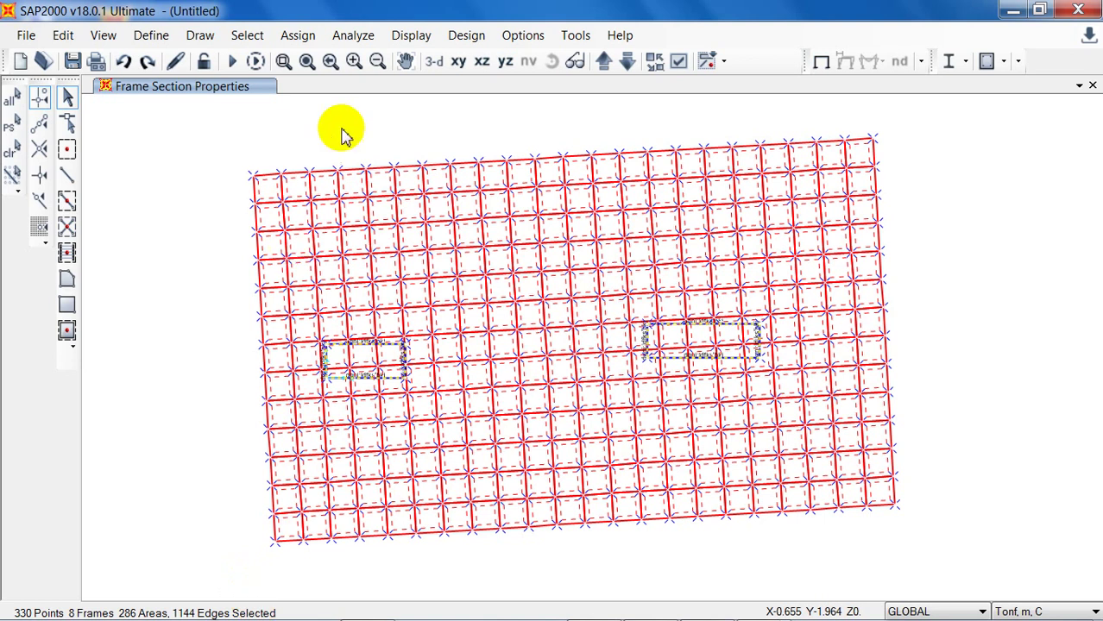
{"action": "left_click", "coordinate": [297, 34]}
{"action": "mouse_move", "coordinate": [337, 177]}
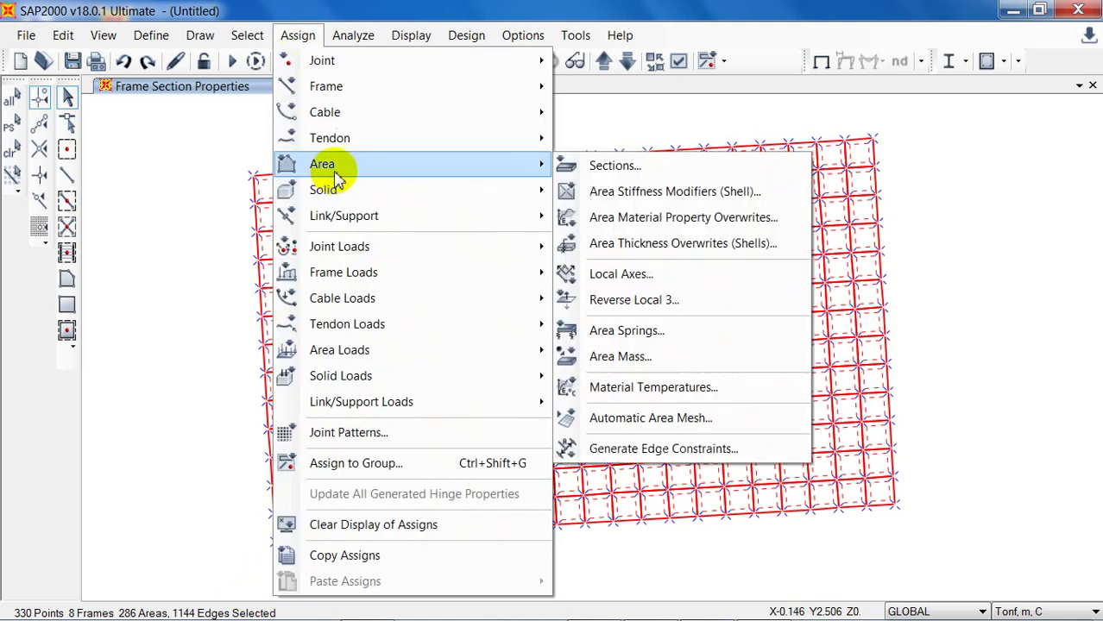
{"action": "left_click", "coordinate": [656, 165]}
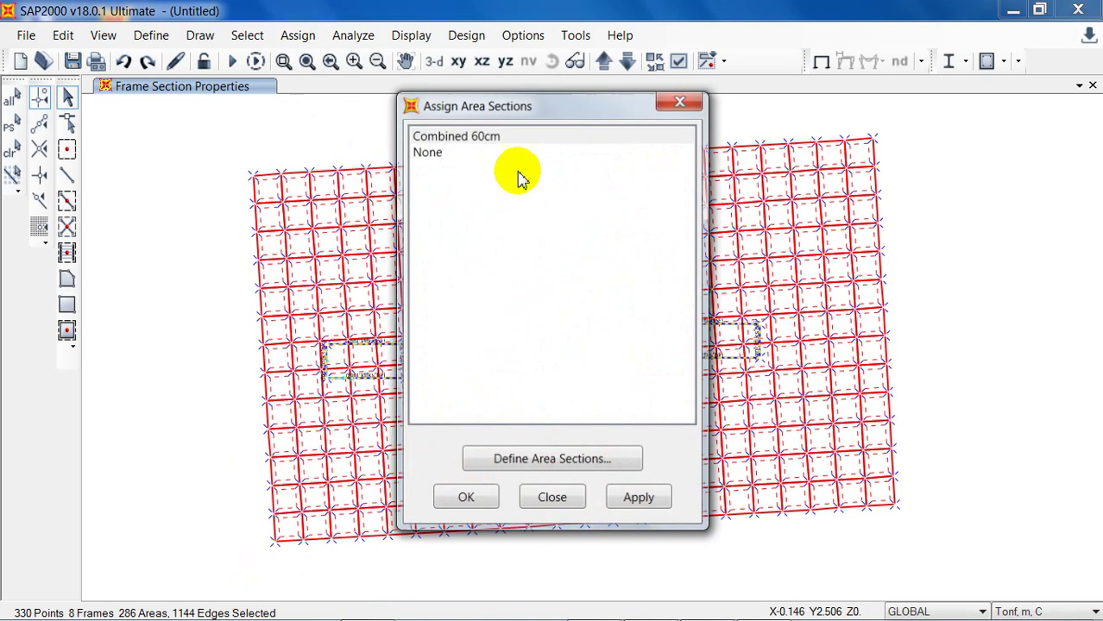
{"action": "left_click", "coordinate": [468, 136]}
{"action": "left_click", "coordinate": [462, 499]}
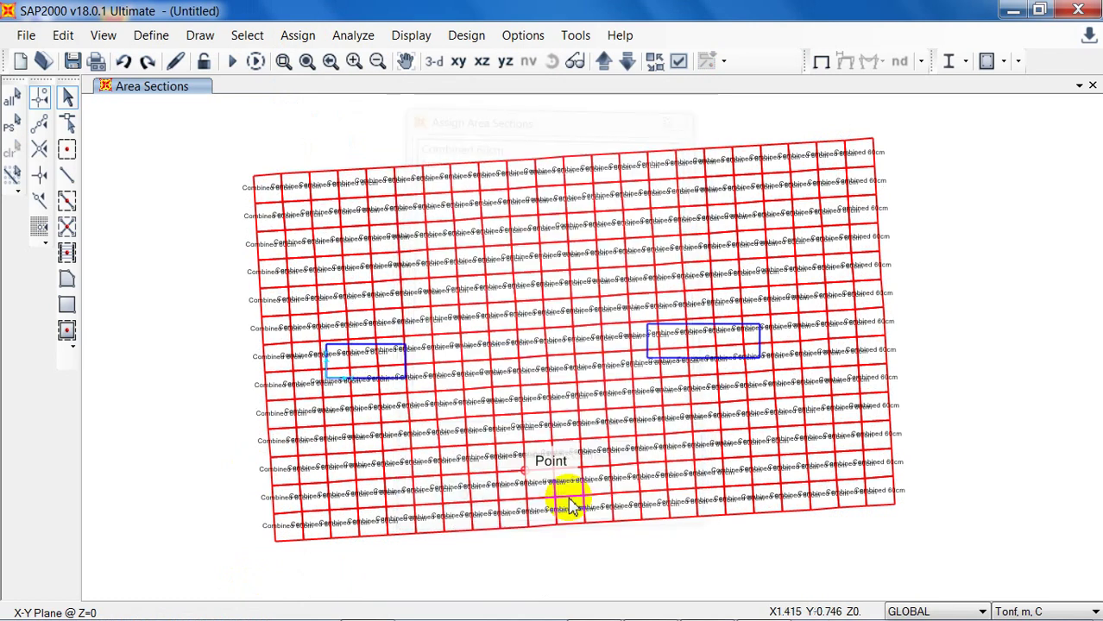
{"action": "left_click", "coordinate": [821, 62]}
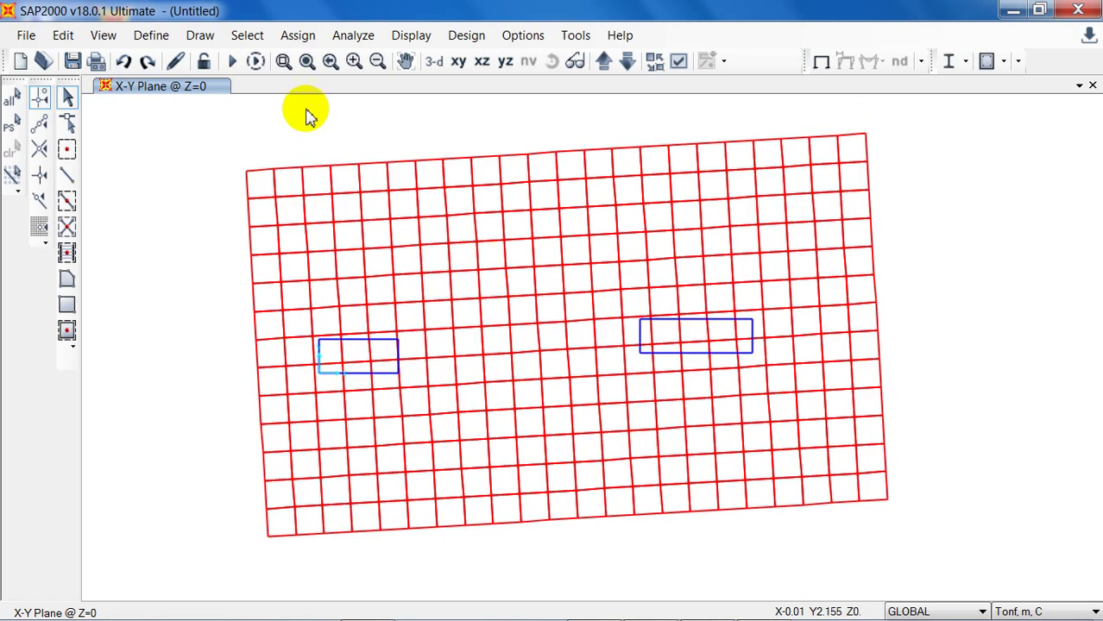
{"action": "scroll", "coordinate": [727, 352], "scroll_direction": "up", "scroll_amount": 3}
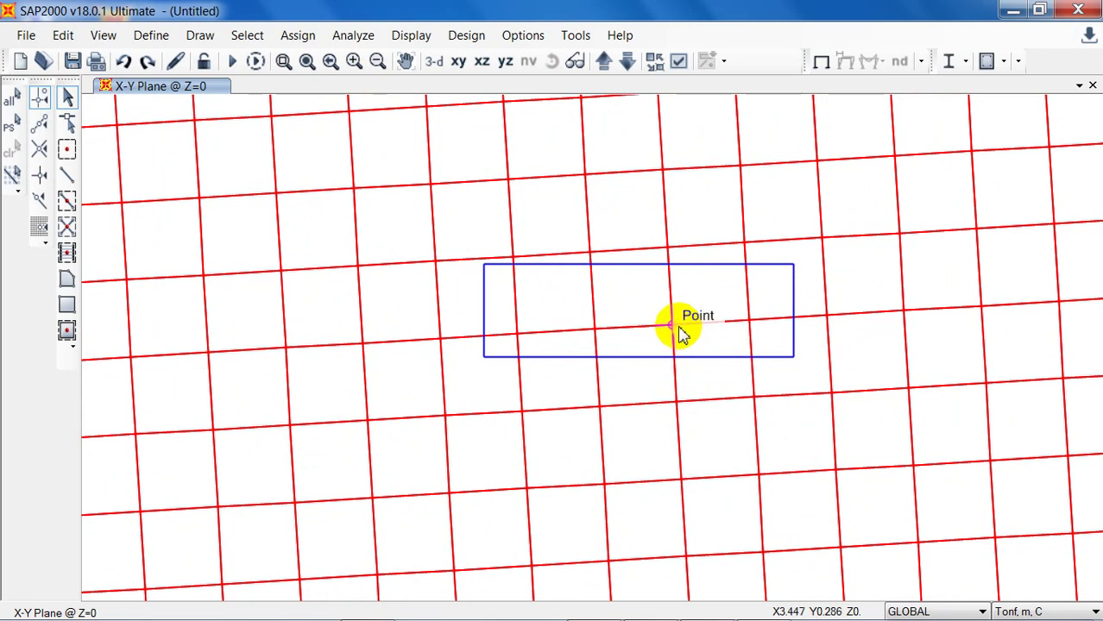
{"action": "scroll", "coordinate": [751, 326], "scroll_direction": "down", "scroll_amount": 4}
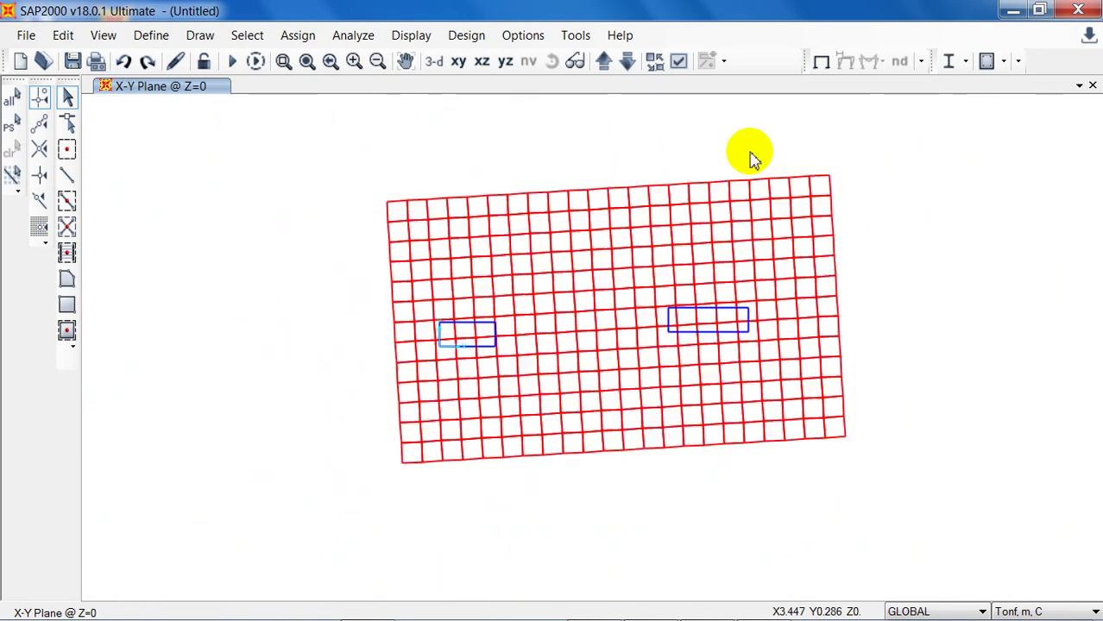
{"action": "scroll", "coordinate": [841, 457], "scroll_direction": "up", "scroll_amount": 4}
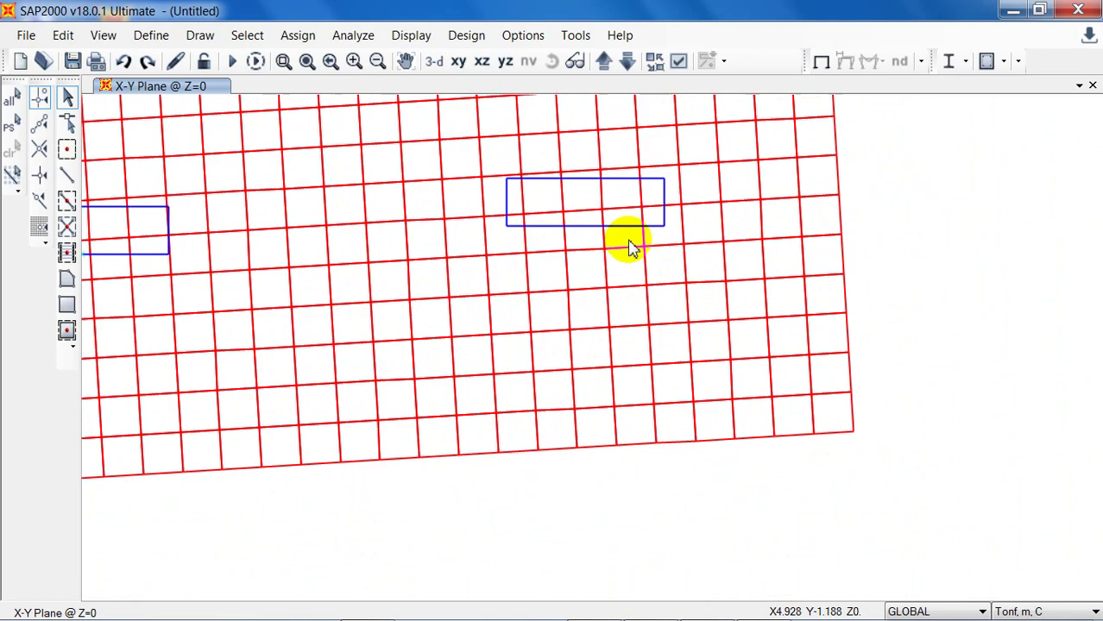
Select the mesh cells and joints around the larger column outline, leaving out the outline's four corner points.
{"action": "middle_click_drag", "start_coordinate": [630, 246], "coordinate": [583, 293]}
{"action": "scroll", "coordinate": [657, 283], "scroll_direction": "up", "scroll_amount": 2}
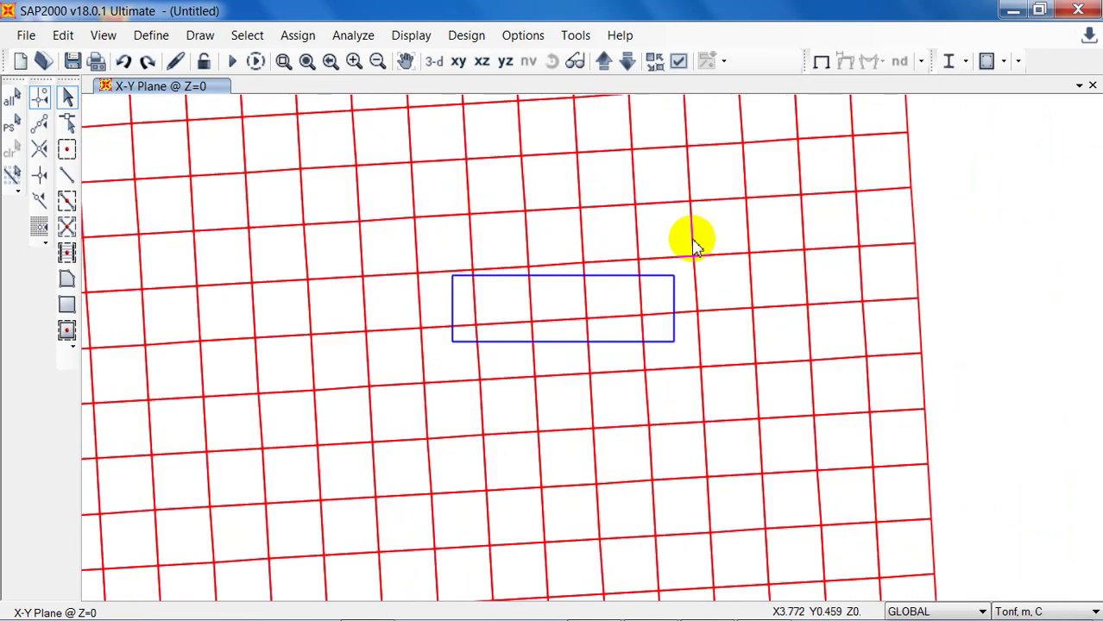
{"action": "left_click_drag", "start_coordinate": [392, 239], "coordinate": [735, 394]}
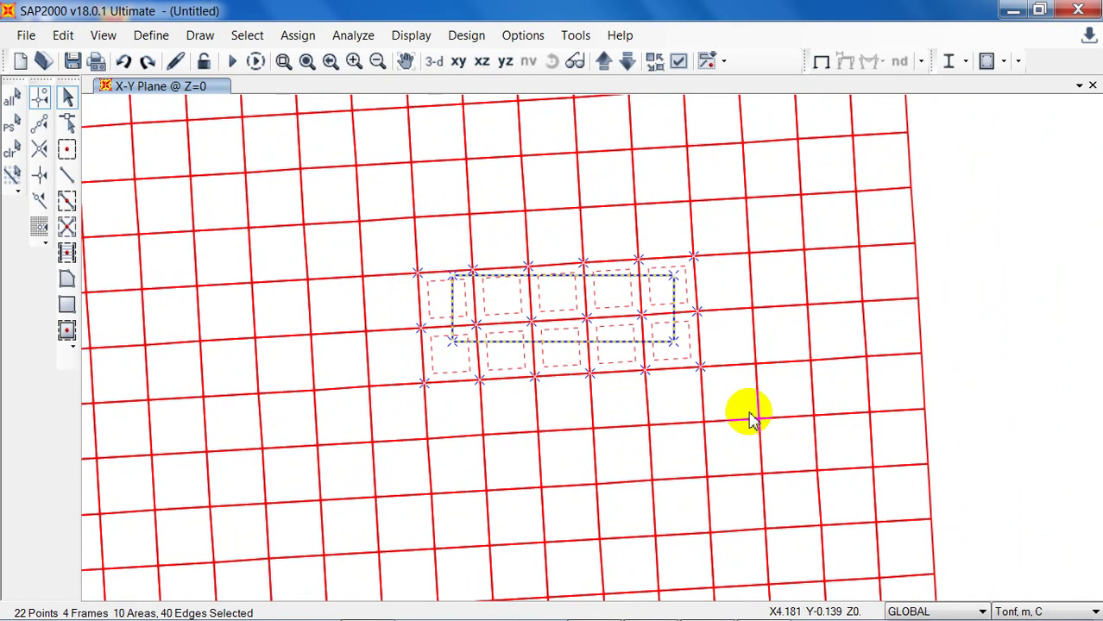
{"action": "scroll", "coordinate": [661, 314], "scroll_direction": "up", "scroll_amount": 1}
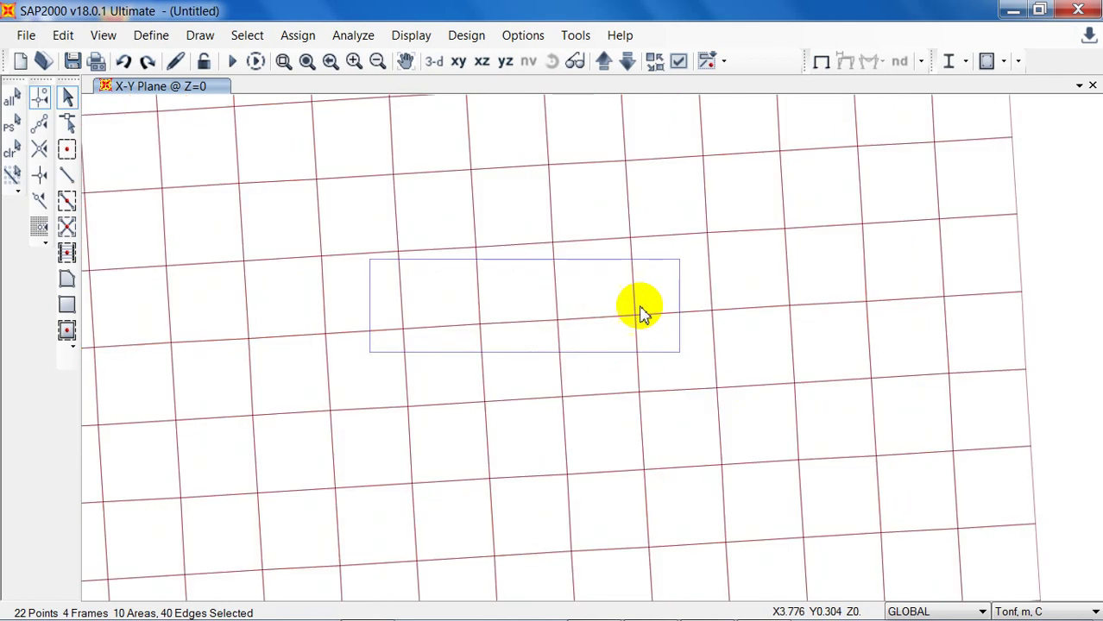
{"action": "left_click", "coordinate": [678, 259]}
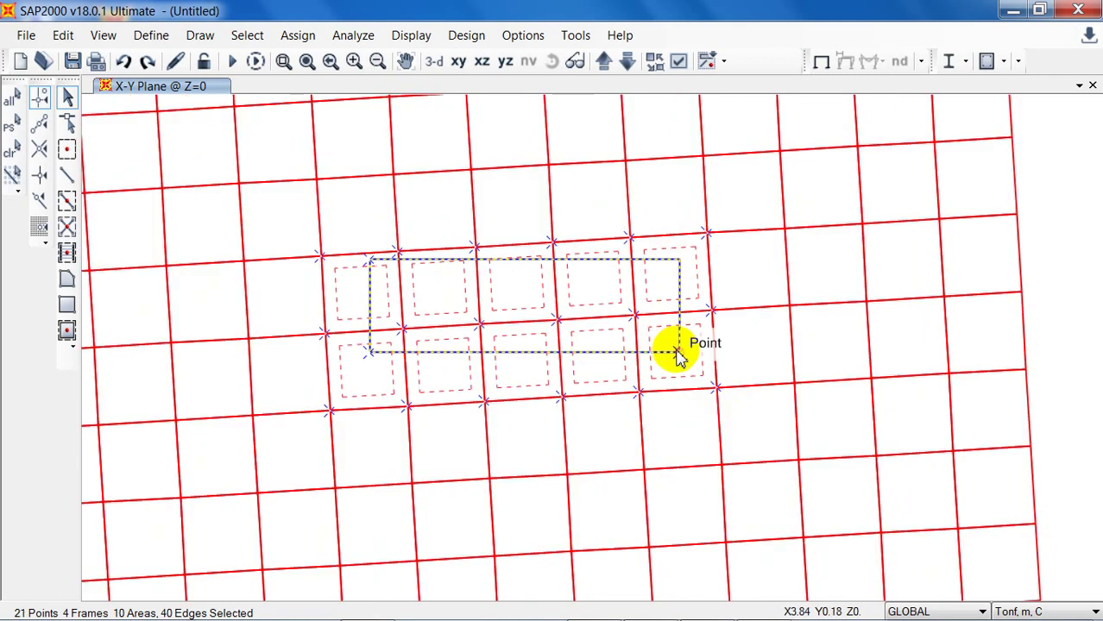
{"action": "left_click", "coordinate": [679, 351]}
{"action": "left_click", "coordinate": [370, 352]}
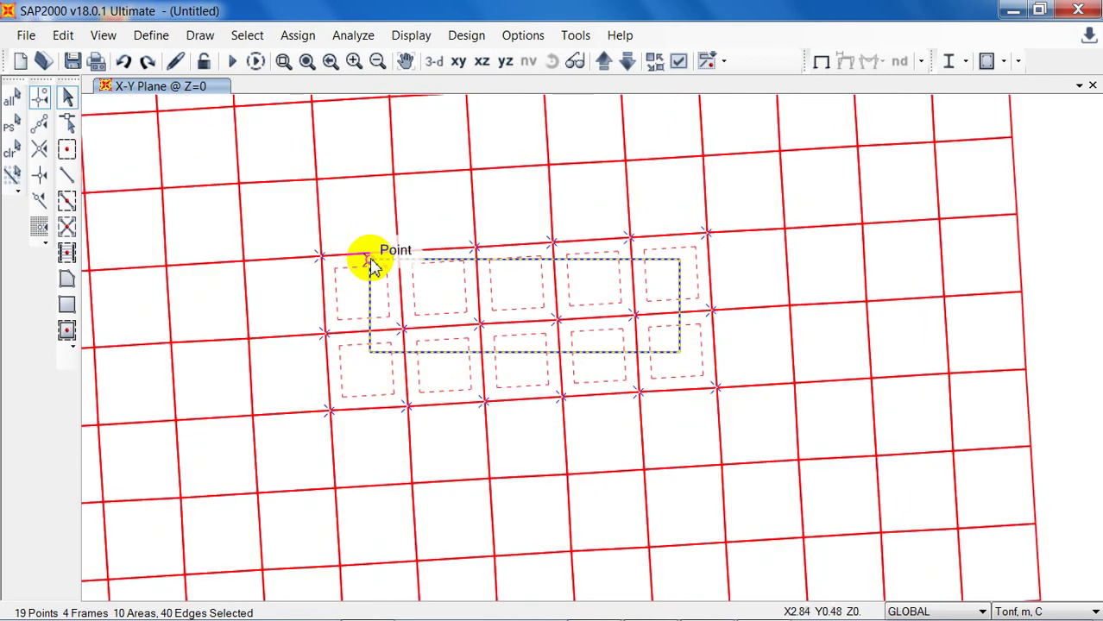
{"action": "left_click", "coordinate": [369, 259]}
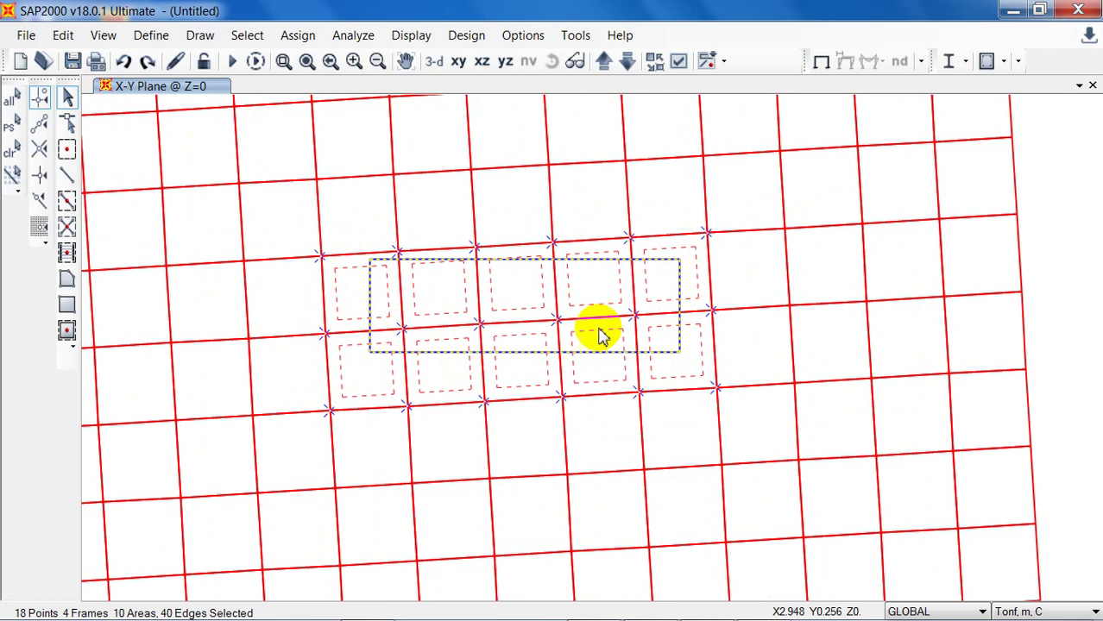
Shrink and reposition the program window to check the number of selected joints, and maximize it again.
{"action": "double_click", "coordinate": [602, 8]}
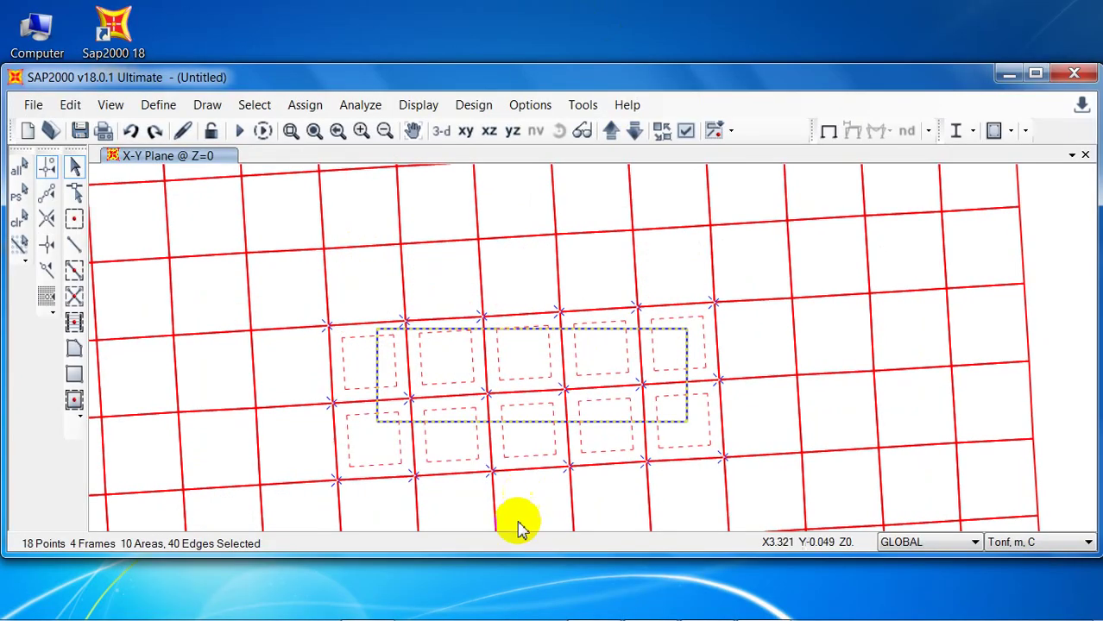
{"action": "left_click_drag", "start_coordinate": [517, 560], "coordinate": [522, 472]}
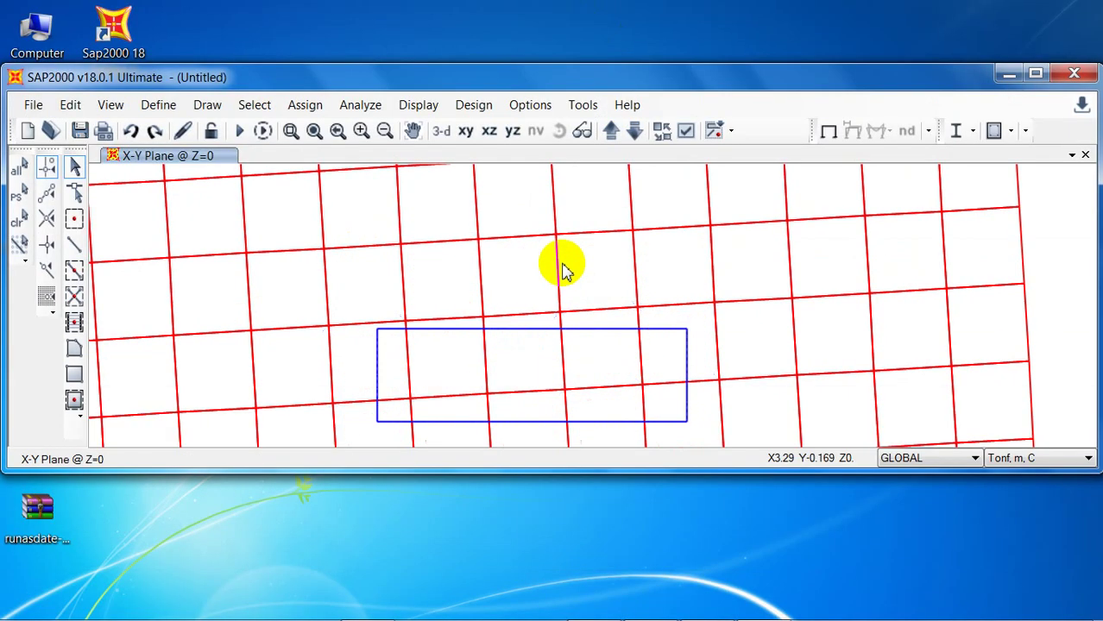
{"action": "scroll", "coordinate": [561, 266], "scroll_direction": "down", "scroll_amount": 2}
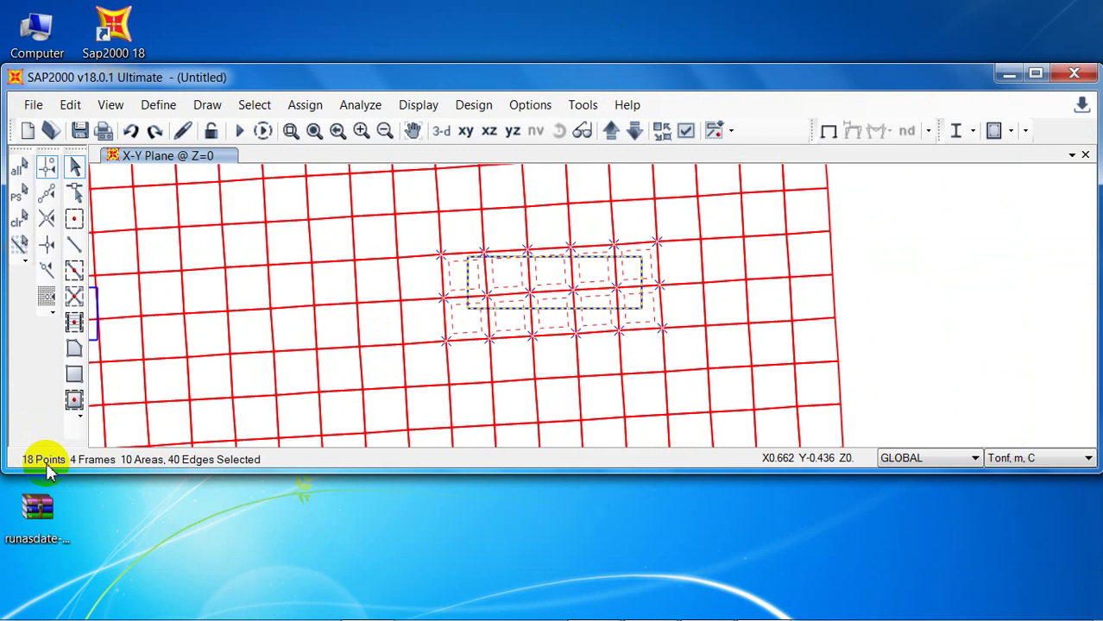
{"action": "left_click_drag", "start_coordinate": [74, 471], "coordinate": [90, 410]}
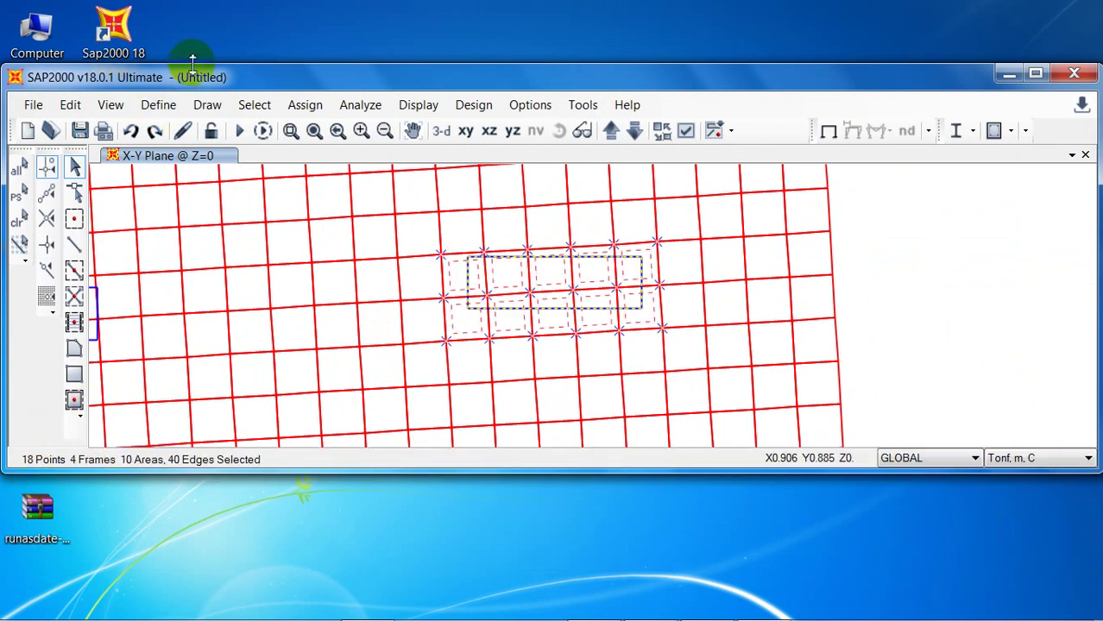
{"action": "left_click_drag", "start_coordinate": [257, 77], "coordinate": [264, 15]}
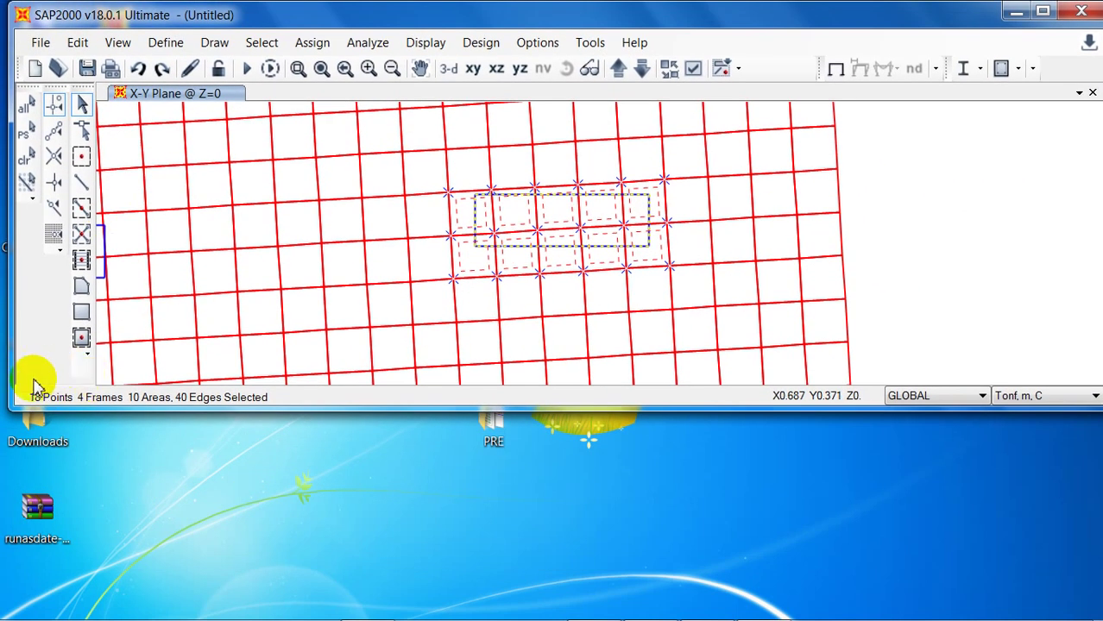
{"action": "left_click", "coordinate": [1043, 12]}
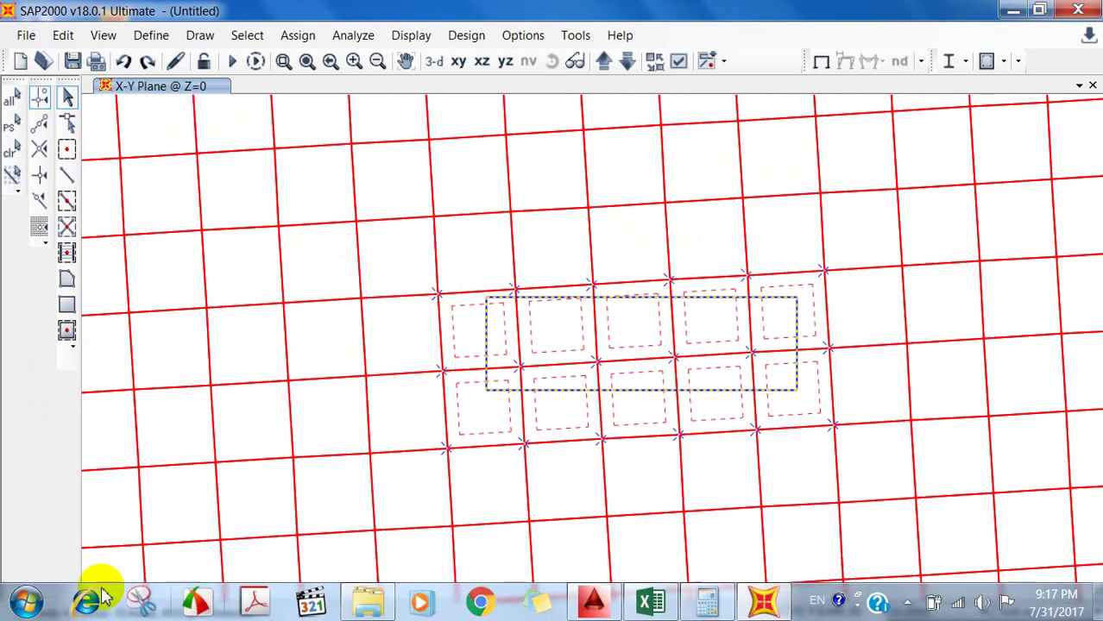
Switch to Calculator, compute 300/18 for the load per selected joint, and close Calculator.
{"action": "left_click", "coordinate": [706, 602]}
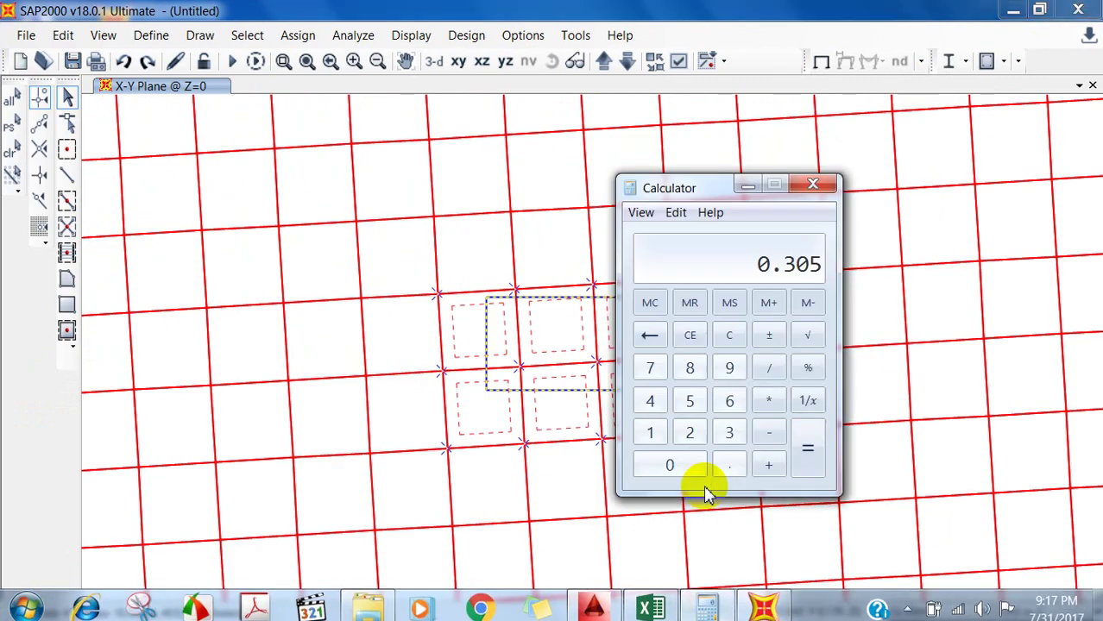
{"action": "left_click", "coordinate": [726, 336]}
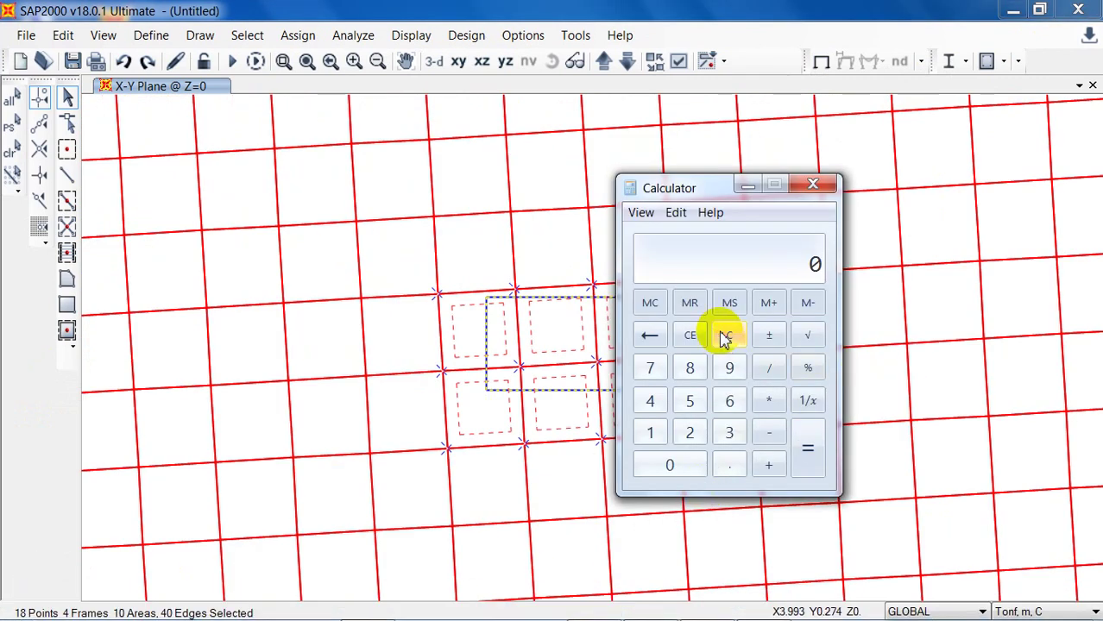
{"action": "type", "text": "300/18"}
{"action": "key", "text": "Return"}
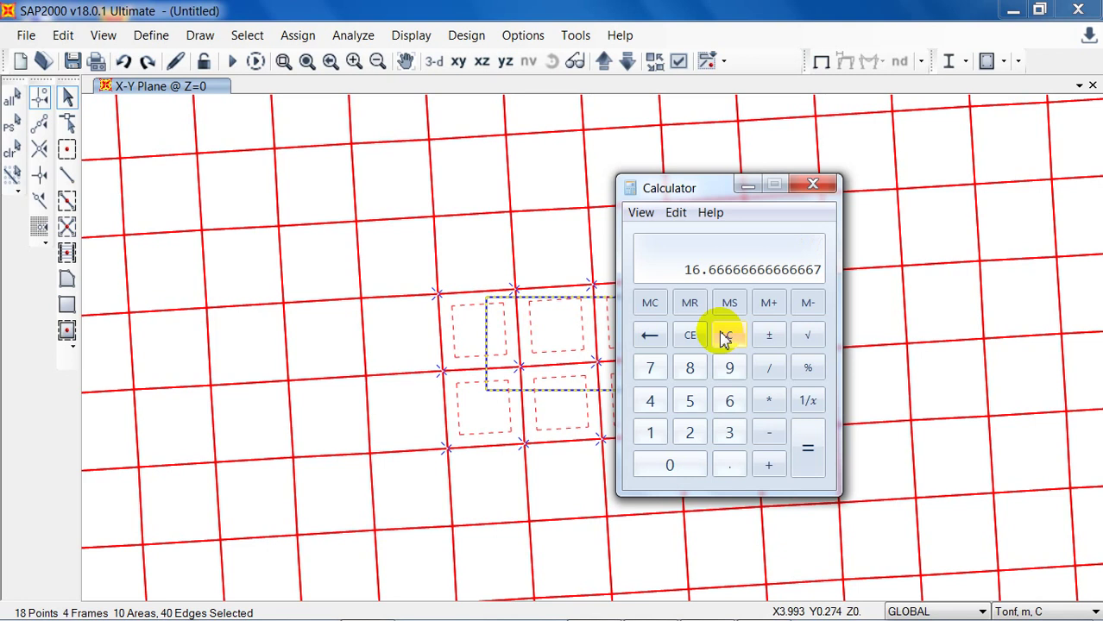
{"action": "left_click", "coordinate": [812, 184]}
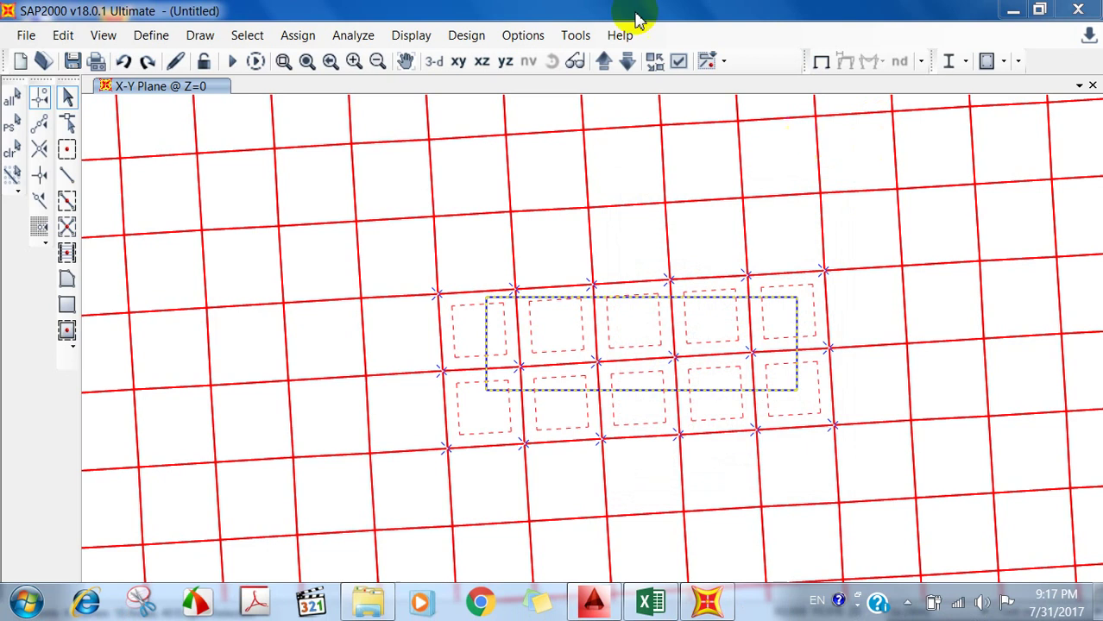
Assign a joint force of -16.6 tonf in Global Z under the DEAD load pattern to the selected joints, replacing existing loads.
{"action": "left_click", "coordinate": [296, 41]}
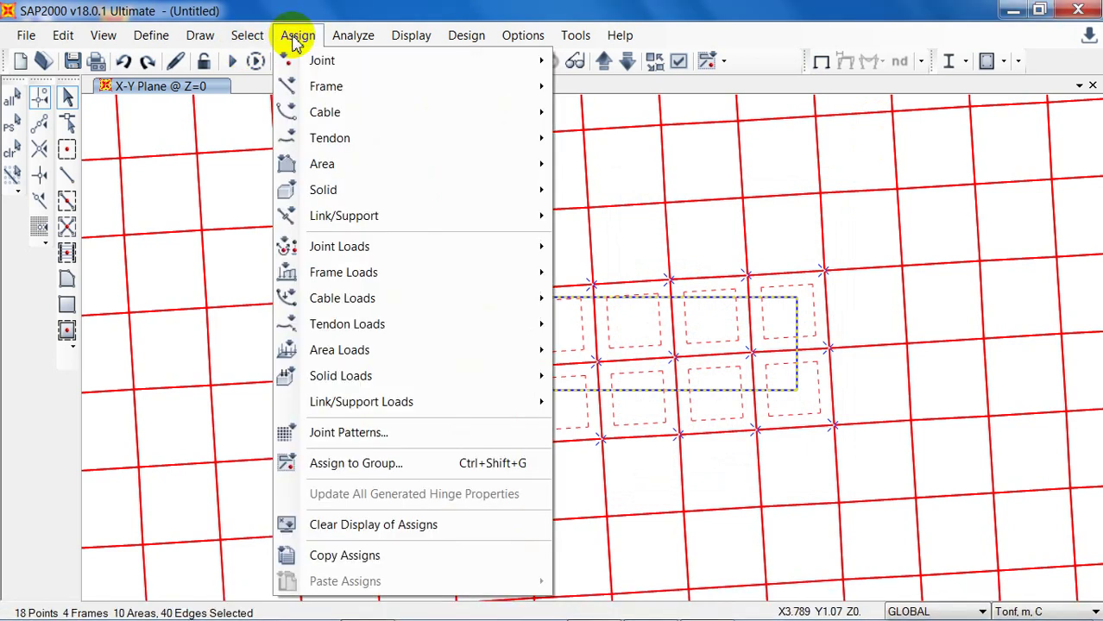
{"action": "mouse_move", "coordinate": [382, 256]}
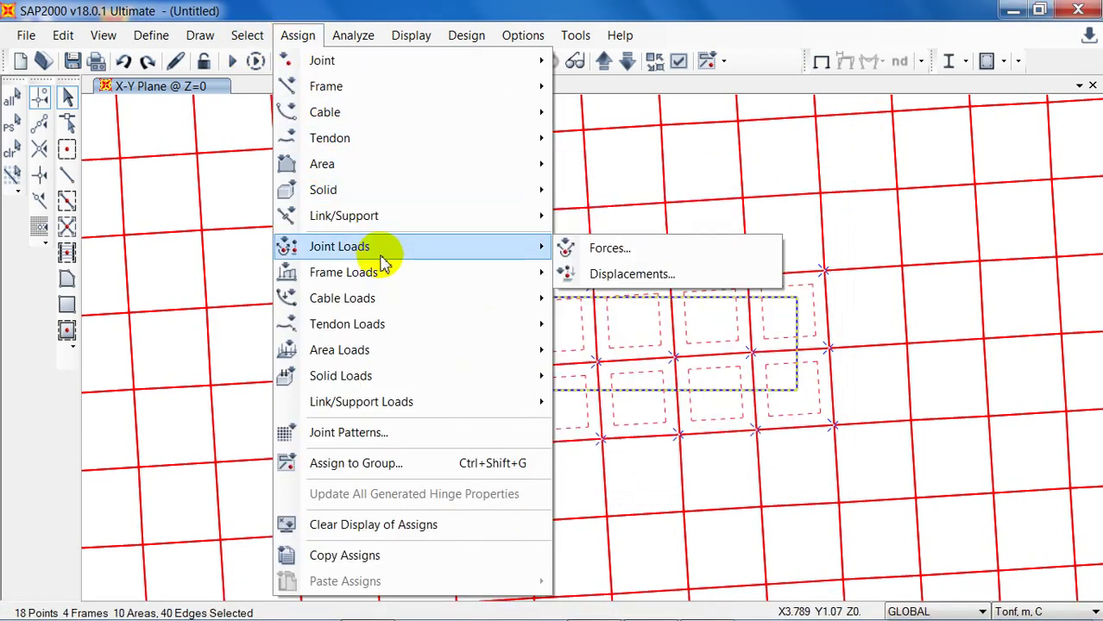
{"action": "left_click", "coordinate": [601, 245]}
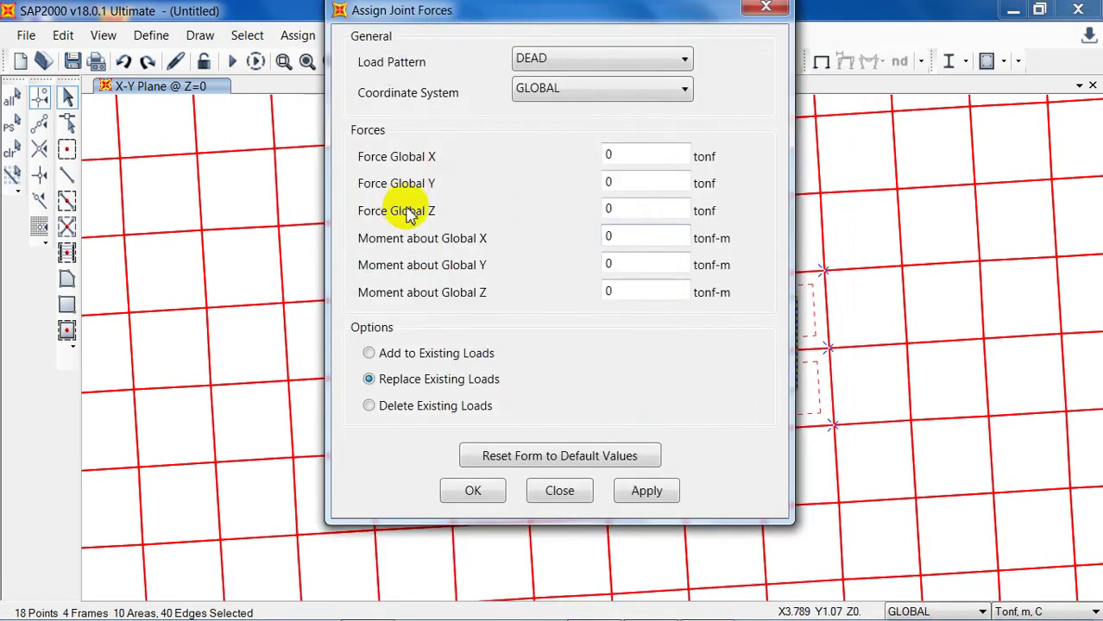
{"action": "double_click", "coordinate": [636, 212]}
{"action": "type", "text": "-"}
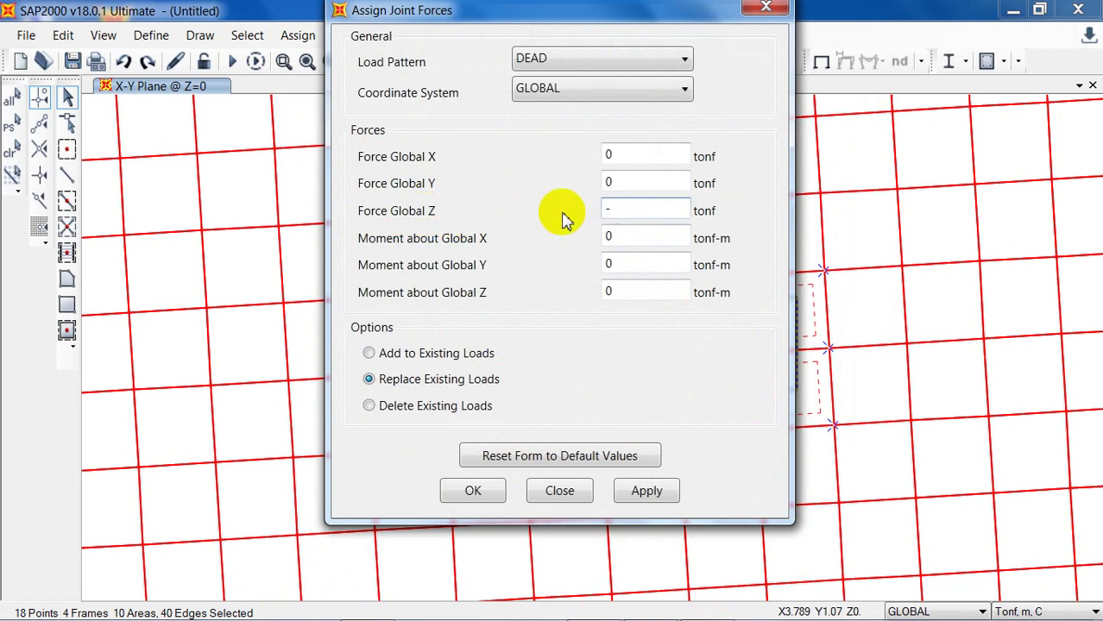
{"action": "type", "text": "16.6"}
{"action": "left_click", "coordinate": [491, 490]}
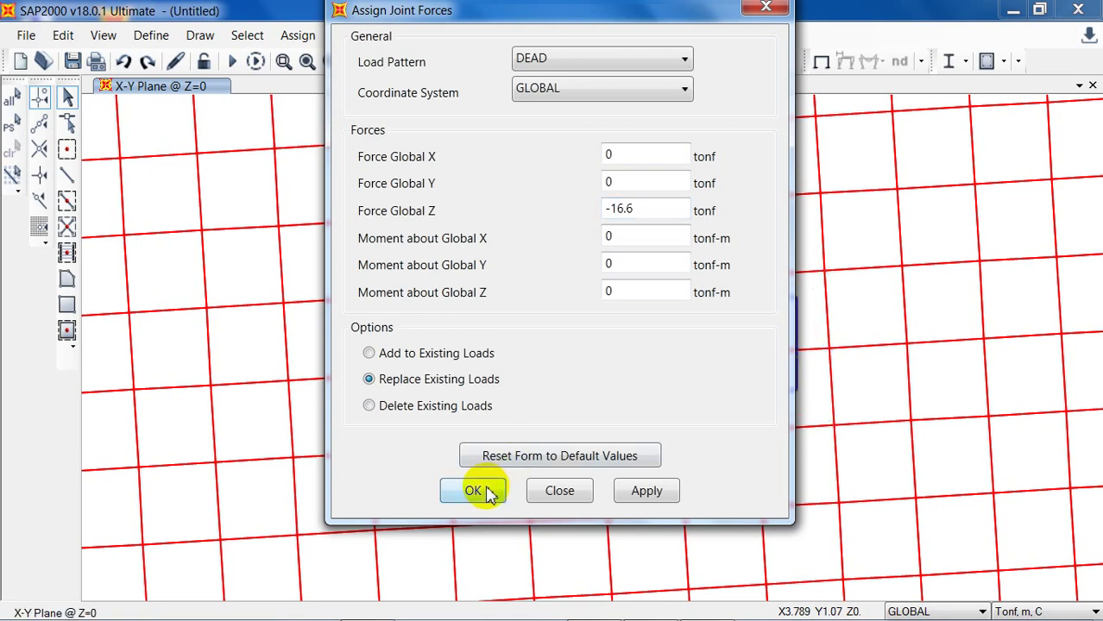
Examine the assigned joint loads around the larger column in the 3D view, and return to the XY plan view.
{"action": "left_click", "coordinate": [434, 62]}
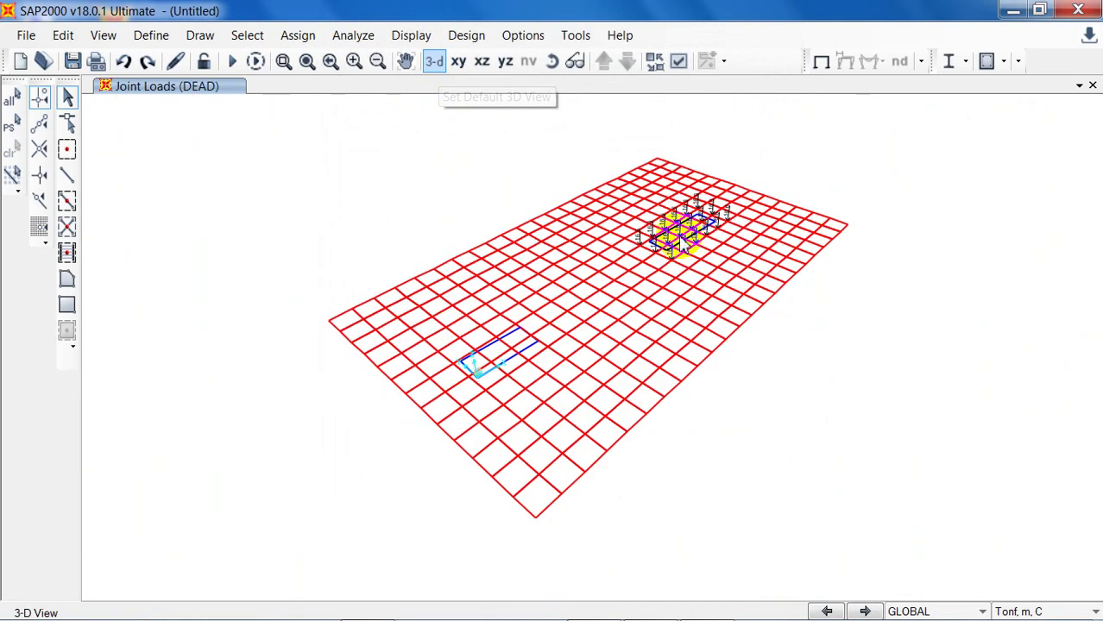
{"action": "scroll", "coordinate": [782, 209], "scroll_direction": "up", "scroll_amount": 4}
{"action": "scroll", "coordinate": [678, 326], "scroll_direction": "up", "scroll_amount": 2}
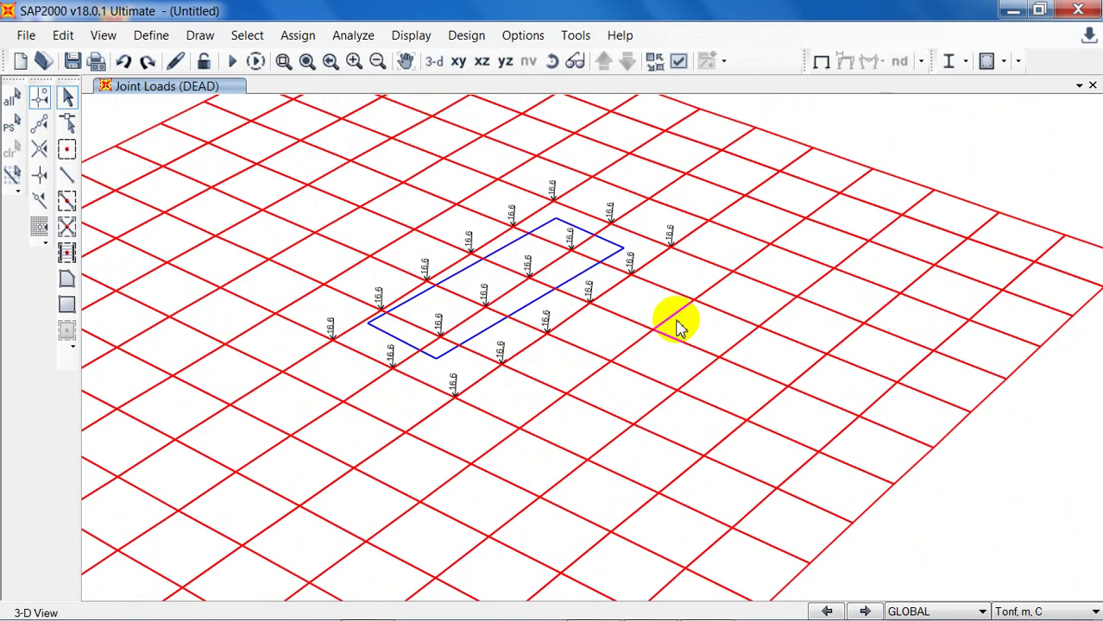
{"action": "left_click", "coordinate": [287, 64]}
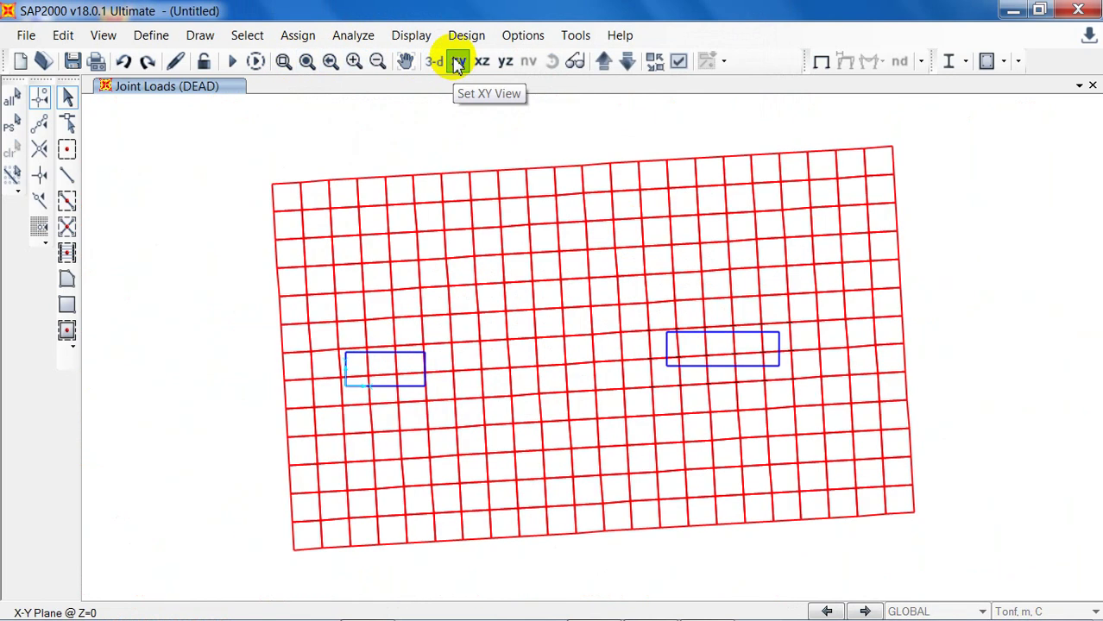
{"action": "left_click", "coordinate": [458, 62]}
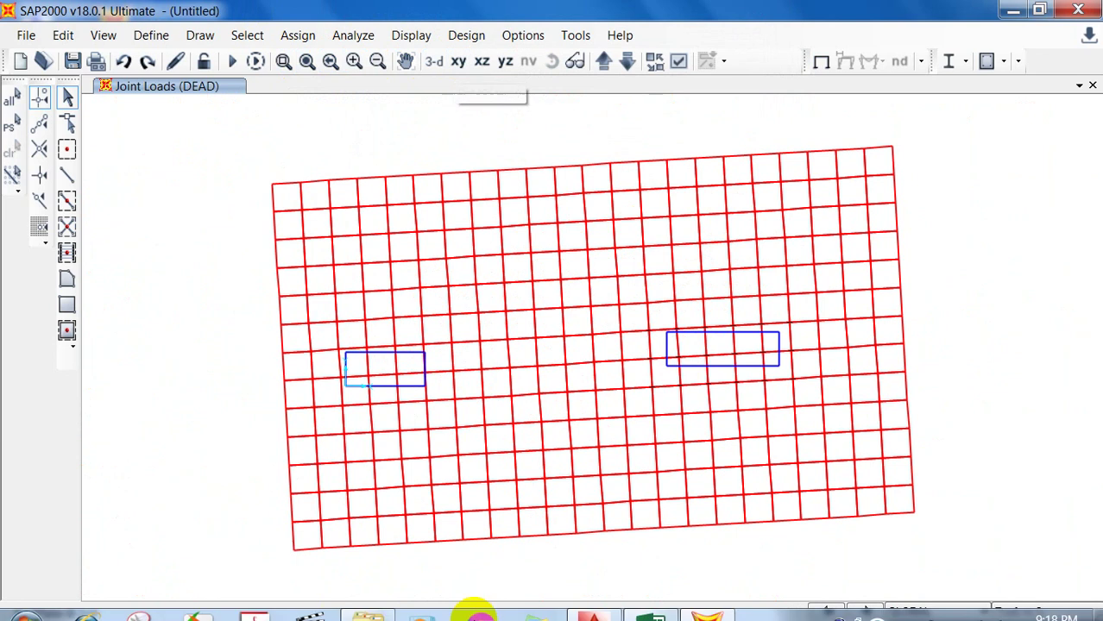
Open Calculator, compute 110*1.5 for the smaller column's load, and minimize Calculator.
{"action": "left_click", "coordinate": [25, 609]}
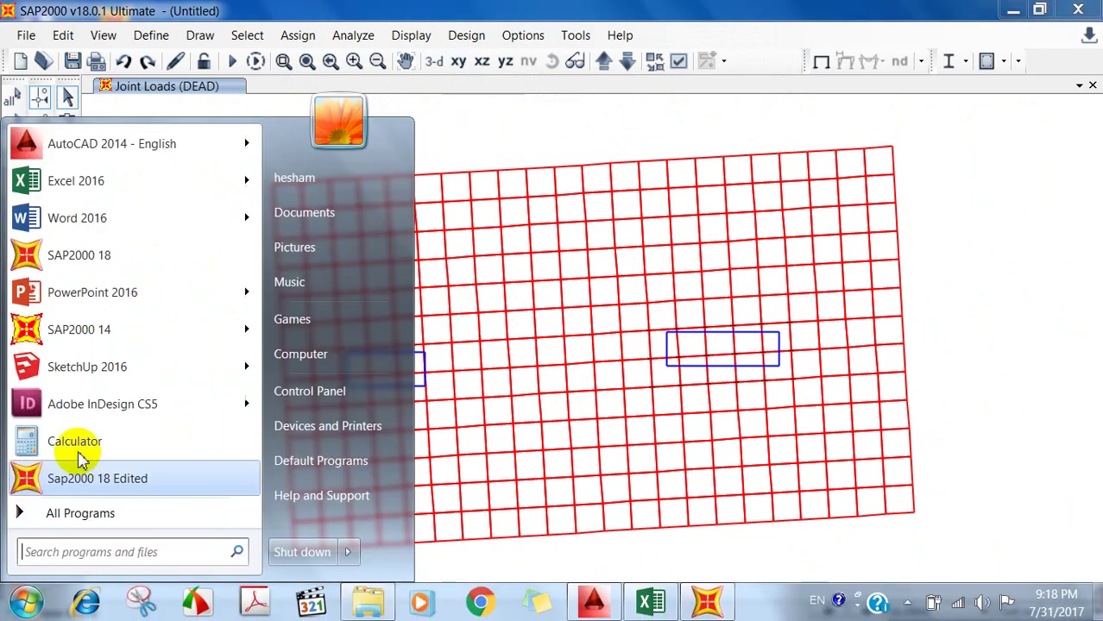
{"action": "left_click", "coordinate": [79, 442]}
{"action": "type", "text": "110*"}
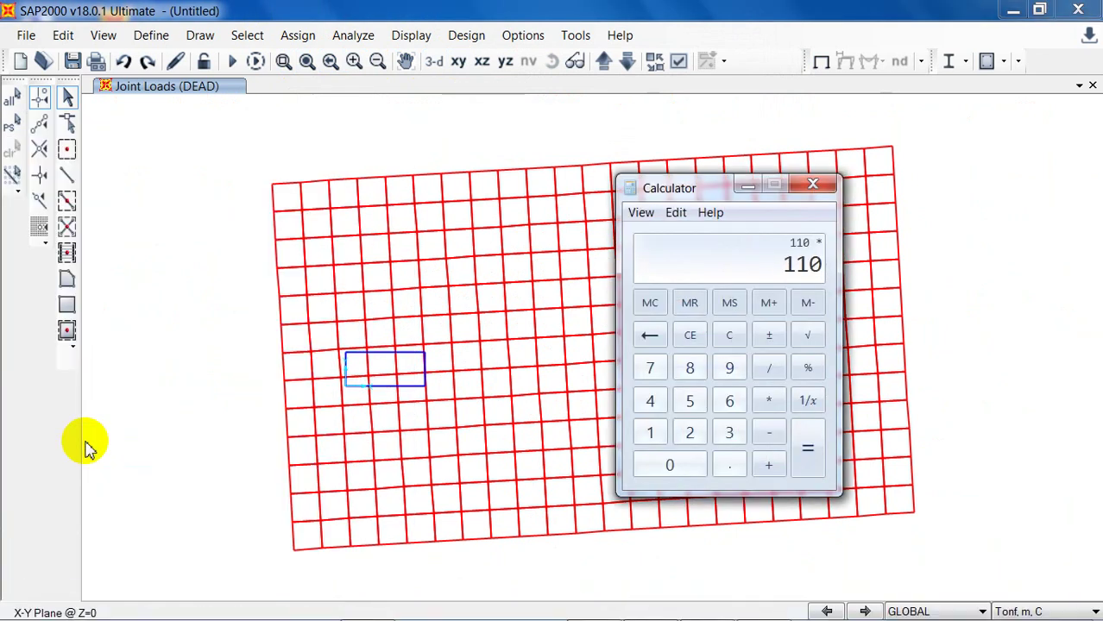
{"action": "type", "text": "1.5"}
{"action": "key", "text": "Return"}
{"action": "left_click", "coordinate": [748, 186]}
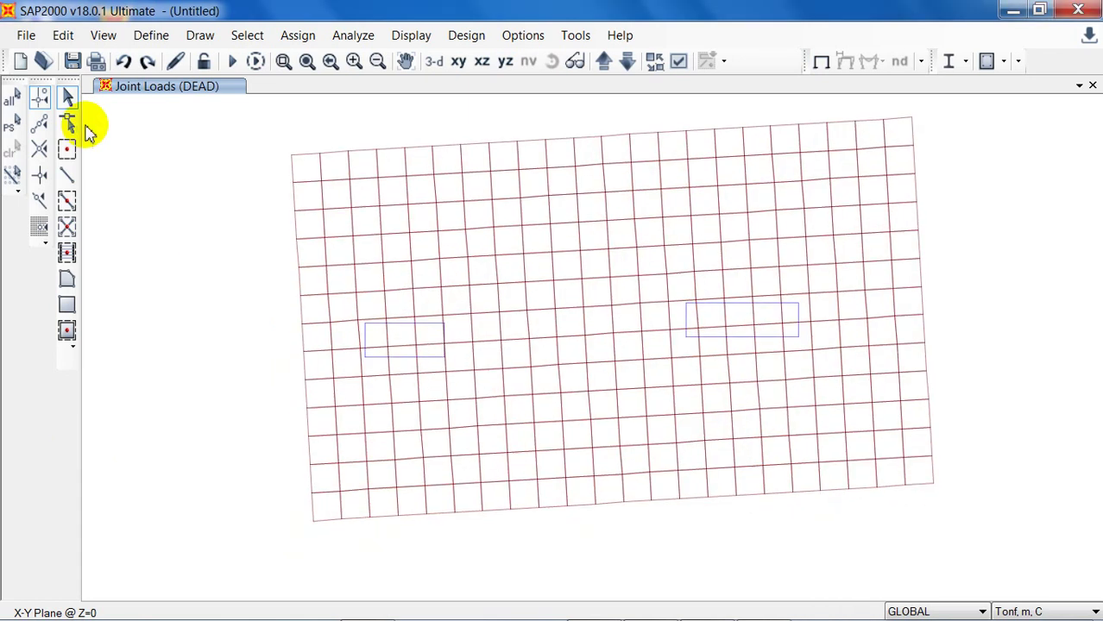
Select the mesh joints surrounding the smaller column outline, including the missed lower-left mesh joint and leaving out the outline's four corner points.
{"action": "left_click", "coordinate": [283, 61]}
{"action": "left_click_drag", "start_coordinate": [457, 305], "coordinate": [345, 383]}
{"action": "mouse_move", "coordinate": [265, 162]}
{"action": "left_mouse_down"}
{"action": "mouse_move", "coordinate": [911, 539]}
{"action": "mouse_move", "coordinate": [943, 586]}
{"action": "left_mouse_up"}
{"action": "middle_click_drag", "start_coordinate": [911, 505], "coordinate": [865, 422]}
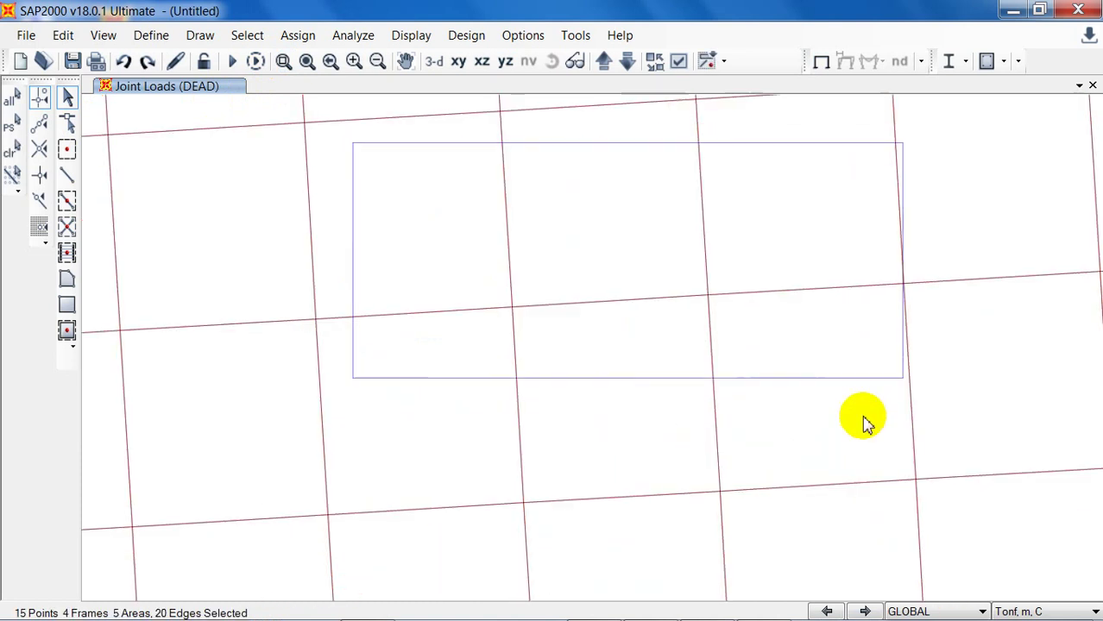
{"action": "left_click", "coordinate": [329, 512]}
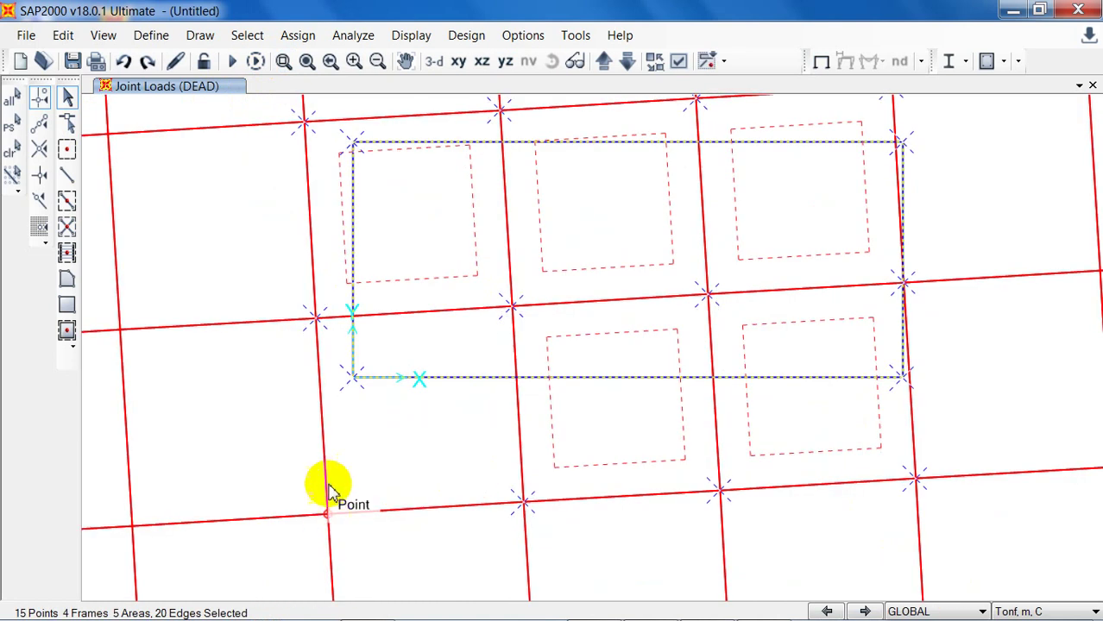
{"action": "left_click", "coordinate": [349, 379]}
{"action": "left_click", "coordinate": [350, 145]}
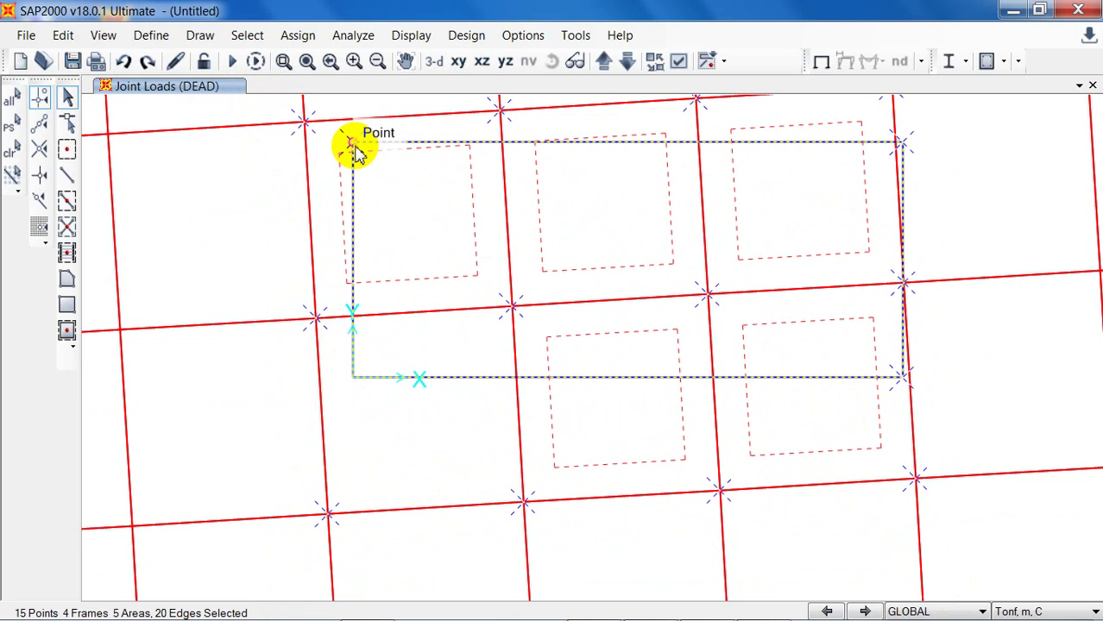
{"action": "left_click", "coordinate": [901, 142]}
{"action": "left_click", "coordinate": [902, 378]}
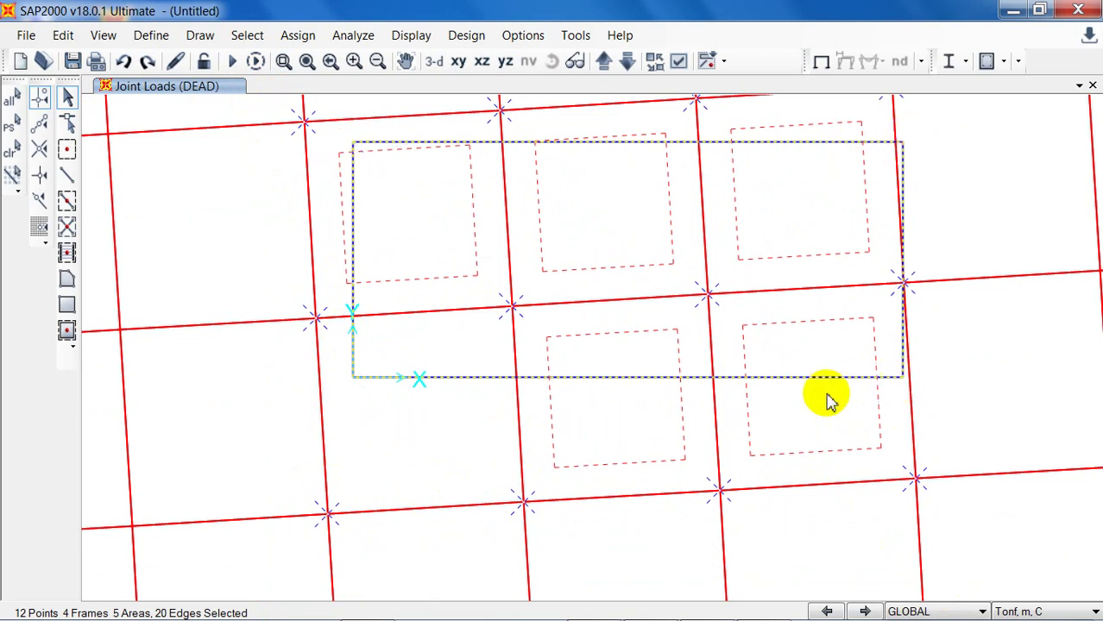
{"action": "scroll", "coordinate": [827, 398], "scroll_direction": "down", "scroll_amount": 3}
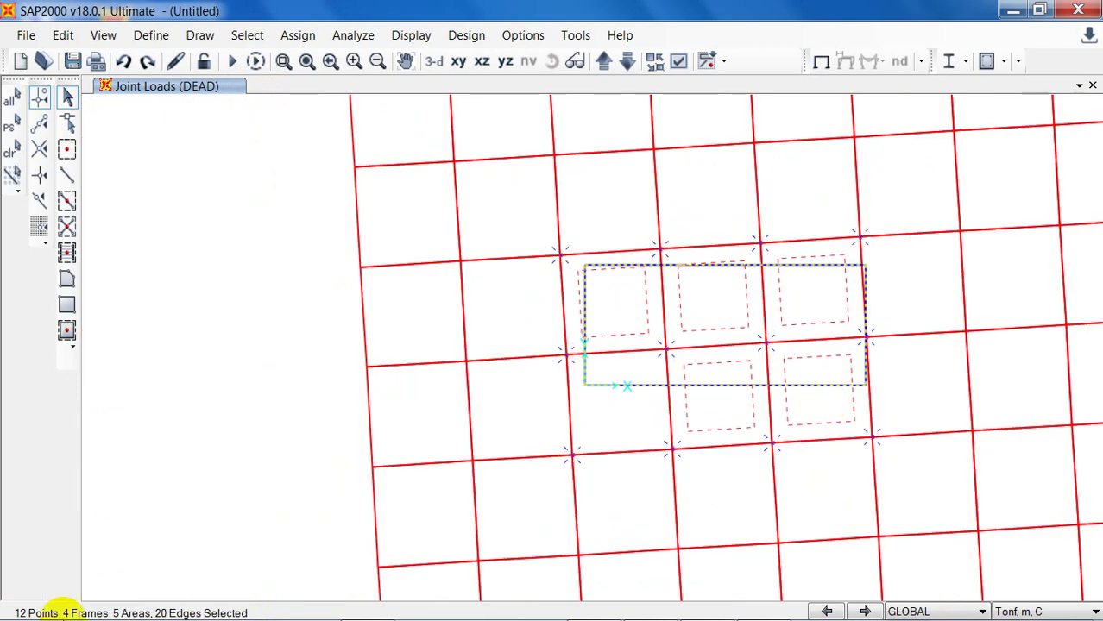
Switch to Calculator, compute 165/12 for the smaller column's load per joint, and put Calculator away.
{"action": "left_click", "coordinate": [758, 605]}
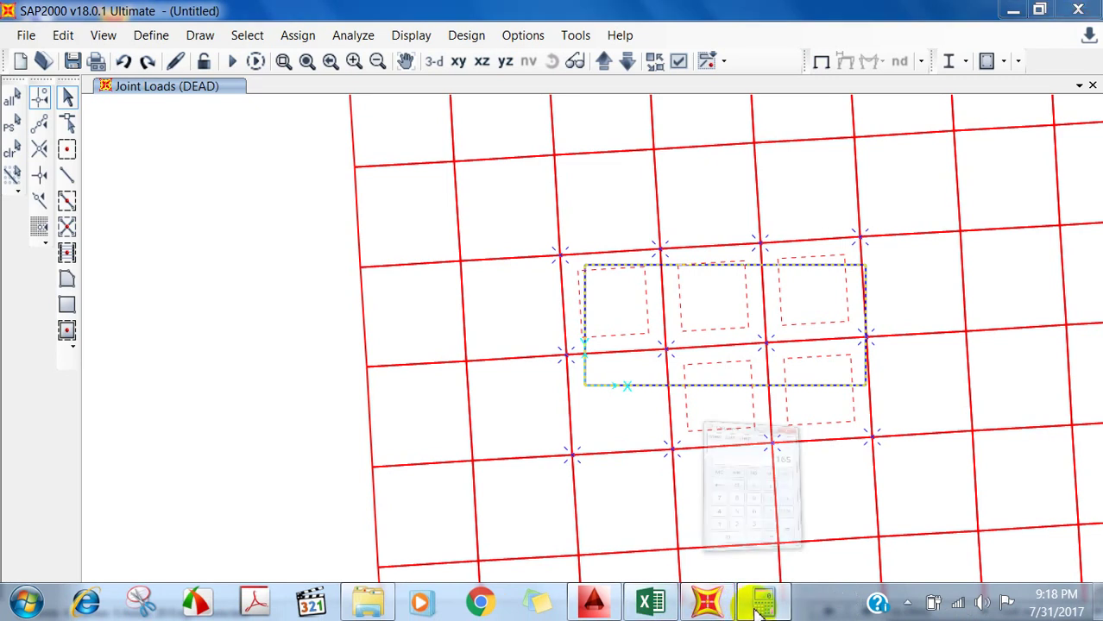
{"action": "key", "text": "slash"}
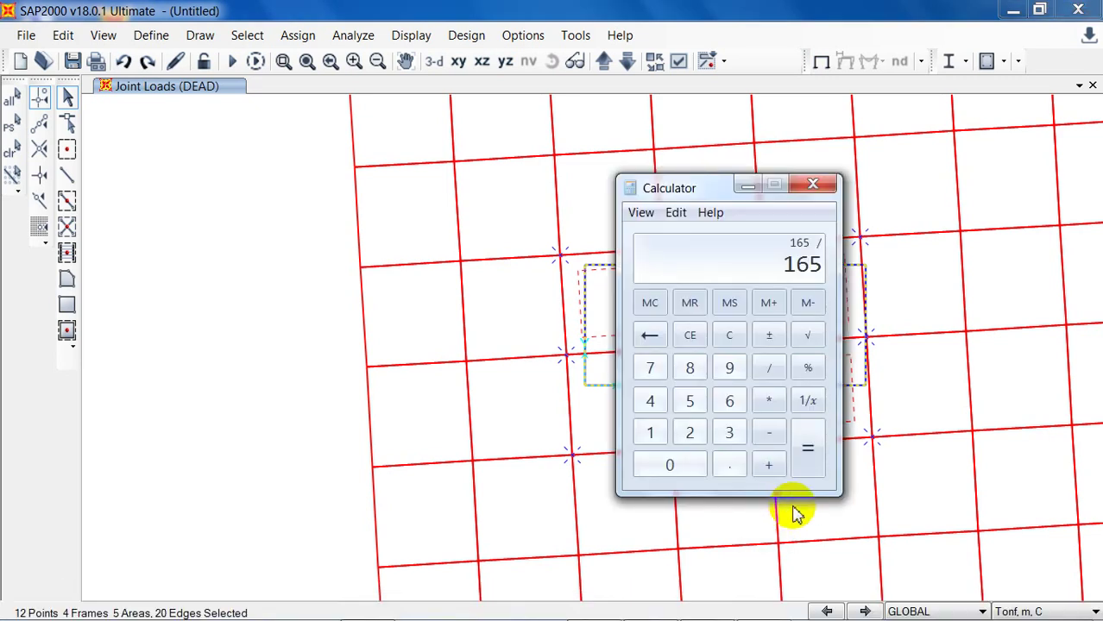
{"action": "type", "text": "12"}
{"action": "key", "text": "Return"}
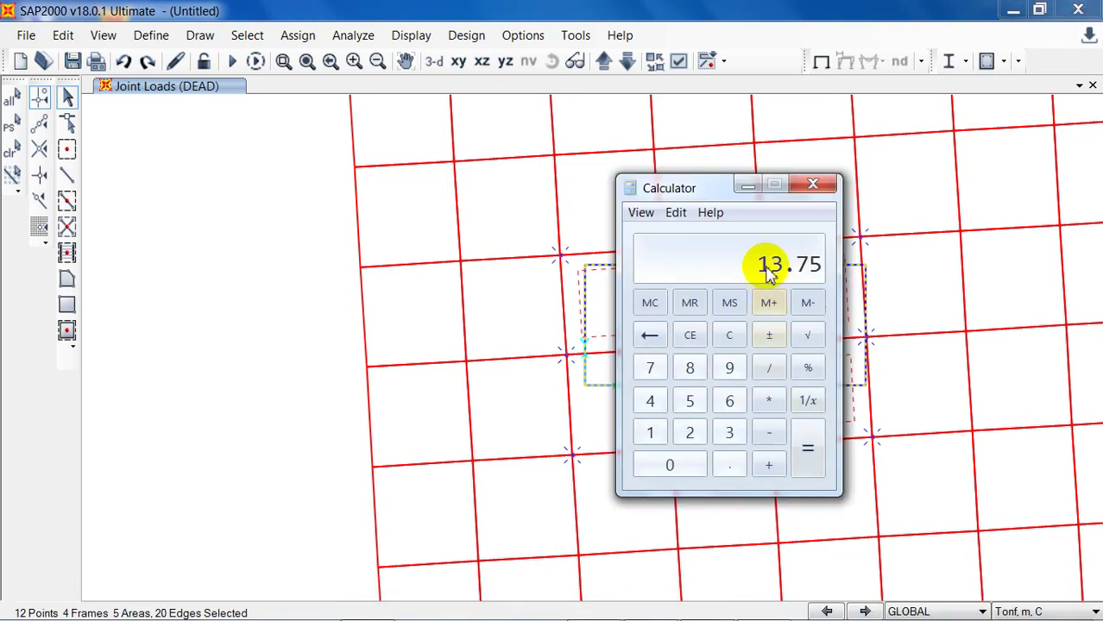
{"action": "left_click", "coordinate": [812, 184]}
Assign a joint force of -13.75 tonf in Global Z under DEAD to the selected joints, replacing existing loads, and show the model in 3D.
{"action": "left_click", "coordinate": [299, 37]}
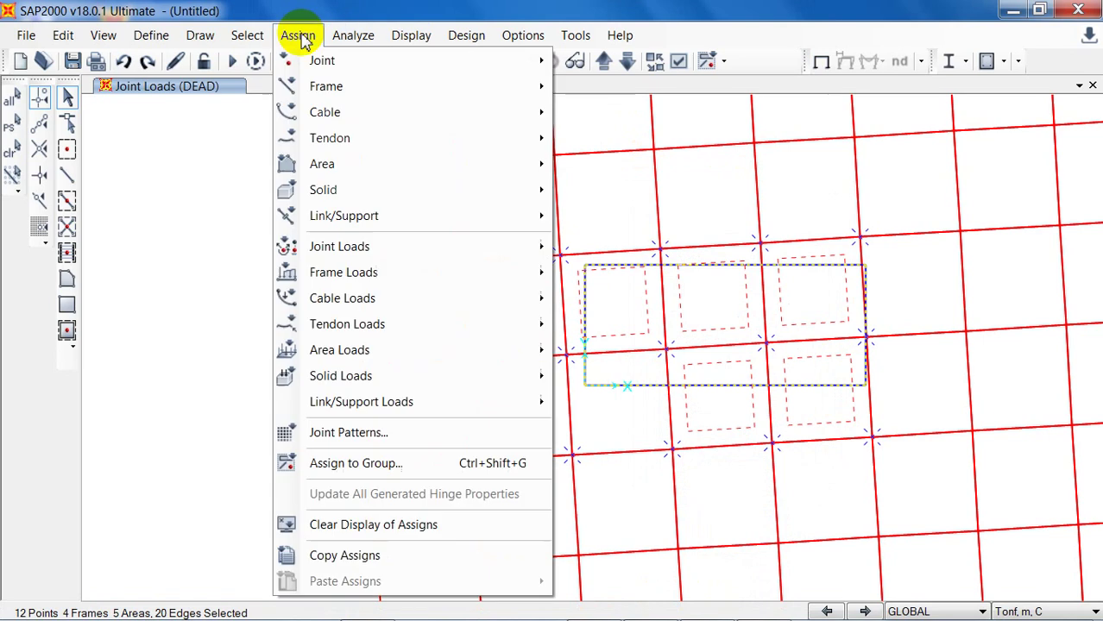
{"action": "mouse_move", "coordinate": [345, 246]}
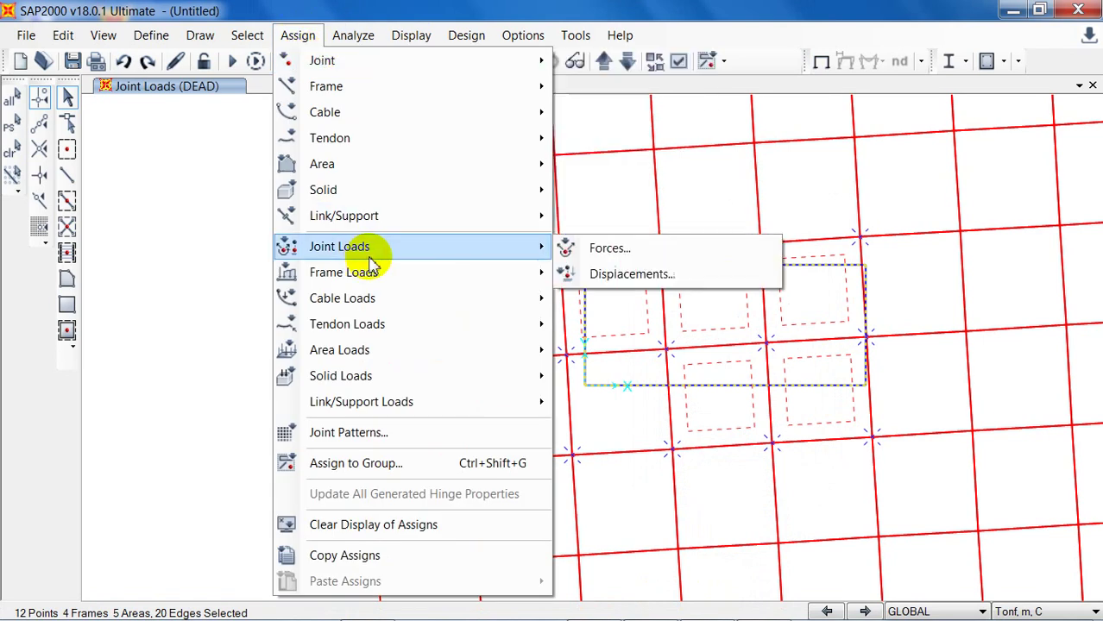
{"action": "left_click", "coordinate": [619, 253]}
{"action": "double_click", "coordinate": [639, 210]}
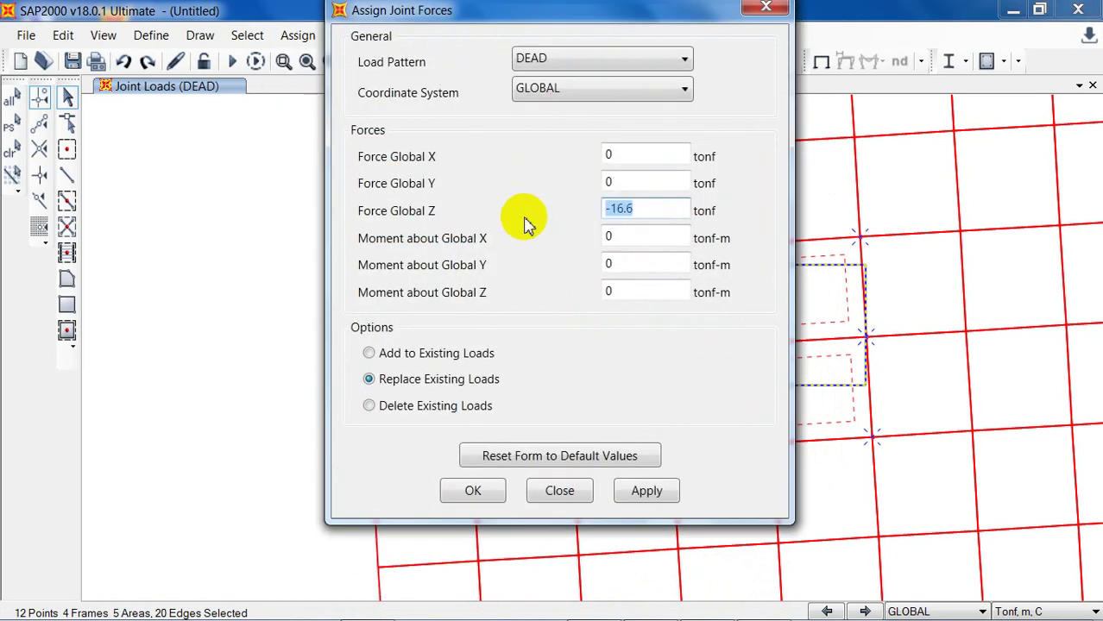
{"action": "type", "text": "-13"}
{"action": "left_click", "coordinate": [765, 605]}
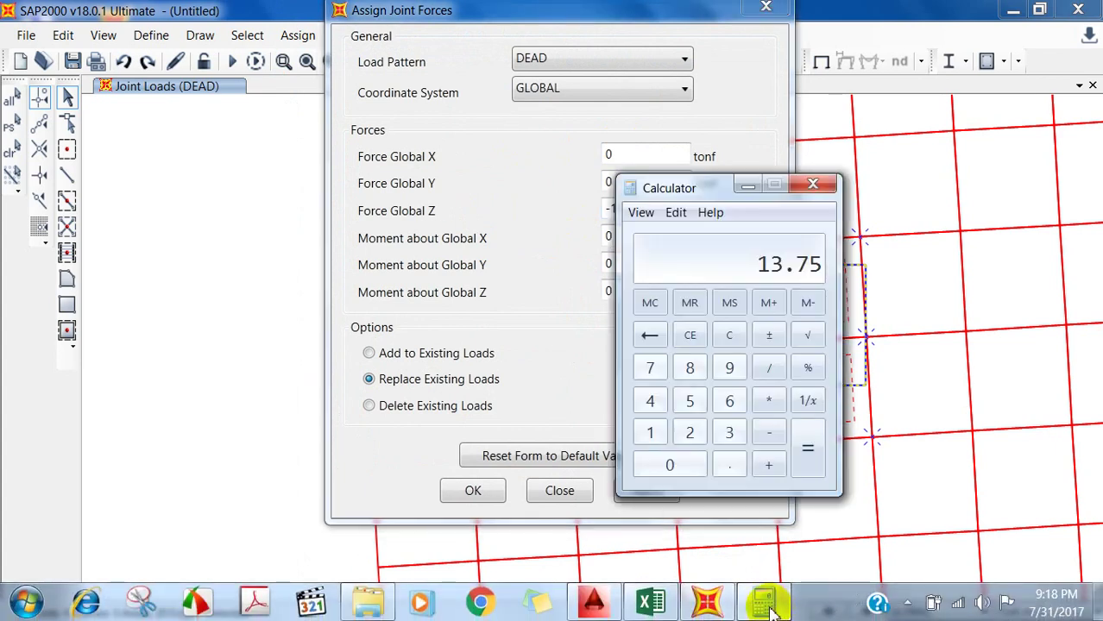
{"action": "left_click", "coordinate": [766, 606]}
{"action": "type", "text": "."}
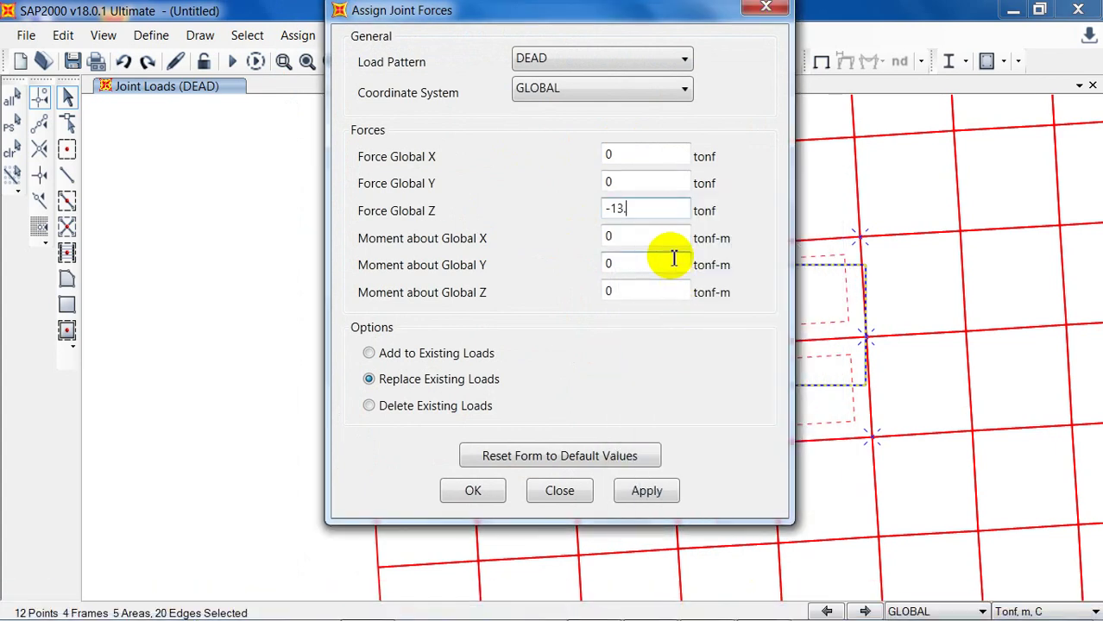
{"action": "type", "text": "75"}
{"action": "left_click", "coordinate": [485, 488]}
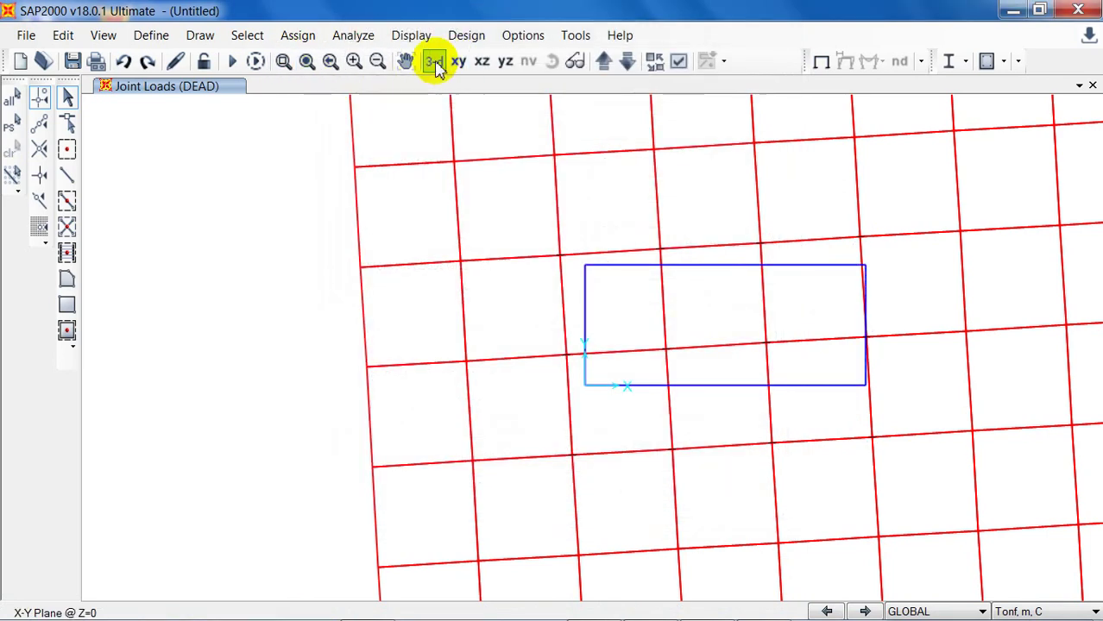
{"action": "left_click", "coordinate": [434, 61]}
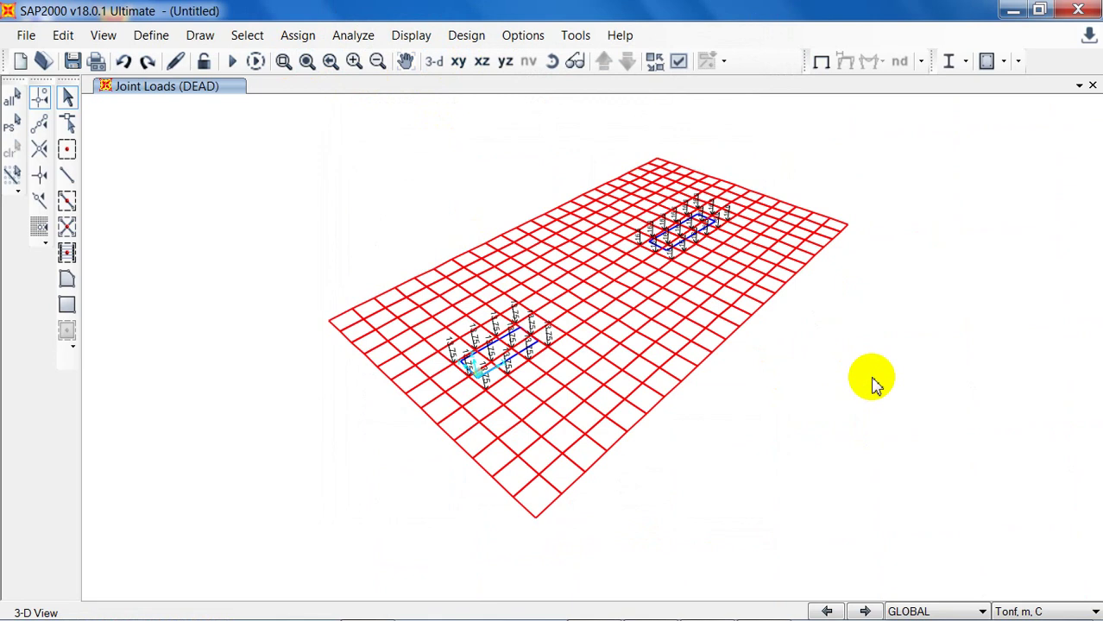
Switch to Calculator, compute the joint spring stiffness as 1.50*1000*0.25*0.25, and close Calculator.
{"action": "left_click", "coordinate": [295, 36]}
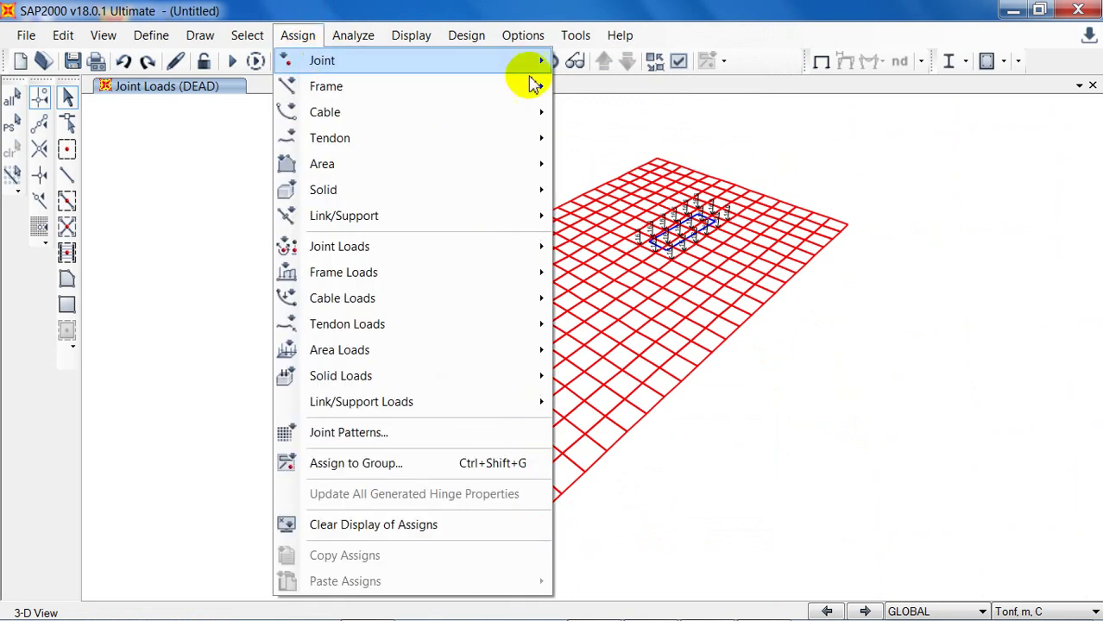
{"action": "mouse_move", "coordinate": [542, 60]}
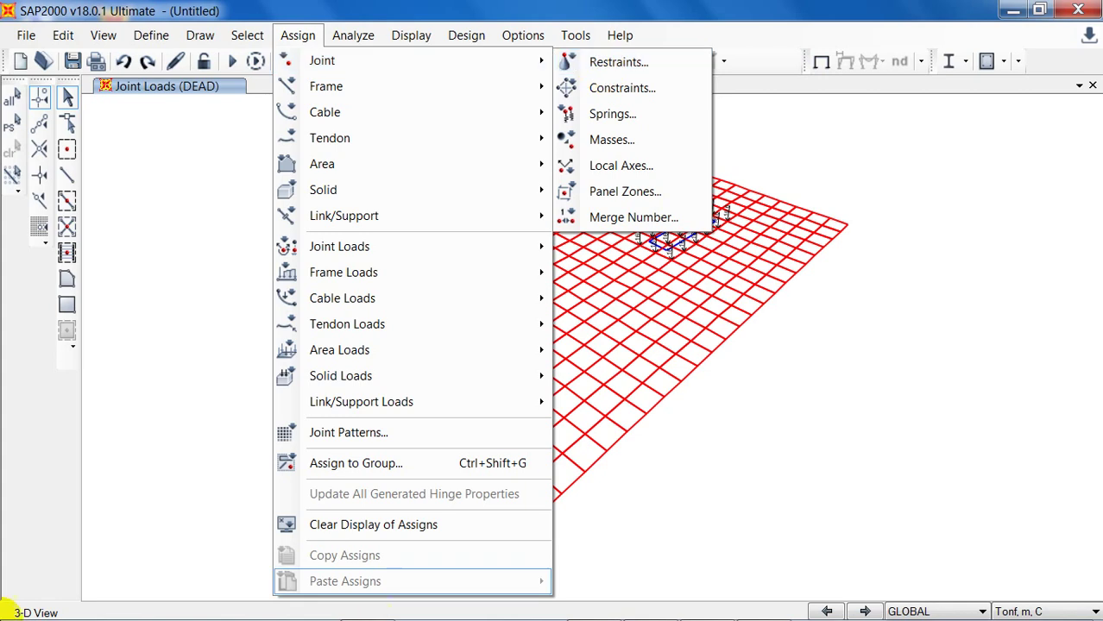
{"action": "left_click", "coordinate": [771, 600]}
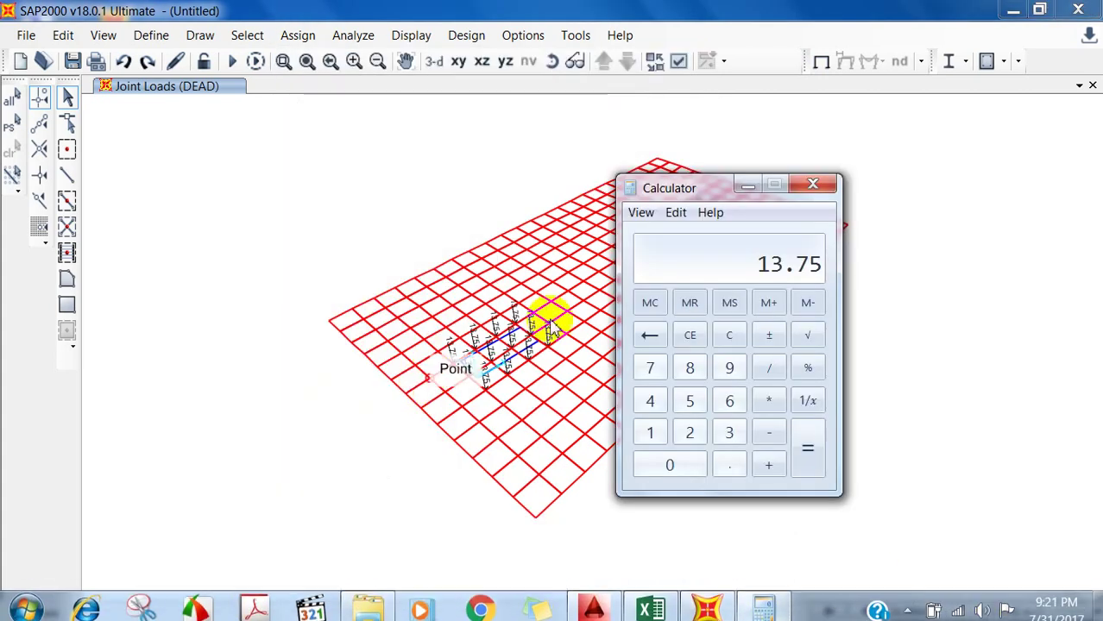
{"action": "left_click", "coordinate": [729, 336]}
{"action": "type", "text": "1.50"}
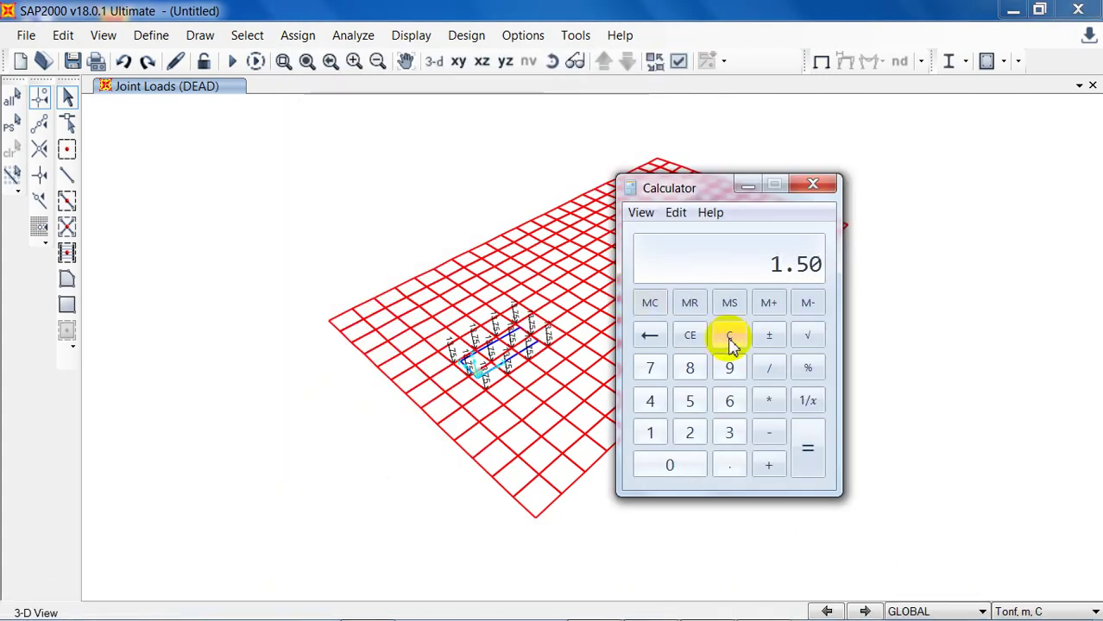
{"action": "type", "text": "*"}
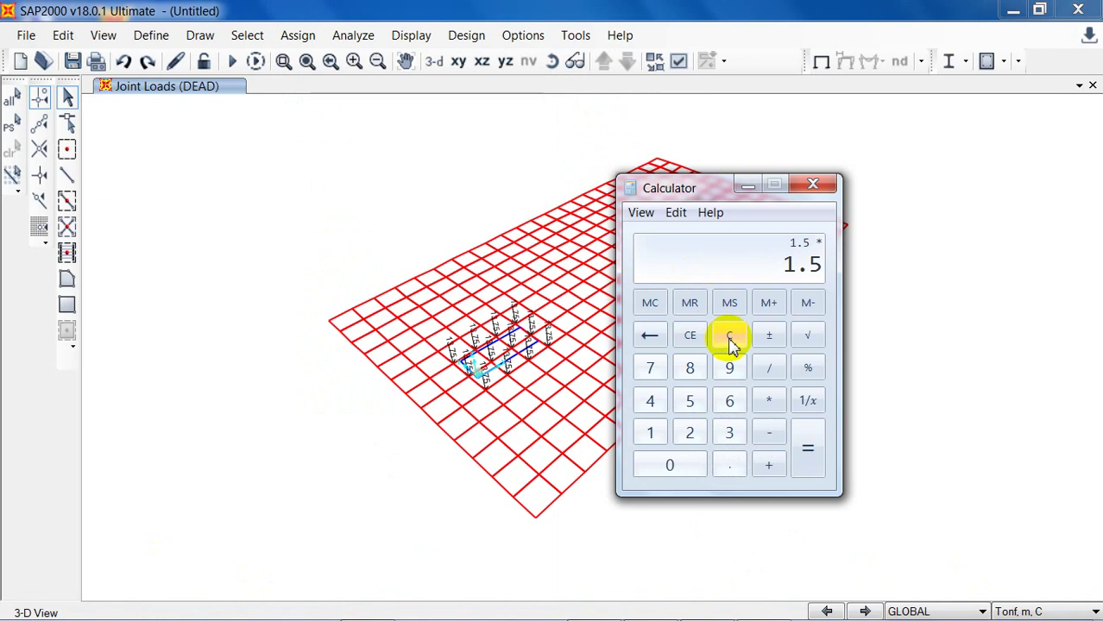
{"action": "type", "text": "1000"}
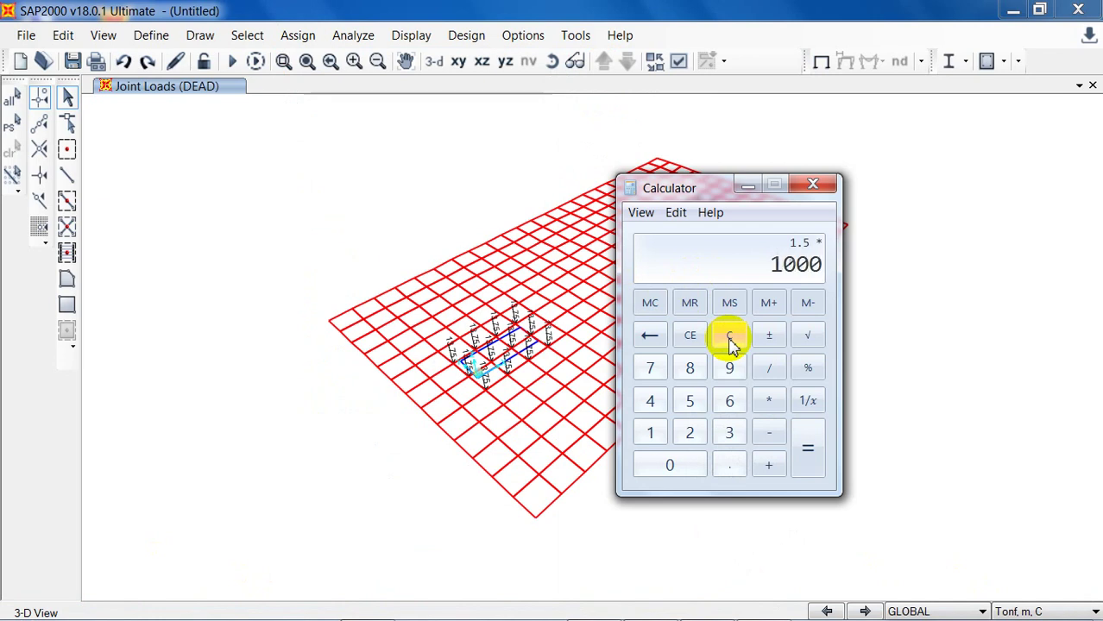
{"action": "type", "text": "*0.25*0.25"}
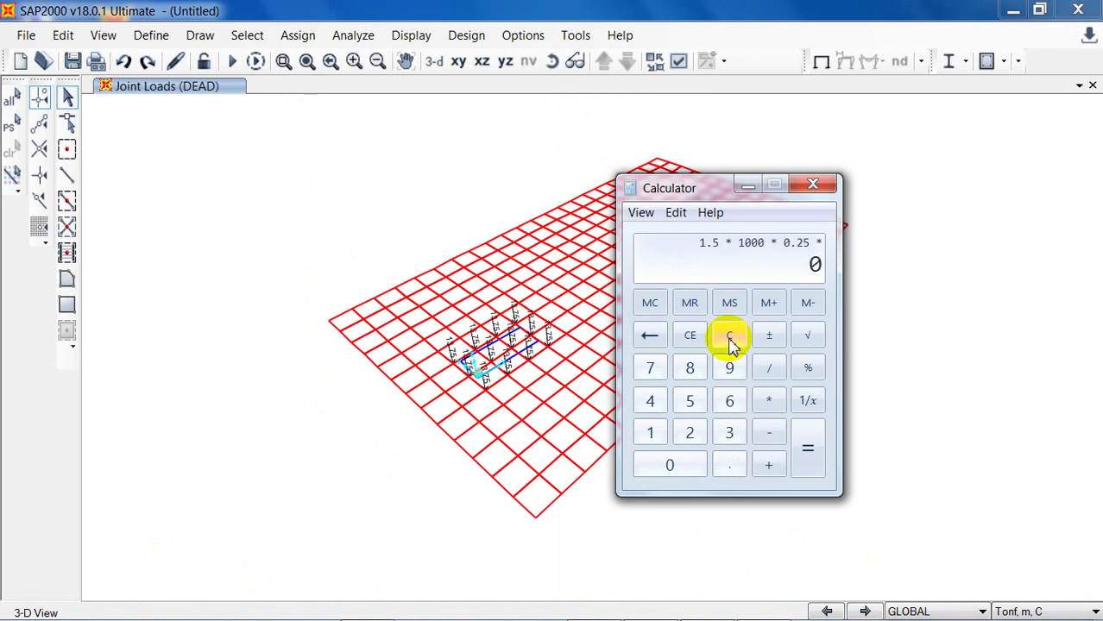
{"action": "key", "text": "Return"}
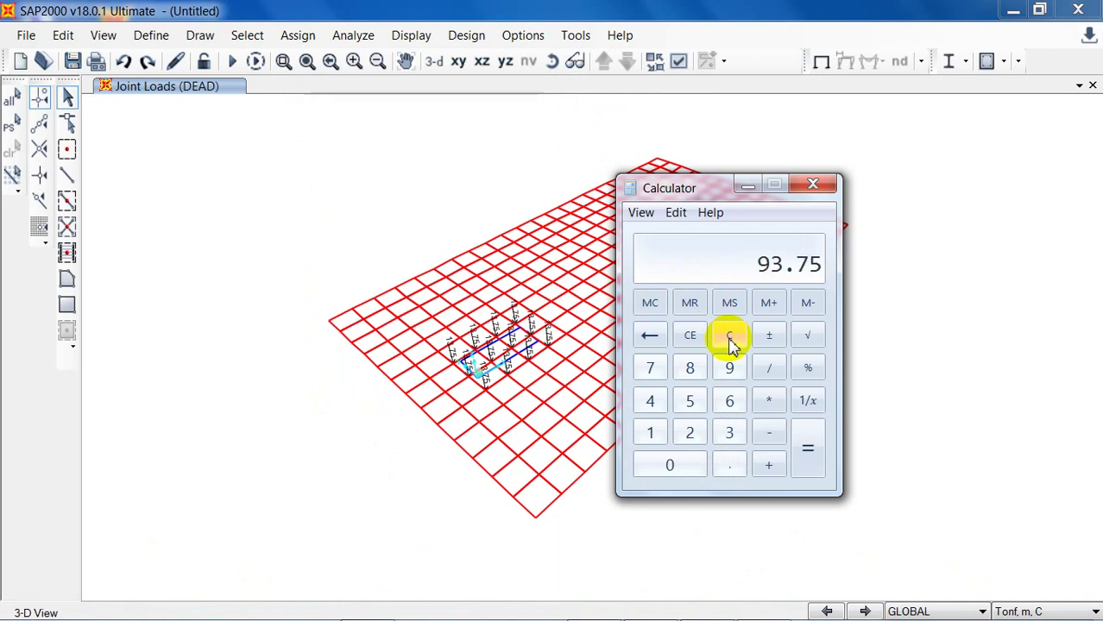
{"action": "left_click", "coordinate": [811, 186]}
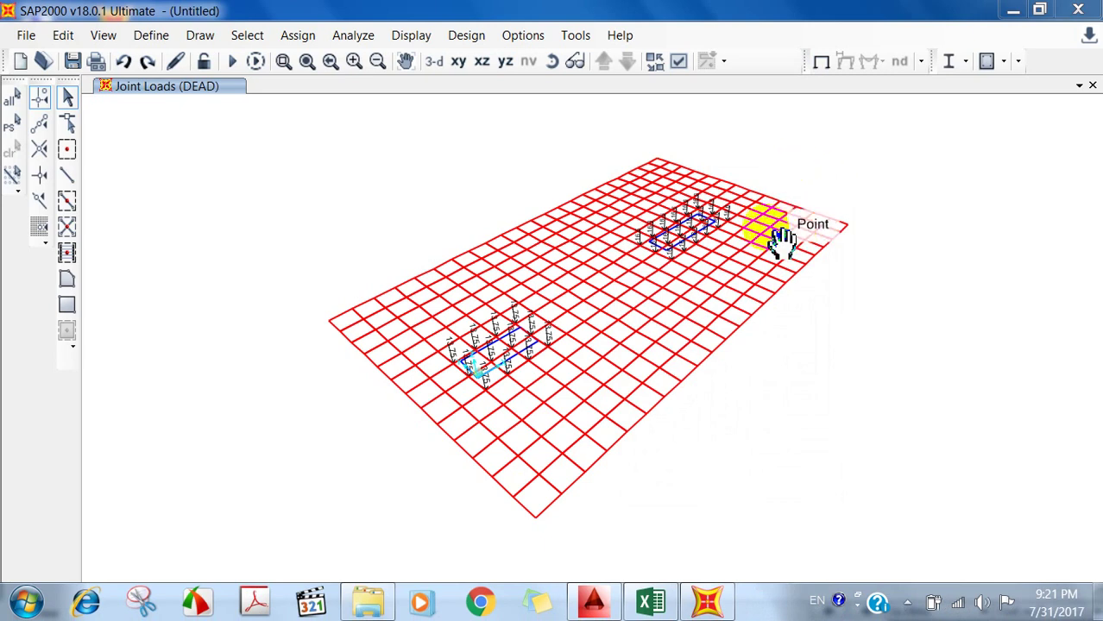
Return to the XY plan view and select the entire footing mesh including both column outlines.
{"action": "left_click", "coordinate": [444, 68]}
{"action": "left_click", "coordinate": [458, 61]}
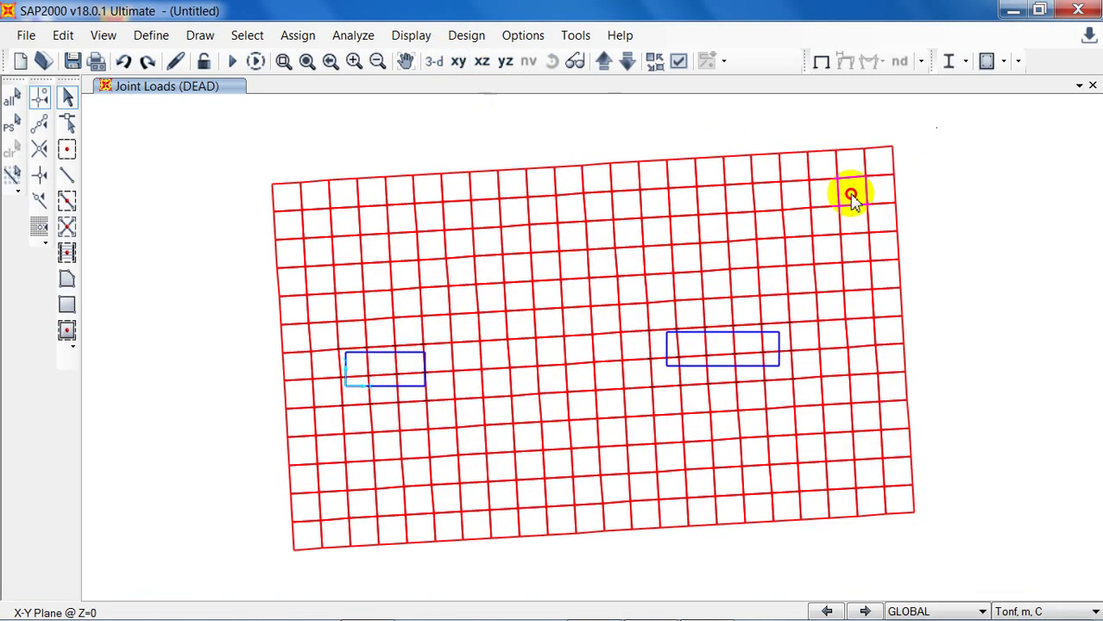
{"action": "left_click_drag", "start_coordinate": [936, 128], "coordinate": [165, 574]}
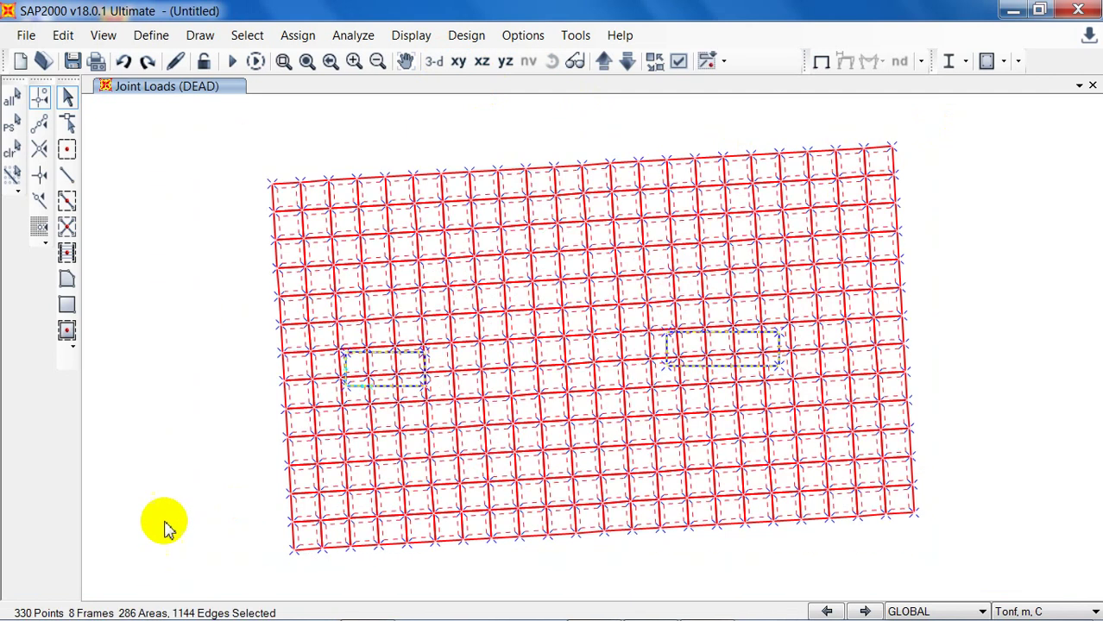
Deselect the four corner points of the smaller column outline.
{"action": "middle_click_drag", "start_coordinate": [320, 456], "coordinate": [322, 402]}
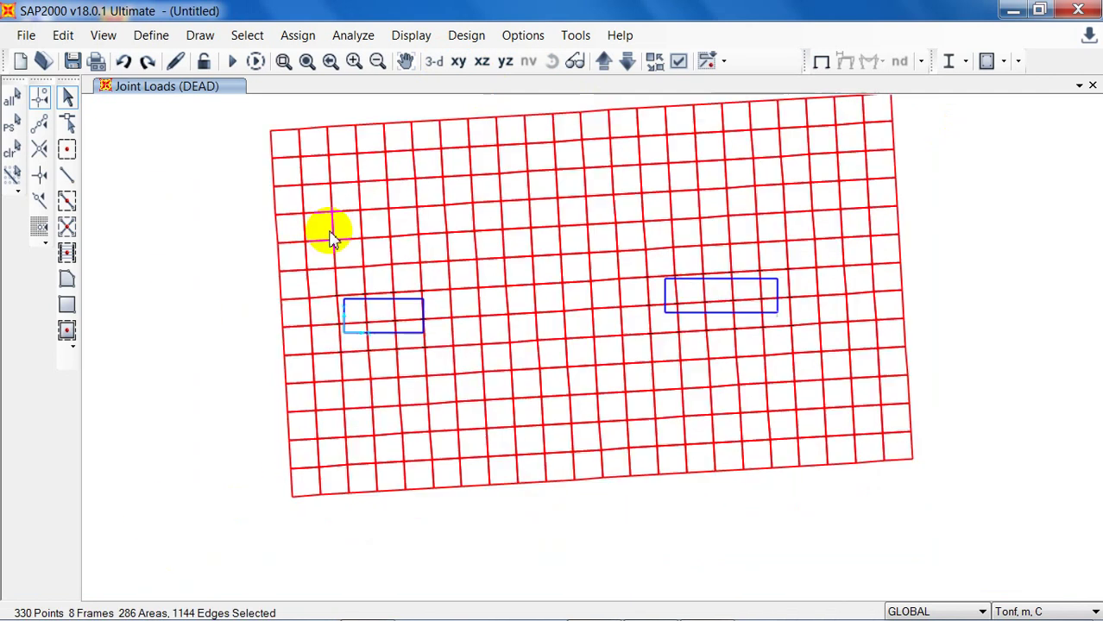
{"action": "left_click", "coordinate": [283, 61]}
{"action": "left_click_drag", "start_coordinate": [428, 274], "coordinate": [349, 376]}
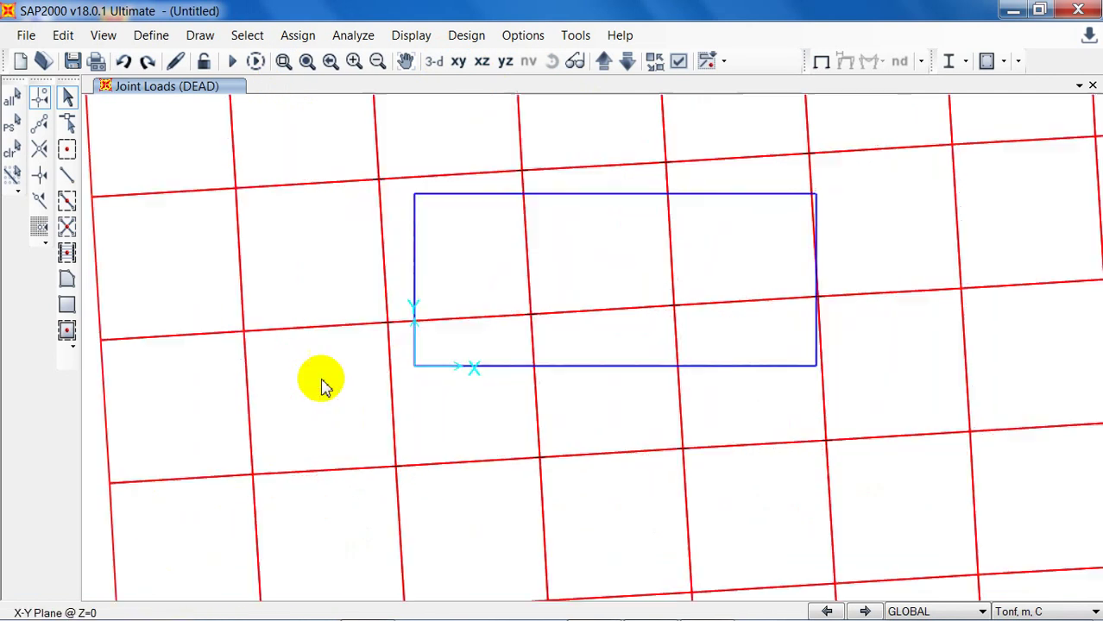
{"action": "left_click", "coordinate": [416, 195]}
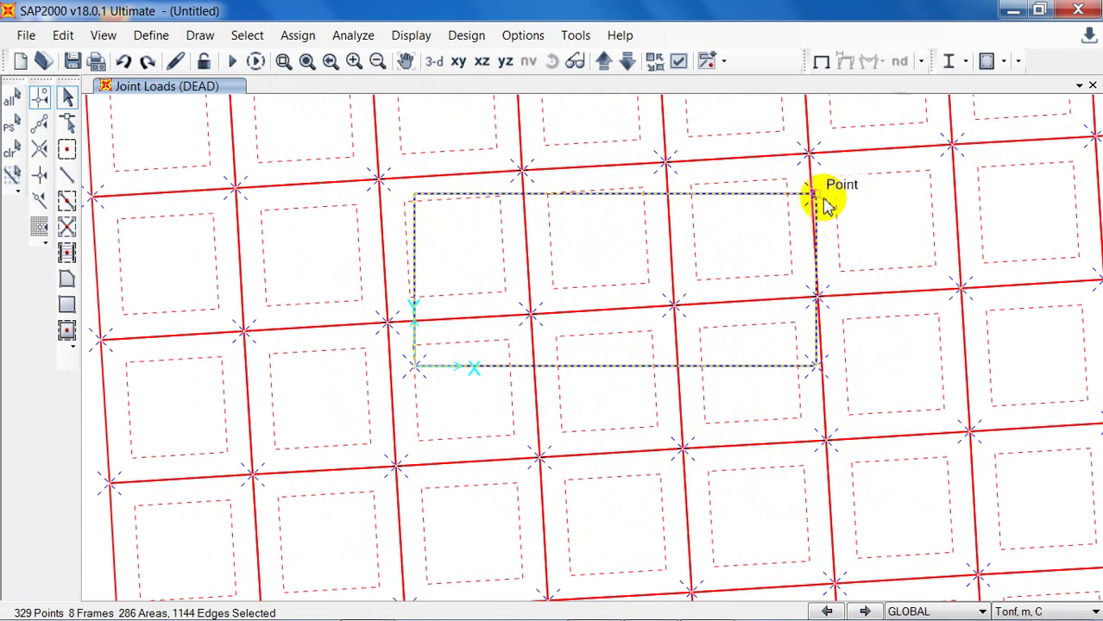
{"action": "left_click", "coordinate": [817, 195]}
{"action": "left_click", "coordinate": [815, 367]}
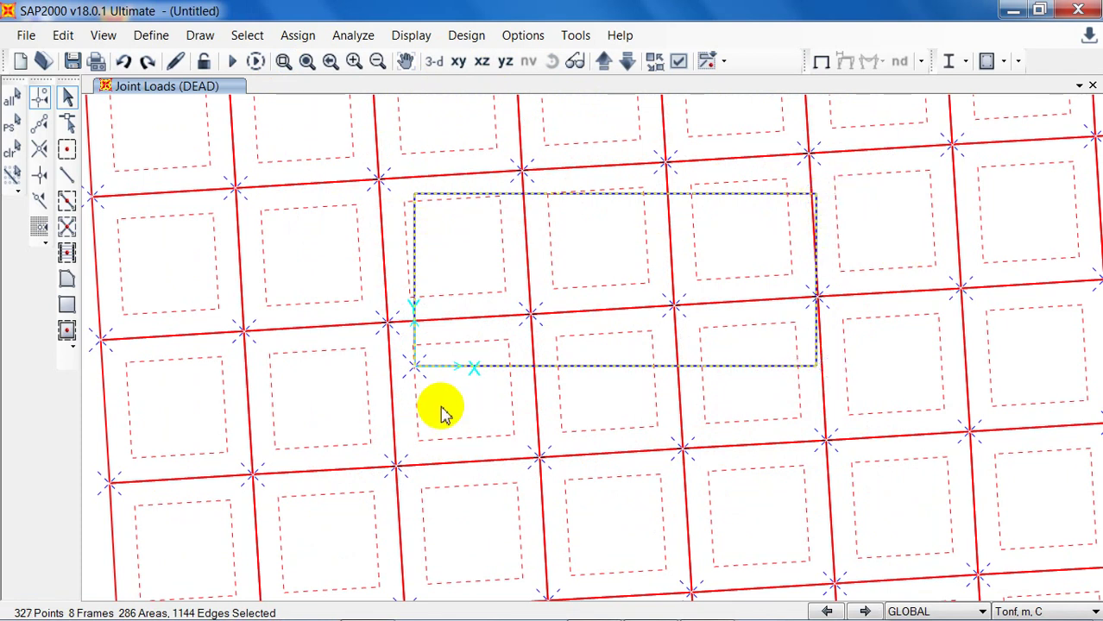
{"action": "left_click", "coordinate": [415, 366]}
Deselect the four corner points of the larger column outline.
{"action": "scroll", "coordinate": [457, 392], "scroll_direction": "down", "scroll_amount": 1}
{"action": "scroll", "coordinate": [457, 393], "scroll_direction": "down", "scroll_amount": 2}
{"action": "scroll", "coordinate": [825, 338], "scroll_direction": "down", "scroll_amount": 1}
{"action": "scroll", "coordinate": [800, 357], "scroll_direction": "up", "scroll_amount": 2}
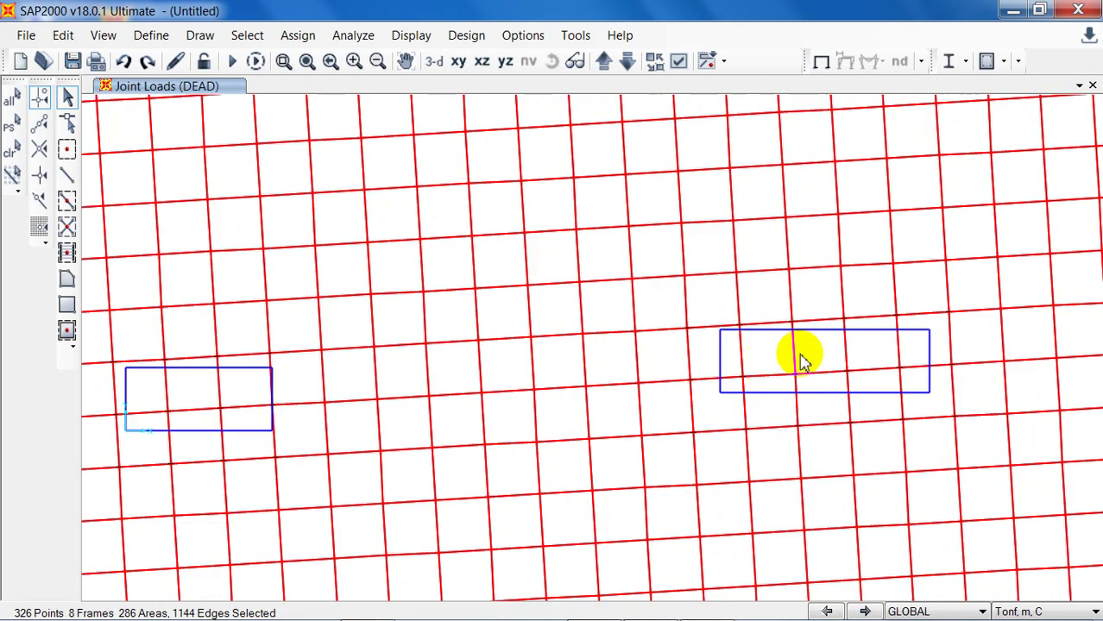
{"action": "scroll", "coordinate": [802, 356], "scroll_direction": "down", "scroll_amount": 1}
{"action": "scroll", "coordinate": [827, 356], "scroll_direction": "up", "scroll_amount": 2}
{"action": "middle_click_drag", "start_coordinate": [1037, 357], "coordinate": [932, 352]}
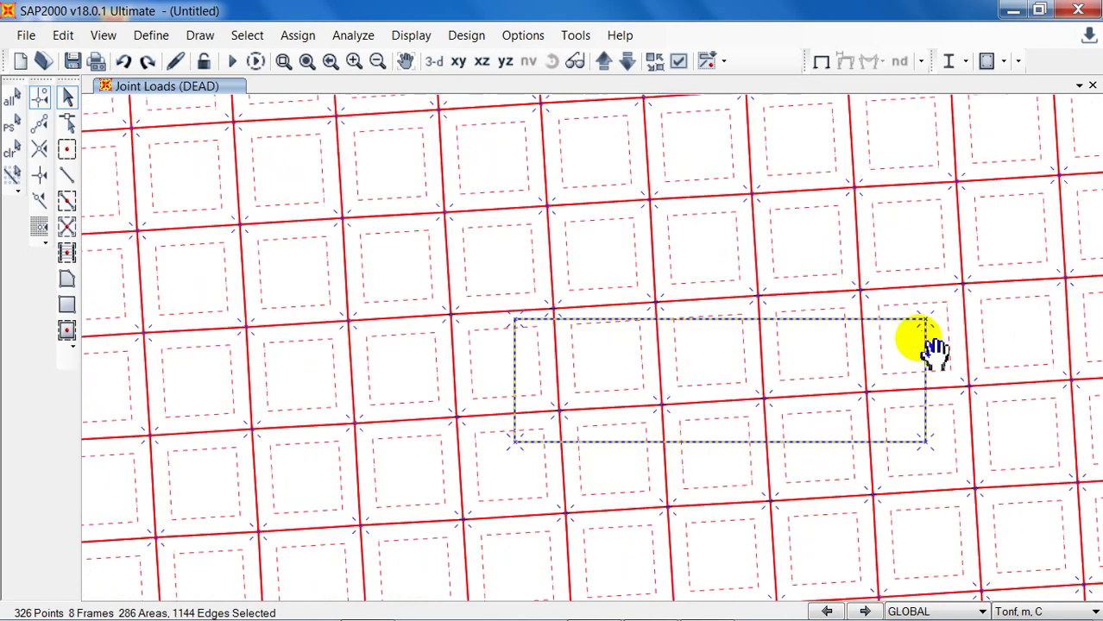
{"action": "left_click", "coordinate": [923, 322]}
{"action": "left_click", "coordinate": [925, 441]}
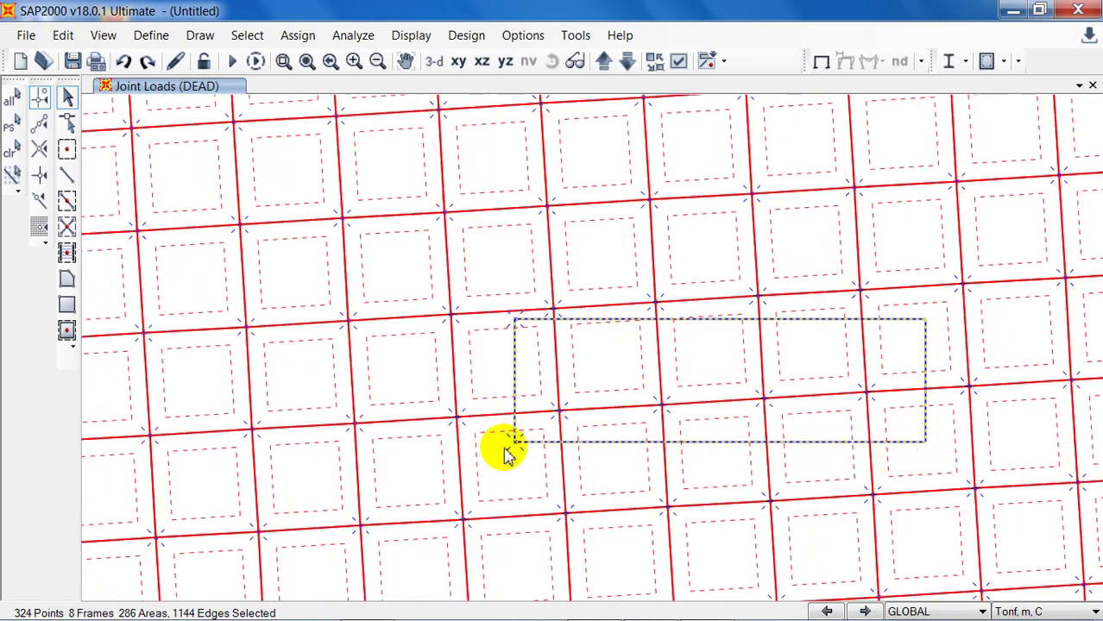
{"action": "left_click", "coordinate": [510, 407]}
{"action": "left_click", "coordinate": [514, 321]}
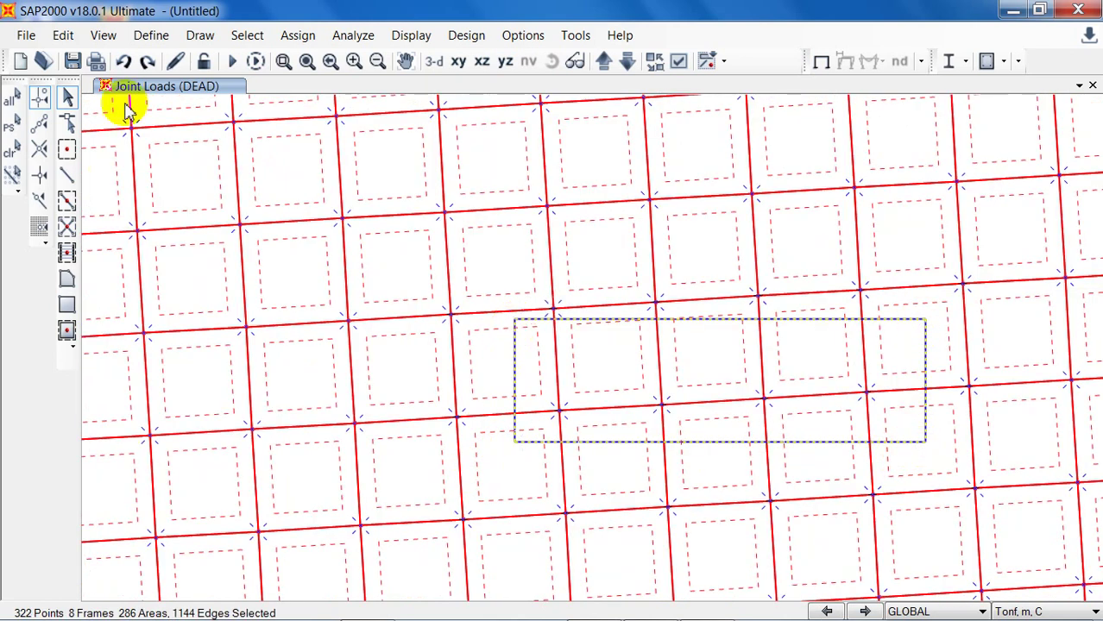
Assign simple local joint springs with a Translation 3 stiffness of 93.75 tonf/m to the selected joints, replacing existing springs, and show them in 3D.
{"action": "left_click", "coordinate": [307, 61]}
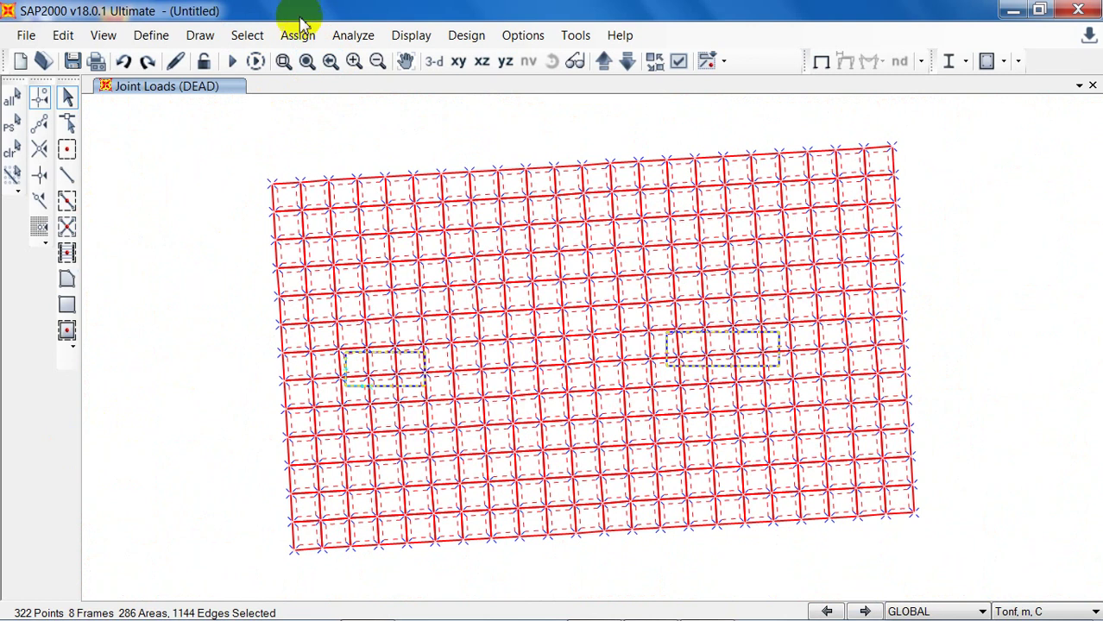
{"action": "left_click", "coordinate": [298, 36]}
{"action": "mouse_move", "coordinate": [321, 59]}
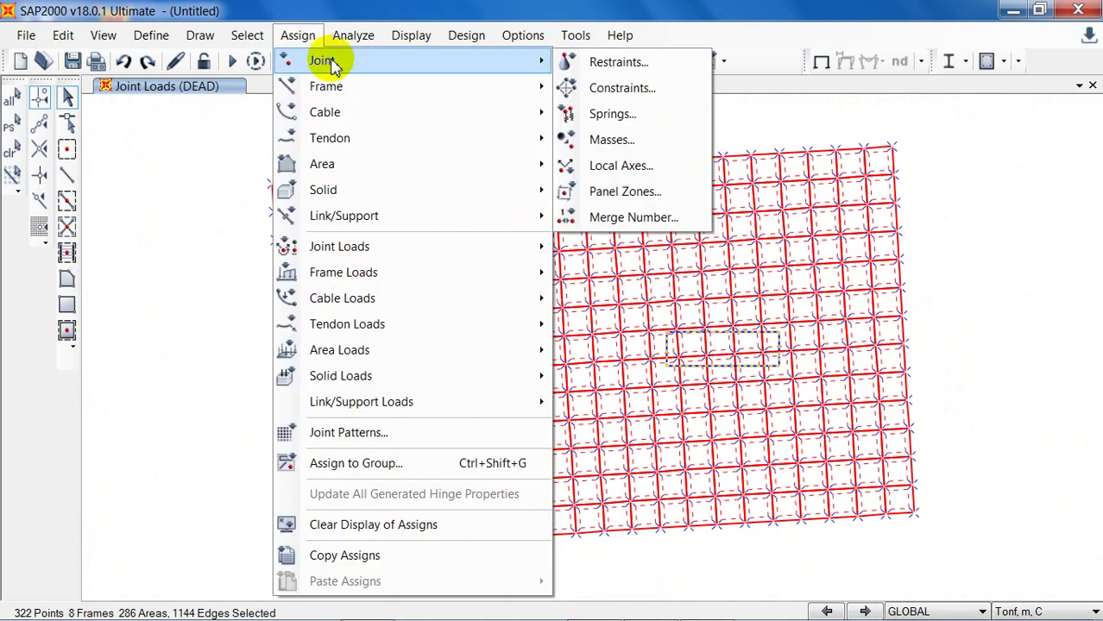
{"action": "left_click", "coordinate": [662, 117]}
{"action": "left_click_drag", "start_coordinate": [592, 12], "coordinate": [604, 11]}
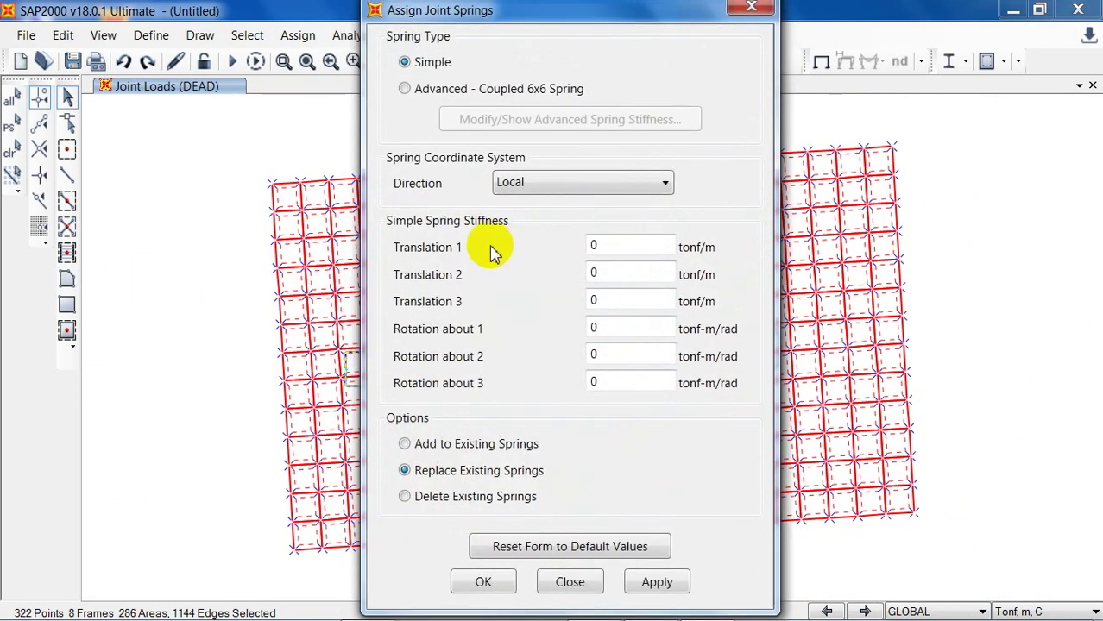
{"action": "double_click", "coordinate": [597, 301]}
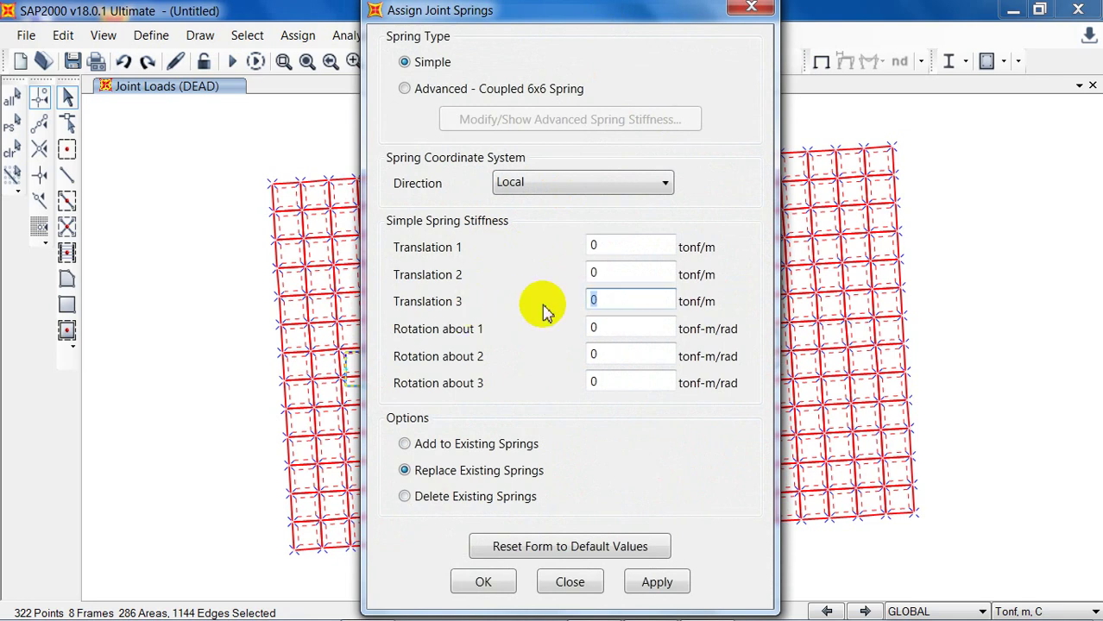
{"action": "type", "text": "93.75"}
{"action": "left_click", "coordinate": [488, 582]}
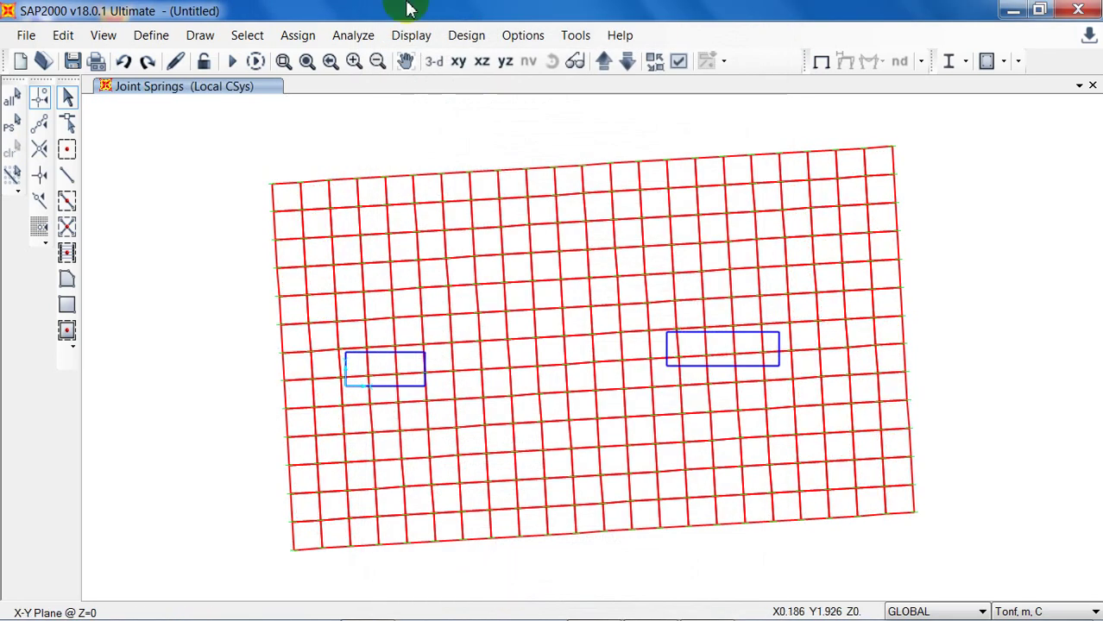
{"action": "left_click", "coordinate": [435, 61]}
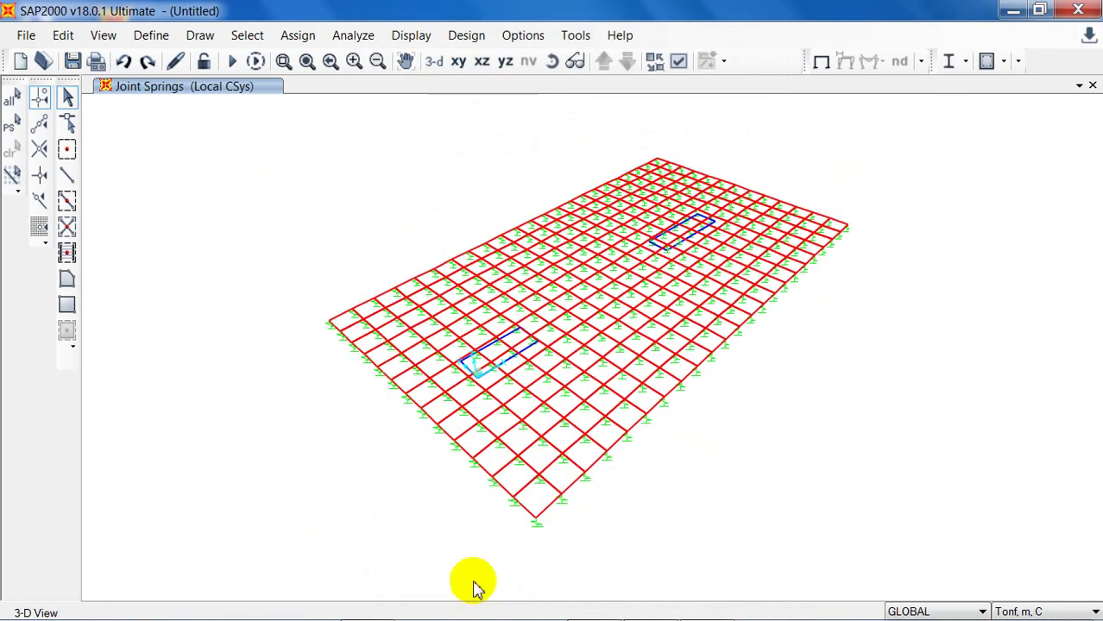
Start saving the model under a new name and create and open a folder named Sap Combined inside Session 14.
{"action": "left_click", "coordinate": [24, 35]}
{"action": "left_click", "coordinate": [211, 103]}
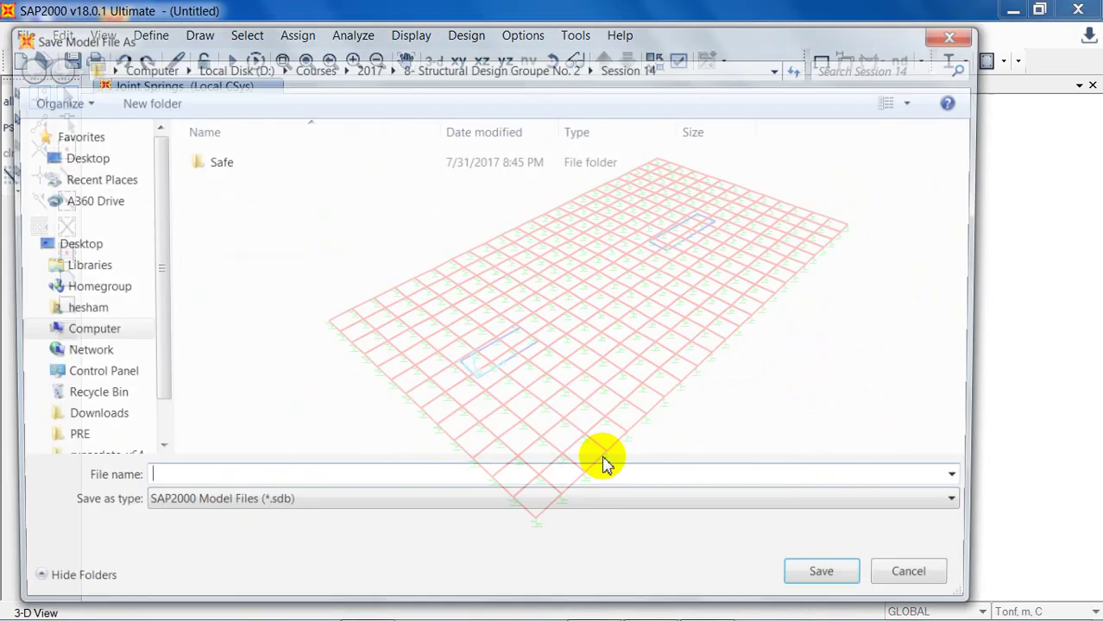
{"action": "left_click", "coordinate": [530, 68]}
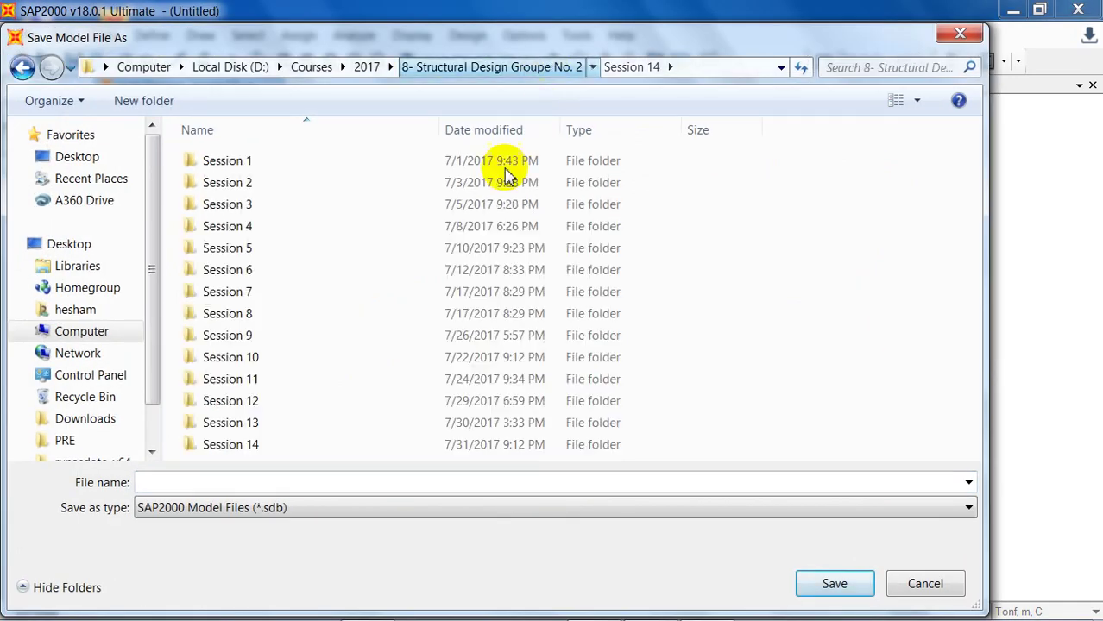
{"action": "double_click", "coordinate": [361, 443]}
{"action": "right_click", "coordinate": [365, 440]}
{"action": "mouse_move", "coordinate": [486, 362]}
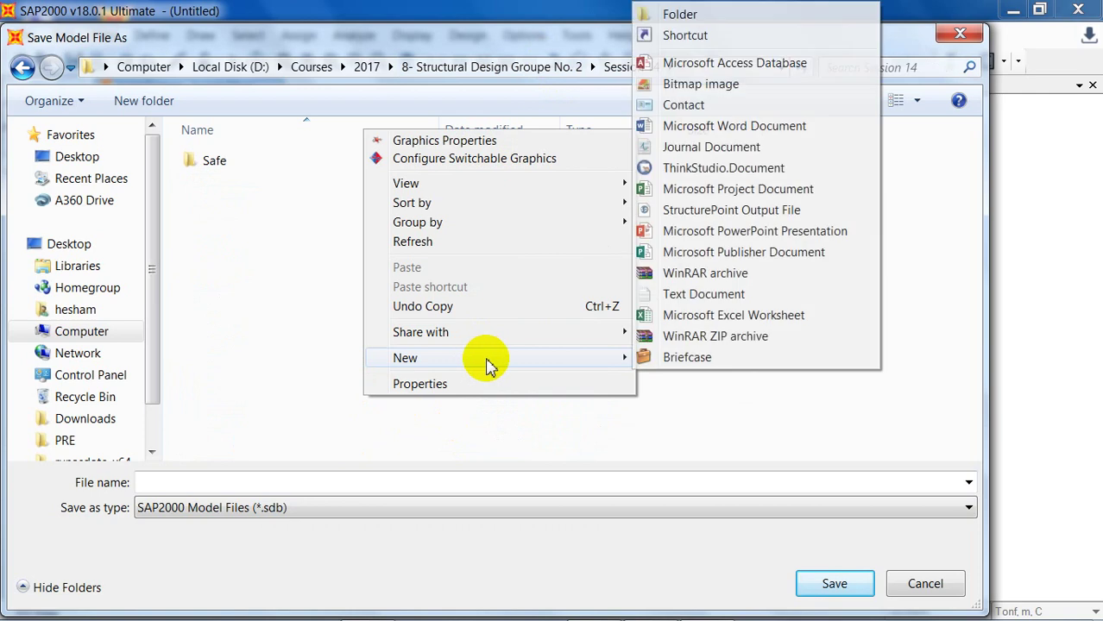
{"action": "left_click", "coordinate": [714, 12]}
{"action": "type", "text": "Sa"}
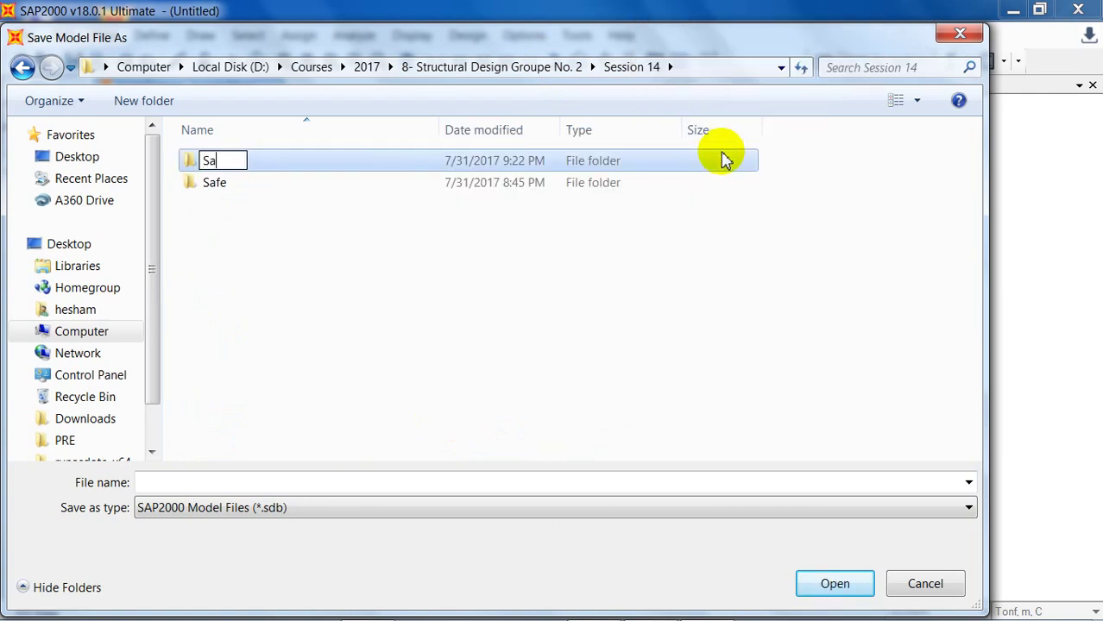
{"action": "type", "text": "p Combined"}
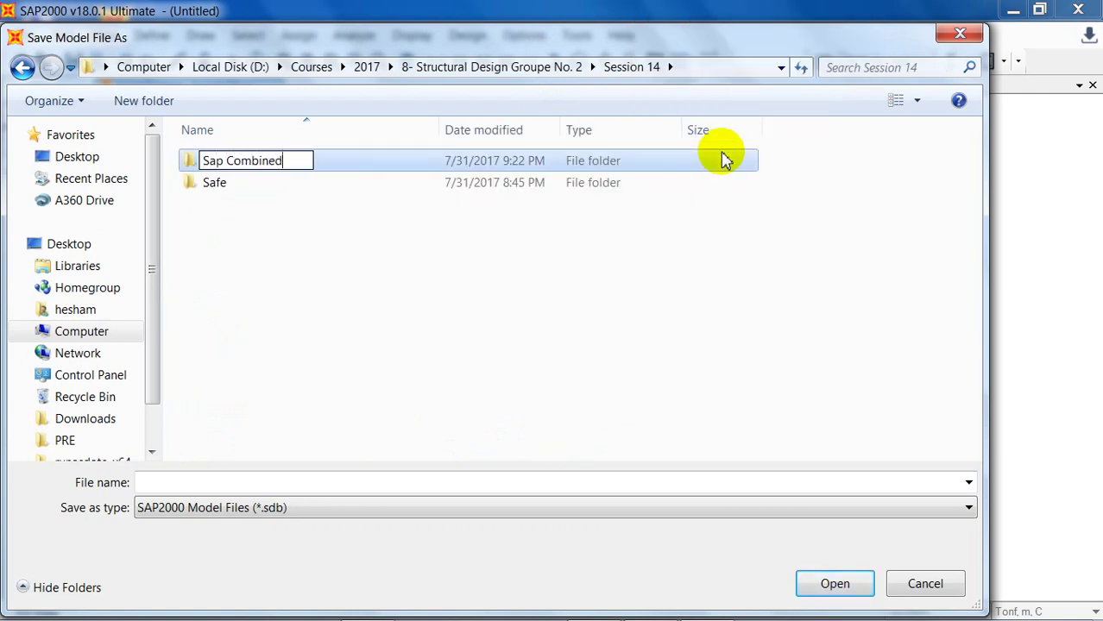
{"action": "key", "text": "Return"}
{"action": "key", "text": "Return"}
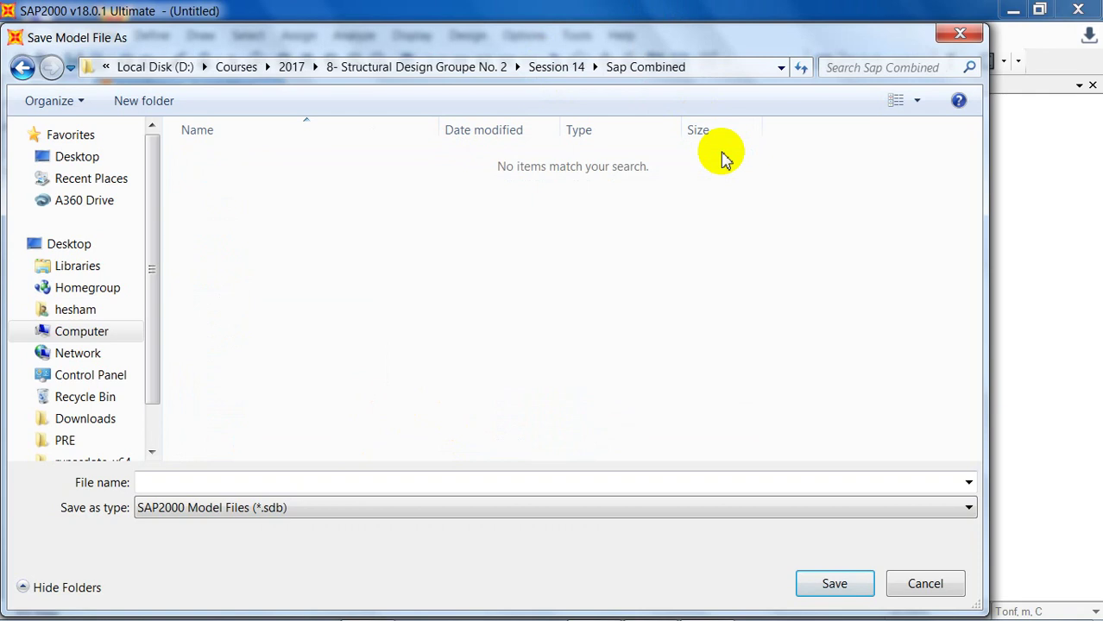
Save the model as Combined in the Sap Combined folder.
{"action": "left_click", "coordinate": [724, 489]}
{"action": "type", "text": "Combined"}
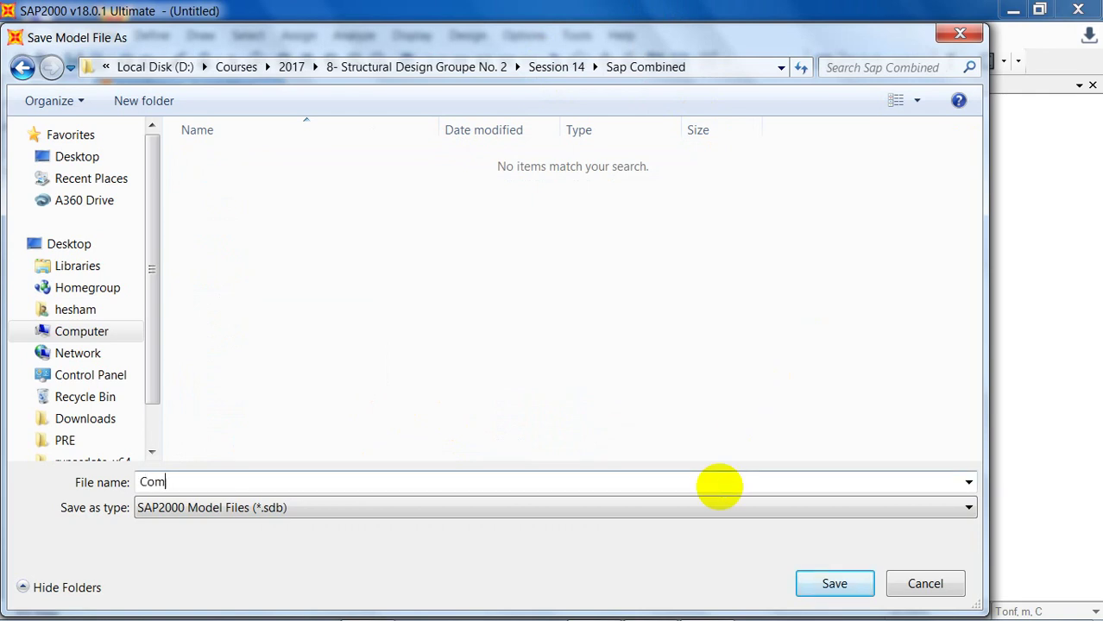
{"action": "left_click", "coordinate": [827, 583]}
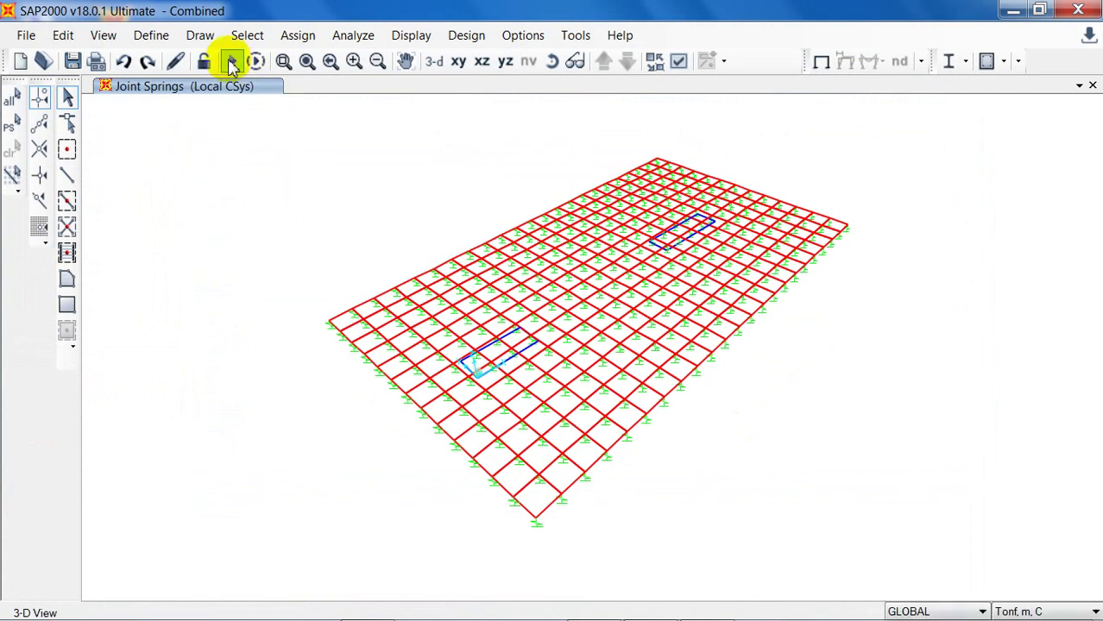
Set the MODAL load case to Do Not Run and run the analysis for the DEAD case only.
{"action": "left_click", "coordinate": [231, 60]}
{"action": "left_click", "coordinate": [666, 224]}
{"action": "left_click", "coordinate": [747, 200]}
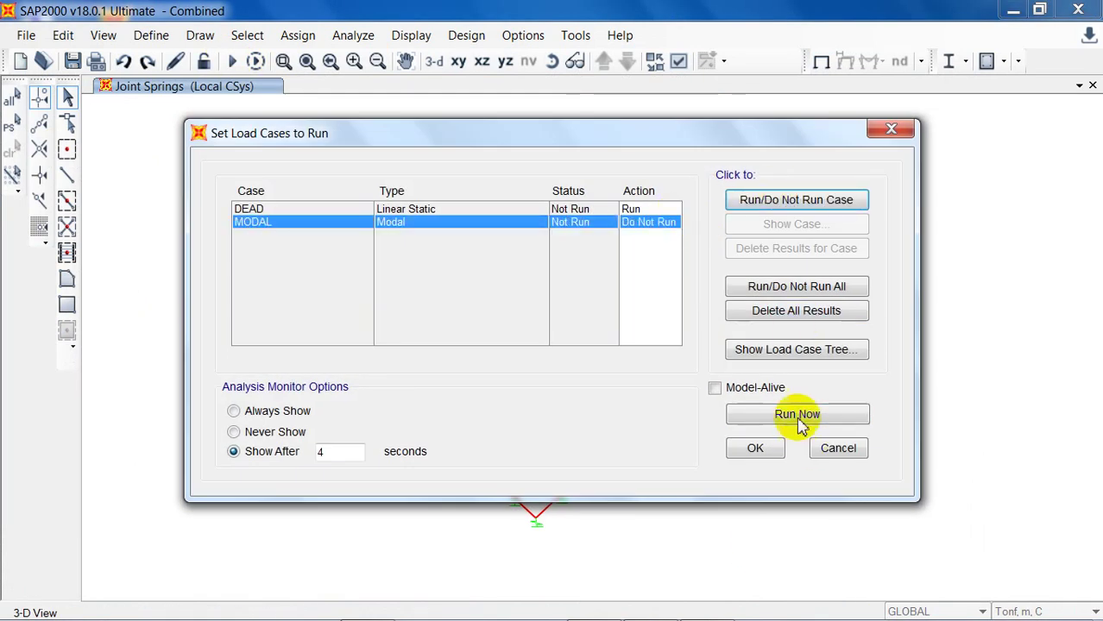
{"action": "left_click", "coordinate": [789, 412]}
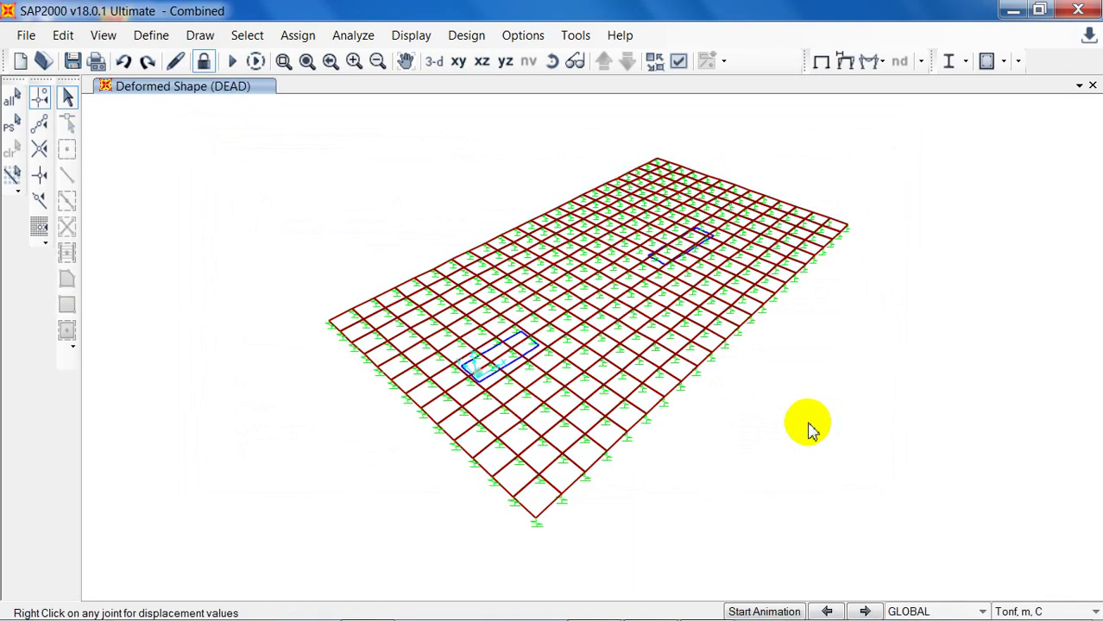
Display the resultant M11 contours for the DEAD case in the XY plan view and inspect the moments at the column faces.
{"action": "left_click", "coordinate": [458, 61]}
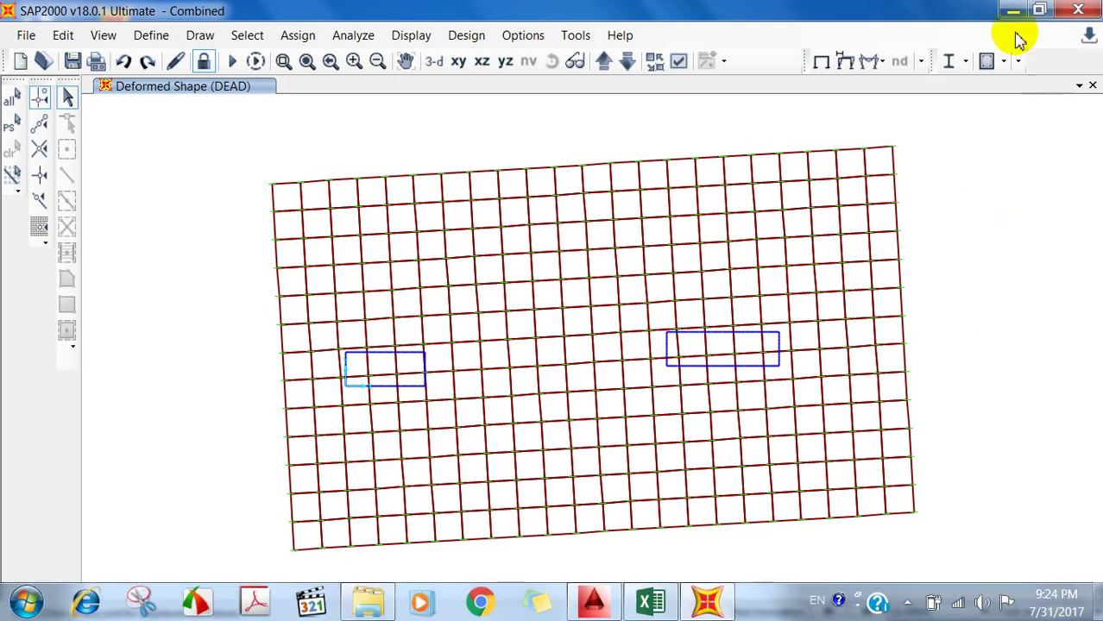
{"action": "left_click", "coordinate": [881, 65]}
{"action": "left_click", "coordinate": [897, 119]}
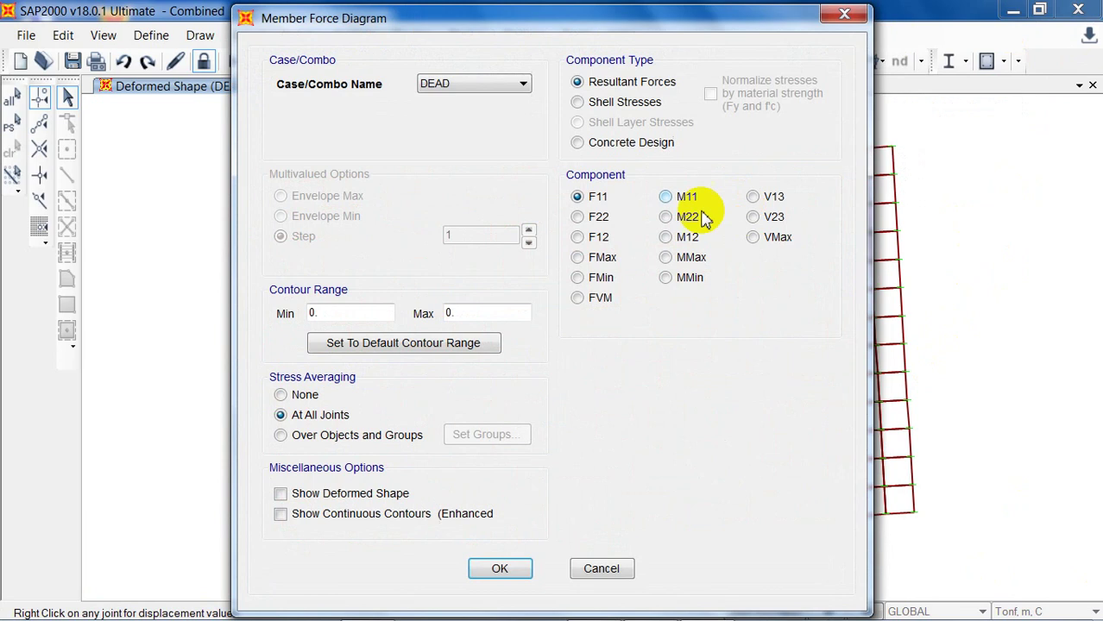
{"action": "left_click", "coordinate": [522, 570]}
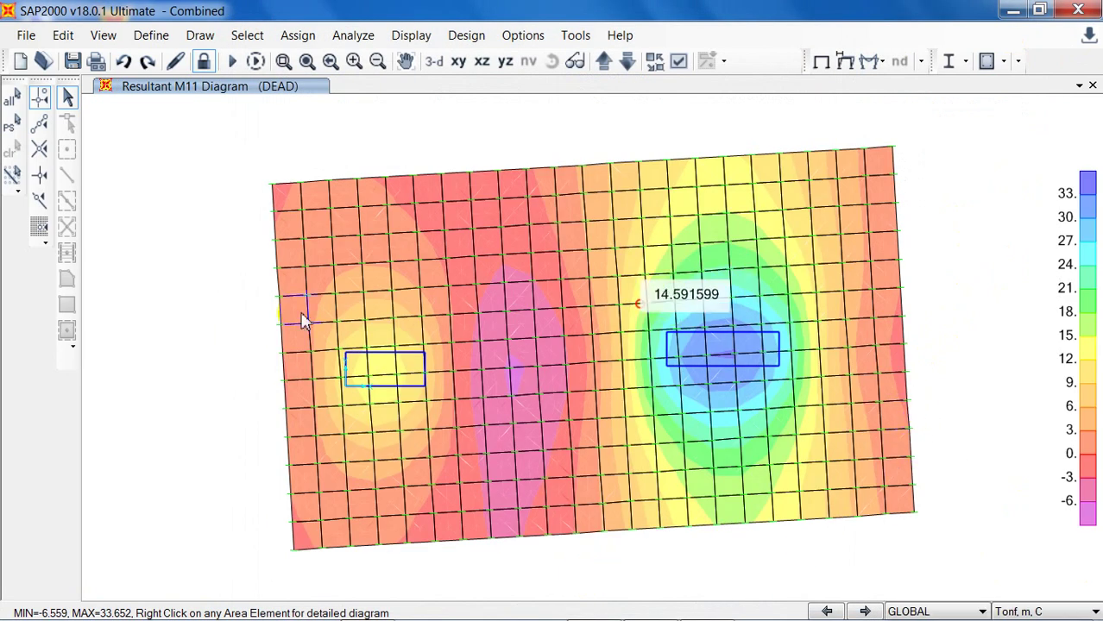
{"action": "mouse_move", "coordinate": [287, 373]}
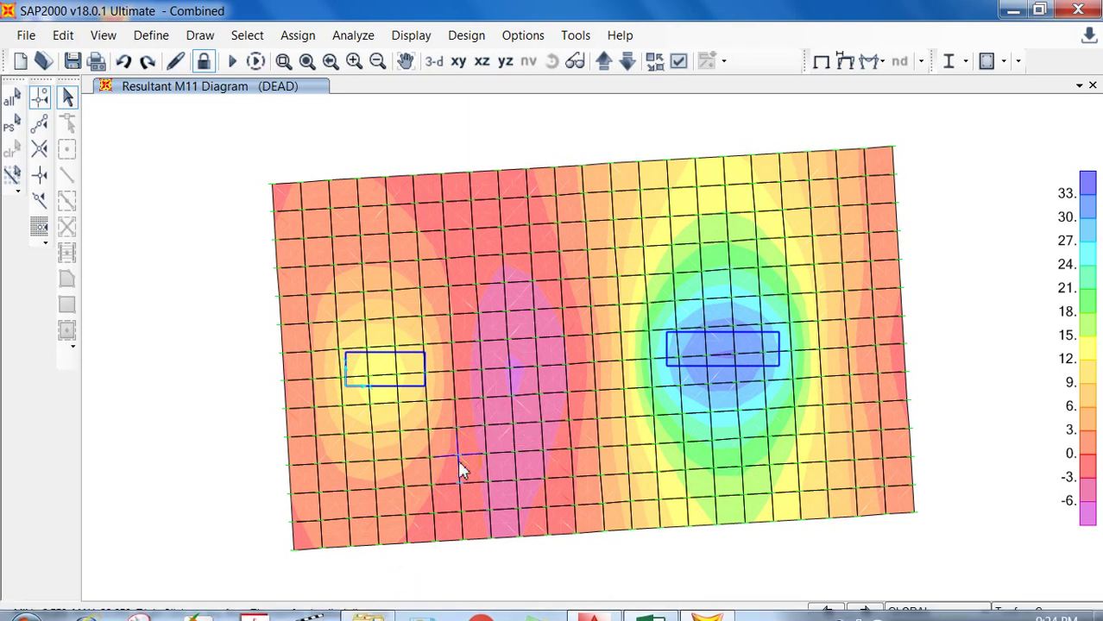
{"action": "mouse_move", "coordinate": [454, 476]}
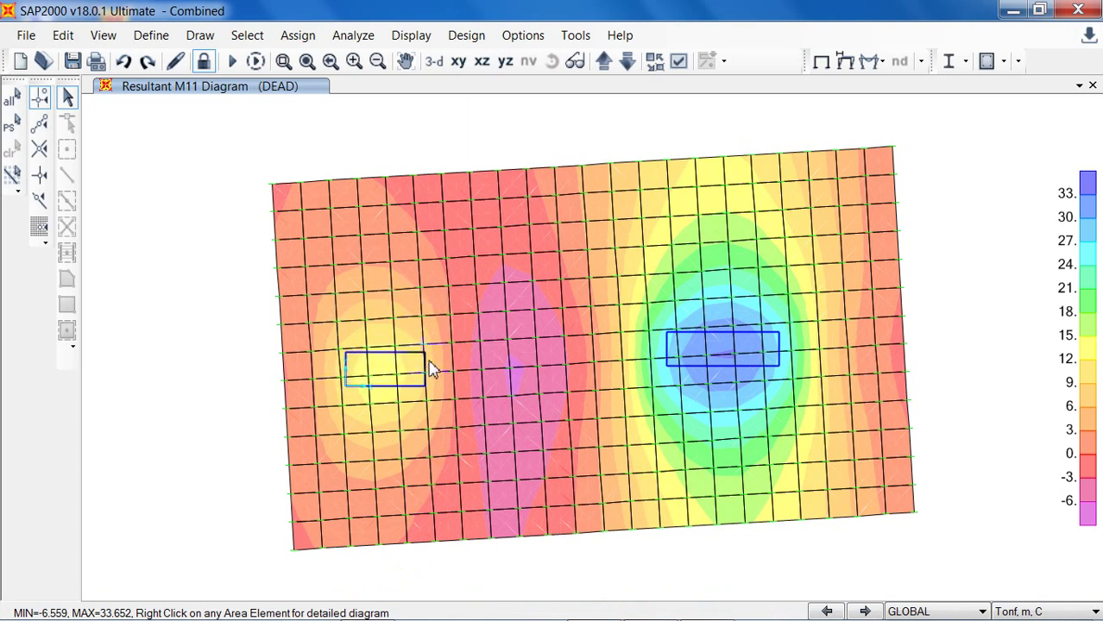
{"action": "mouse_move", "coordinate": [432, 376]}
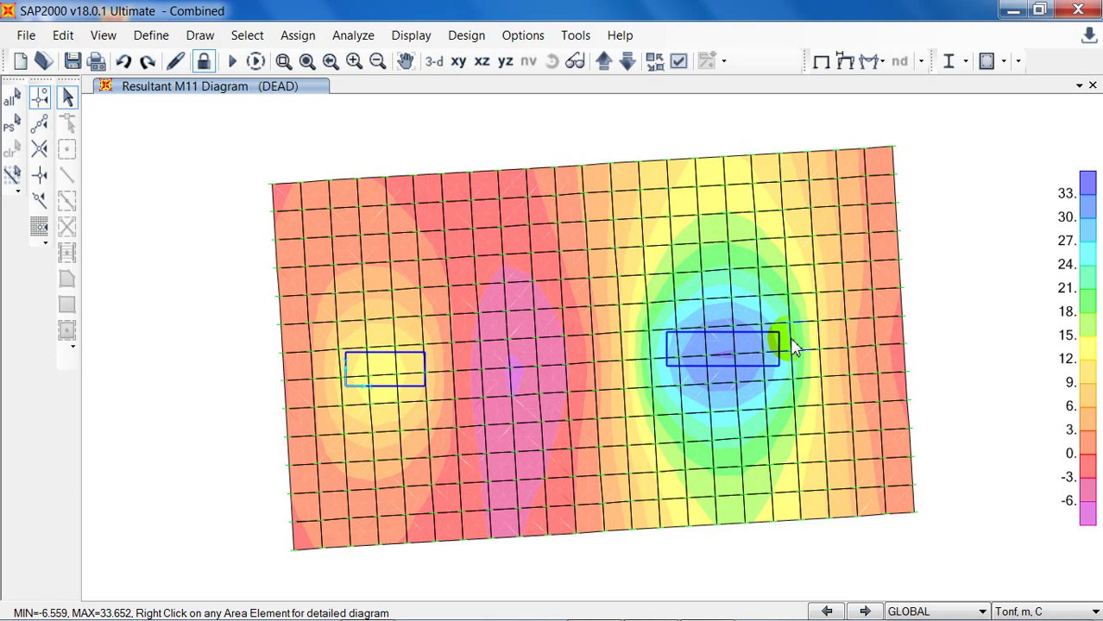
{"action": "mouse_move", "coordinate": [783, 341]}
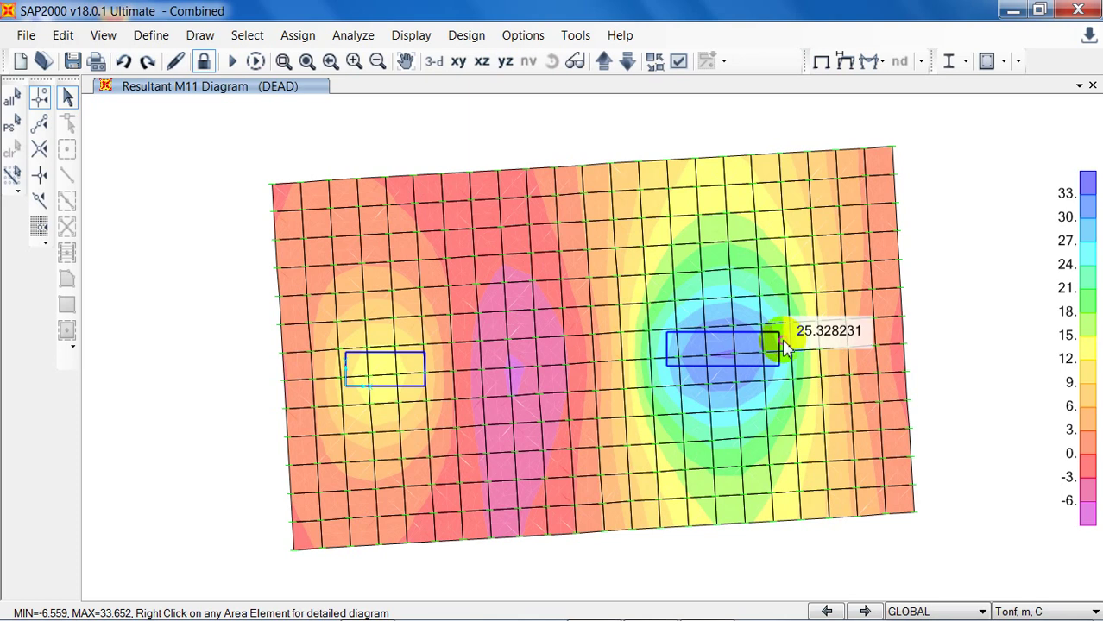
Switch to the file explorer and open the Combined Excel workbook with the footing section design table.
{"action": "left_click", "coordinate": [1012, 10]}
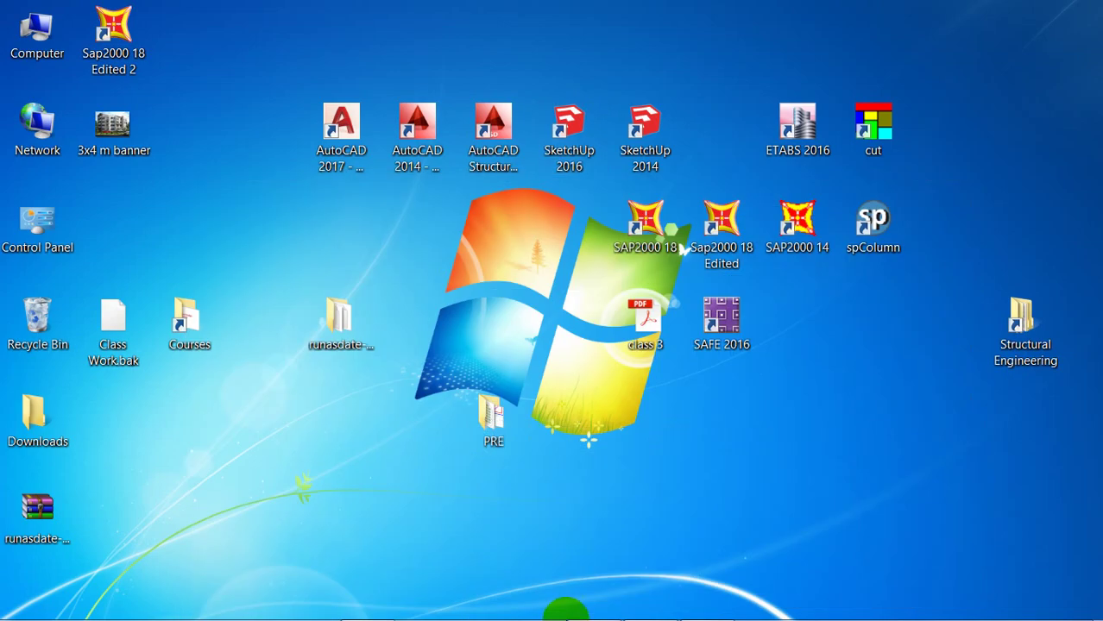
{"action": "left_click", "coordinate": [366, 602]}
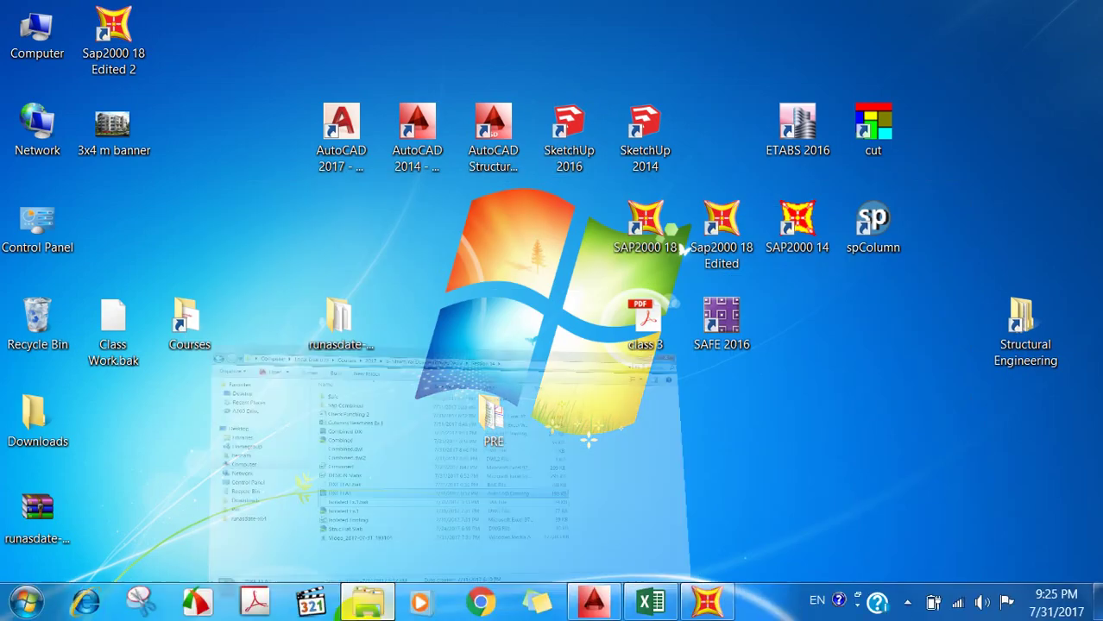
{"action": "double_click", "coordinate": [386, 312]}
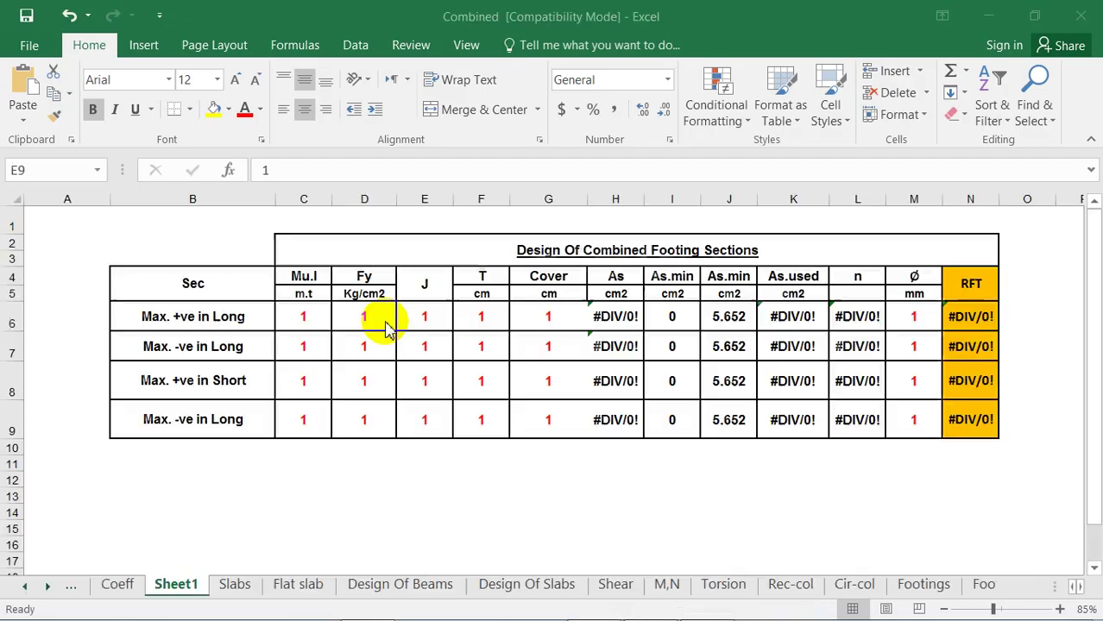
{"action": "left_click", "coordinate": [185, 317]}
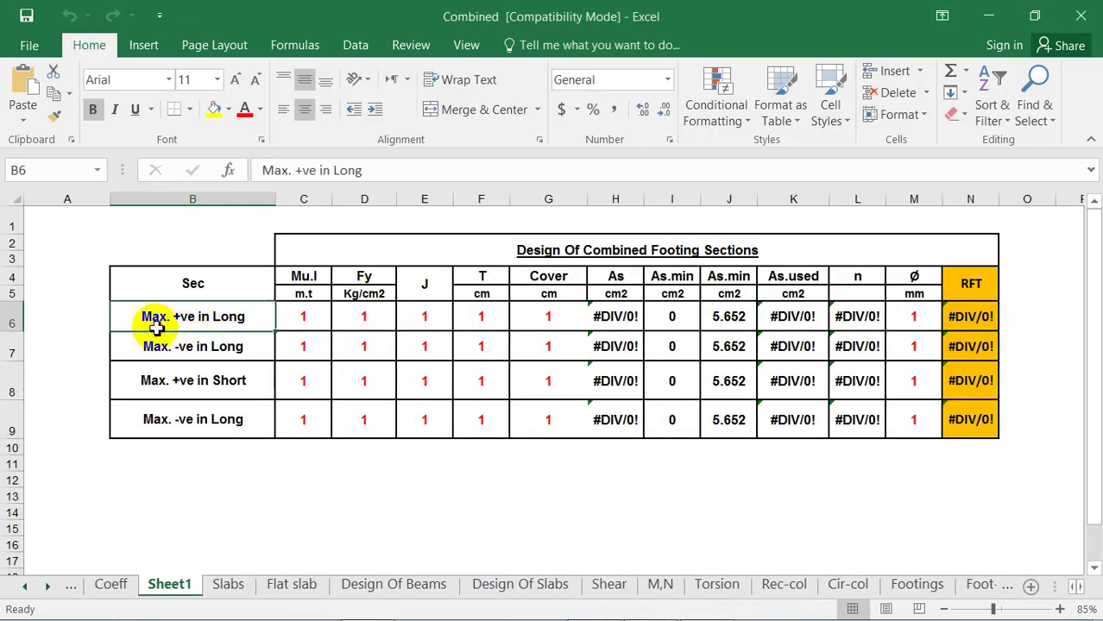
Fill the Max. +ve in Long row with moment 25 m.t, Fy 3600, J 0.826, thickness 60 cm and cover 5 cm.
{"action": "left_click", "coordinate": [287, 331]}
{"action": "type", "text": "25"}
{"action": "key", "text": "Tab"}
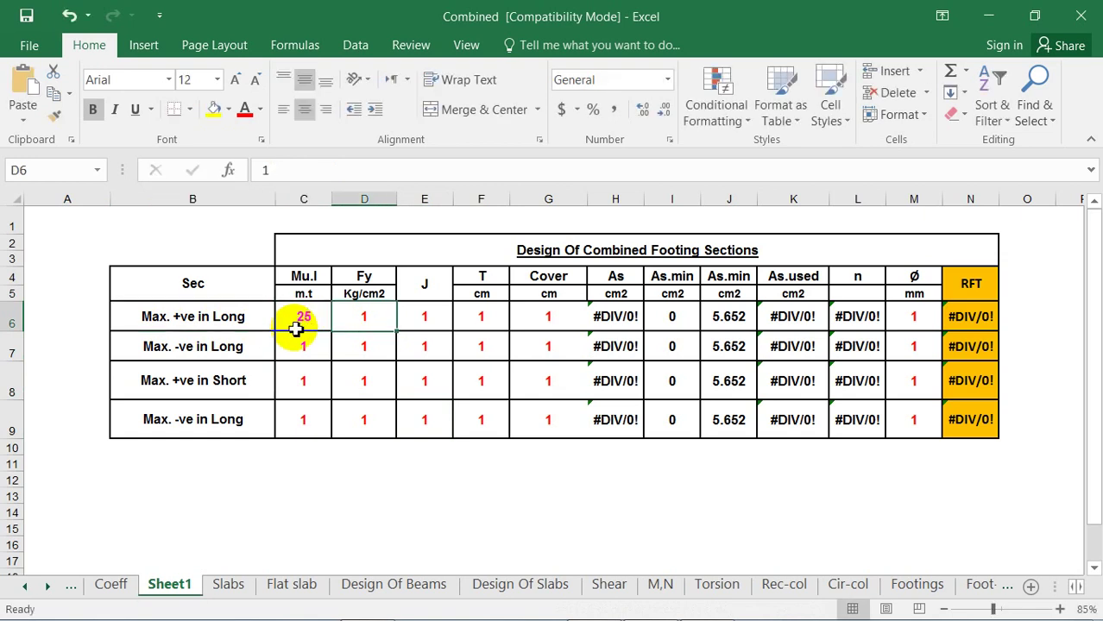
{"action": "type", "text": "3600"}
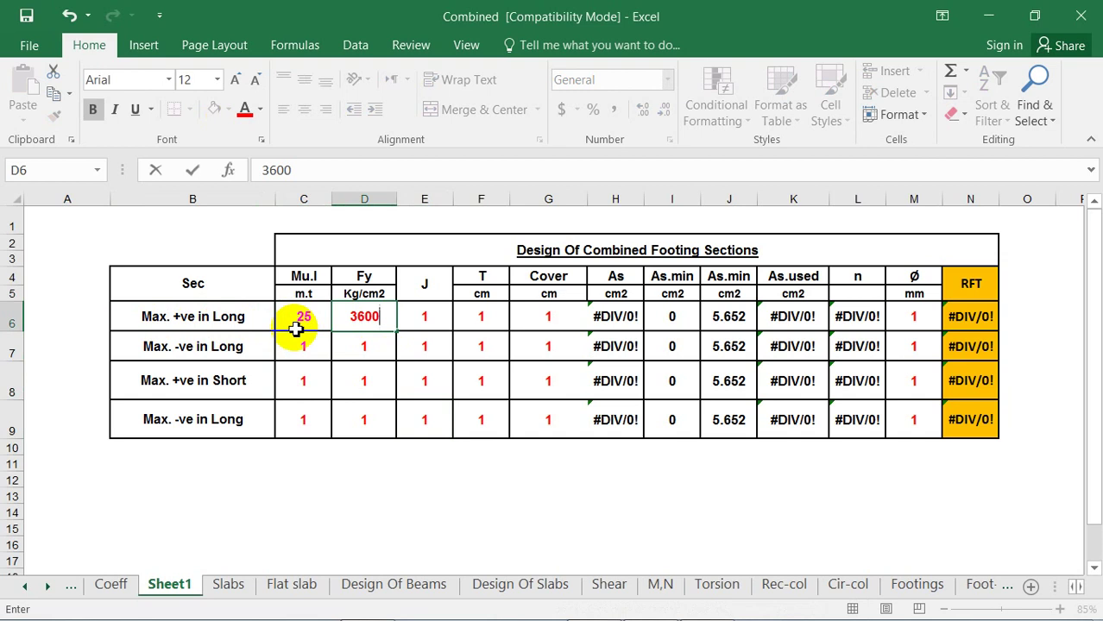
{"action": "key", "text": "Tab"}
{"action": "type", "text": "0.826"}
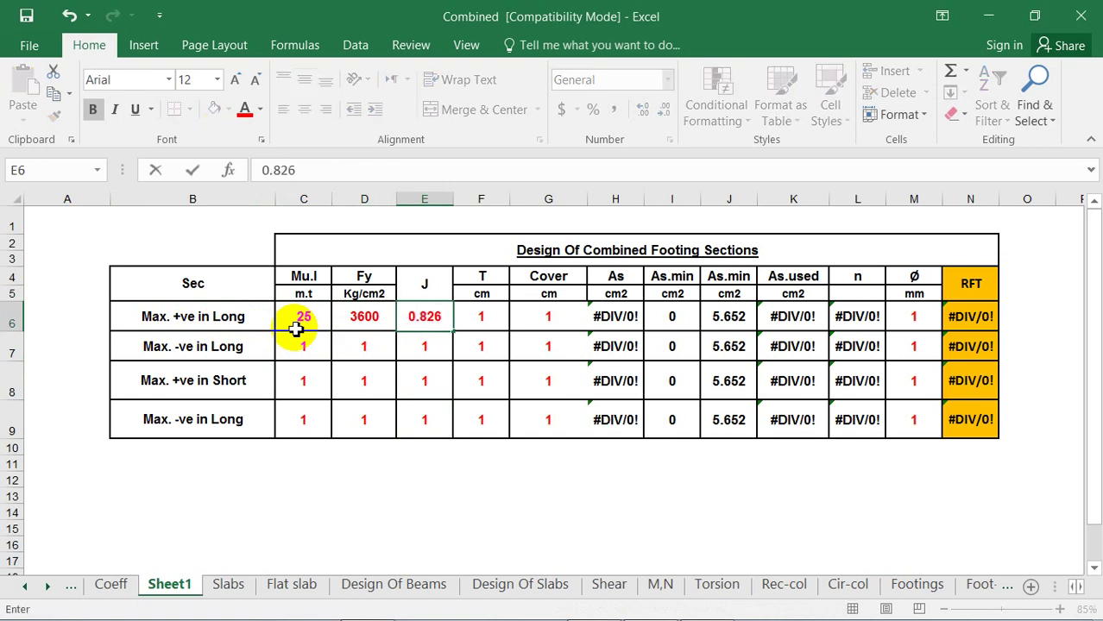
{"action": "key", "text": "Tab"}
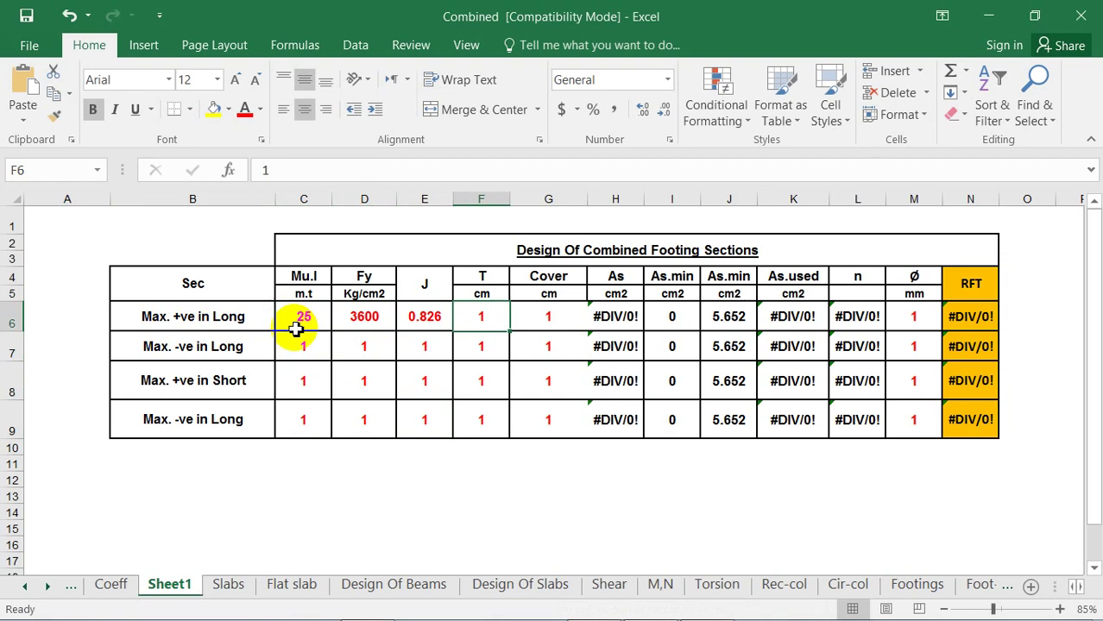
{"action": "type", "text": "60"}
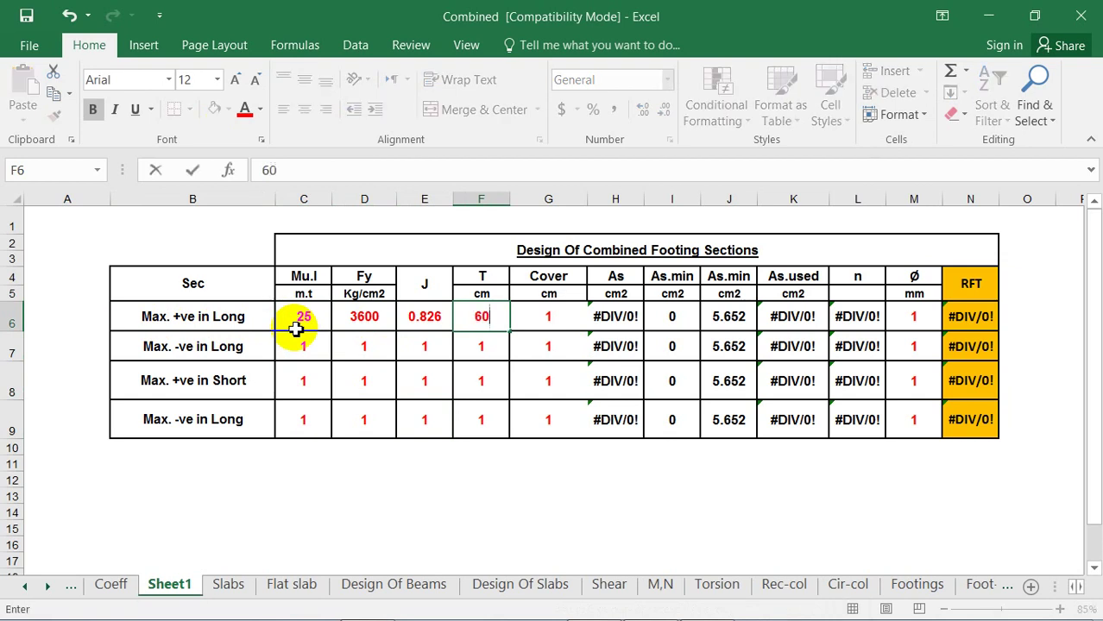
{"action": "key", "text": "ctrl+Return"}
{"action": "key", "text": "Tab"}
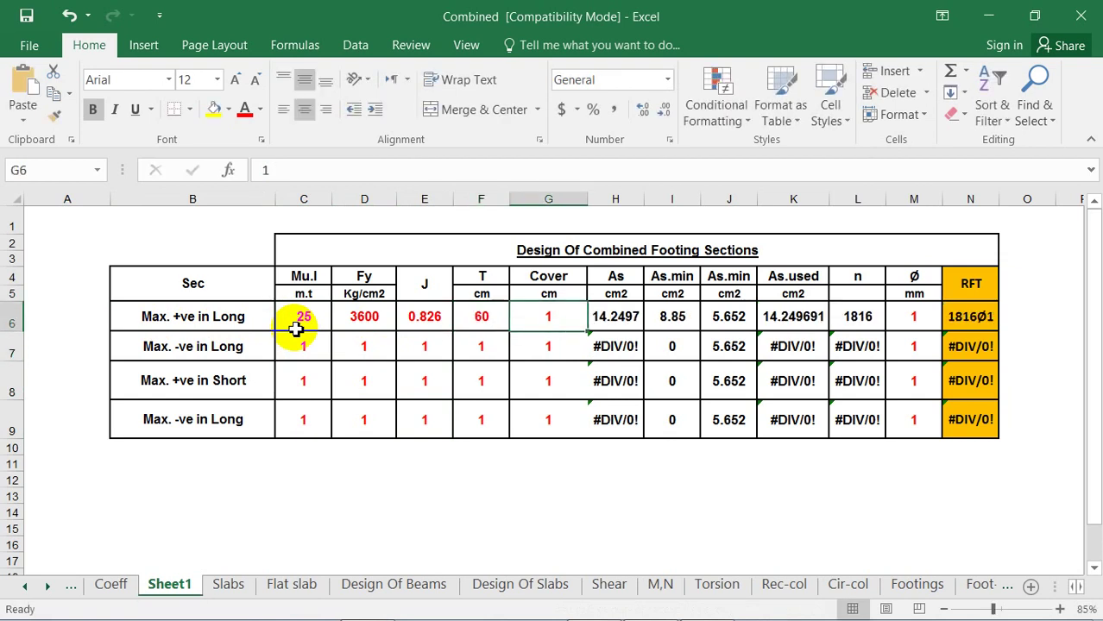
{"action": "type", "text": "5"}
{"action": "key", "text": "Return"}
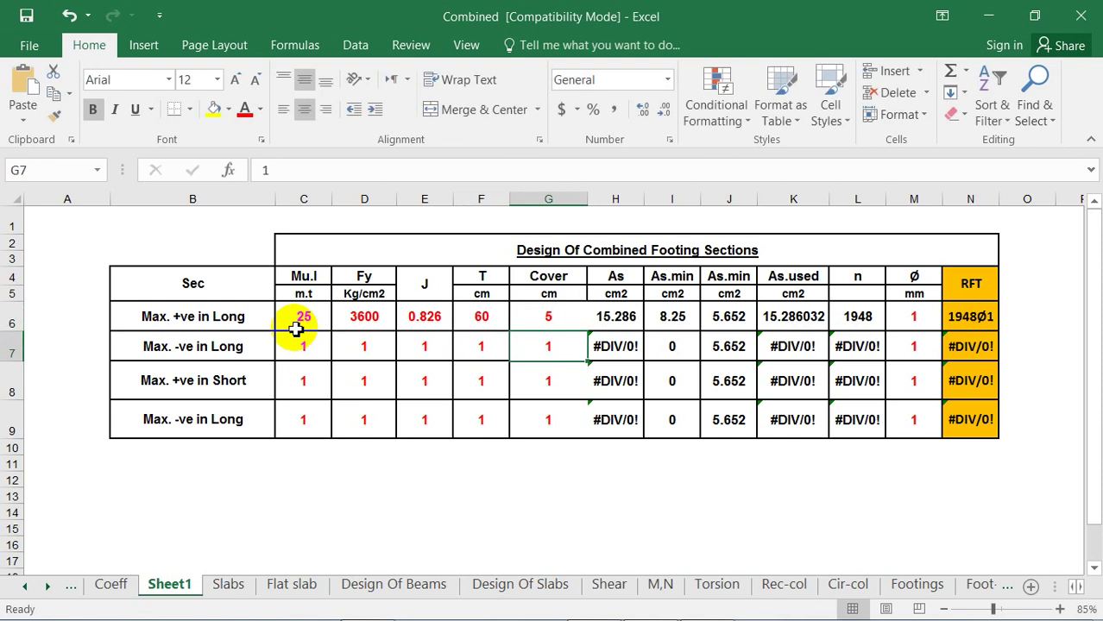
Set the Max. +ve in Long bar diameter to 16 mm and copy that row's Fy, J, T and cover values to the three rows below.
{"action": "key", "text": "Up"}
{"action": "key", "text": "Right"}
{"action": "key", "text": "Right"}
{"action": "key", "text": "Right"}
{"action": "key", "text": "Right"}
{"action": "key", "text": "Right"}
{"action": "key", "text": "Right"}
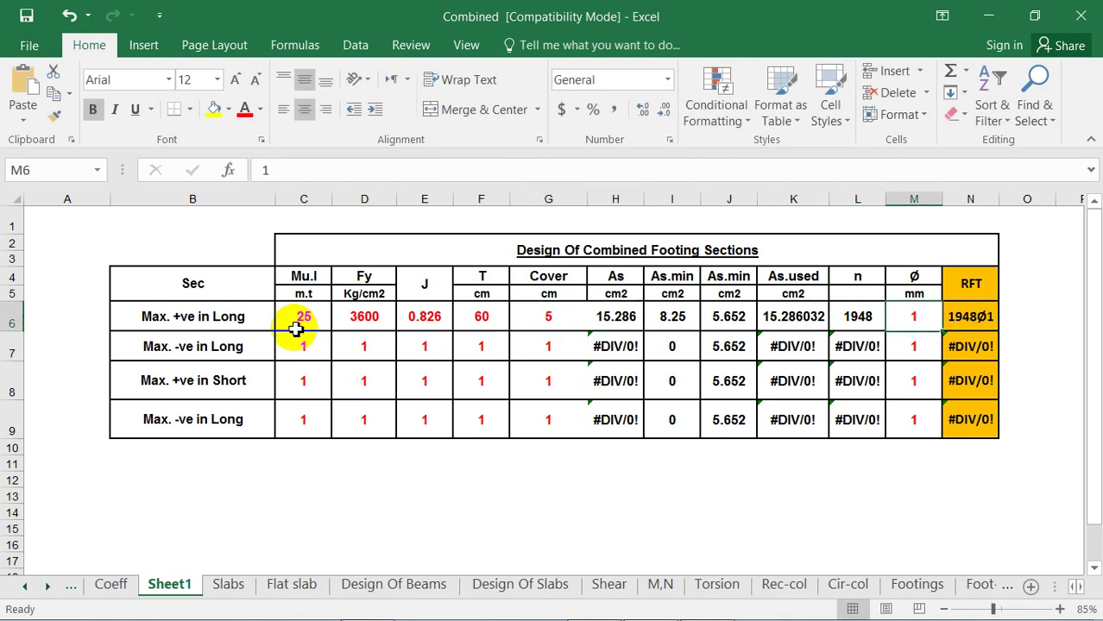
{"action": "type", "text": "16"}
{"action": "key", "text": "Return"}
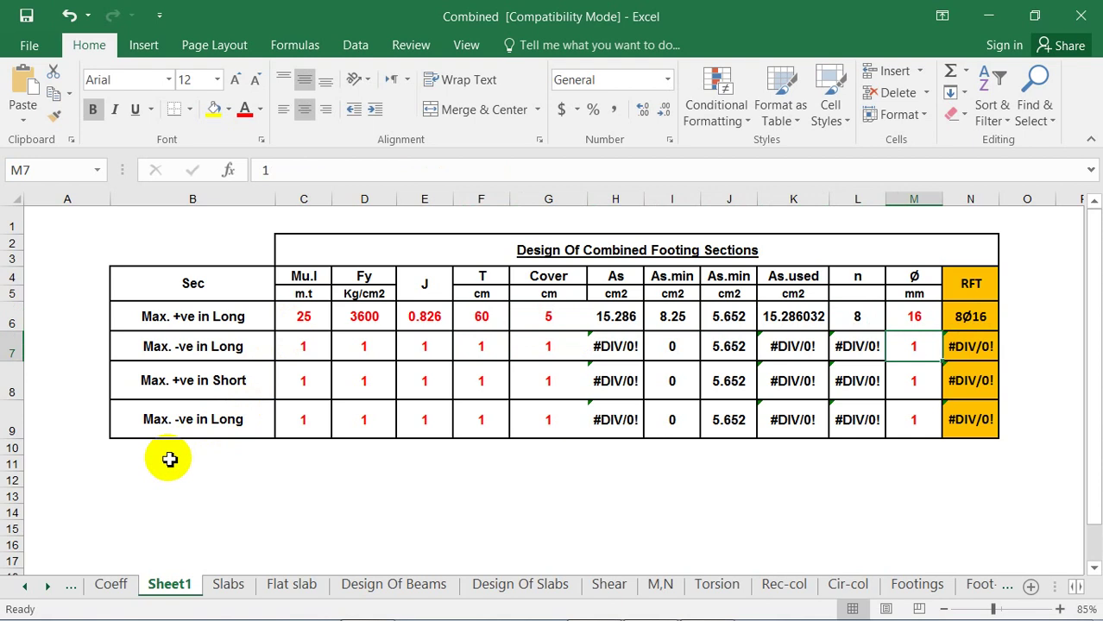
{"action": "left_click_drag", "start_coordinate": [364, 316], "coordinate": [580, 444]}
{"action": "left_click", "coordinate": [500, 492]}
Set the Max. -ve in Long row's moment to 6 m.t and its bar diameter to 12 mm.
{"action": "left_click", "coordinate": [310, 348]}
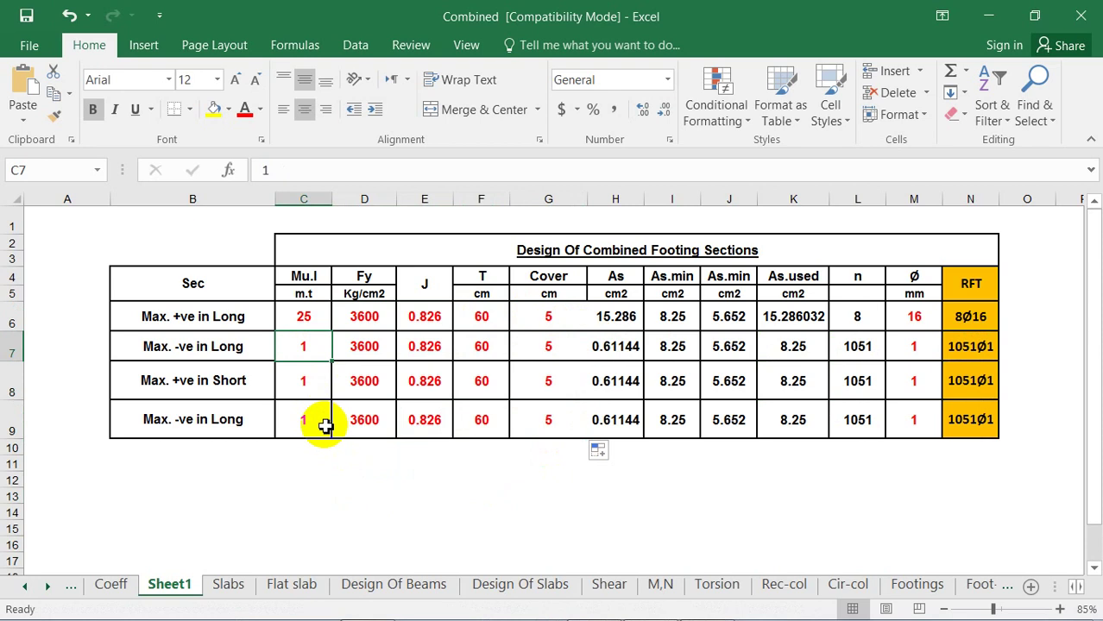
{"action": "type", "text": "6"}
{"action": "key", "text": "Return"}
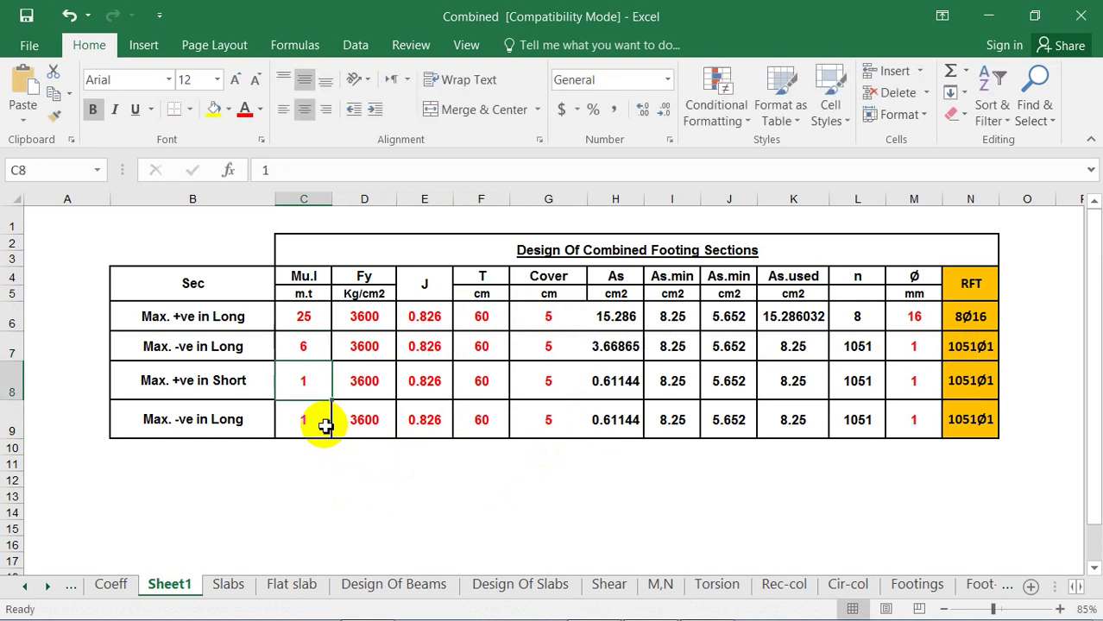
{"action": "left_click", "coordinate": [929, 355]}
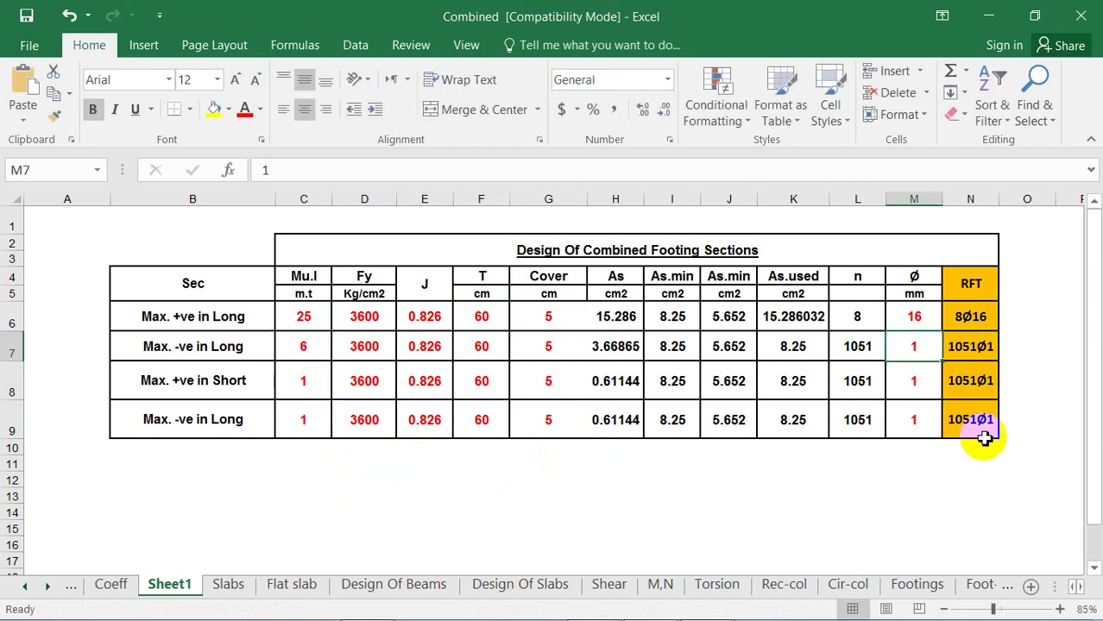
{"action": "type", "text": "12"}
{"action": "key", "text": "Return"}
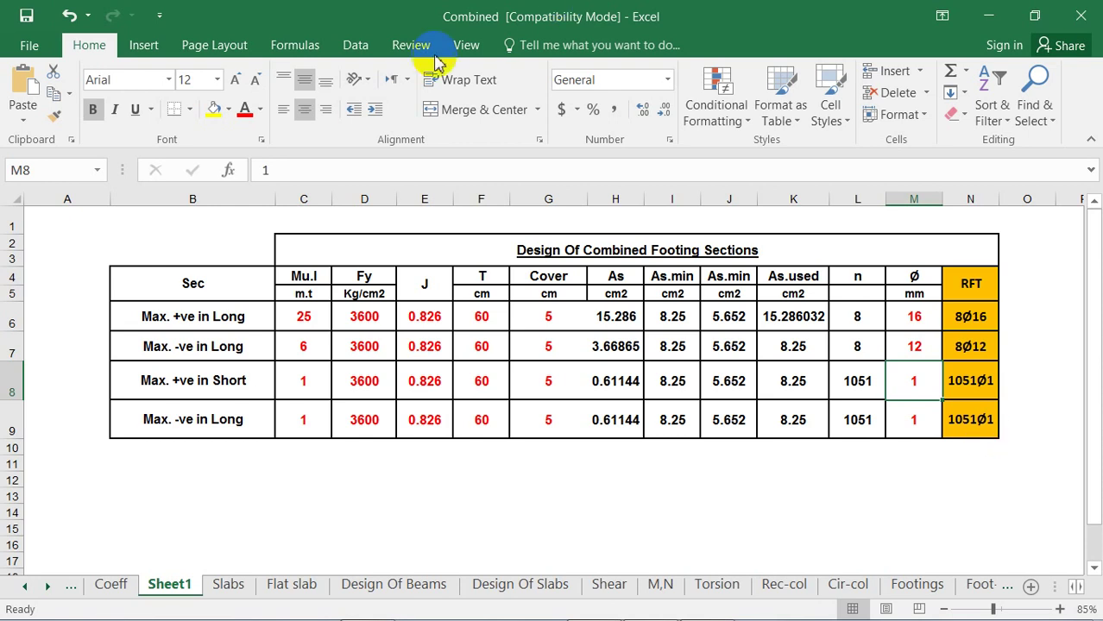
Switch to SAP2000 and view a section cut along the footing through both columns, from about (-0.55, 0.05) to (4.94, 0.38).
{"action": "mouse_move", "coordinate": [794, 598]}
{"action": "left_click", "coordinate": [706, 601]}
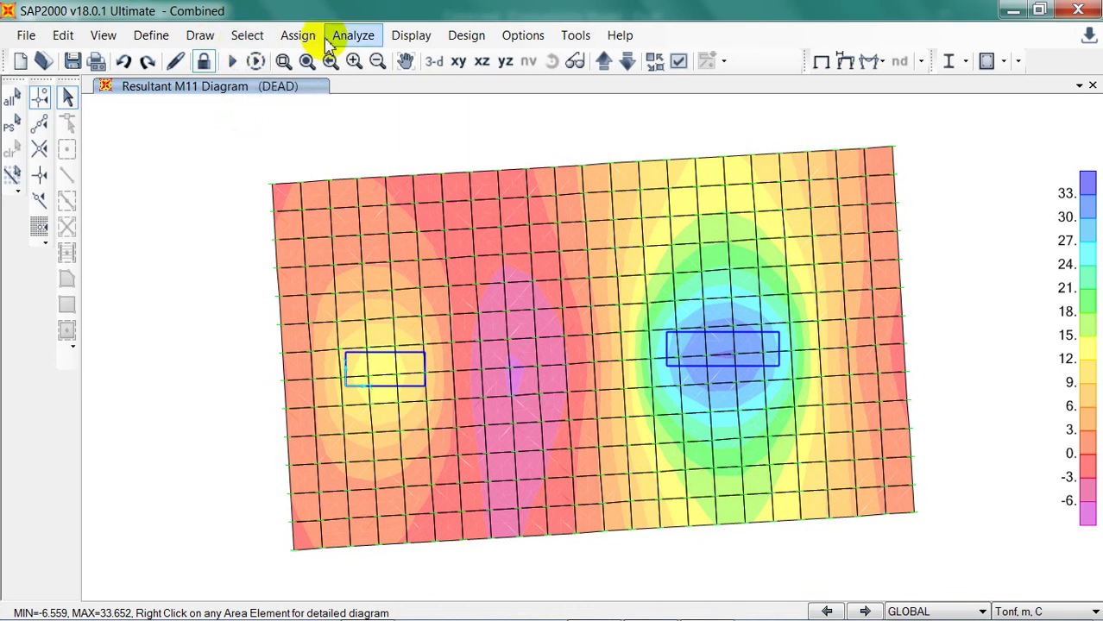
{"action": "left_click", "coordinate": [206, 37]}
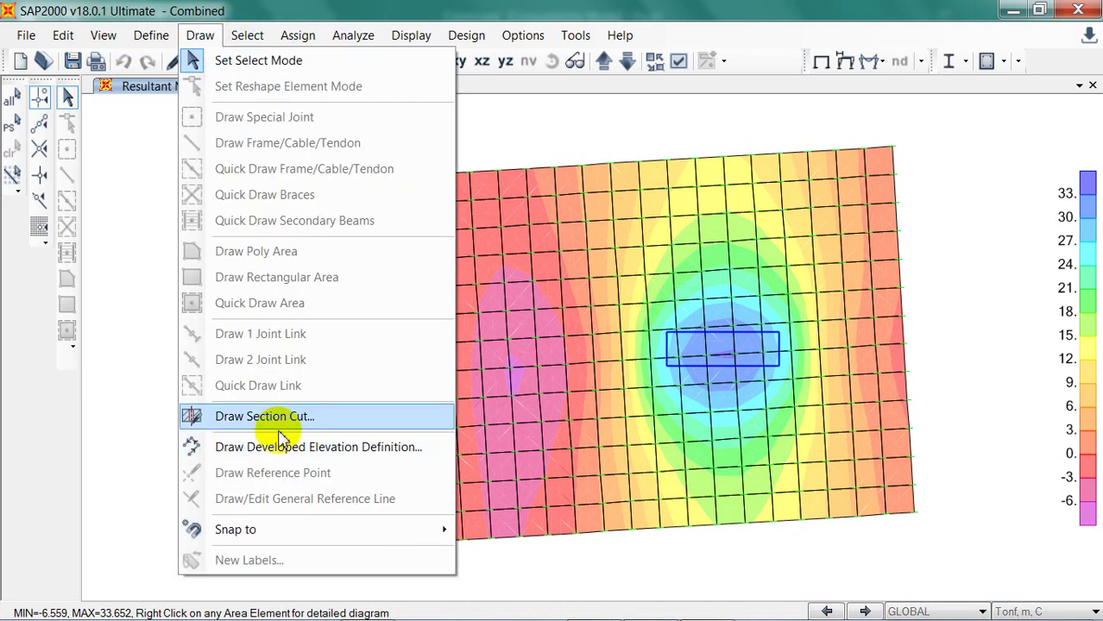
{"action": "left_click", "coordinate": [280, 417]}
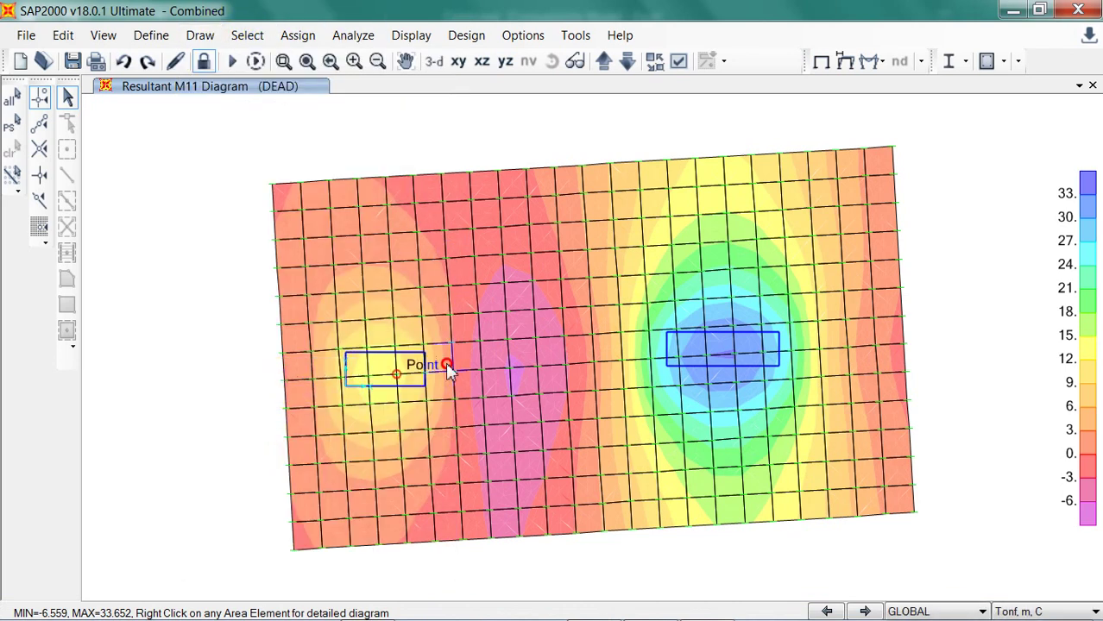
{"action": "left_click", "coordinate": [901, 346]}
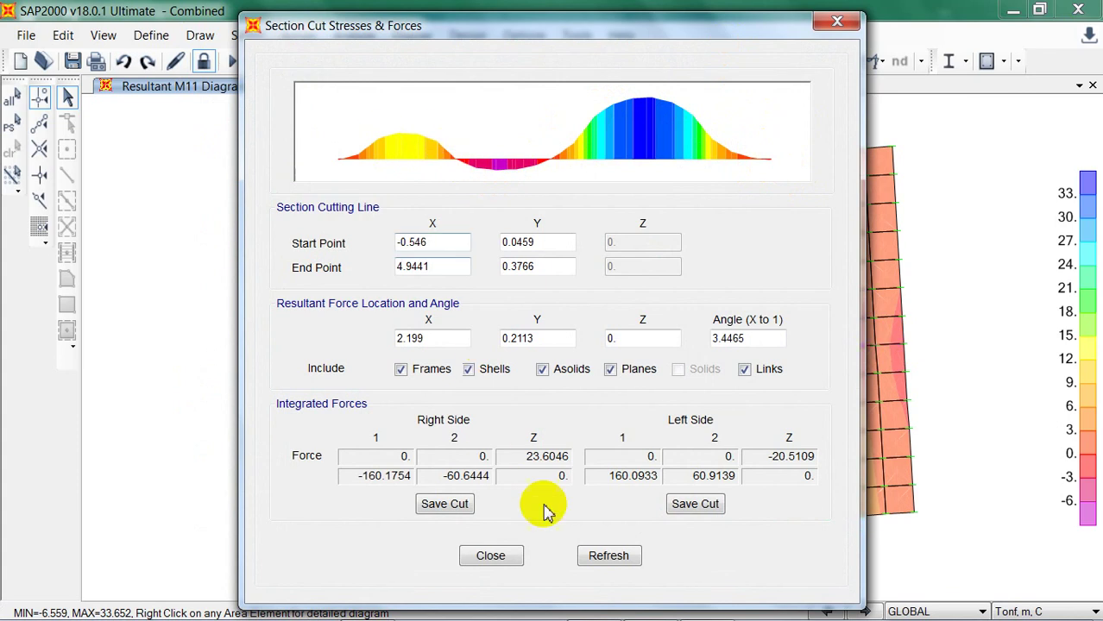
{"action": "left_click", "coordinate": [490, 555]}
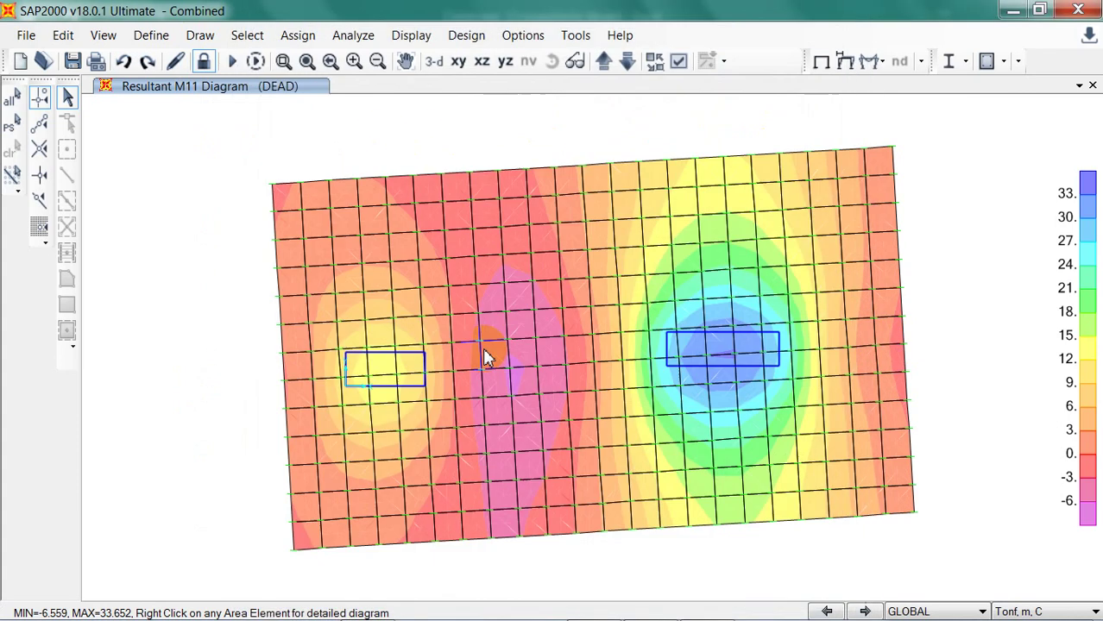
Display the resultant M22 moment contours for the DEAD case and read the values around the column areas.
{"action": "left_click", "coordinate": [877, 61]}
{"action": "left_click", "coordinate": [904, 118]}
{"action": "left_click", "coordinate": [680, 223]}
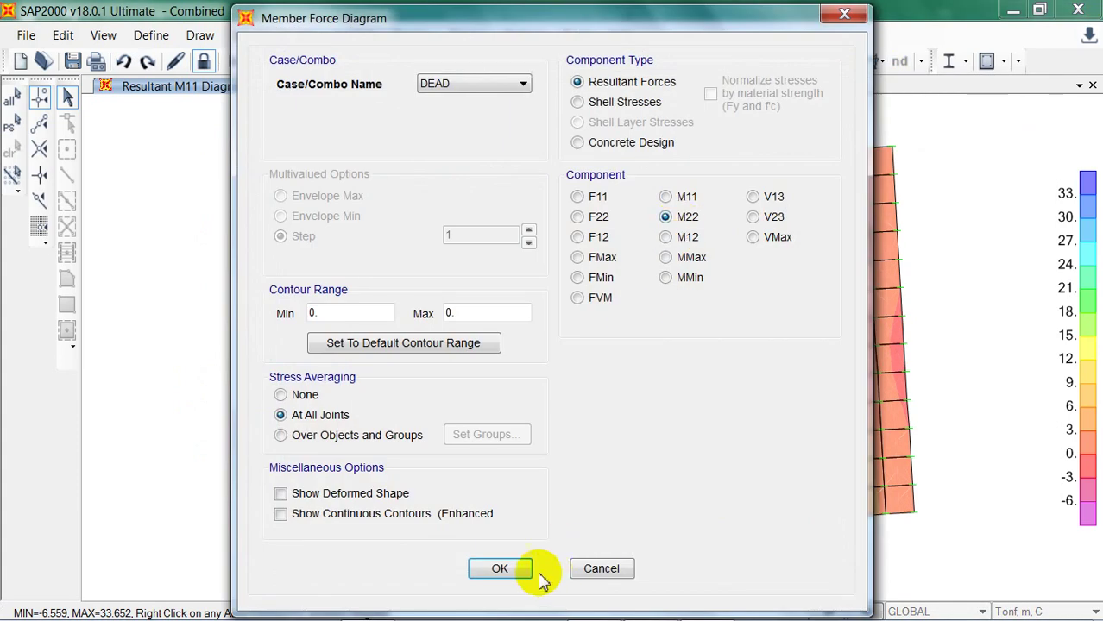
{"action": "left_click", "coordinate": [522, 568]}
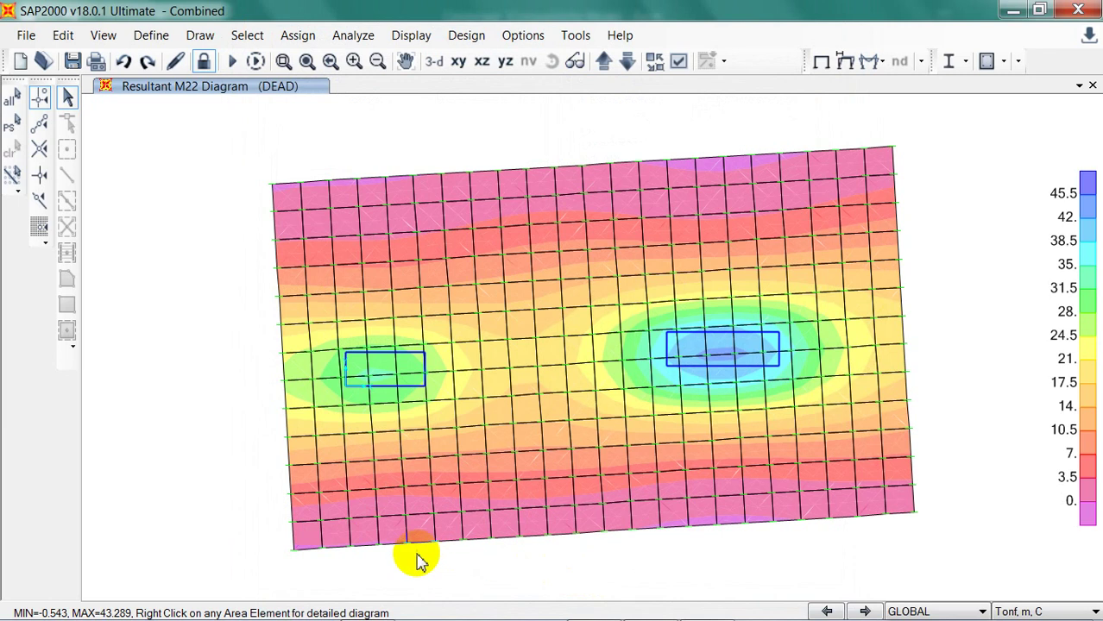
{"action": "mouse_move", "coordinate": [386, 421]}
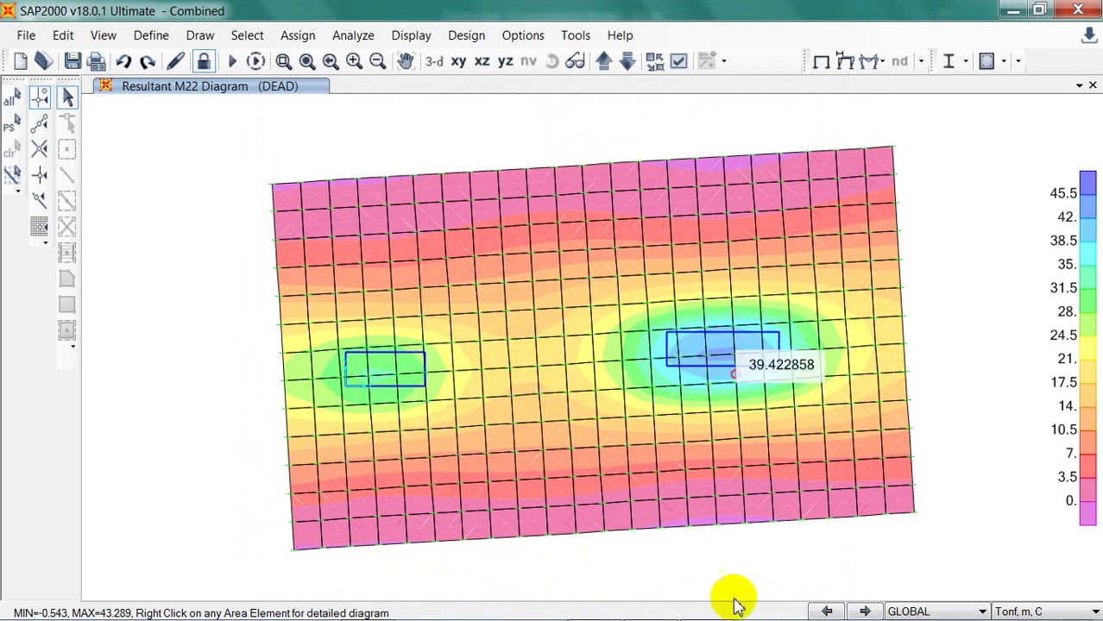
Switch back to the Excel design table and set the Max. +ve in Short row's moment to 40 m.t and bar diameter to 16 mm.
{"action": "mouse_move", "coordinate": [754, 597]}
{"action": "left_click", "coordinate": [651, 602]}
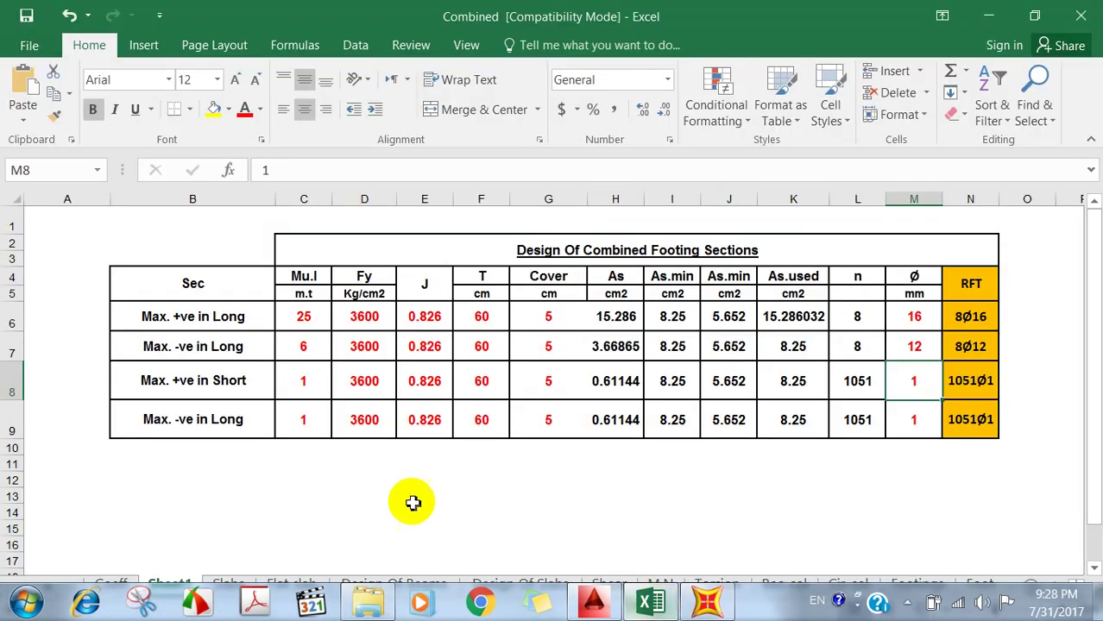
{"action": "left_click", "coordinate": [318, 377]}
{"action": "type", "text": "40"}
{"action": "key", "text": "Right"}
{"action": "key", "text": "Right"}
{"action": "key", "text": "Right"}
{"action": "key", "text": "Right"}
{"action": "key", "text": "Right"}
{"action": "key", "text": "Right"}
{"action": "key", "text": "Right"}
{"action": "key", "text": "Right"}
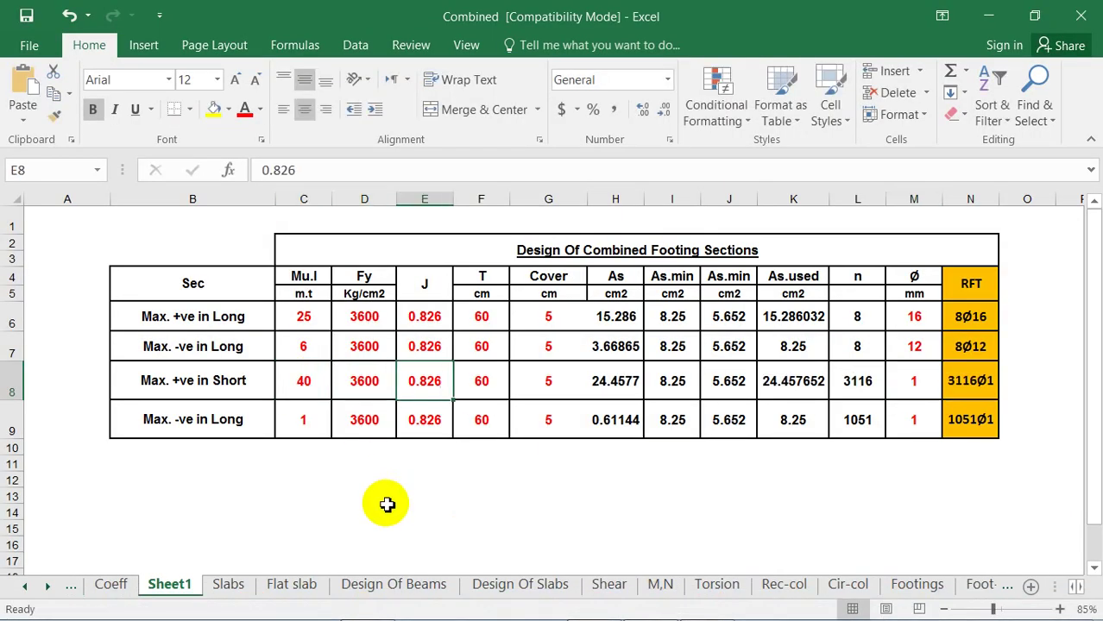
{"action": "key", "text": "Right"}
{"action": "key", "text": "Right"}
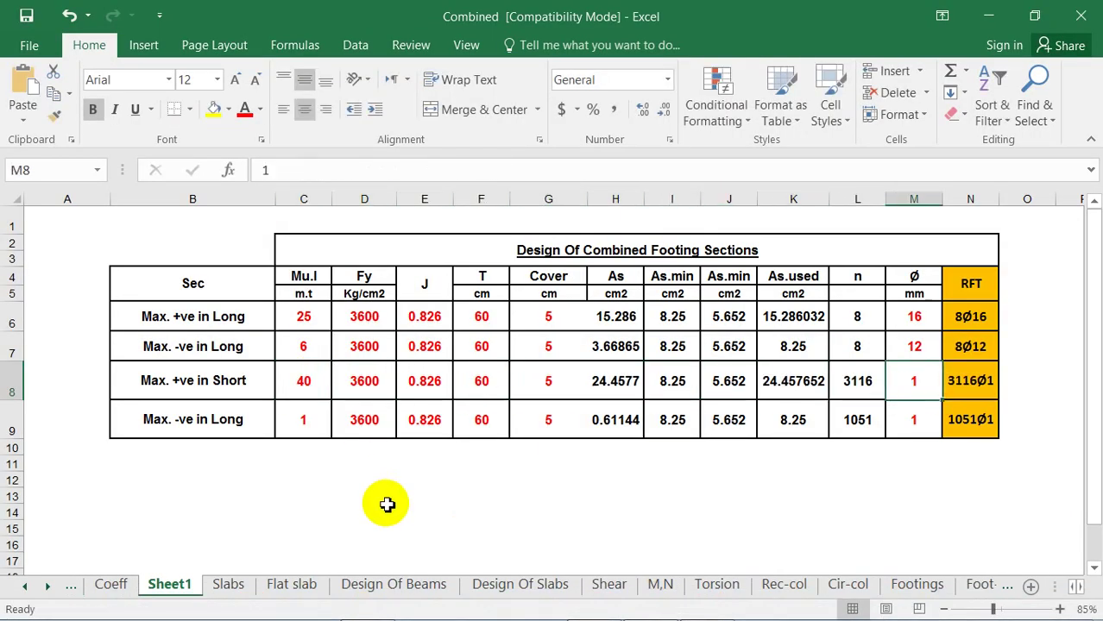
{"action": "type", "text": "16"}
{"action": "key", "text": "Return"}
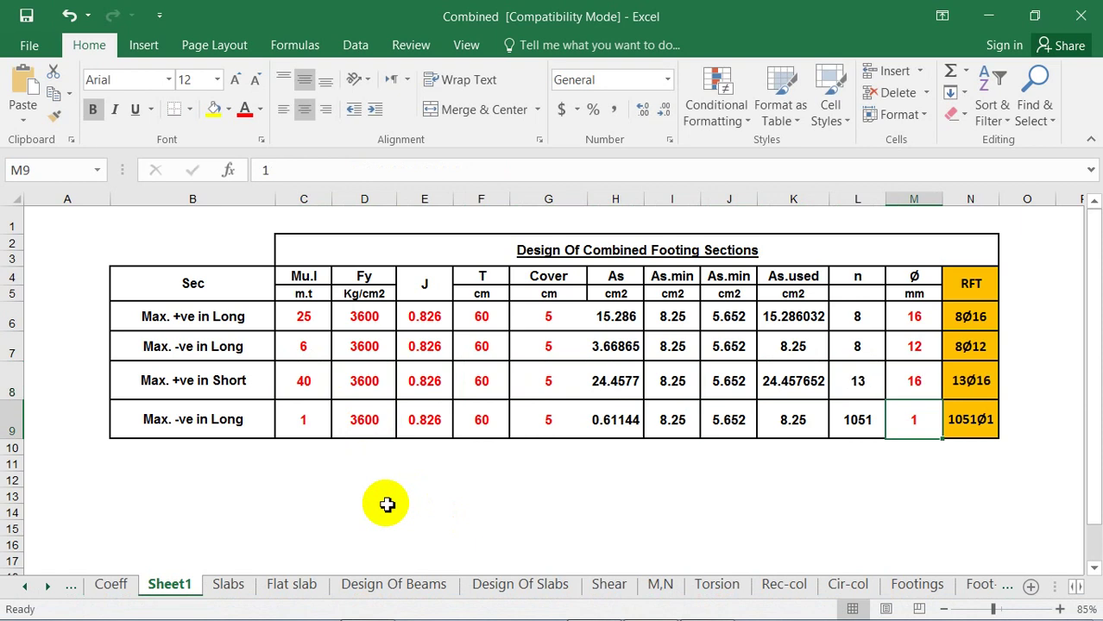
Change the Max. +ve in Short bar diameter to 18 mm.
{"action": "key", "text": "Up"}
{"action": "type", "text": "18"}
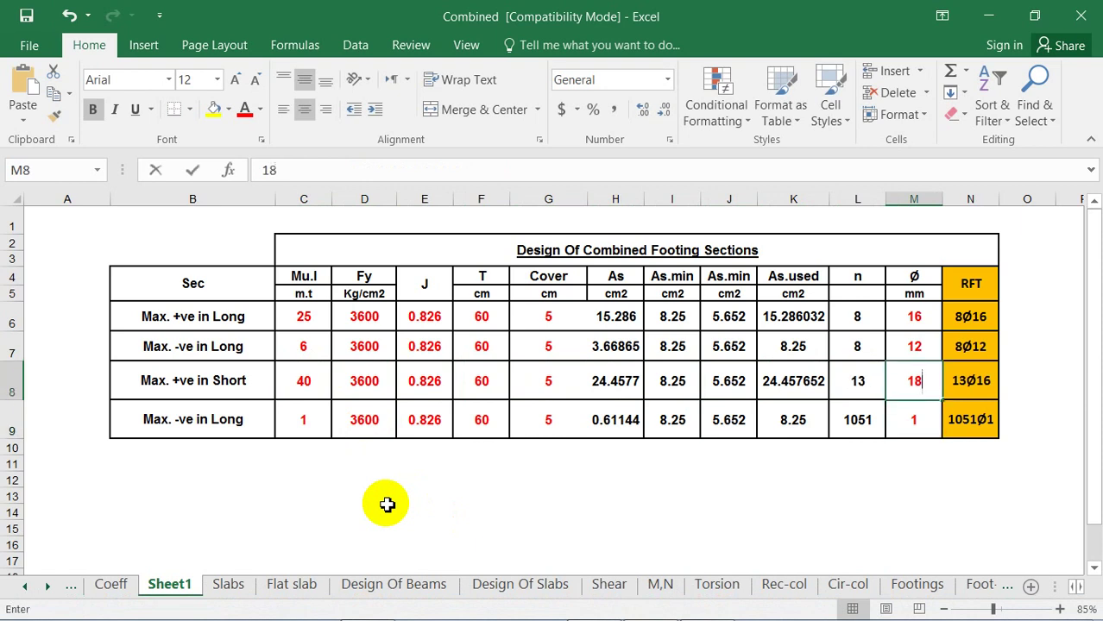
{"action": "key", "text": "Return"}
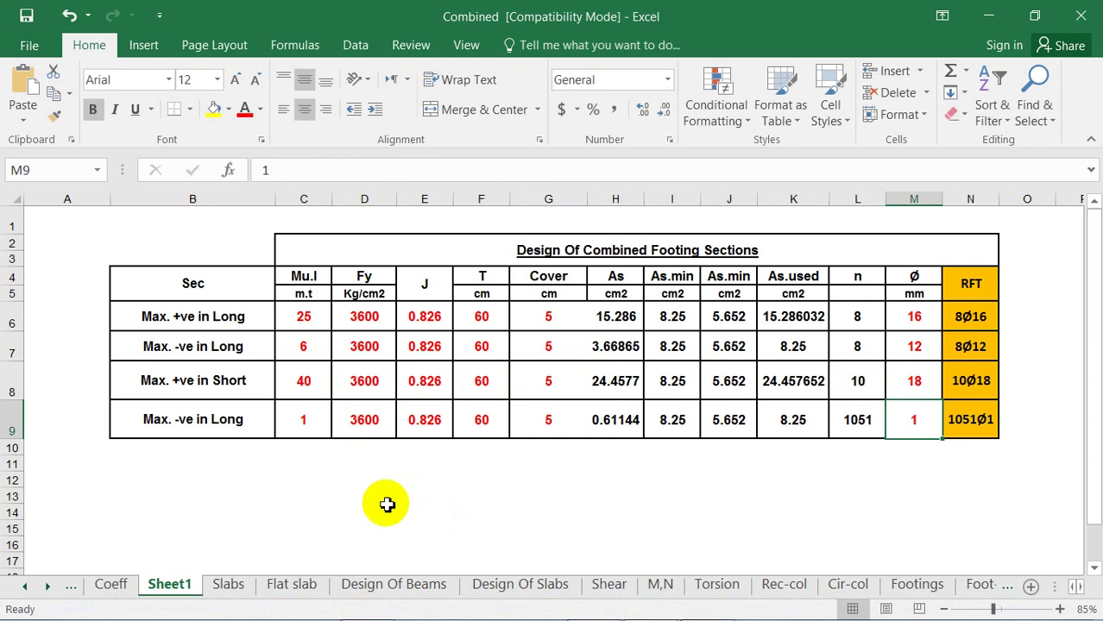
Set the bar diameter of the second Max. -ve in Long row, the last in the table, to 12 mm.
{"action": "key", "text": "Down"}
{"action": "key", "text": "Left"}
{"action": "key", "text": "Left"}
{"action": "key", "text": "Left"}
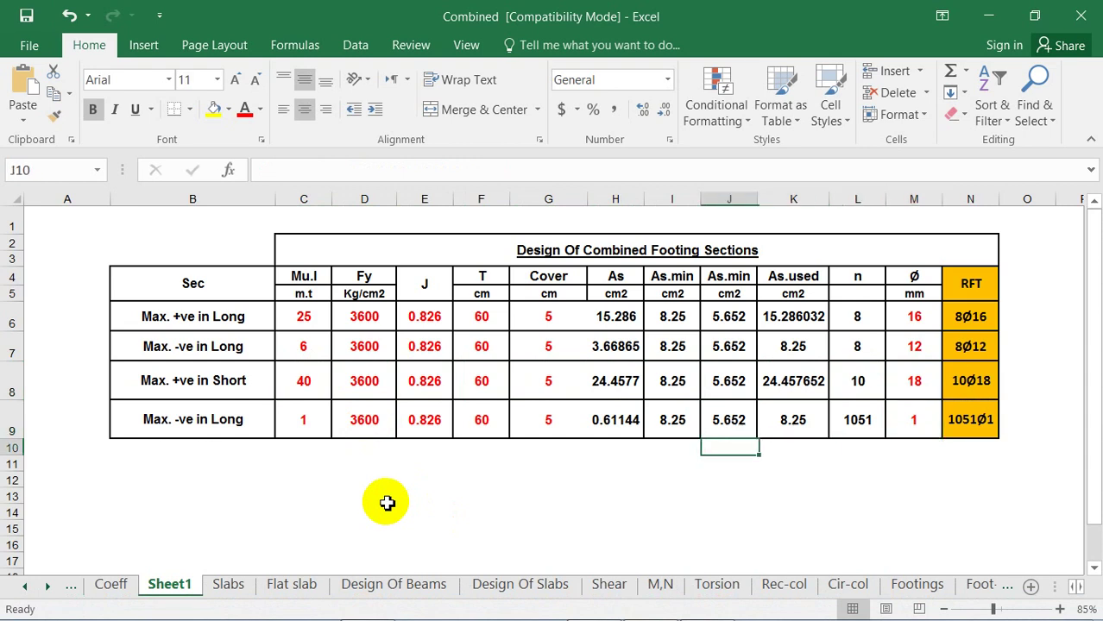
{"action": "key", "text": "Left"}
{"action": "key", "text": "Left"}
{"action": "key", "text": "Left"}
{"action": "key", "text": "Right"}
{"action": "key", "text": "Right"}
{"action": "key", "text": "Right"}
{"action": "key", "text": "Right"}
{"action": "key", "text": "Right"}
{"action": "key", "text": "Right"}
{"action": "key", "text": "Up"}
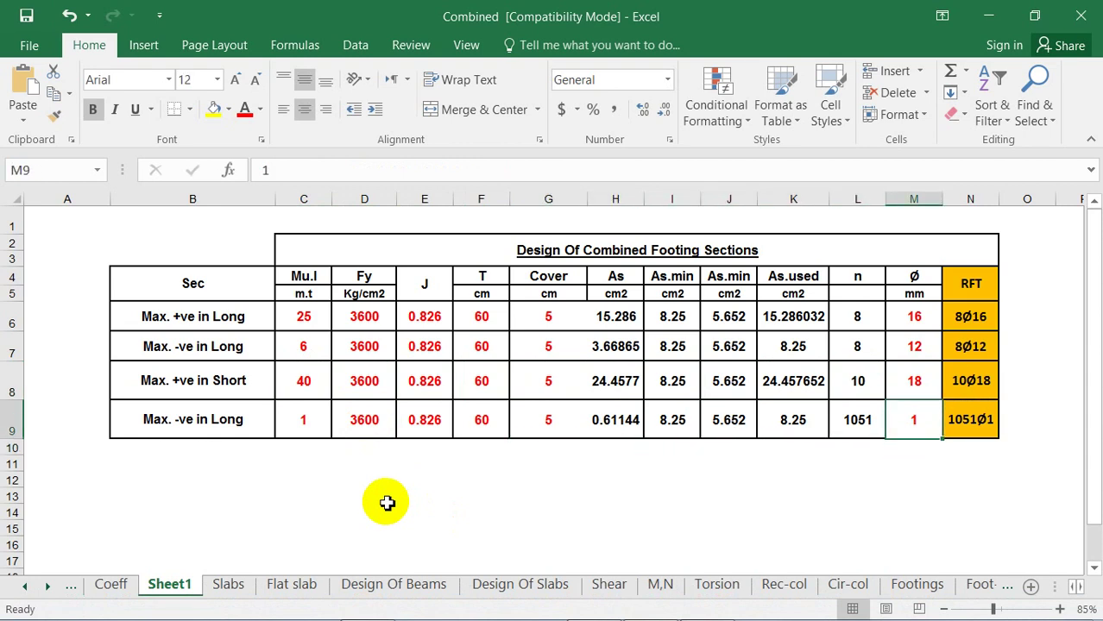
{"action": "type", "text": "12"}
Set the last row's moment to 0.5 m.t and check its RFT cell.
{"action": "key", "text": "Left"}
{"action": "key", "text": "Left"}
{"action": "key", "text": "Left"}
{"action": "key", "text": "Left"}
{"action": "key", "text": "Left"}
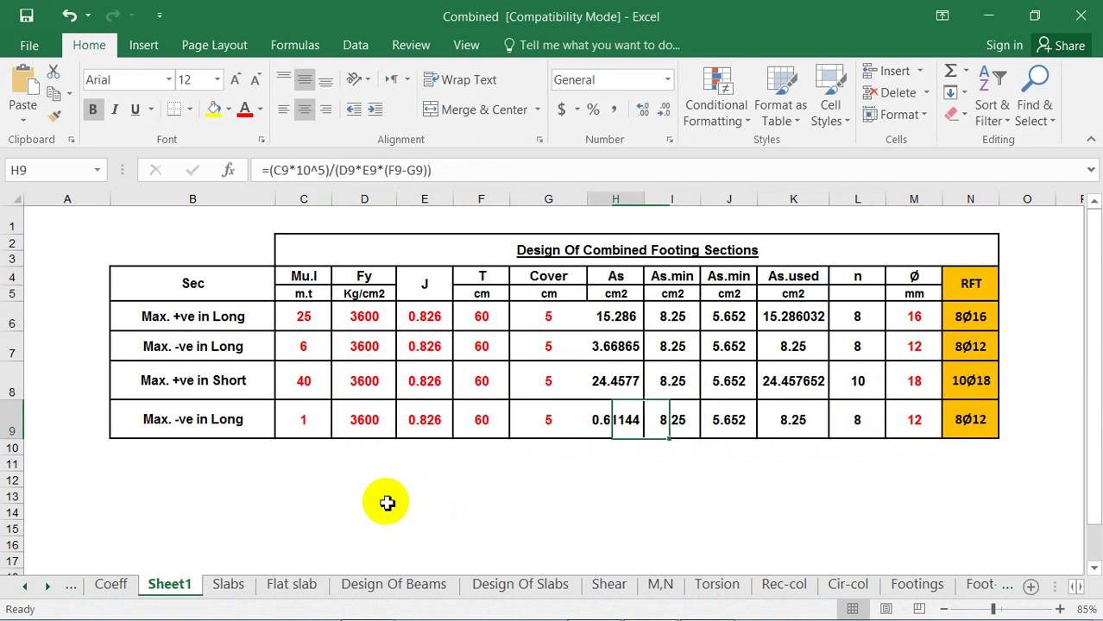
{"action": "key", "text": "Left"}
{"action": "key", "text": "Left"}
{"action": "key", "text": "Left"}
{"action": "key", "text": "Left"}
{"action": "key", "text": "Left"}
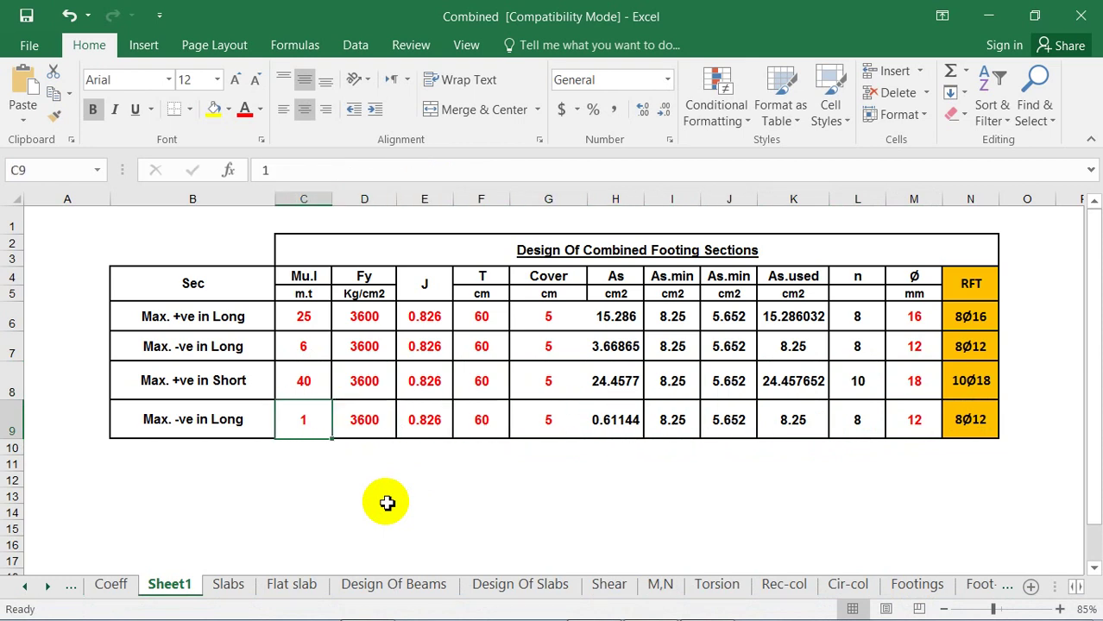
{"action": "type", "text": "0.5"}
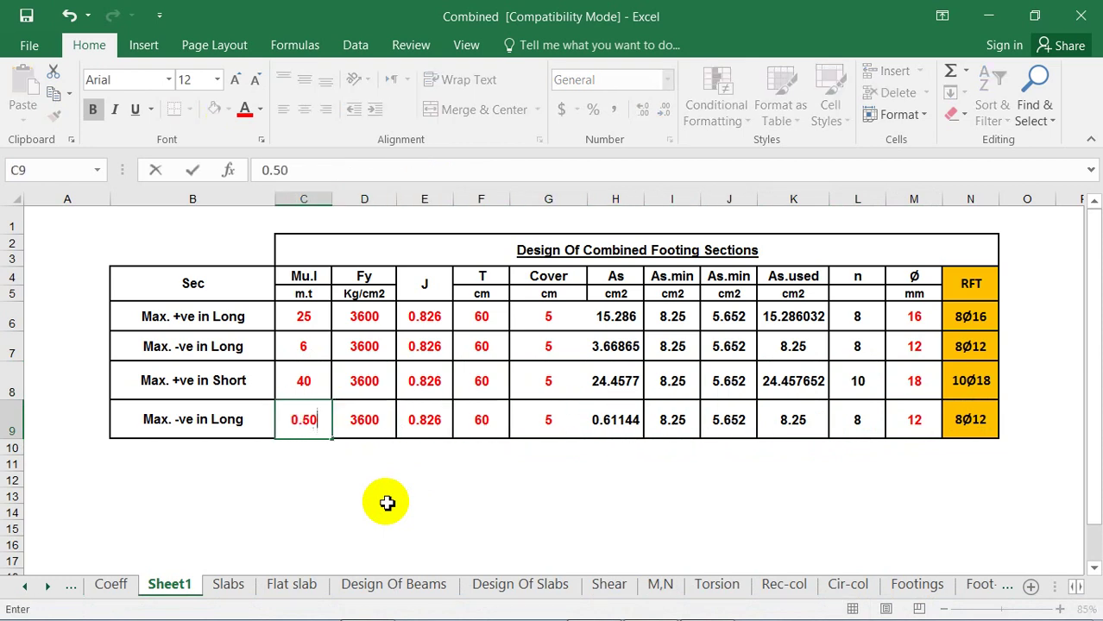
{"action": "key", "text": "Return"}
{"action": "left_click", "coordinate": [983, 421]}
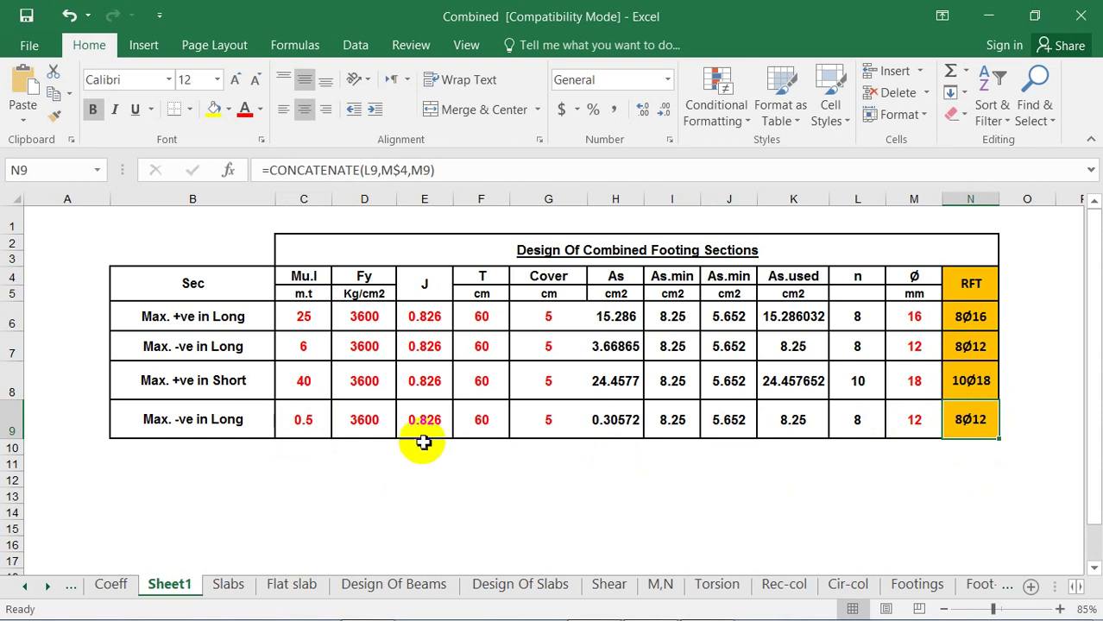
Set the last row's moment to 0 m.t and inspect the As and As.min formulas in the lower rows.
{"action": "left_click", "coordinate": [313, 422]}
{"action": "type", "text": "0"}
{"action": "key", "text": "Return"}
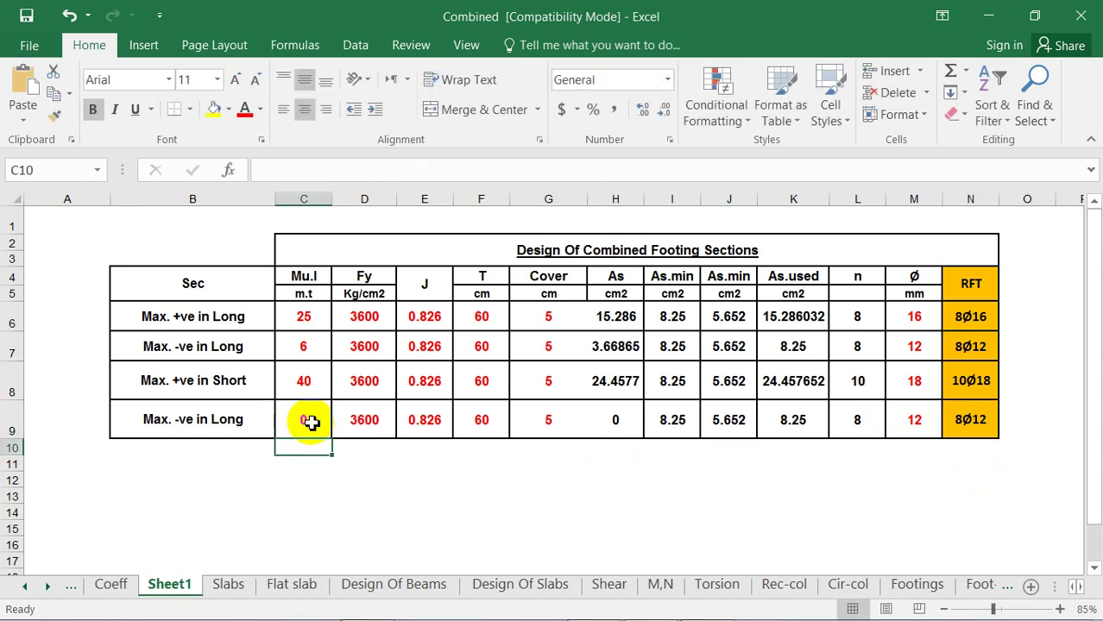
{"action": "left_click", "coordinate": [678, 428]}
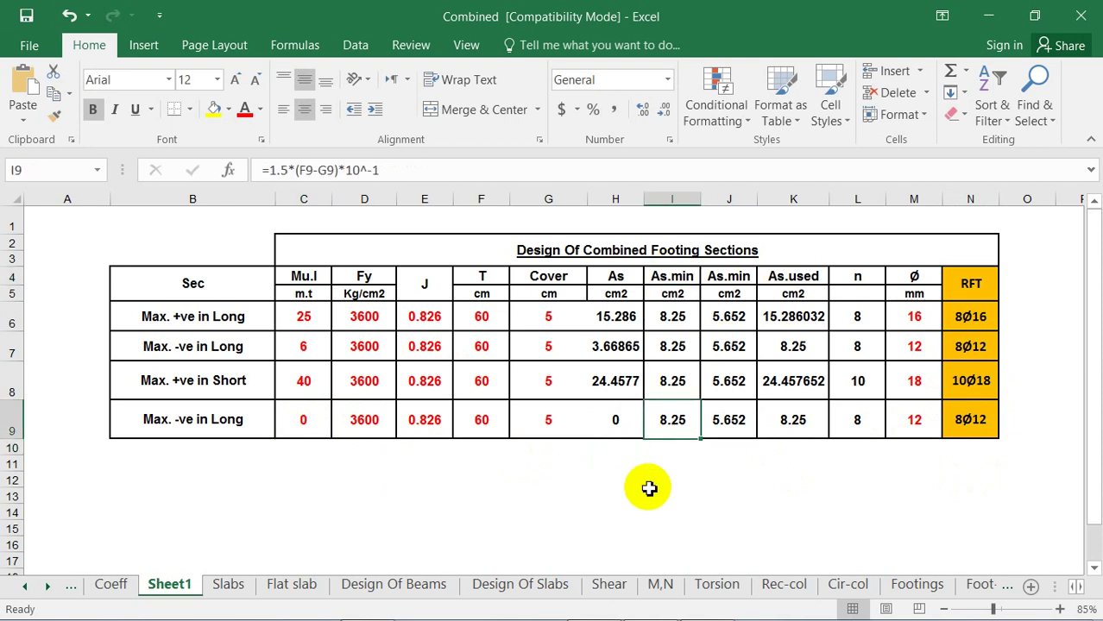
{"action": "left_click", "coordinate": [658, 377]}
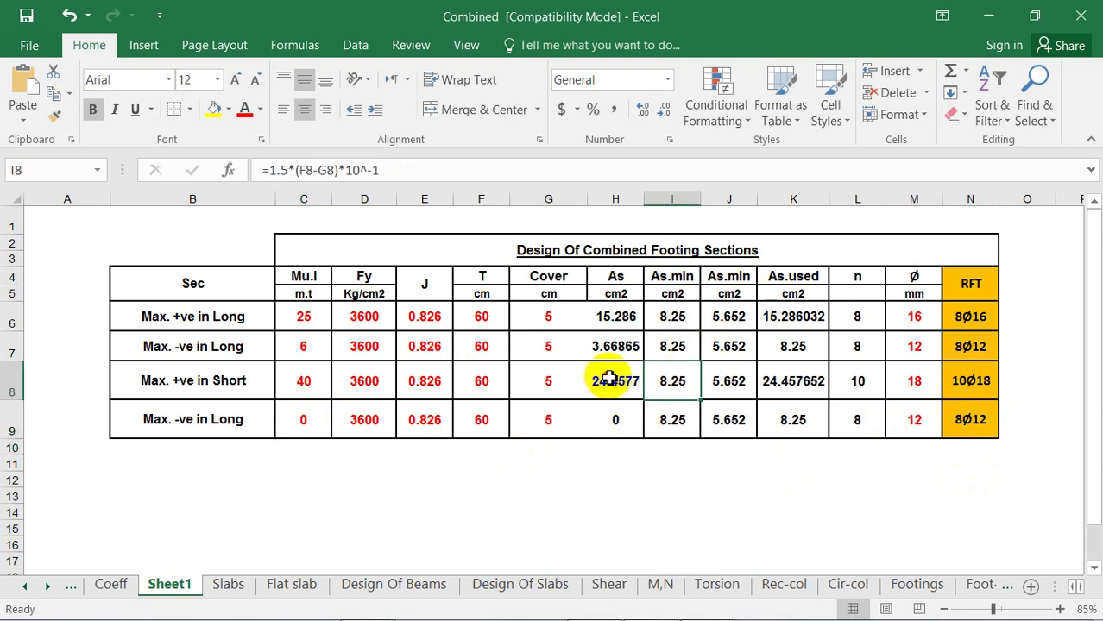
{"action": "left_click", "coordinate": [609, 381]}
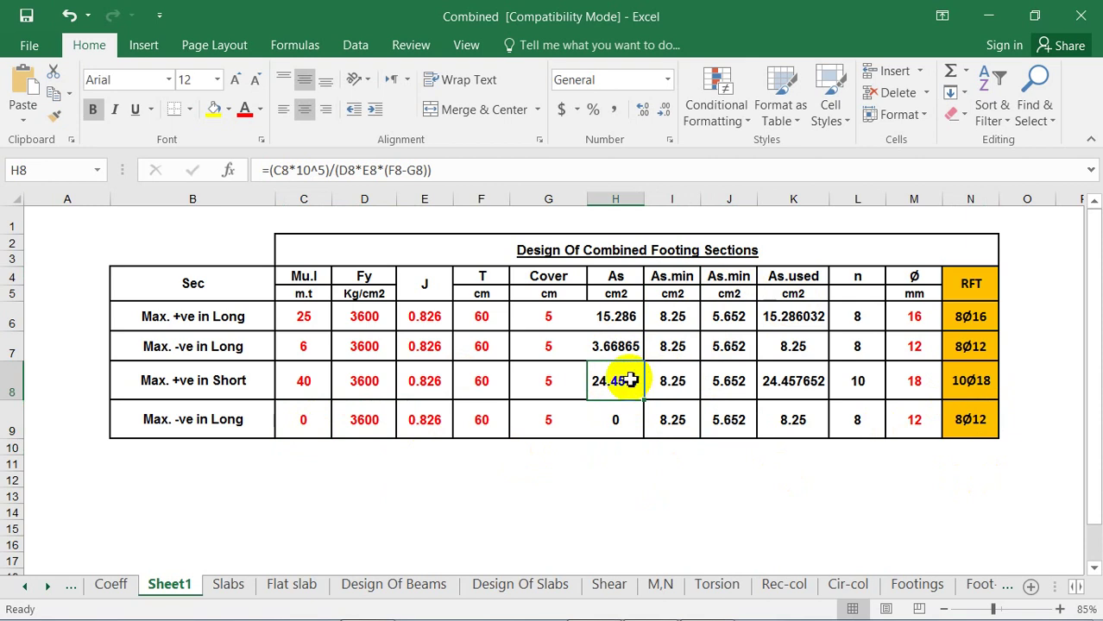
{"action": "left_click", "coordinate": [615, 347]}
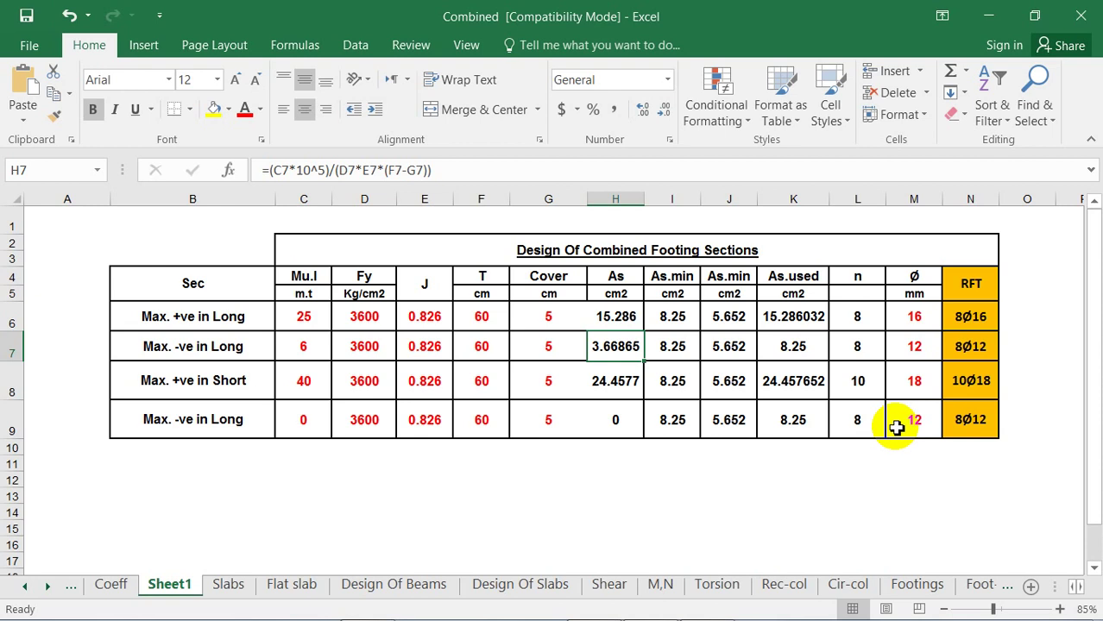
Close the Combined workbook with its changes saved, and exit SAP2000.
{"action": "left_click", "coordinate": [1080, 15]}
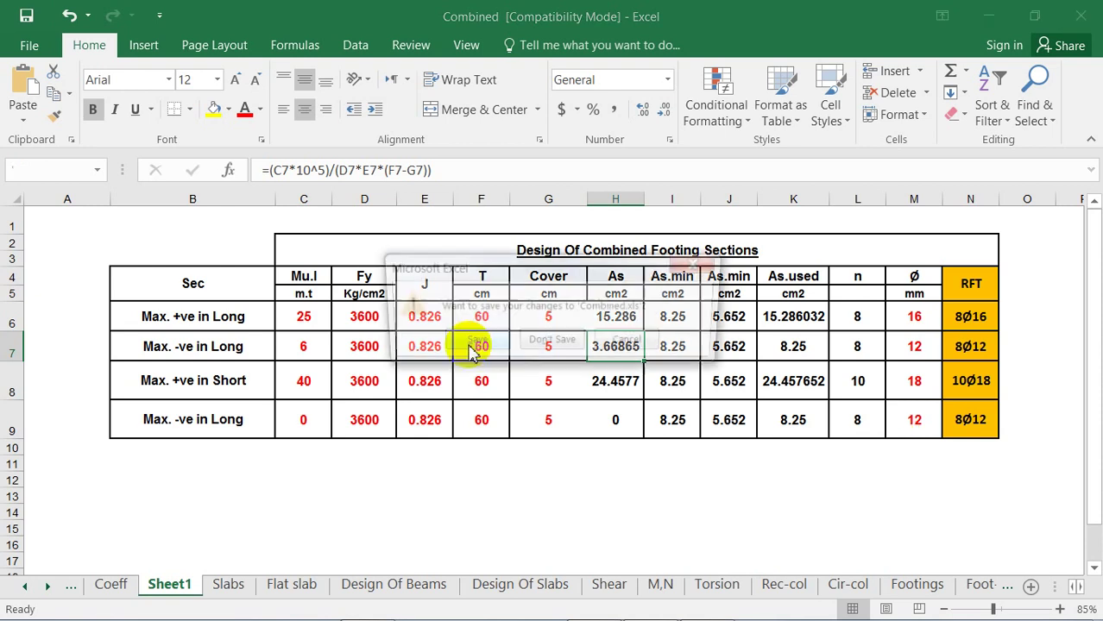
{"action": "left_click", "coordinate": [471, 346]}
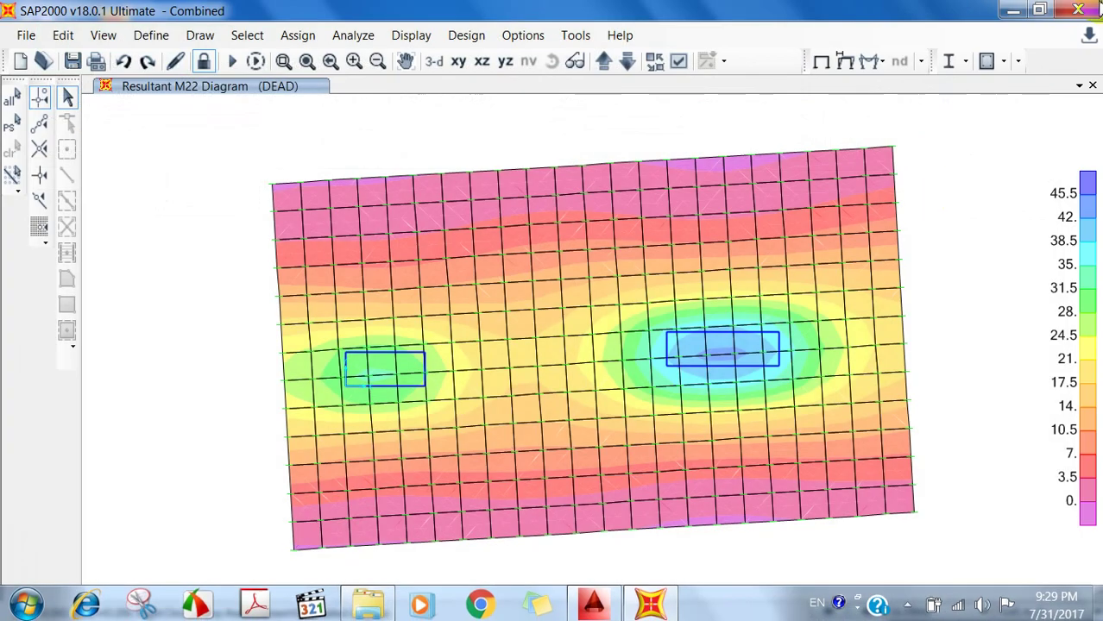
{"action": "left_click", "coordinate": [1079, 10]}
{"action": "left_click", "coordinate": [489, 394]}
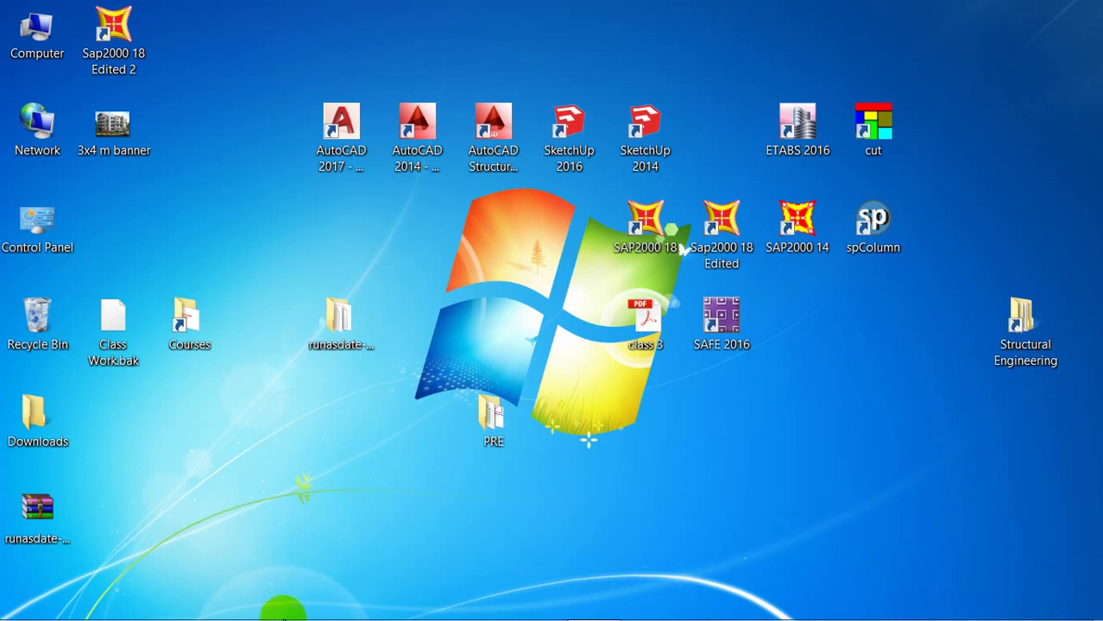
{"action": "mouse_move", "coordinate": [283, 604]}
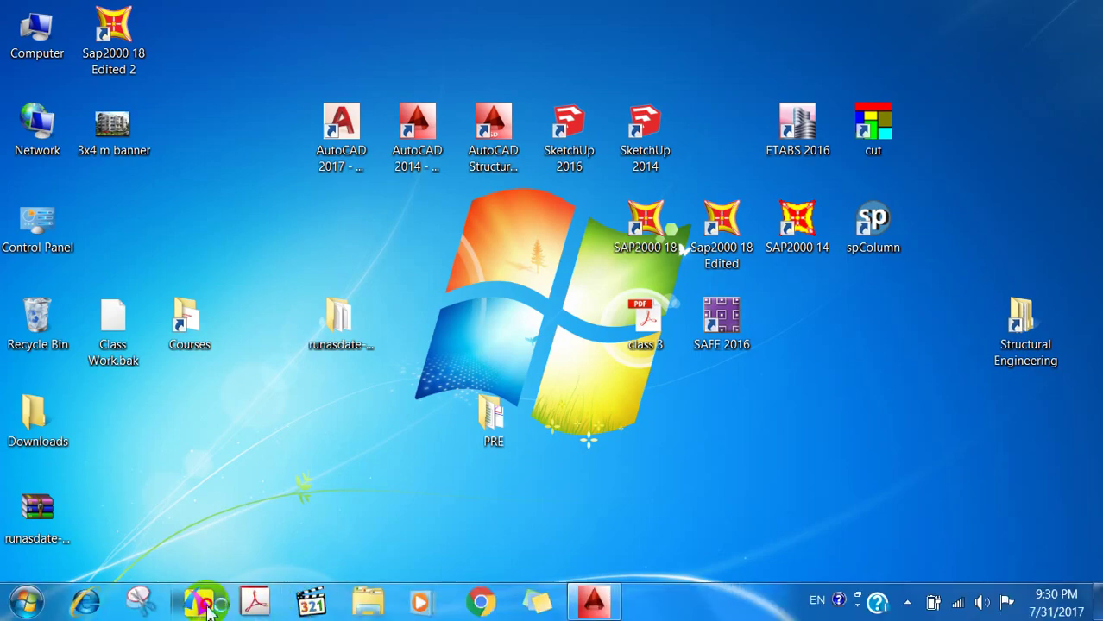